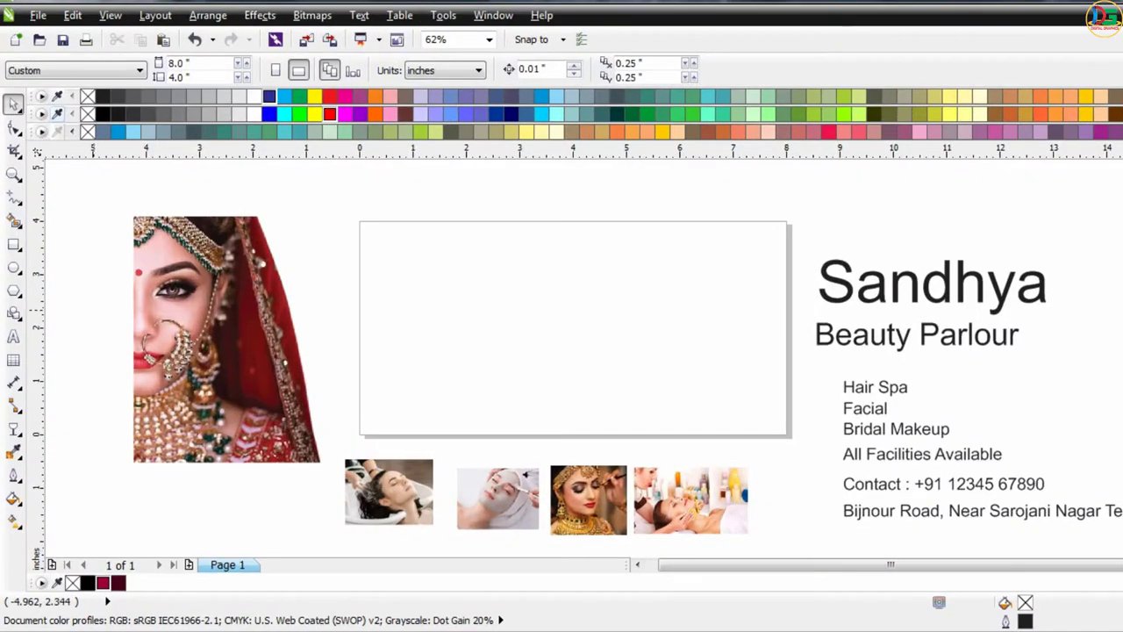
- Select the card's empty rectangle and fill it with solid black
{"action": "key", "text": "space"}
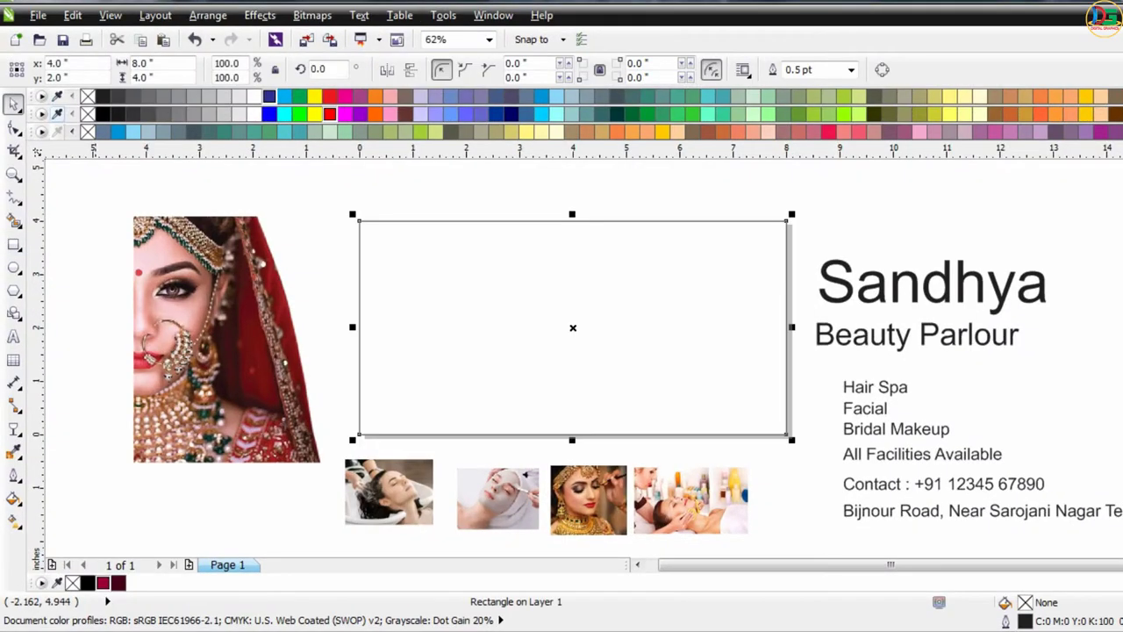
{"action": "left_click", "coordinate": [432, 290]}
{"action": "key", "text": "Escape"}
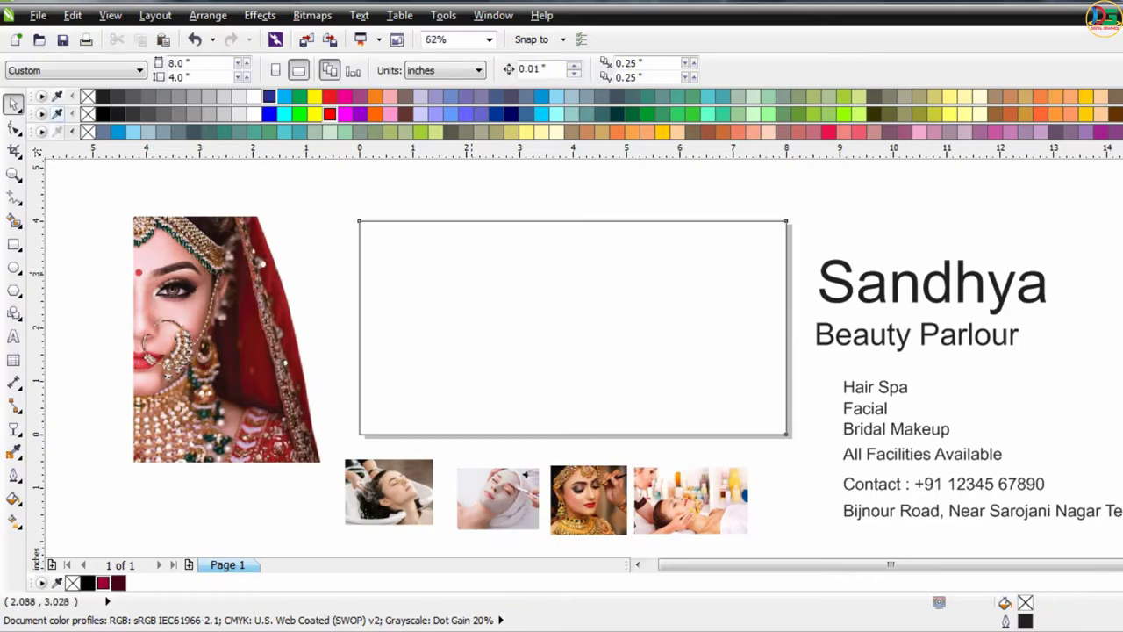
{"action": "key", "text": "Tab"}
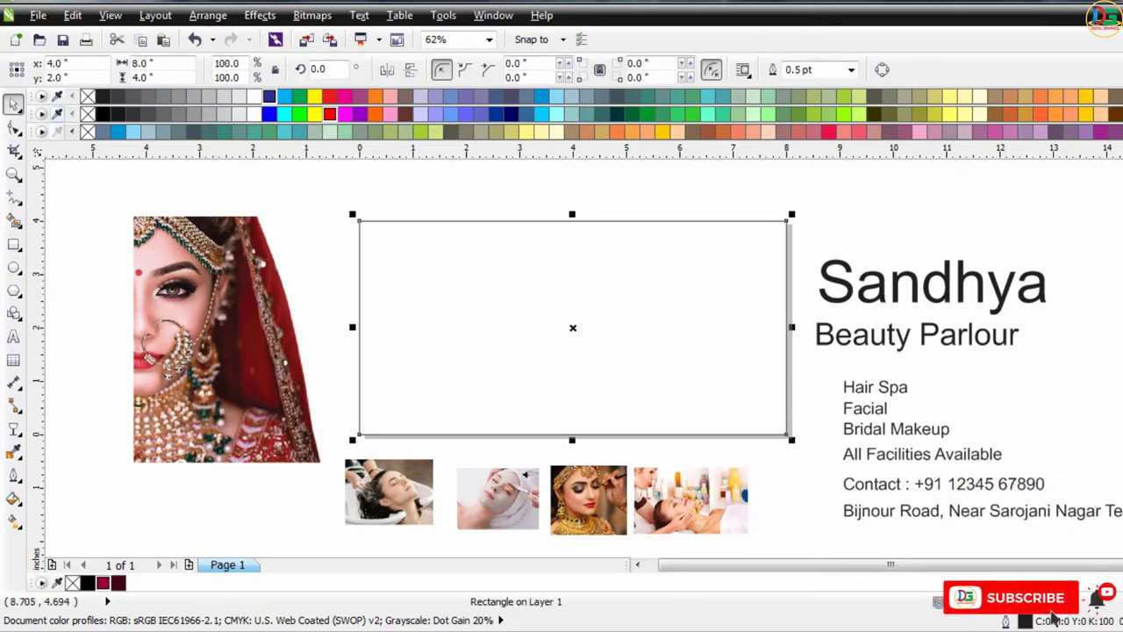
{"action": "left_click", "coordinate": [102, 97]}
{"action": "key", "text": "Escape"}
{"action": "left_click", "coordinate": [596, 306]}
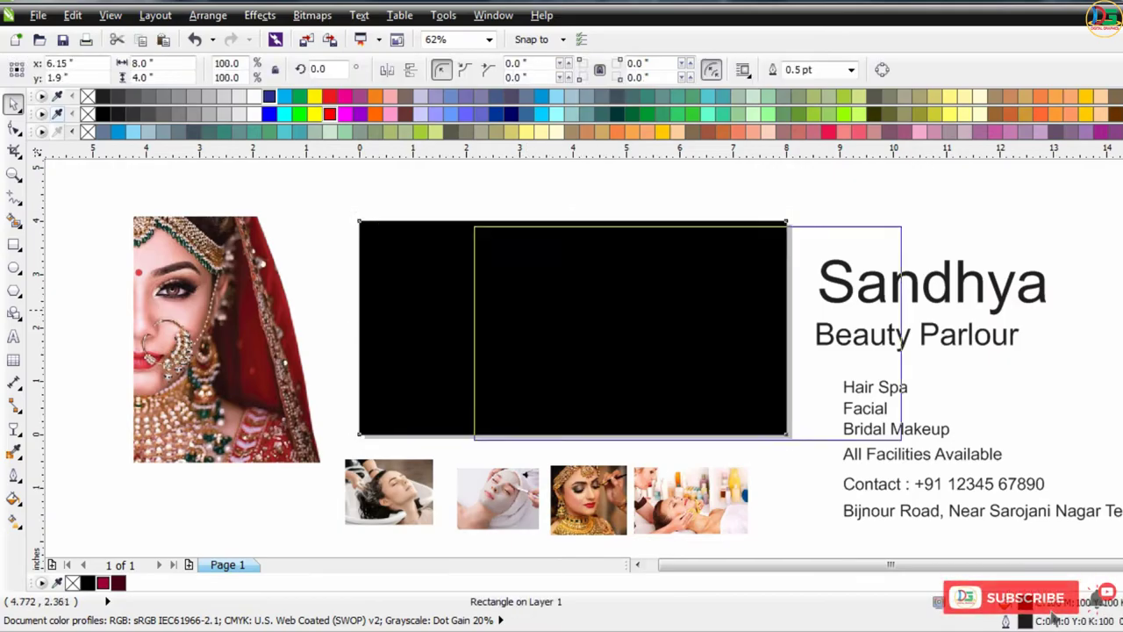
{"action": "left_click", "coordinate": [1119, 131]}
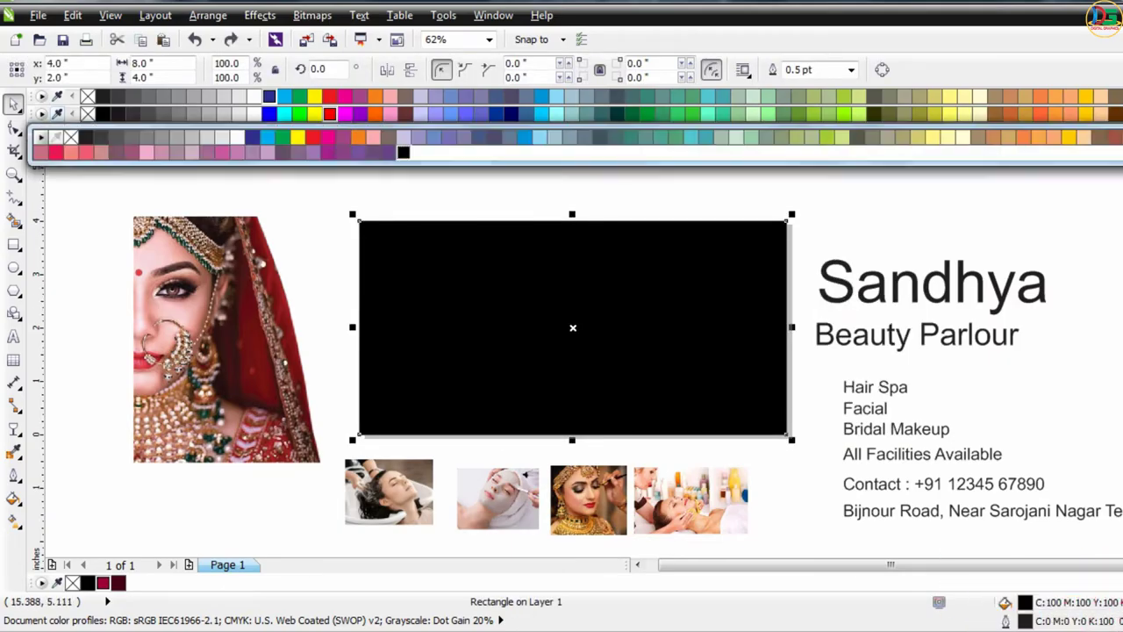
{"action": "left_click", "coordinate": [523, 185]}
{"action": "left_click", "coordinate": [550, 275]}
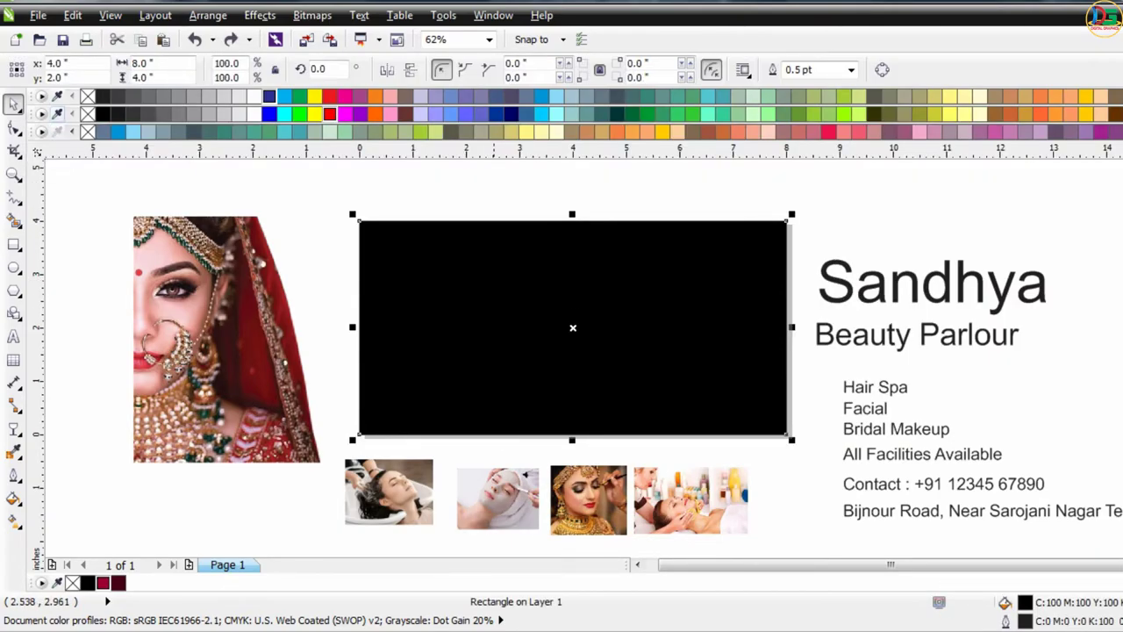
{"action": "key", "text": "Escape"}
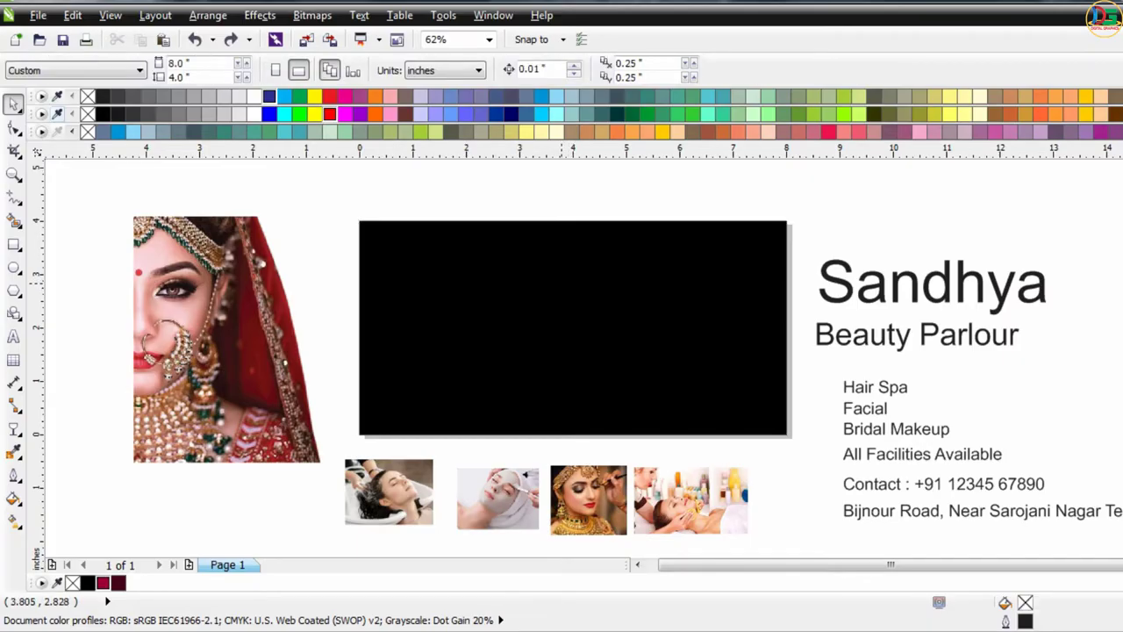
- Set the black rectangle's outline width to None
{"action": "left_click", "coordinate": [562, 282]}
{"action": "left_click", "coordinate": [851, 69]}
{"action": "left_click", "coordinate": [800, 85]}
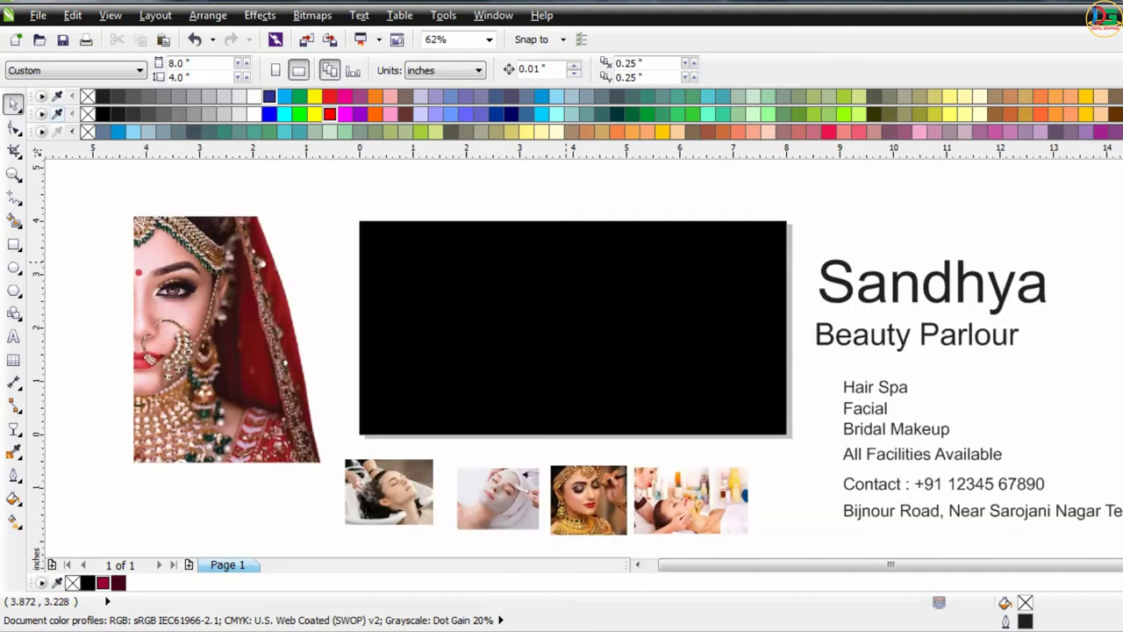
{"action": "left_click", "coordinate": [206, 313]}
{"action": "left_click", "coordinate": [448, 285]}
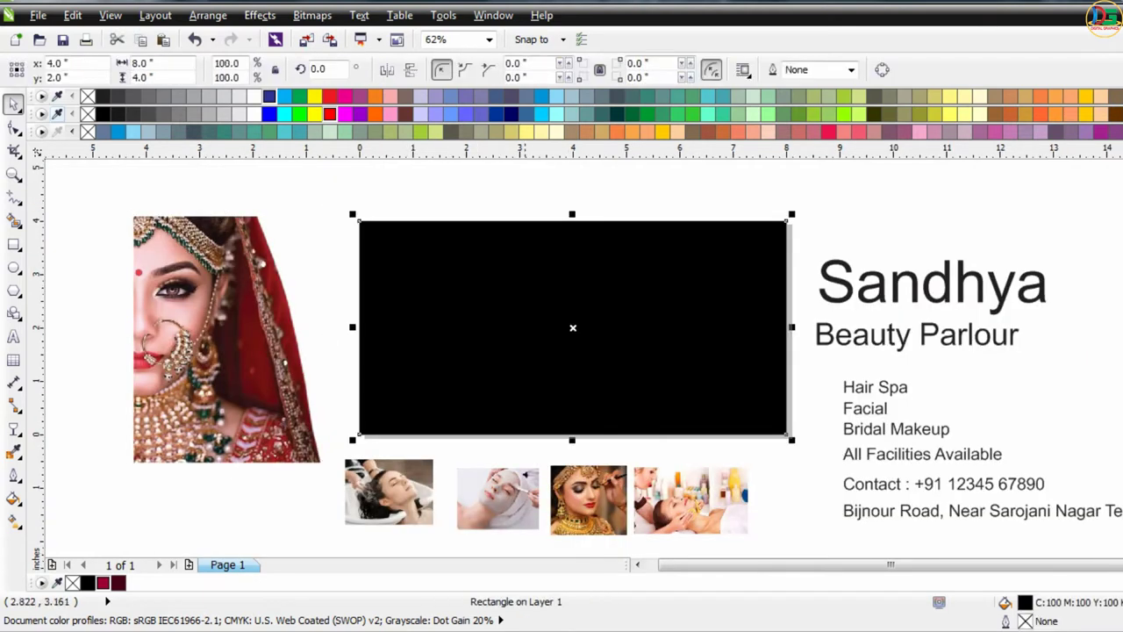
{"action": "key", "text": "Escape"}
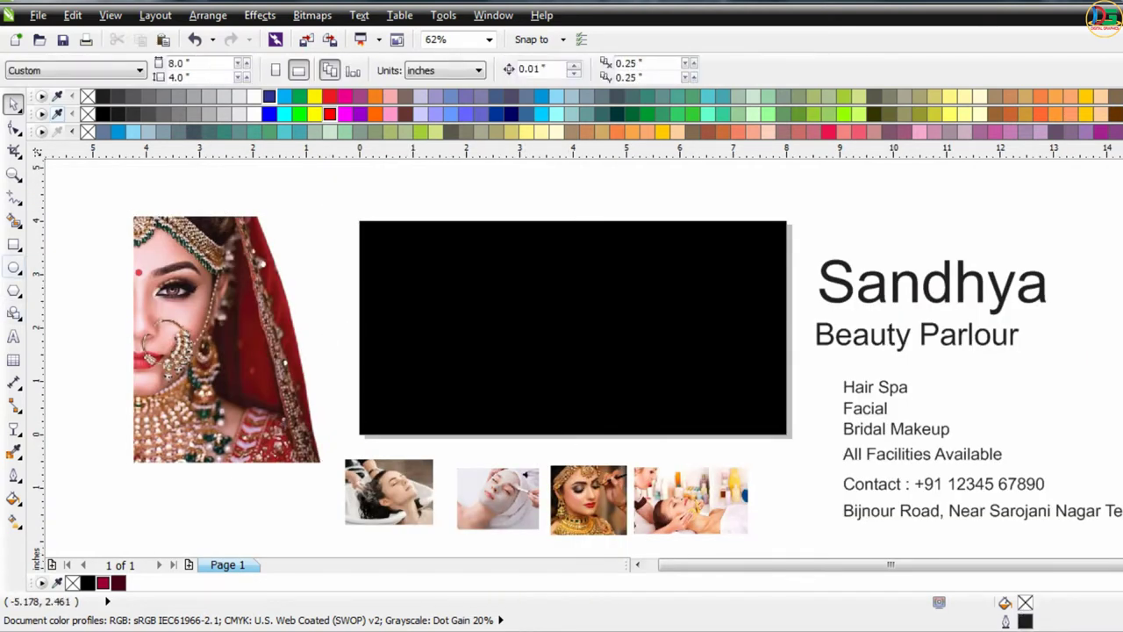
- Draw a small circle near the black rectangle's top-left corner and fill it red
{"action": "left_click", "coordinate": [14, 267]}
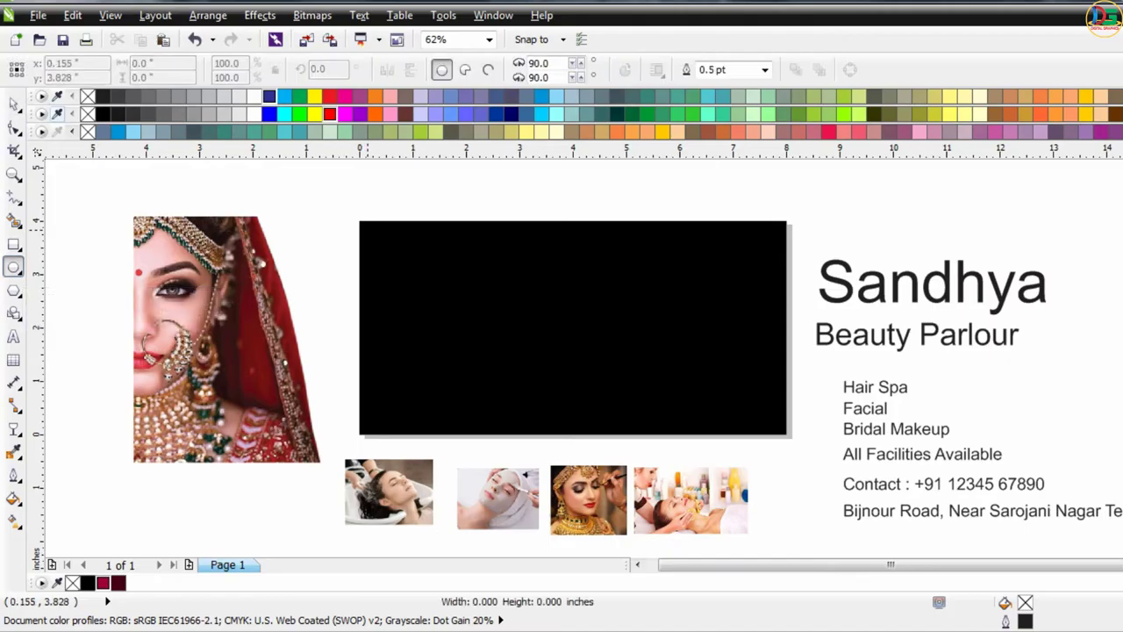
{"action": "left_click_drag", "start_coordinate": [367, 254], "coordinate": [391, 231]}
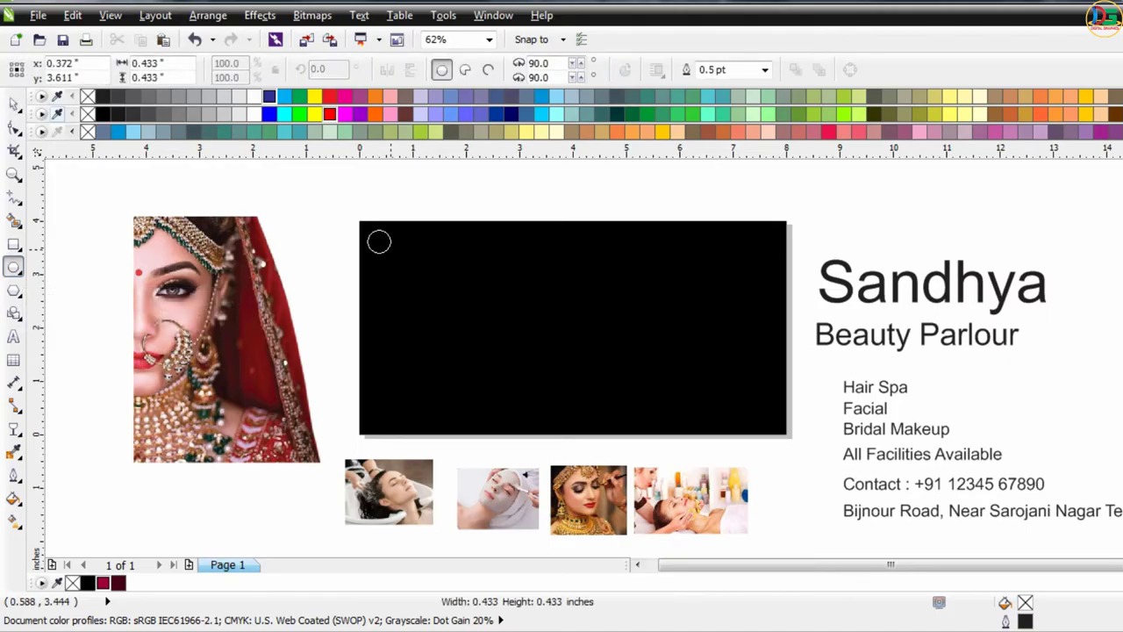
{"action": "left_click_drag", "start_coordinate": [390, 231], "coordinate": [392, 229]}
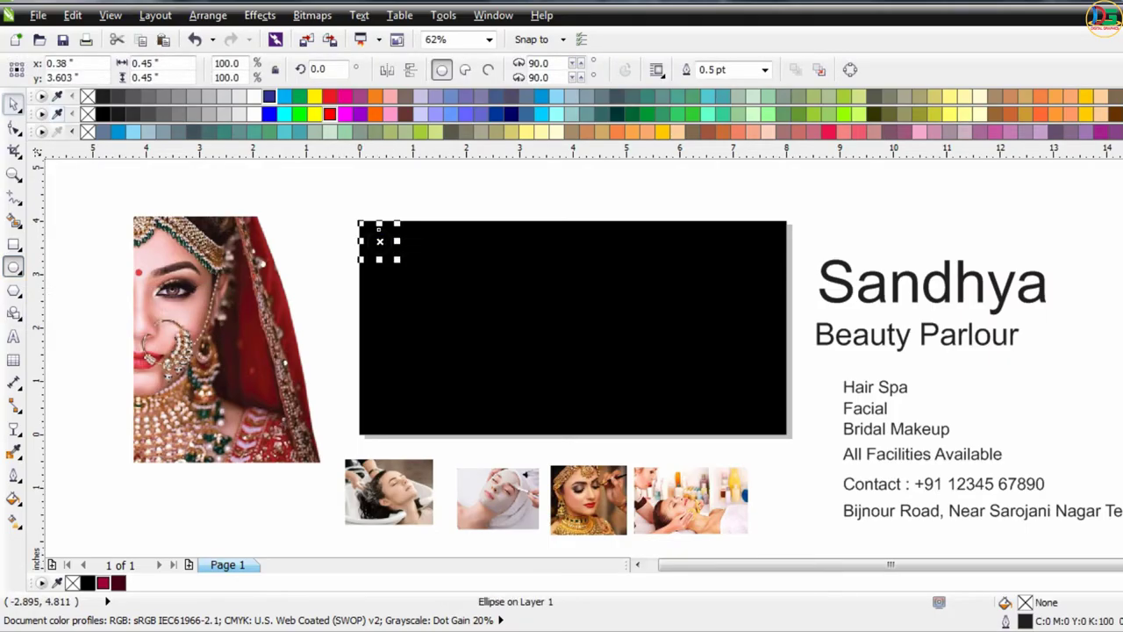
{"action": "key", "text": "space"}
{"action": "left_click", "coordinate": [329, 113]}
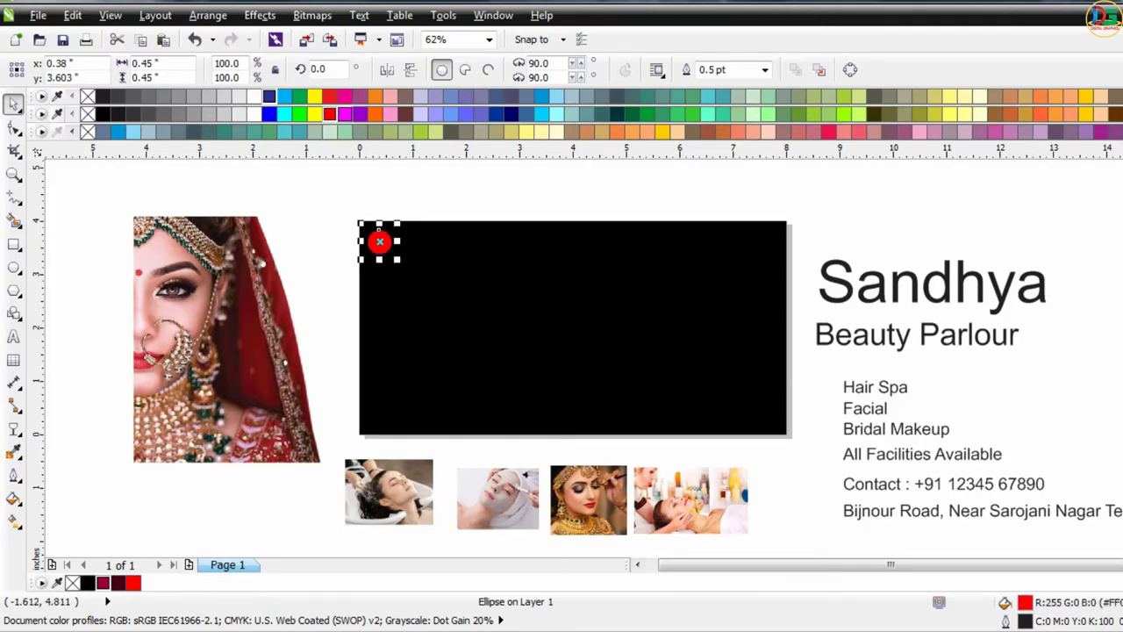
{"action": "key", "text": "Escape"}
{"action": "left_click", "coordinate": [379, 243]}
- Change the circle's fill to a deep dark red from the red shades
{"action": "left_click", "coordinate": [282, 131]}
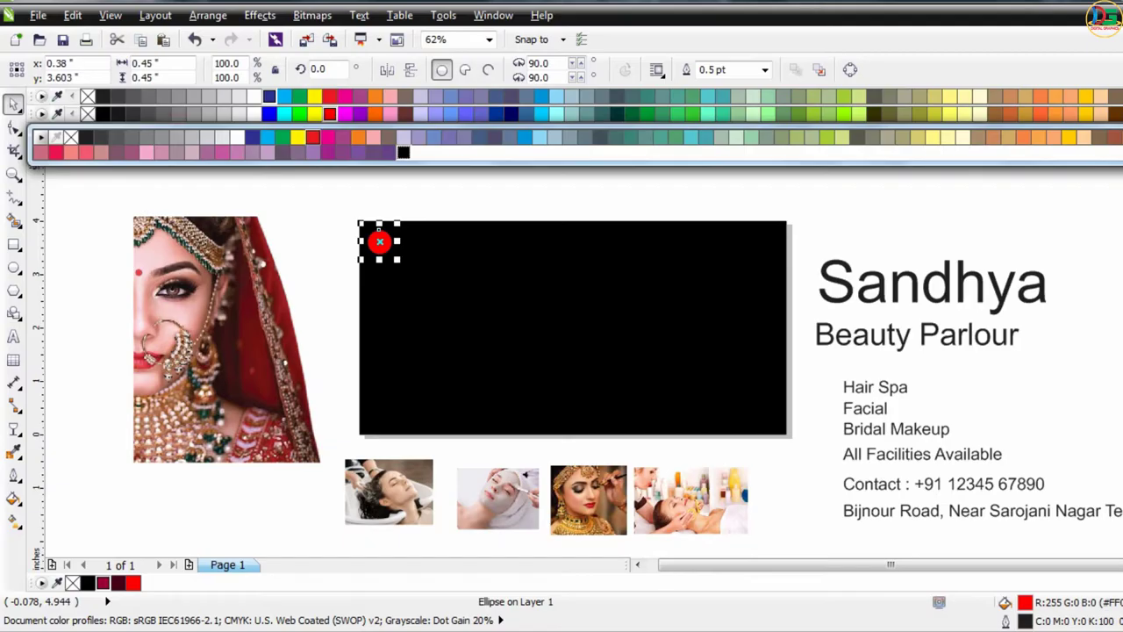
{"action": "left_click", "coordinate": [312, 137]}
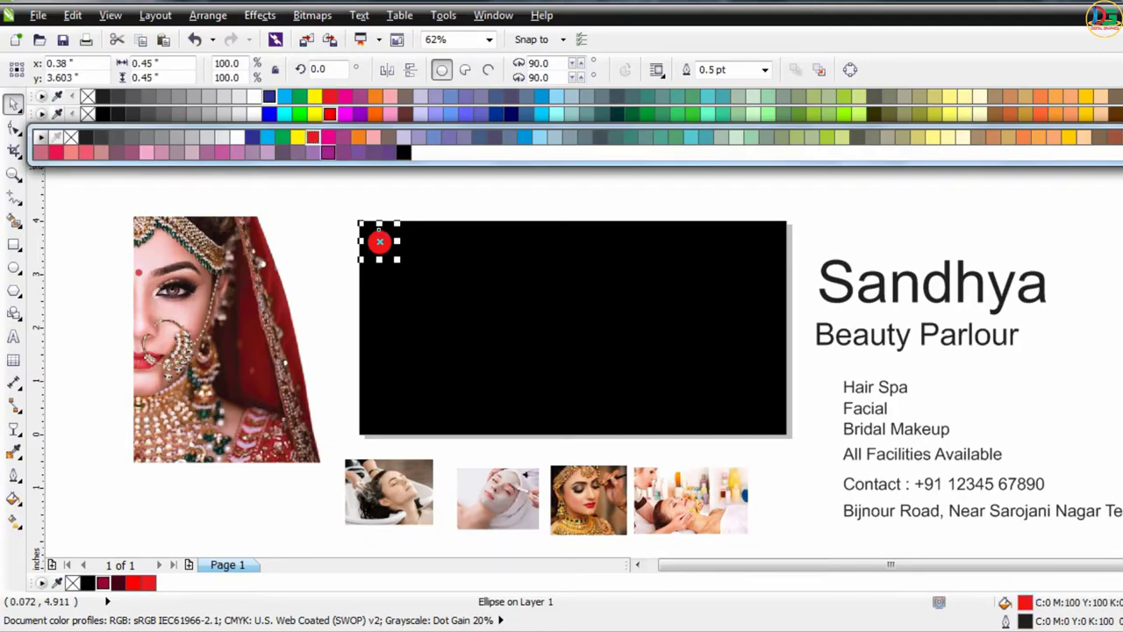
{"action": "left_click", "coordinate": [312, 137]}
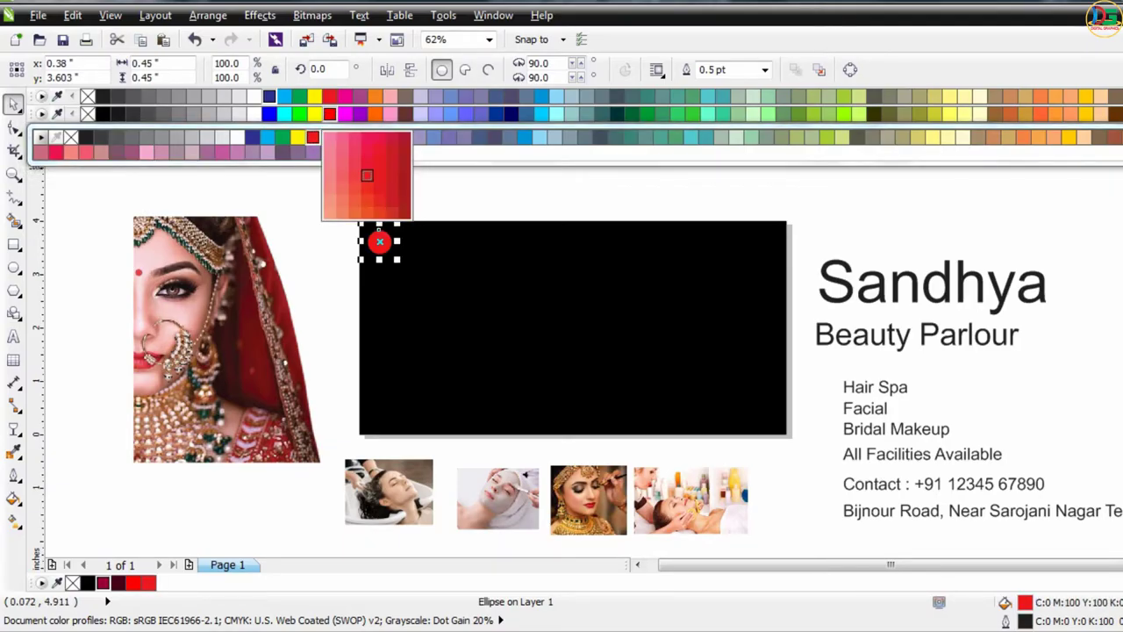
{"action": "left_click", "coordinate": [367, 175]}
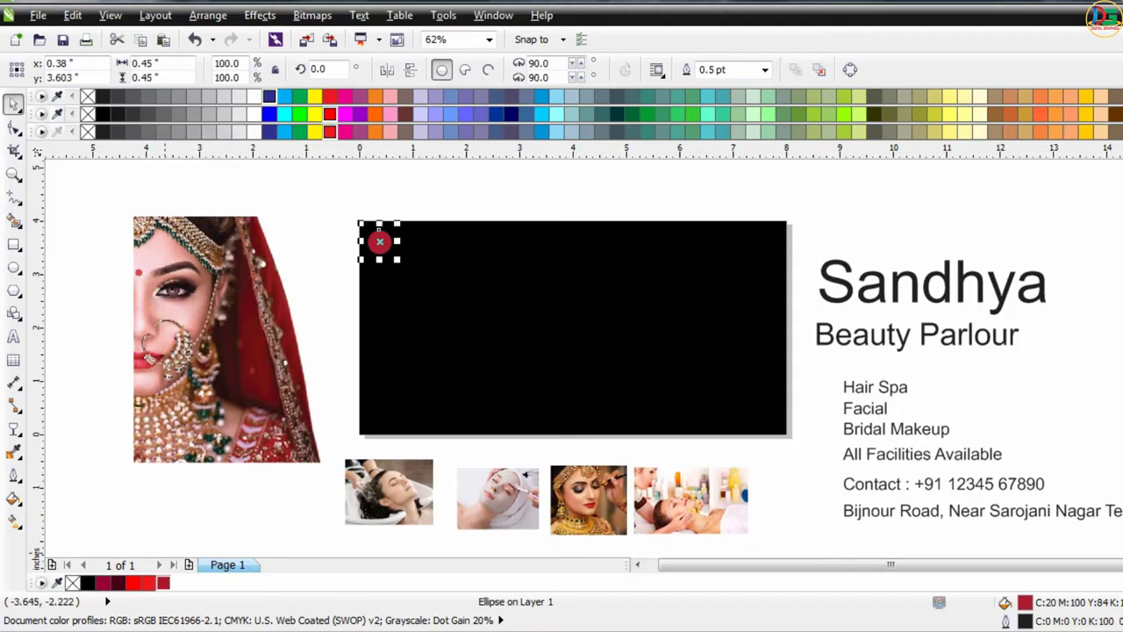
{"action": "left_click", "coordinate": [163, 583]}
{"action": "left_click", "coordinate": [217, 529]}
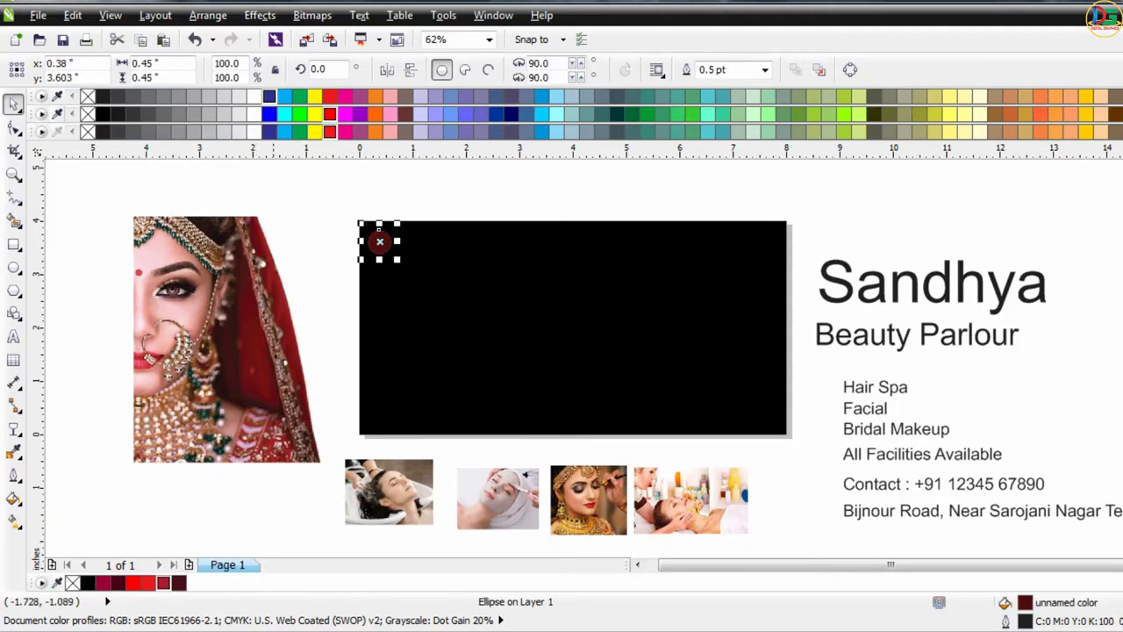
{"action": "left_click", "coordinate": [326, 213]}
{"action": "scroll", "coordinate": [366, 216], "scroll_direction": "up", "scroll_amount": 2}
{"action": "key", "text": "Escape"}
- Remove the circle's outline and repeat copies rightward into a row of eleven
{"action": "left_click", "coordinate": [392, 283]}
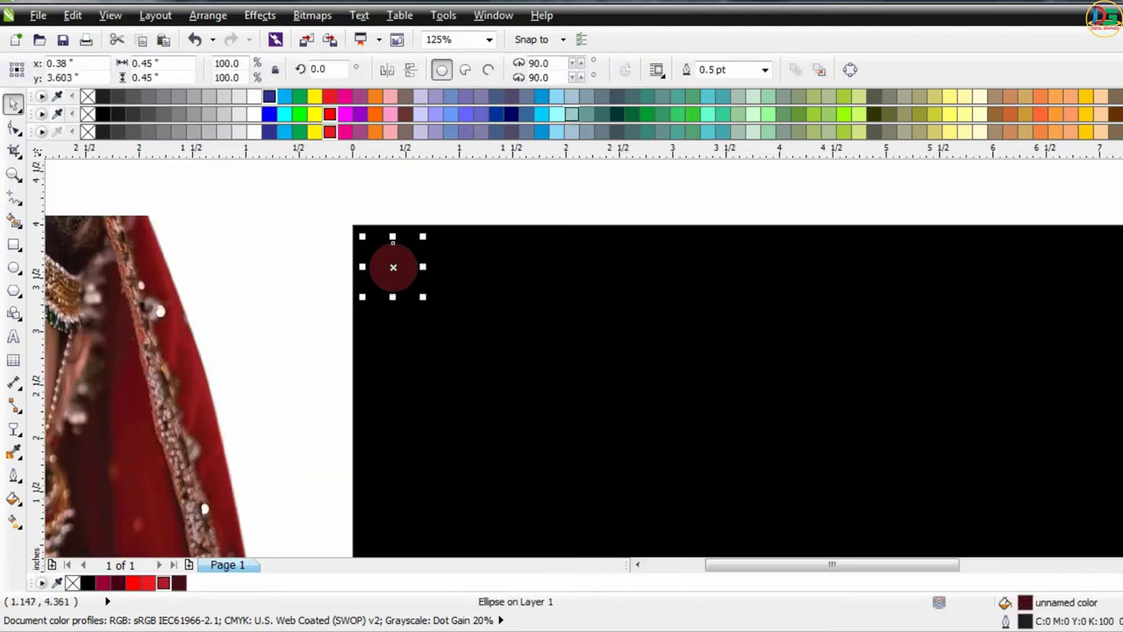
{"action": "left_click", "coordinate": [766, 69]}
{"action": "left_click", "coordinate": [712, 87]}
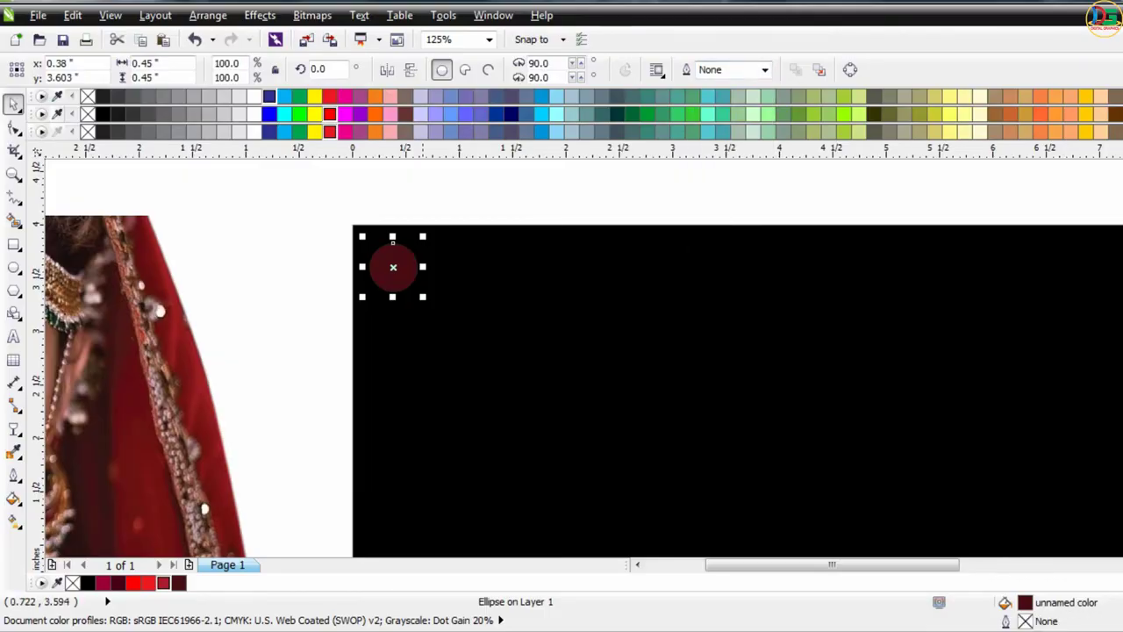
{"action": "left_click_drag", "start_coordinate": [393, 267], "coordinate": [455, 266]}
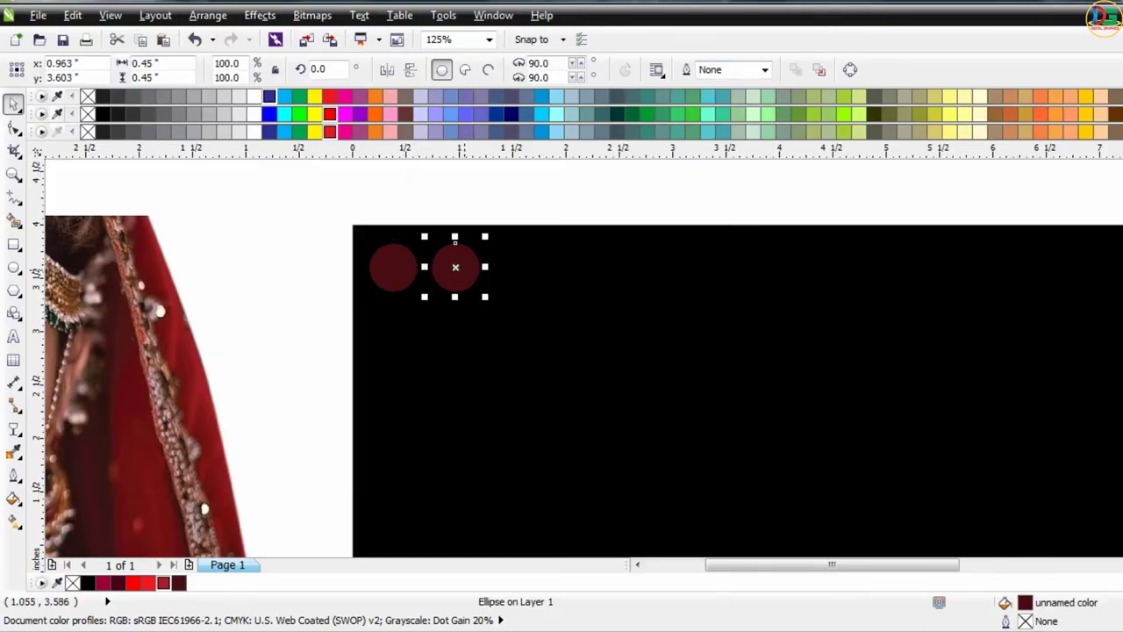
{"action": "key", "text": "ctrl+r"}
{"action": "key", "text": "ctrl+r"}
{"action": "key", "text": "ctrl+r"}
{"action": "key", "text": "ctrl+r"}
{"action": "key", "text": "ctrl+r"}
{"action": "key", "text": "ctrl+r"}
{"action": "key", "text": "ctrl+r"}
{"action": "key", "text": "ctrl+r"}
{"action": "key", "text": "ctrl+r"}
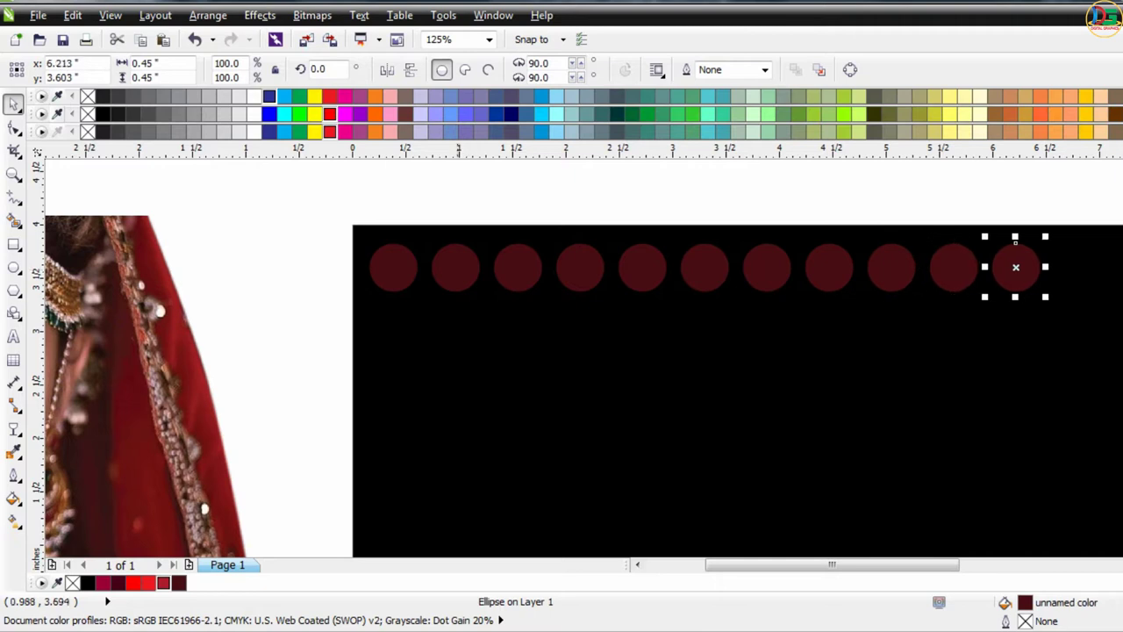
- Marquee-select the eleven dark-red circles and group them with Ctrl+G
{"action": "left_click_drag", "start_coordinate": [301, 184], "coordinate": [1118, 333]}
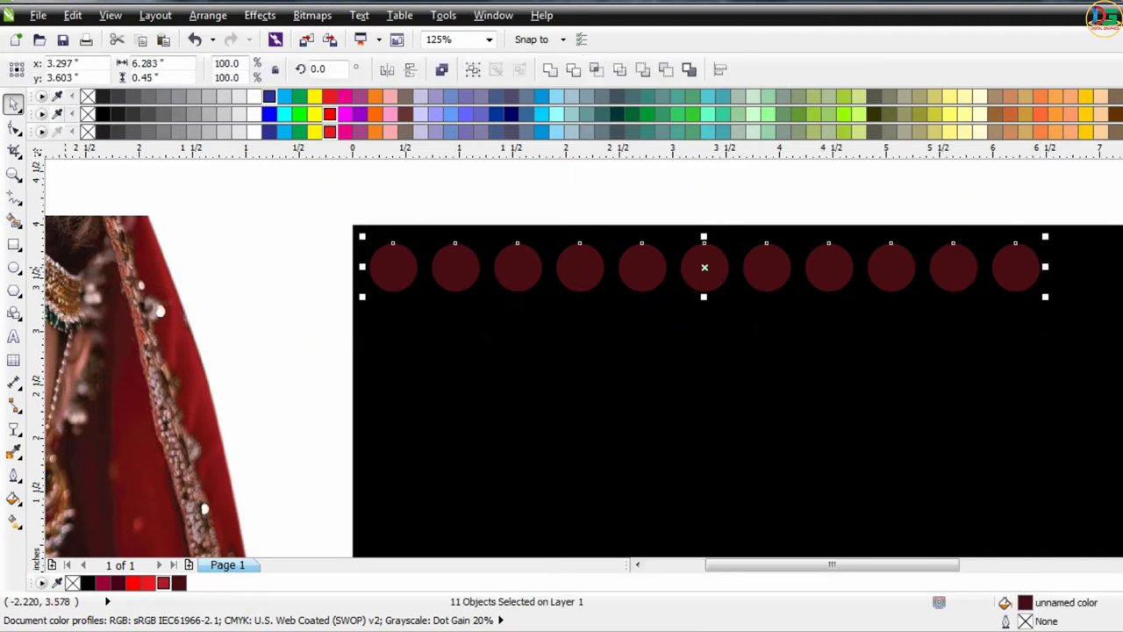
{"action": "key", "text": "ctrl+g"}
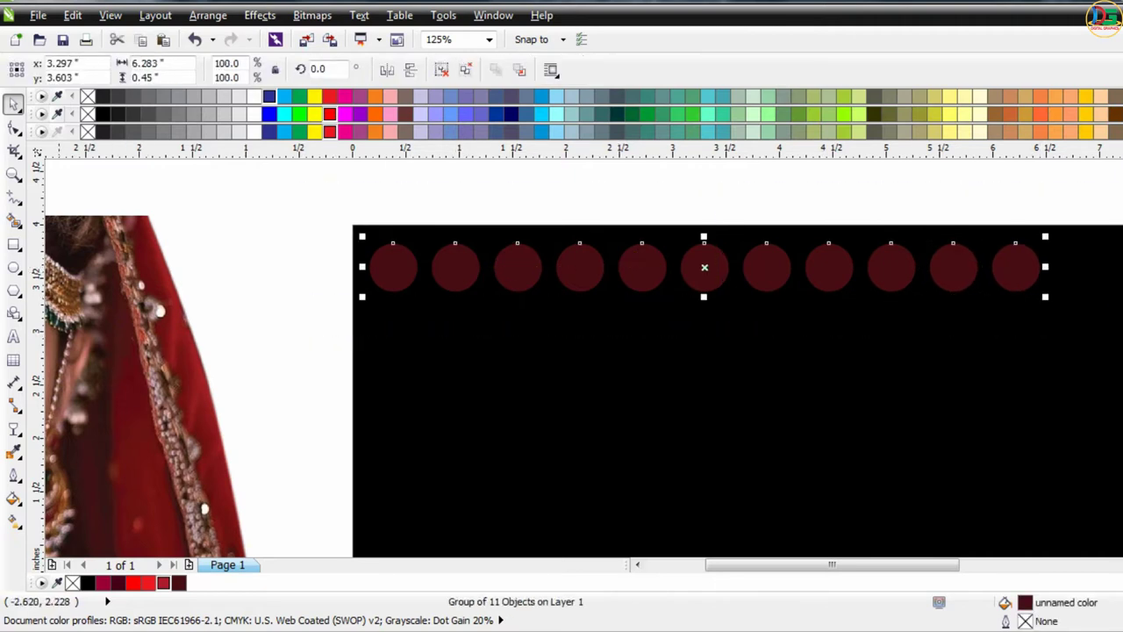
{"action": "left_click", "coordinate": [13, 428]}
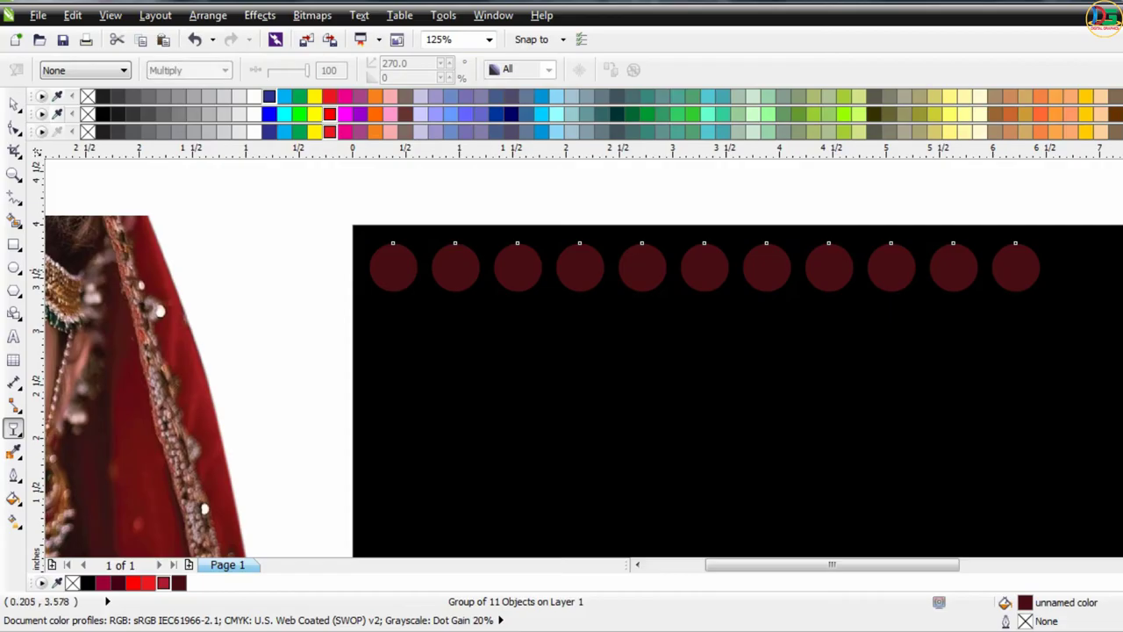
- Fade the circle row with a linear transparency and add a flipped copy just below
{"action": "left_click_drag", "start_coordinate": [351, 271], "coordinate": [1039, 267]}
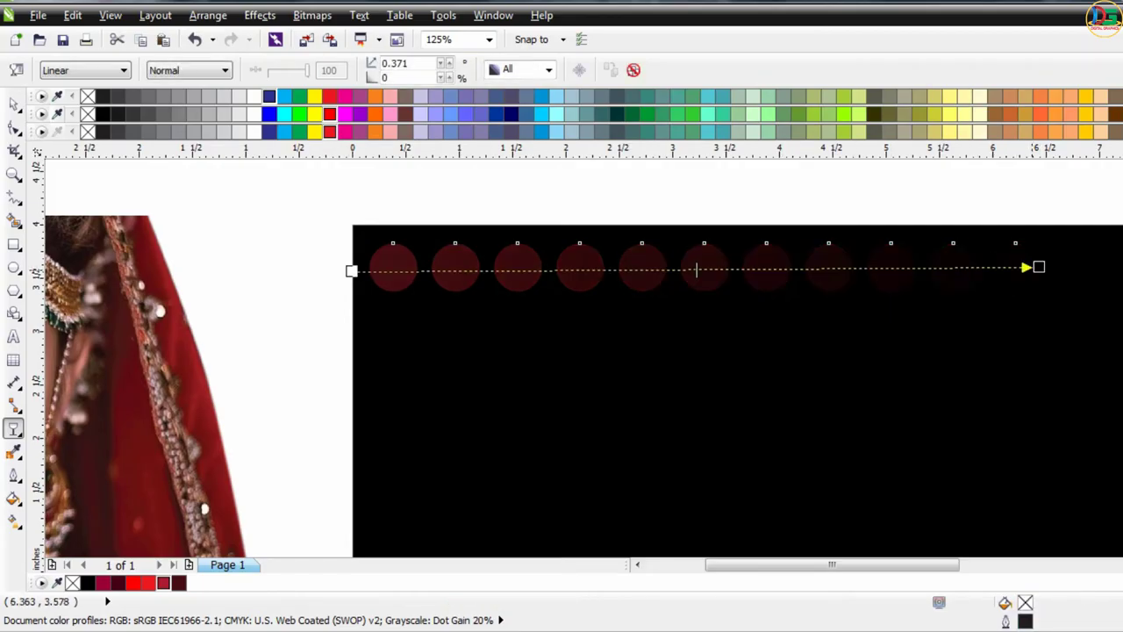
{"action": "key", "text": "space"}
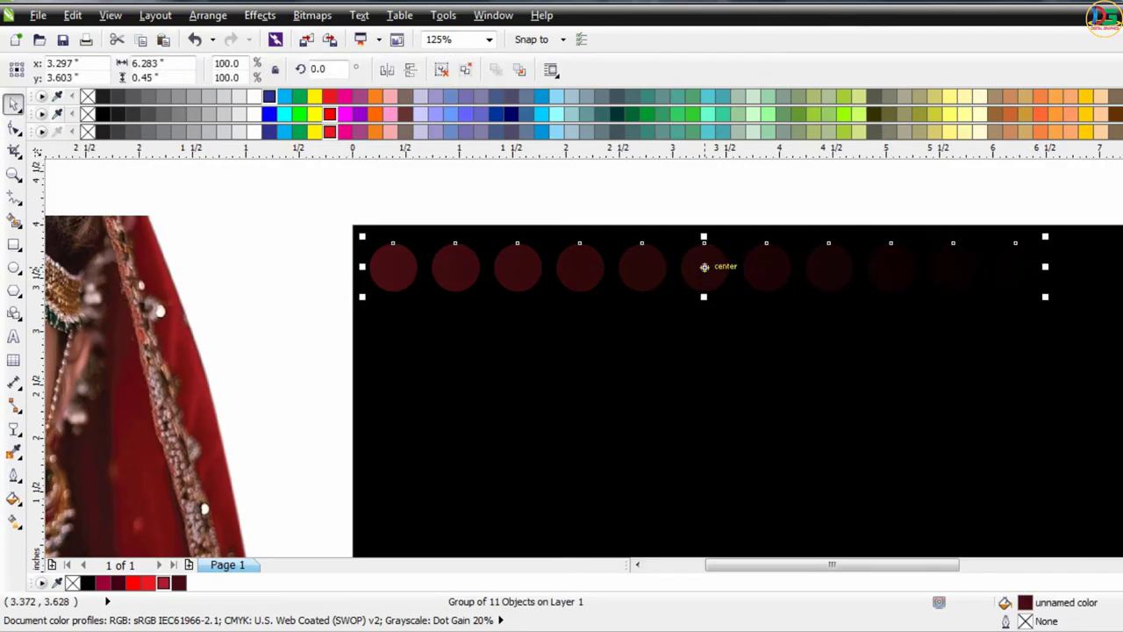
{"action": "key", "text": "Tab"}
{"action": "left_click_drag", "start_coordinate": [704, 267], "coordinate": [704, 311]}
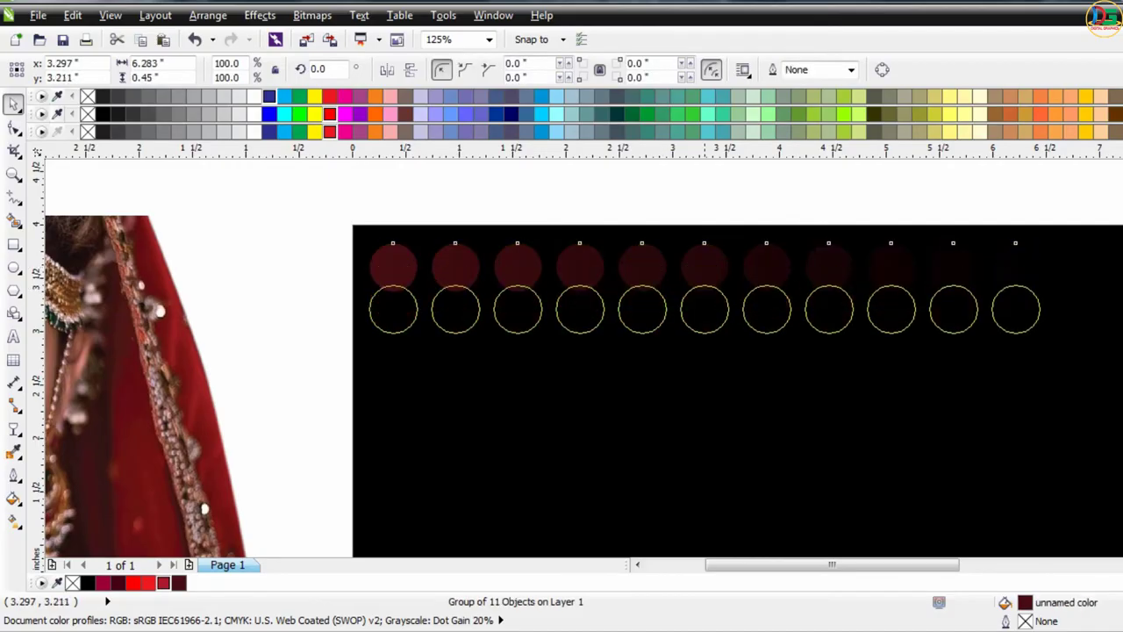
{"action": "left_click", "coordinate": [386, 69]}
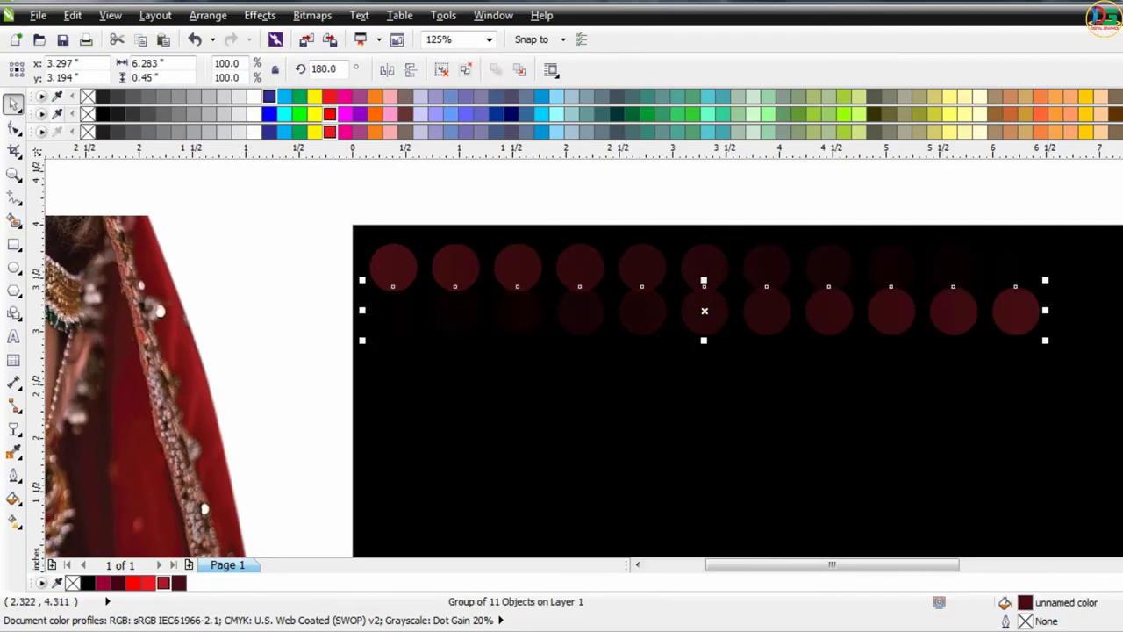
{"action": "key", "text": "Down"}
{"action": "key", "text": "Down"}
{"action": "key", "text": "Down"}
{"action": "key", "text": "Down"}
{"action": "key", "text": "Down"}
{"action": "key", "text": "Down"}
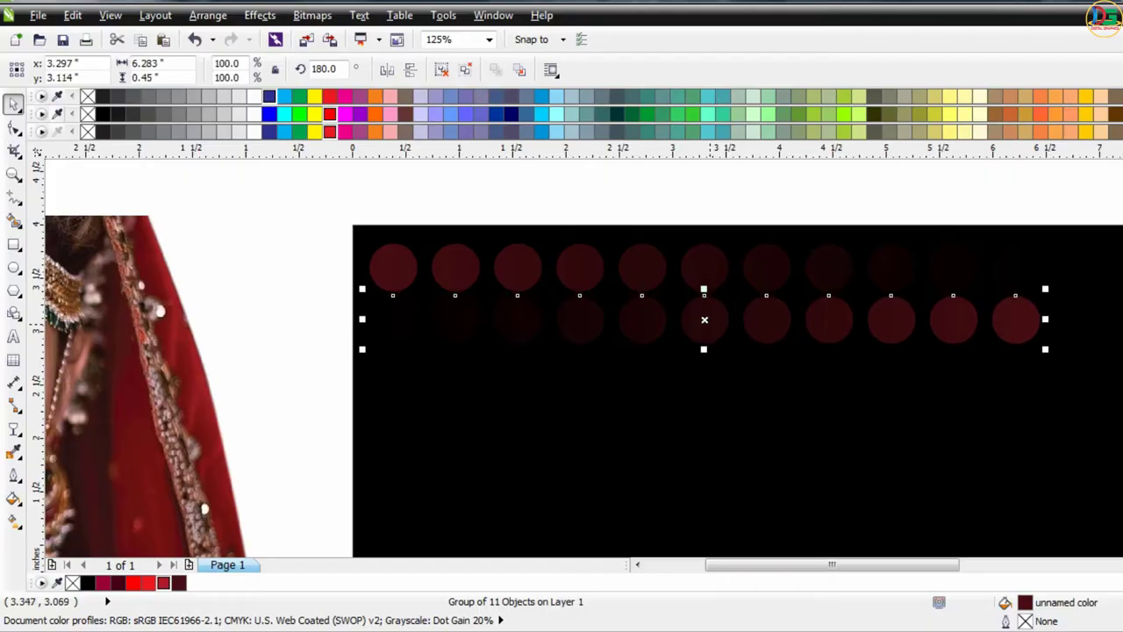
{"action": "key", "text": "Down"}
{"action": "key", "text": "Down"}
{"action": "key", "text": "Down"}
{"action": "key", "text": "Down"}
{"action": "key", "text": "Down"}
{"action": "key", "text": "Down"}
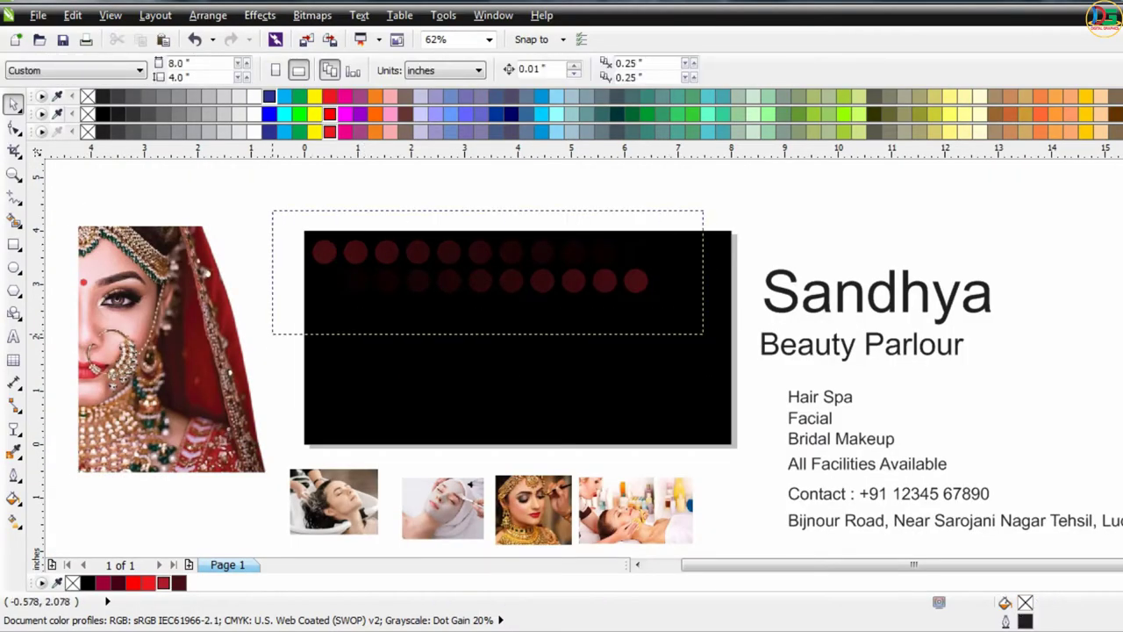
- Duplicate both circle rows lower down to make four rows
{"action": "left_click_drag", "start_coordinate": [680, 241], "coordinate": [272, 331]}
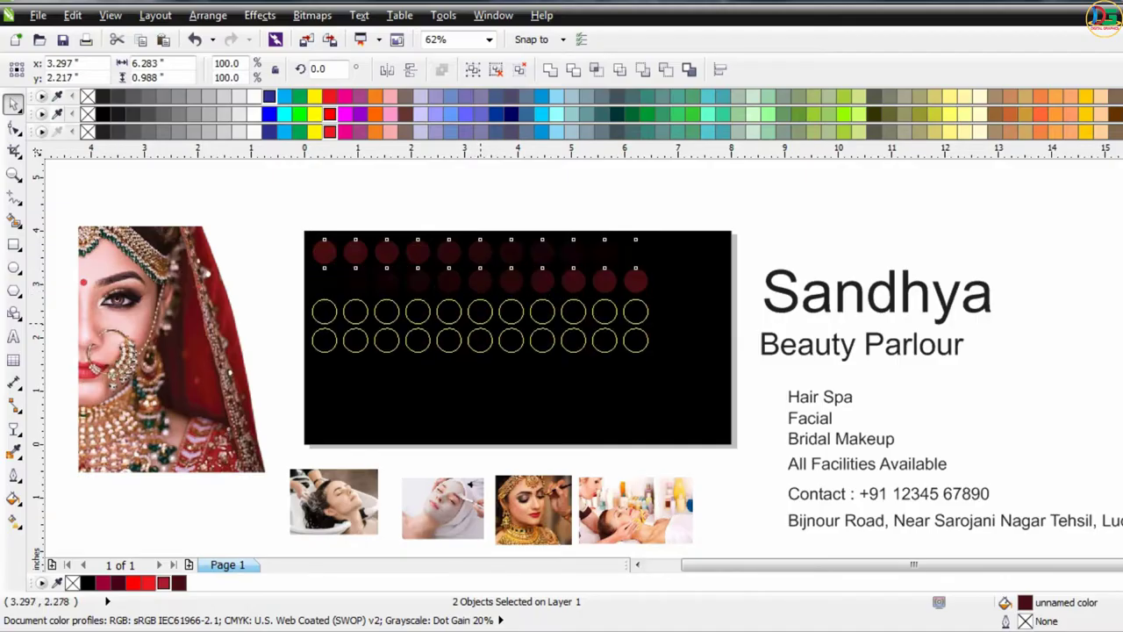
{"action": "left_click_drag", "start_coordinate": [476, 263], "coordinate": [476, 318]}
{"action": "left_click", "coordinate": [264, 172]}
{"action": "mouse_move", "coordinate": [261, 200]}
{"action": "left_mouse_down"}
{"action": "mouse_move", "coordinate": [663, 359]}
{"action": "mouse_move", "coordinate": [448, 283]}
{"action": "left_mouse_up"}
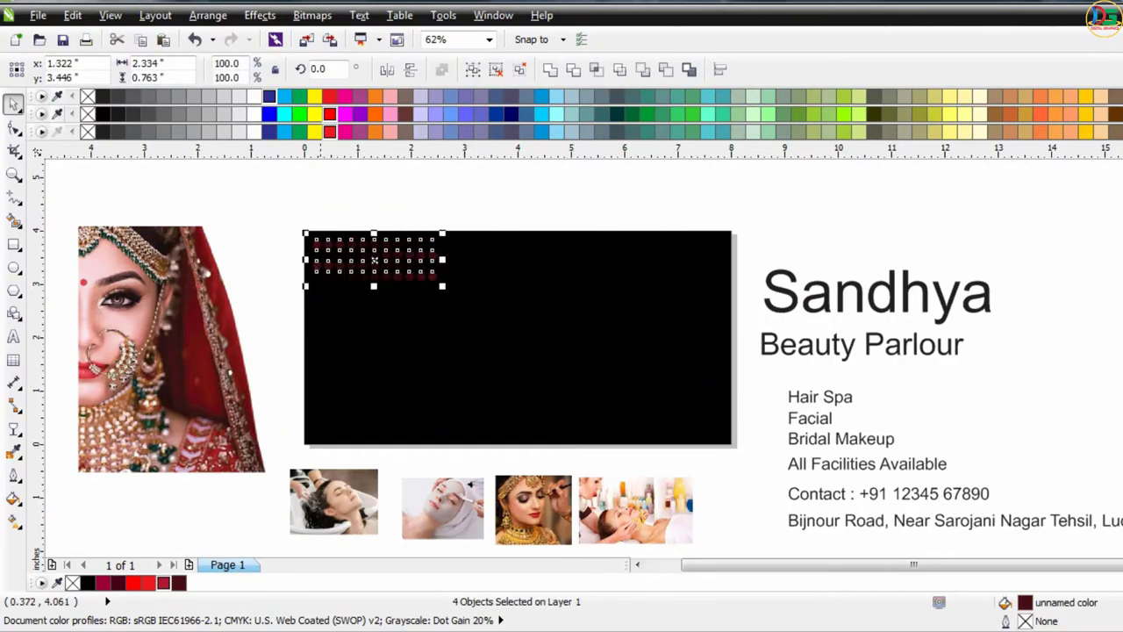
- Shrink the four-row dot grid to a 1.938 x 0.634-inch top-corner cluster
{"action": "key", "text": "Escape"}
{"action": "scroll", "coordinate": [338, 237], "scroll_direction": "up", "scroll_amount": 2}
{"action": "mouse_move", "coordinate": [263, 203]}
{"action": "left_mouse_down"}
{"action": "mouse_move", "coordinate": [562, 338]}
{"action": "mouse_move", "coordinate": [500, 318]}
{"action": "left_mouse_up"}
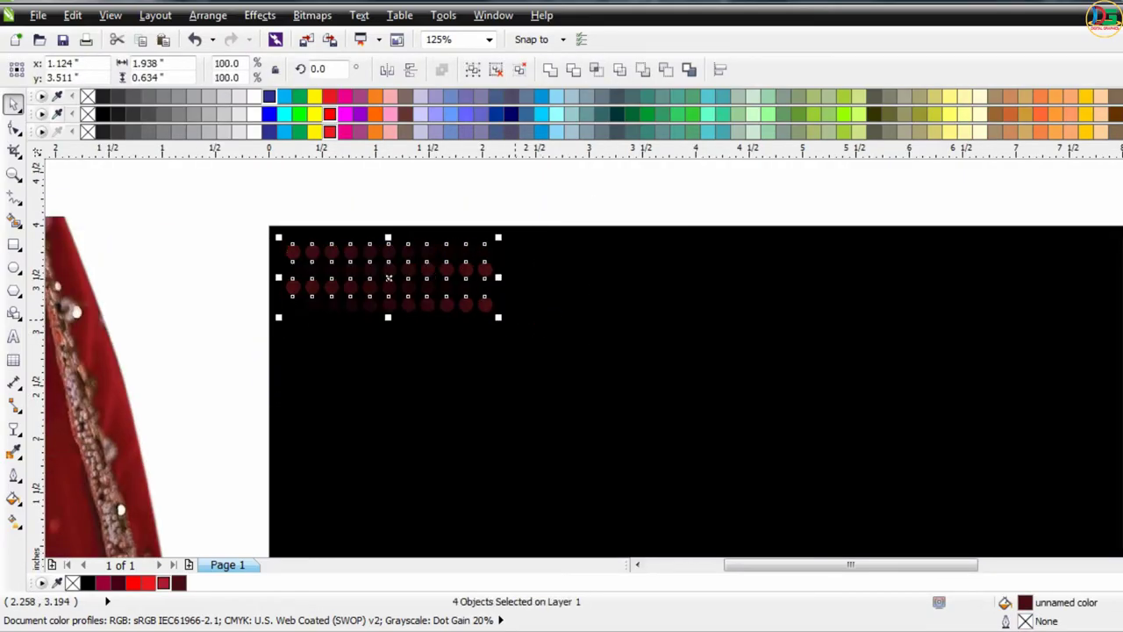
{"action": "key", "text": "Escape"}
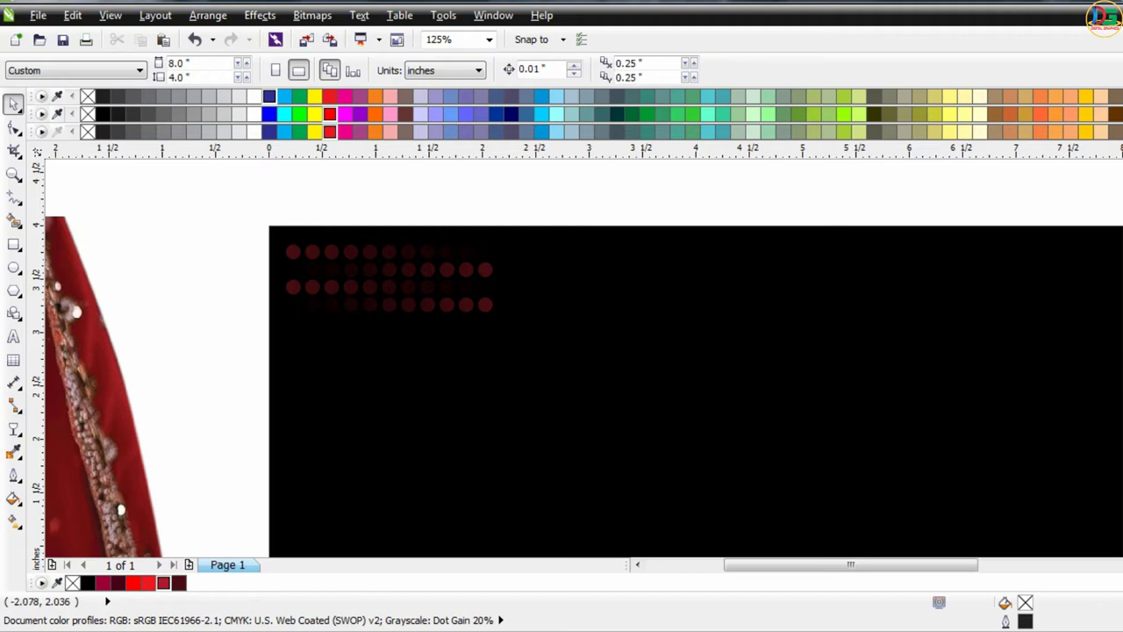
{"action": "key", "text": "F7"}
- Draw a dark maroon circle without outline over the black panel's right end
{"action": "key", "text": "F3"}
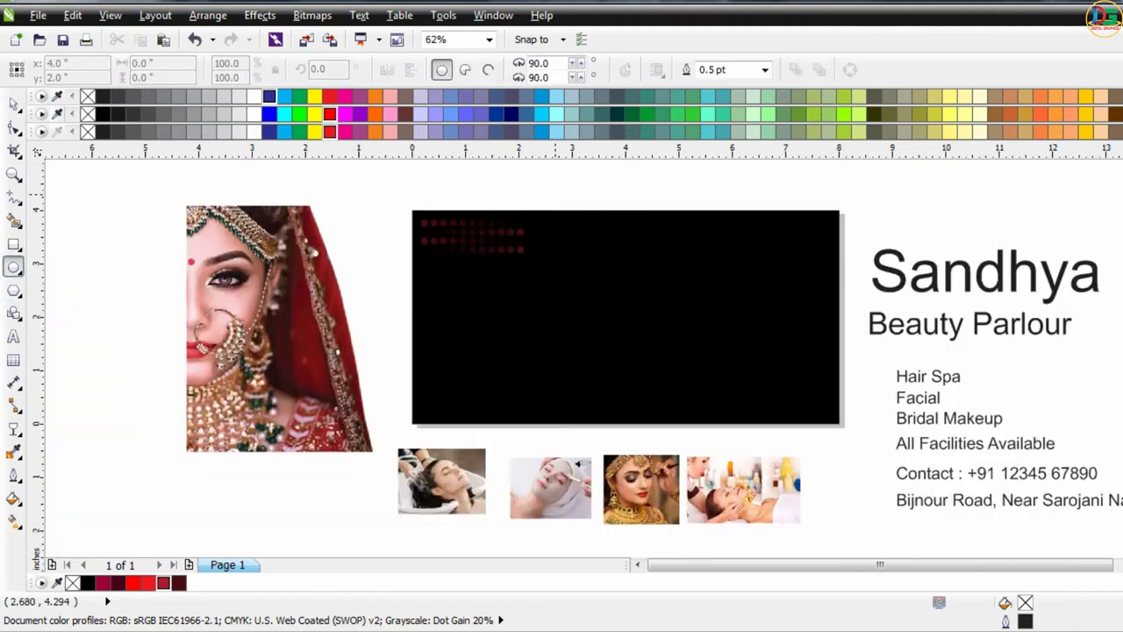
{"action": "left_click_drag", "start_coordinate": [680, 176], "coordinate": [864, 358]}
{"action": "key", "text": "space"}
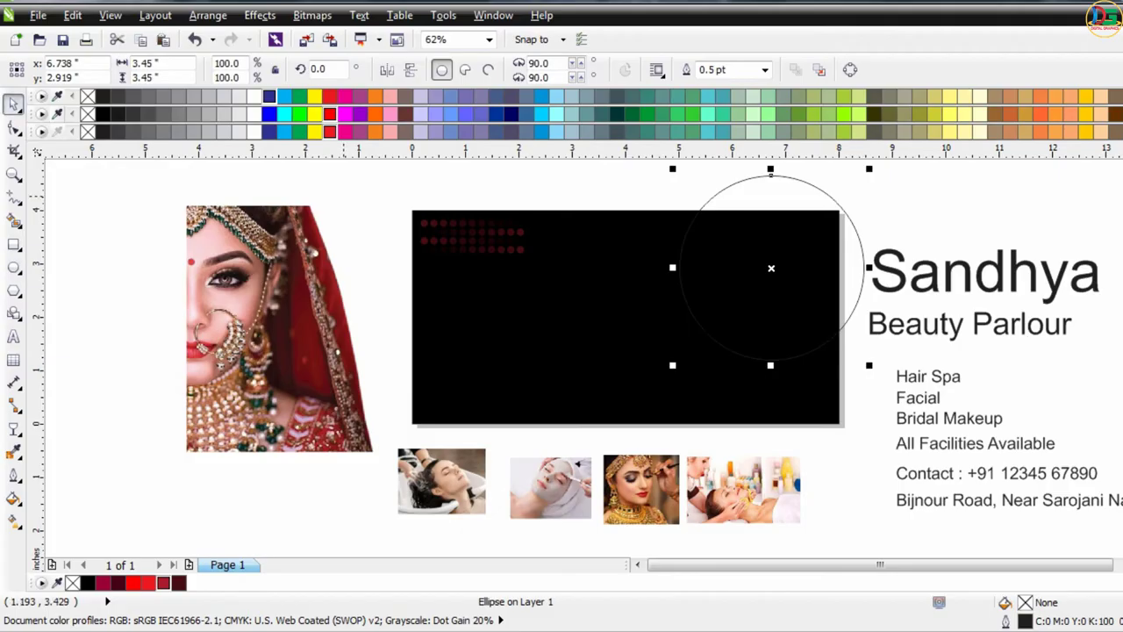
{"action": "left_click", "coordinate": [178, 583]}
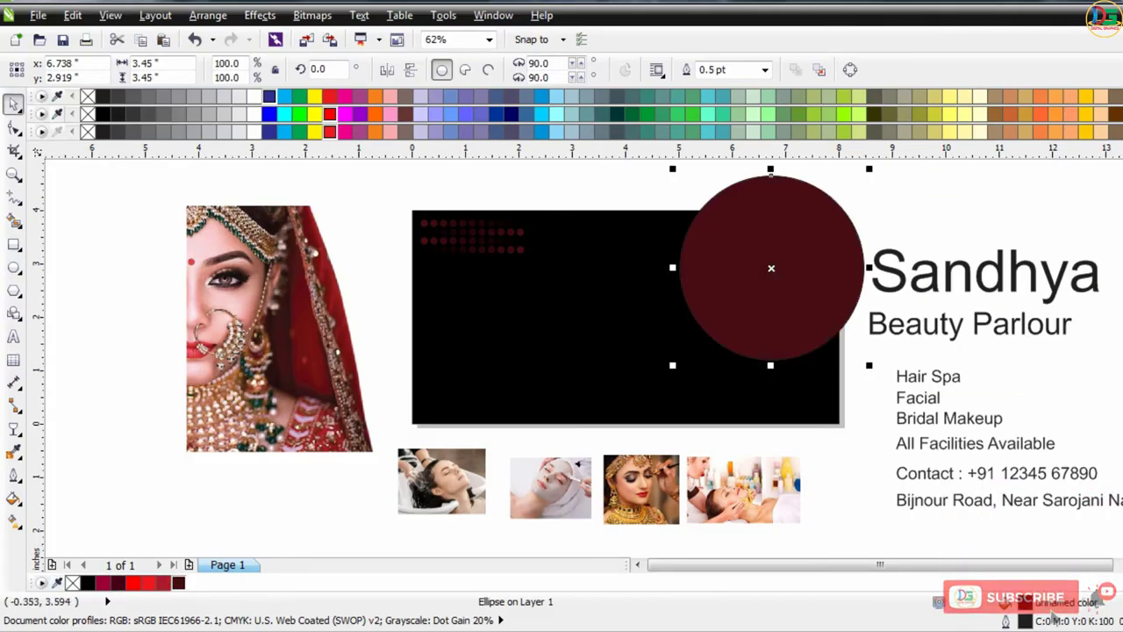
{"action": "left_click", "coordinate": [764, 70]}
{"action": "left_click", "coordinate": [707, 86]}
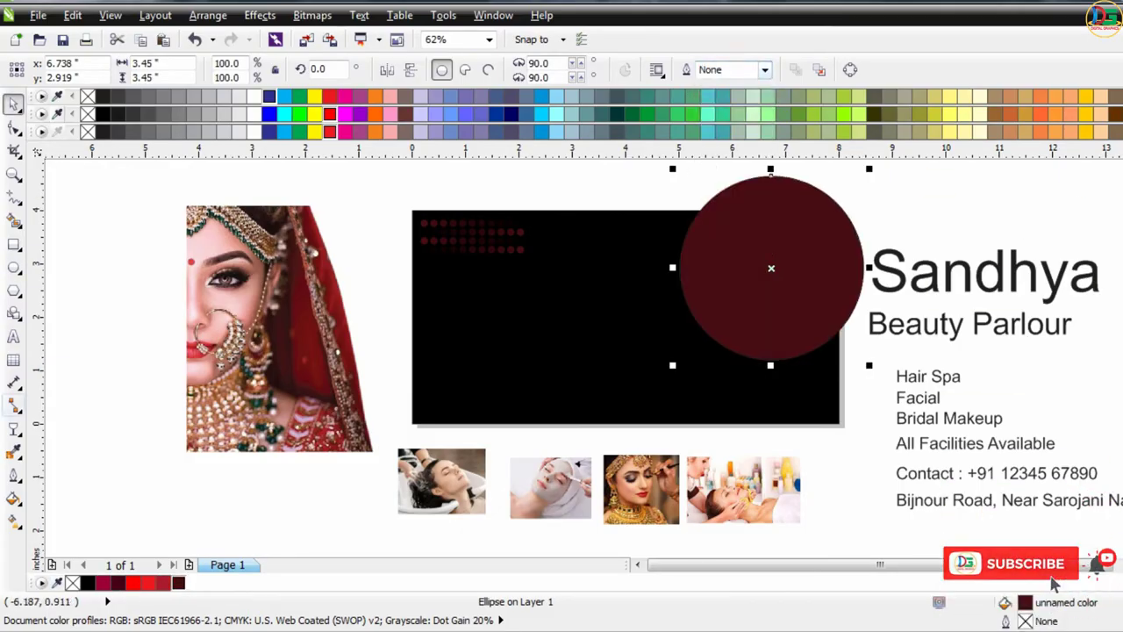
- Give the maroon circle a linear gradient fill
{"action": "key", "text": "g"}
{"action": "left_click_drag", "start_coordinate": [623, 388], "coordinate": [852, 179]}
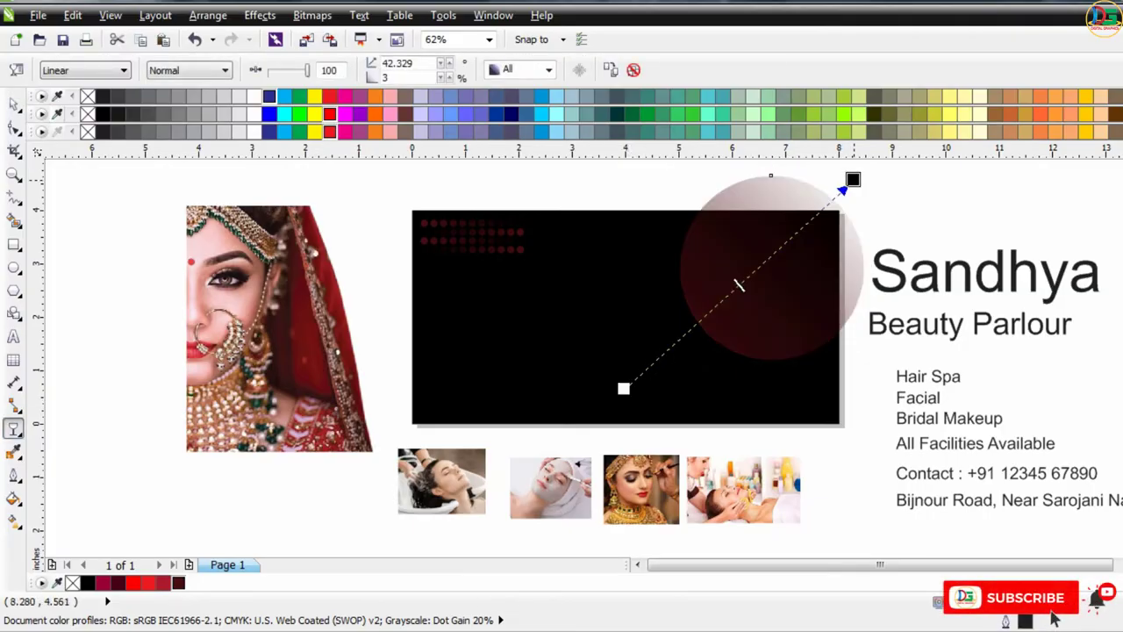
{"action": "key", "text": "space"}
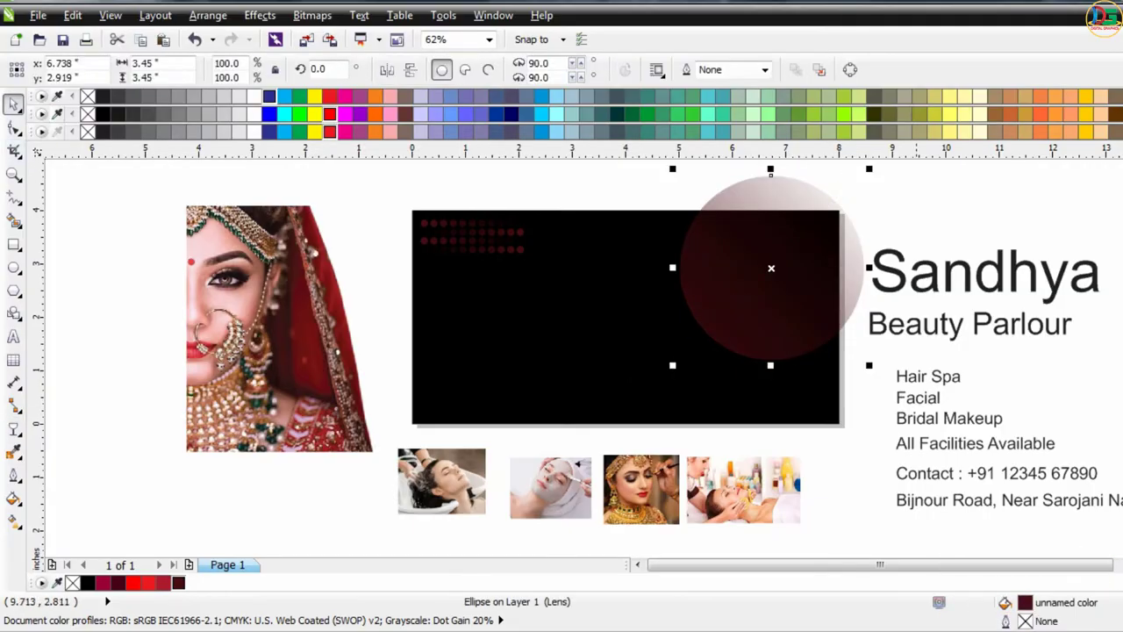
{"action": "scroll", "coordinate": [781, 245], "scroll_direction": "up", "scroll_amount": 2}
- Copy the circle to the right, colour the copy red and shift it lower-left
{"action": "mouse_move", "coordinate": [768, 263]}
{"action": "left_mouse_down"}
{"action": "mouse_move", "coordinate": [851, 254]}
{"action": "mouse_move", "coordinate": [852, 241]}
{"action": "left_mouse_up"}
{"action": "scroll", "coordinate": [767, 295], "scroll_direction": "down", "scroll_amount": 2}
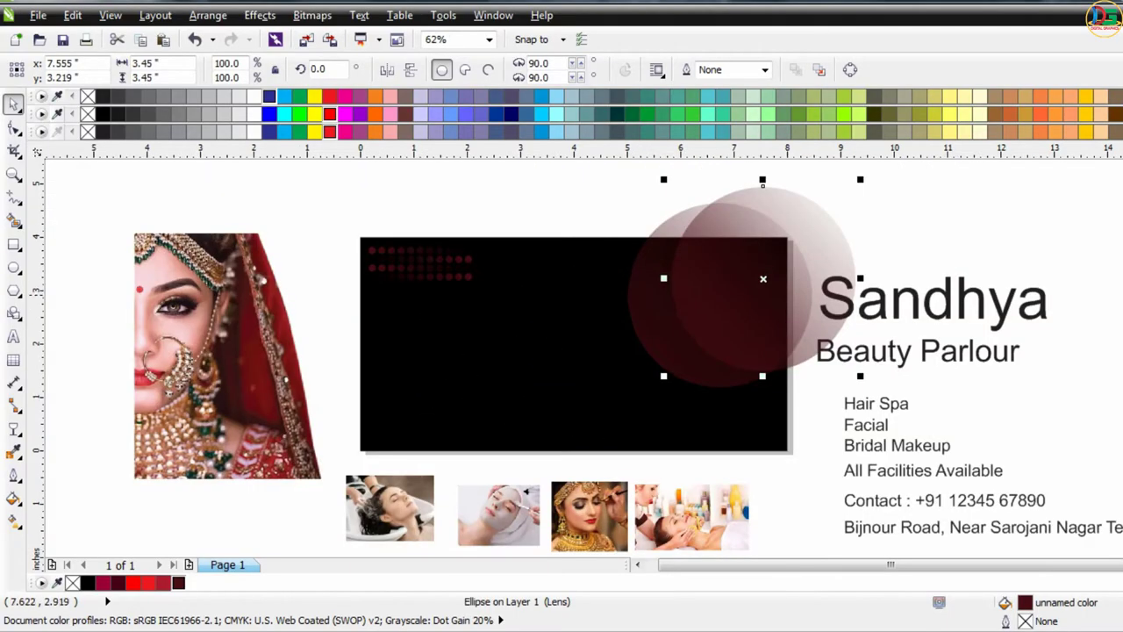
{"action": "key", "text": "Escape"}
{"action": "key", "text": "Tab"}
{"action": "left_click", "coordinate": [329, 132]}
{"action": "key", "text": "Escape"}
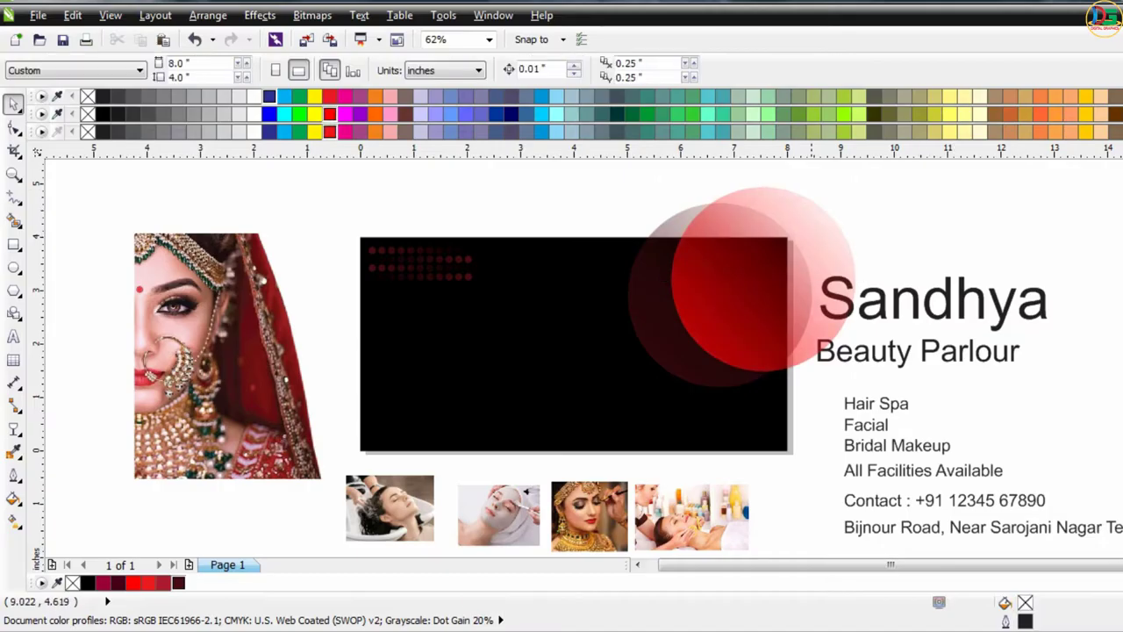
{"action": "left_click_drag", "start_coordinate": [763, 186], "coordinate": [752, 197]}
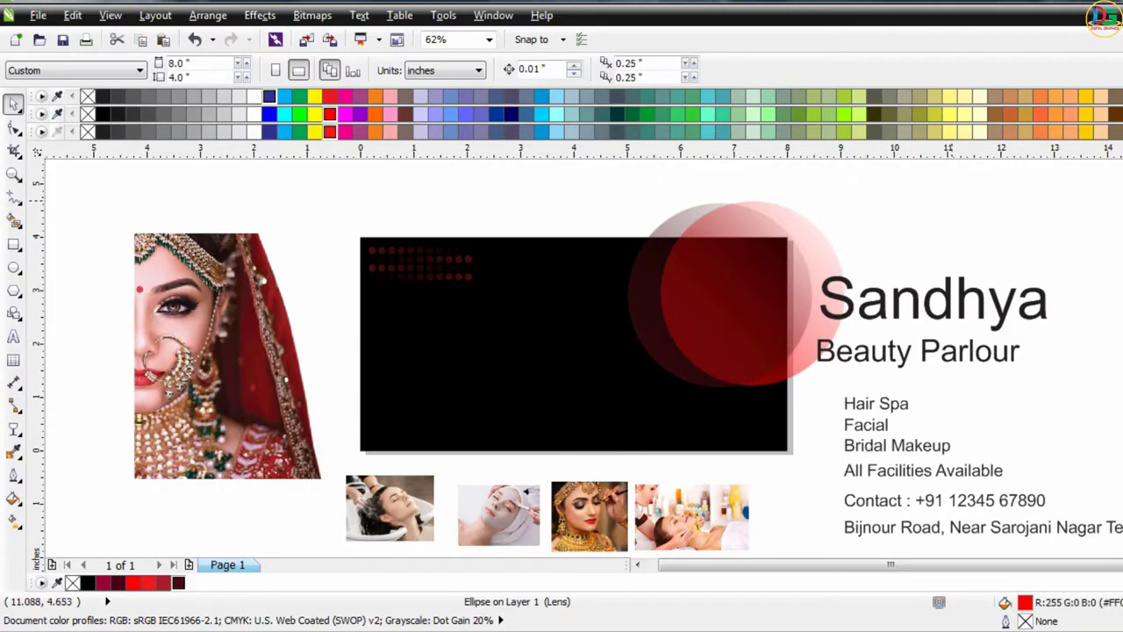
- Add another red circle enlarged to about 146% with a Multiply linear transparency
{"action": "mouse_move", "coordinate": [721, 334]}
{"action": "left_mouse_down"}
{"action": "mouse_move", "coordinate": [791, 473]}
{"action": "mouse_move", "coordinate": [798, 449]}
{"action": "left_mouse_up"}
{"action": "left_click_drag", "start_coordinate": [745, 314], "coordinate": [704, 272]}
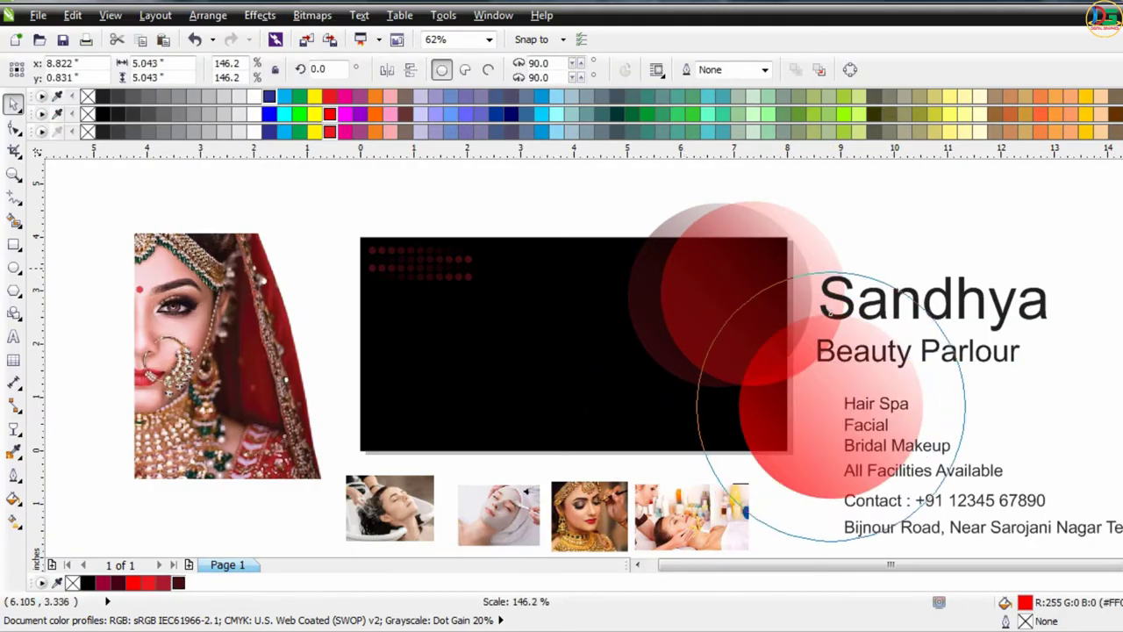
{"action": "left_click_drag", "start_coordinate": [771, 385], "coordinate": [718, 393]}
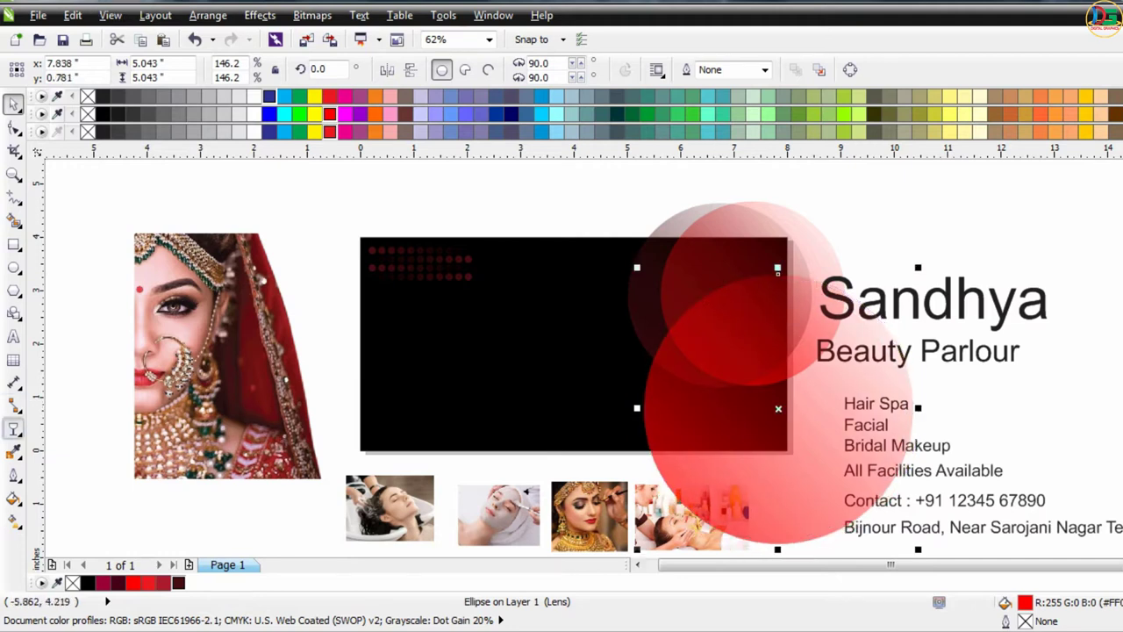
{"action": "left_click_drag", "start_coordinate": [897, 279], "coordinate": [731, 434]}
{"action": "left_click", "coordinate": [189, 70]}
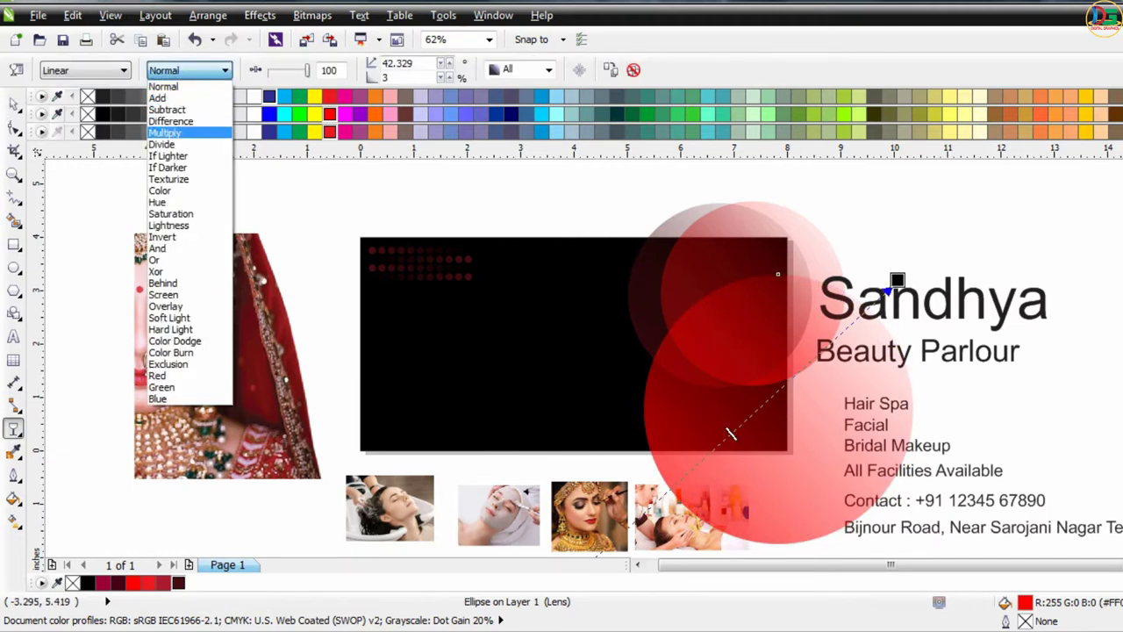
{"action": "left_click", "coordinate": [189, 134]}
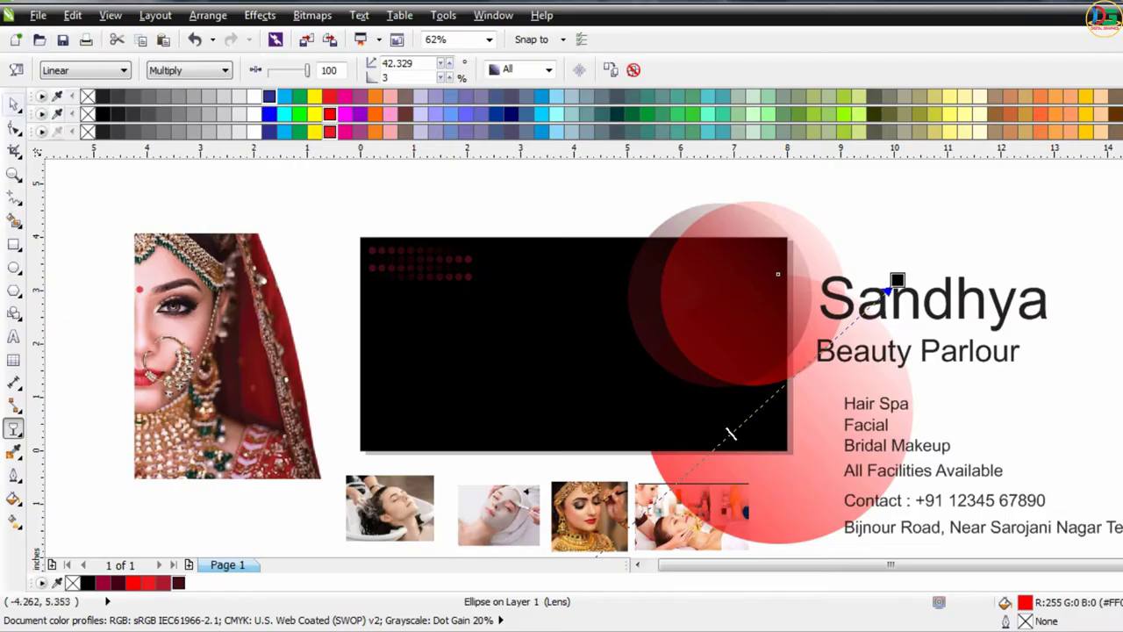
- Place an enlarged copy of the red circle lower right
{"action": "key", "text": "space"}
{"action": "key", "text": "Escape"}
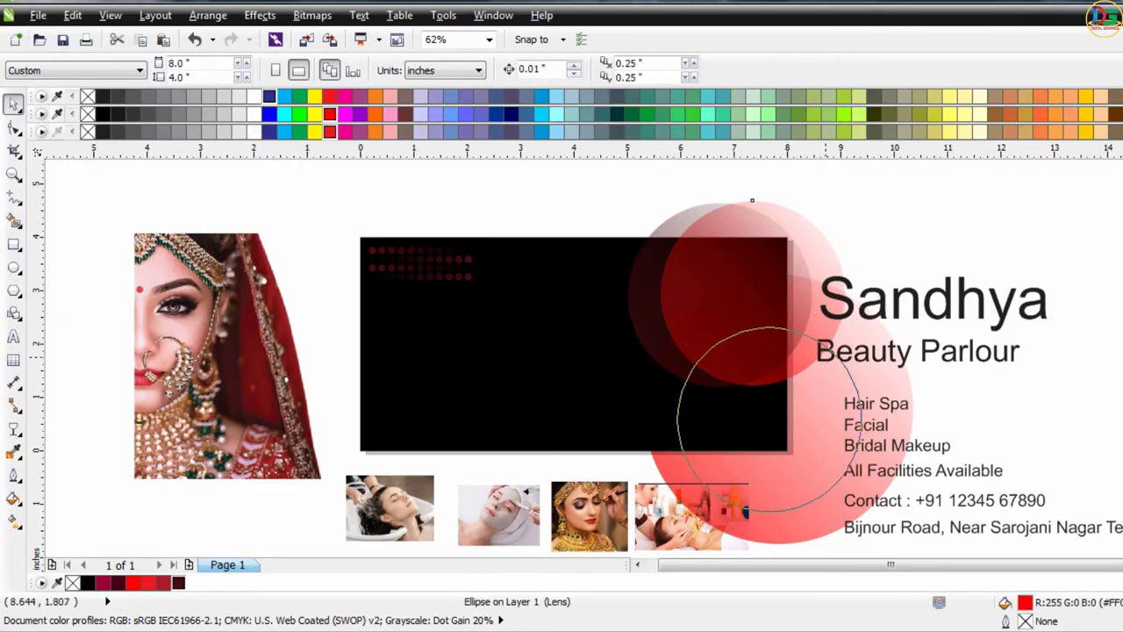
{"action": "left_click_drag", "start_coordinate": [752, 201], "coordinate": [872, 424]}
{"action": "left_click_drag", "start_coordinate": [675, 326], "coordinate": [544, 250]}
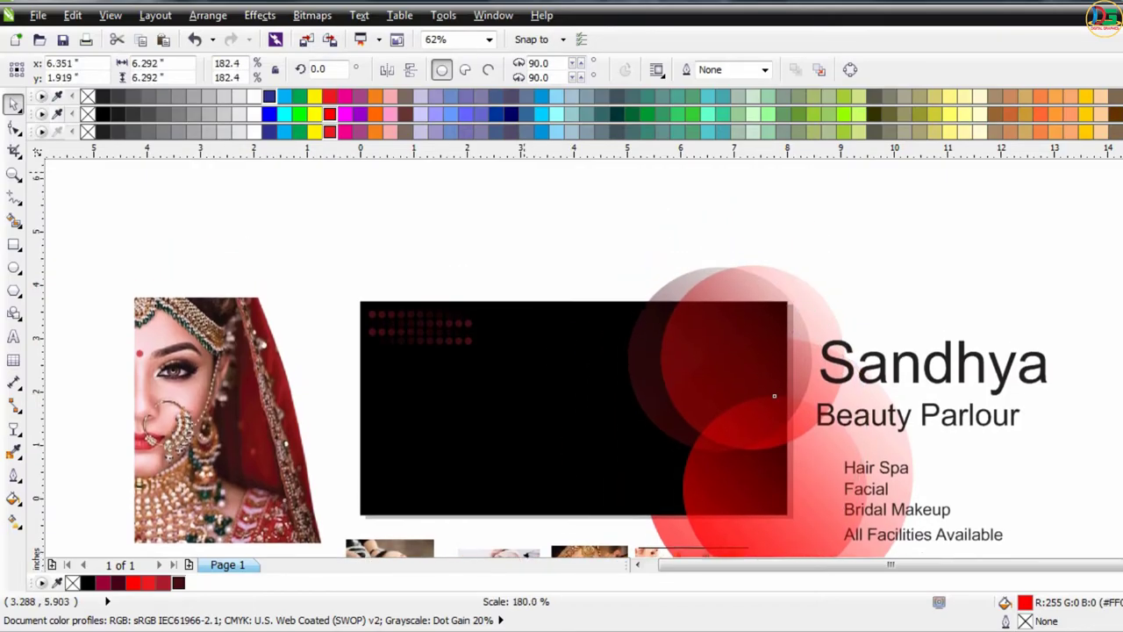
- Enlarge the copied circle to about 194% and stretch its transparency fade
{"action": "left_click_drag", "start_coordinate": [545, 250], "coordinate": [513, 210]}
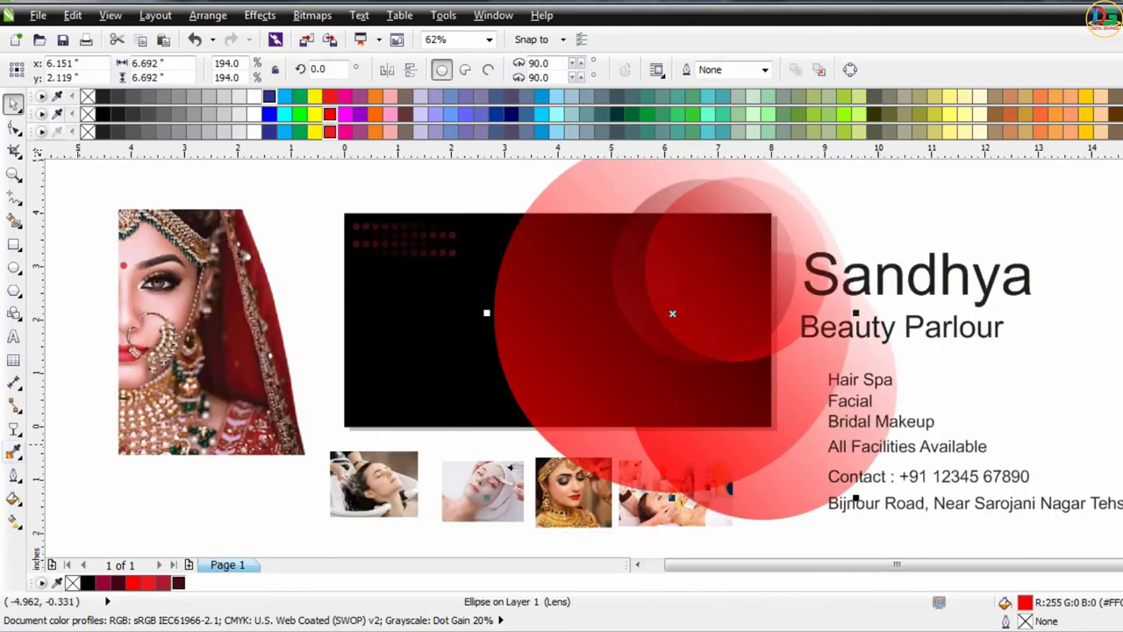
{"action": "left_click", "coordinate": [13, 427]}
{"action": "scroll", "coordinate": [609, 347], "scroll_direction": "down", "scroll_amount": 2}
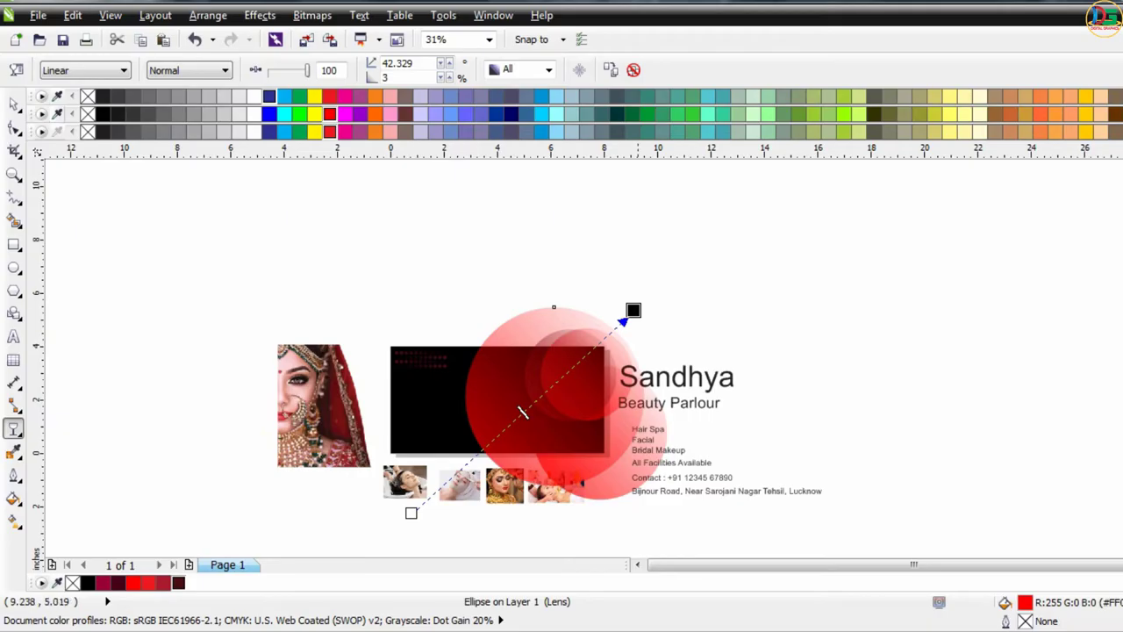
{"action": "mouse_move", "coordinate": [522, 413]}
{"action": "left_mouse_down"}
{"action": "mouse_move", "coordinate": [658, 344]}
{"action": "mouse_move", "coordinate": [524, 408]}
{"action": "mouse_move", "coordinate": [428, 436]}
{"action": "left_mouse_up"}
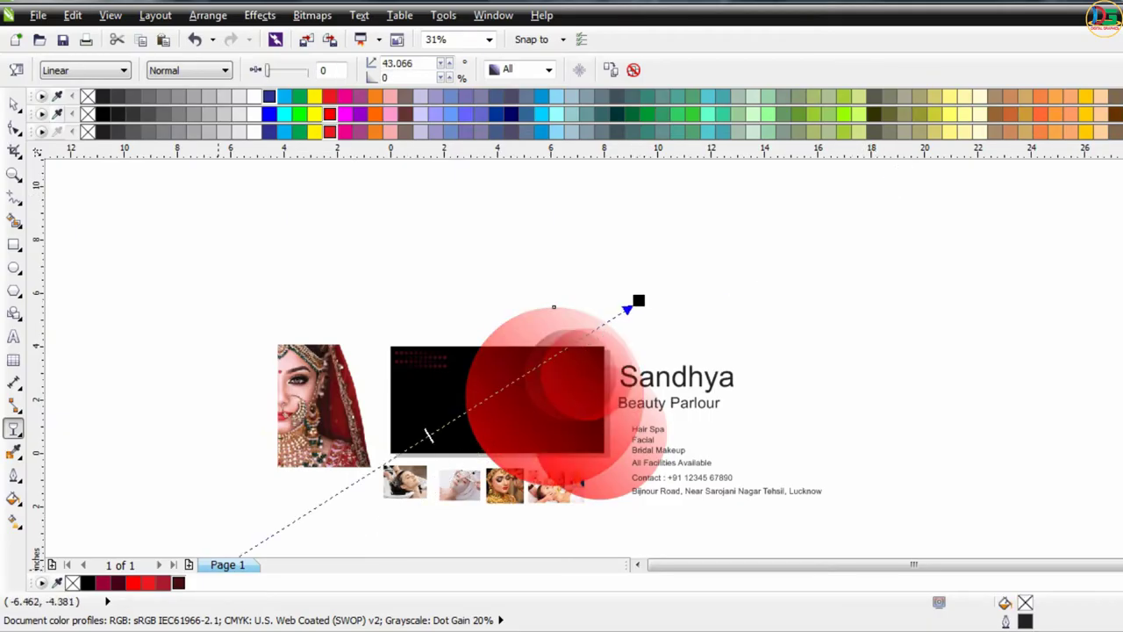
{"action": "key", "text": "space"}
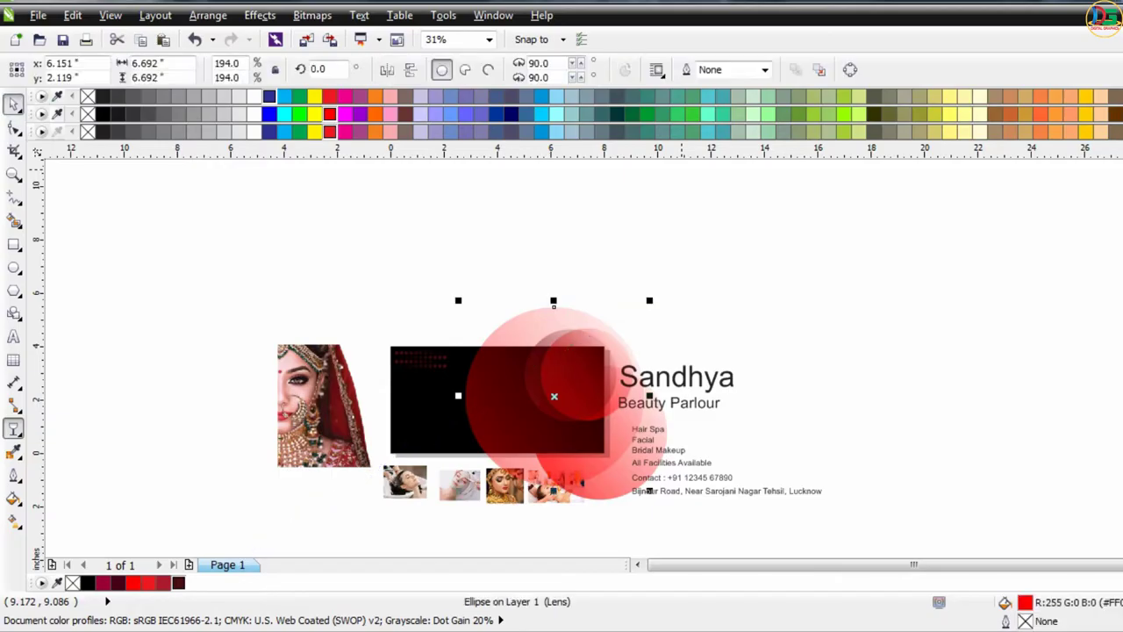
{"action": "key", "text": "Escape"}
- Move the Sandhya title and Beauty Parlour subtitle further right
{"action": "left_click_drag", "start_coordinate": [676, 377], "coordinate": [888, 372]}
{"action": "left_click_drag", "start_coordinate": [667, 403], "coordinate": [775, 409]}
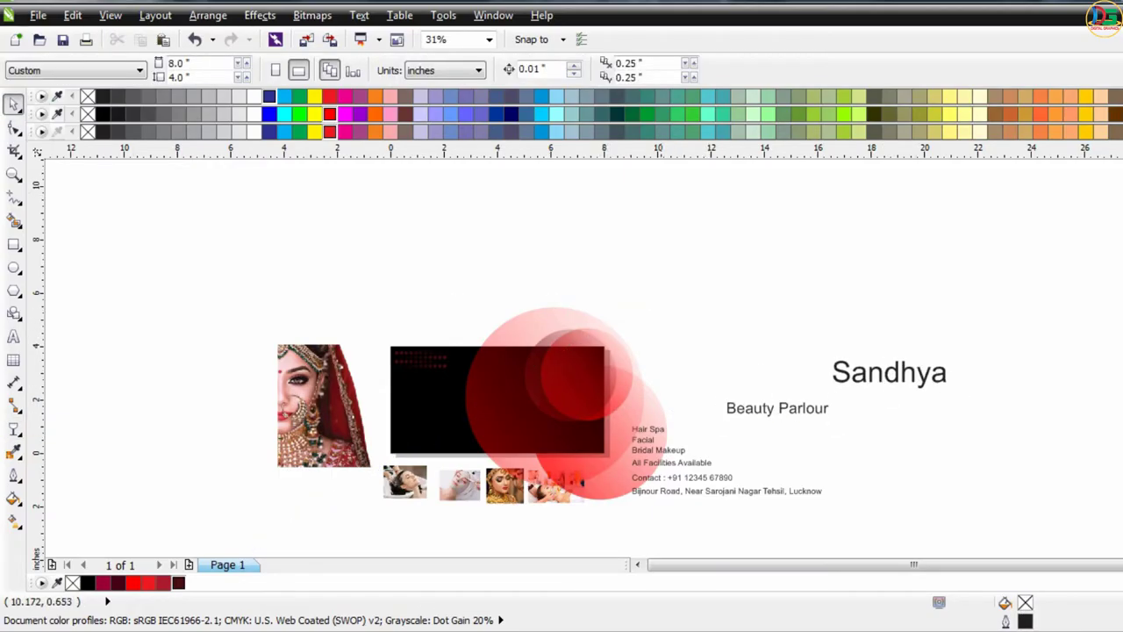
{"action": "left_click", "coordinate": [665, 437]}
{"action": "key", "text": "Escape"}
{"action": "scroll", "coordinate": [596, 515], "scroll_direction": "up", "scroll_amount": 2}
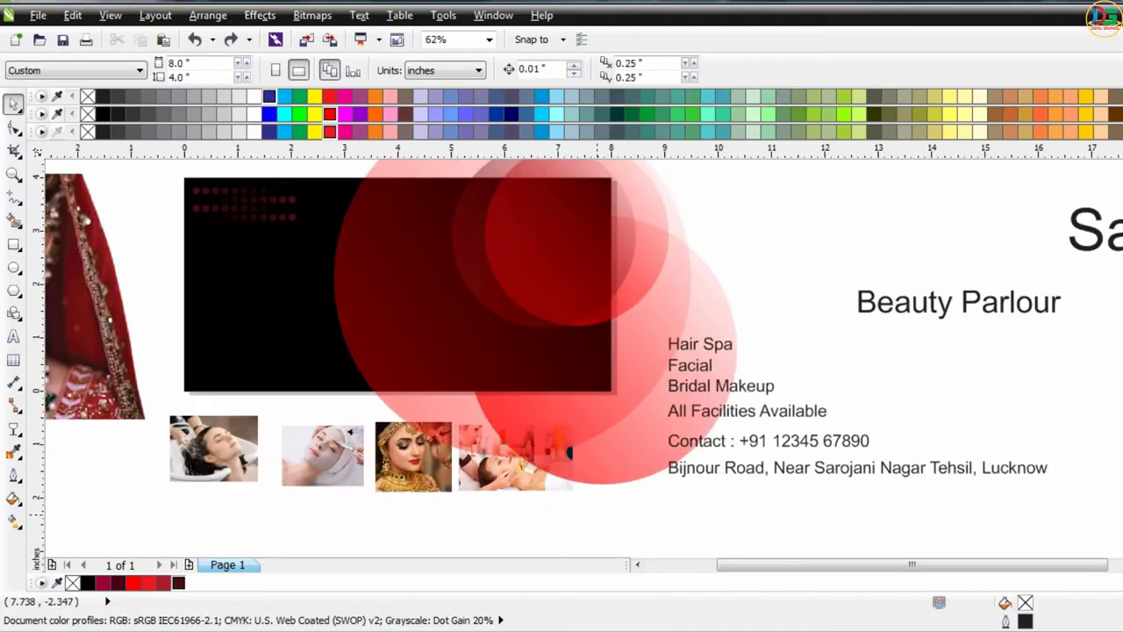
{"action": "scroll", "coordinate": [569, 451], "scroll_direction": "down", "scroll_amount": 2}
- Move the three small photos below the card and the six service/contact lines right and down
{"action": "left_click", "coordinate": [395, 456]}
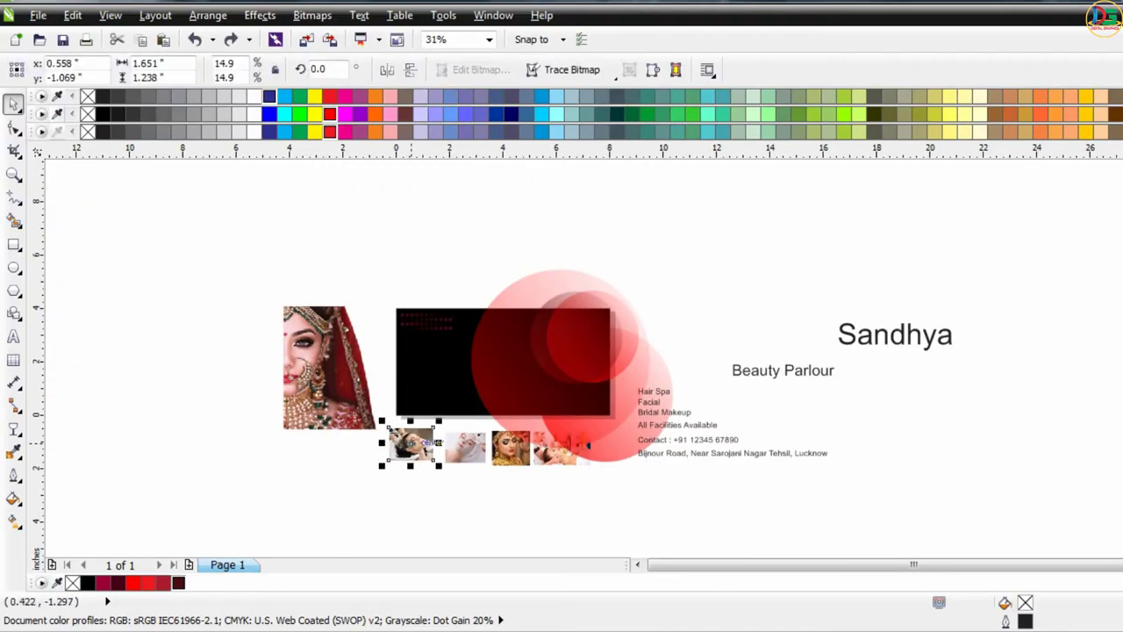
{"action": "left_click", "coordinate": [465, 451], "text": "shift"}
{"action": "left_click", "coordinate": [508, 453], "text": "shift"}
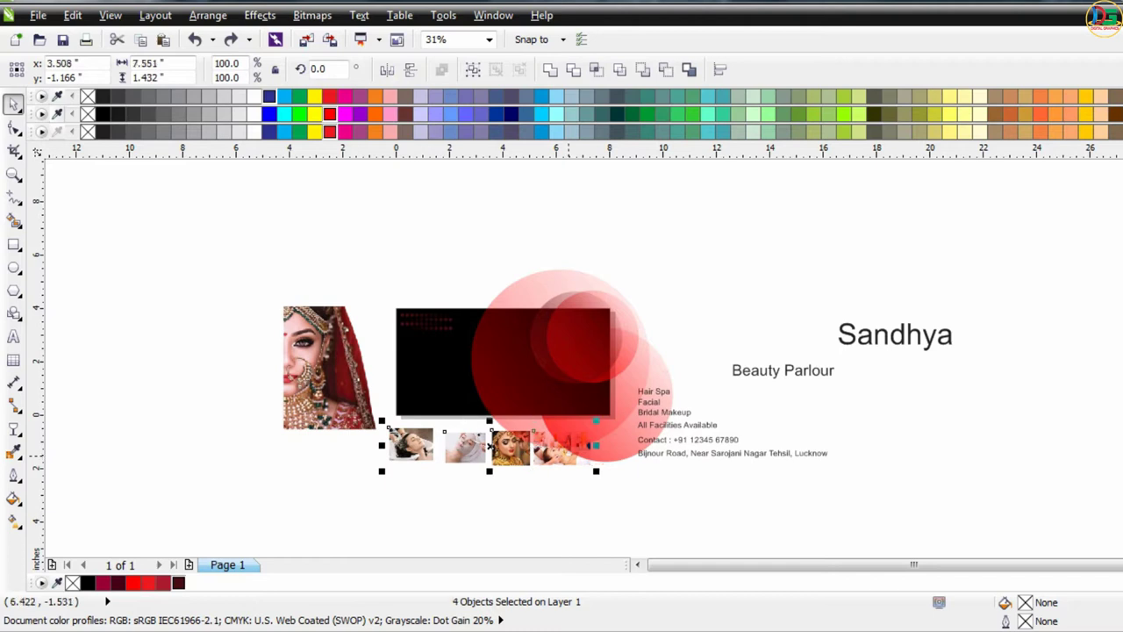
{"action": "left_click_drag", "start_coordinate": [410, 445], "coordinate": [375, 506]}
{"action": "left_click_drag", "start_coordinate": [609, 505], "coordinate": [954, 369]}
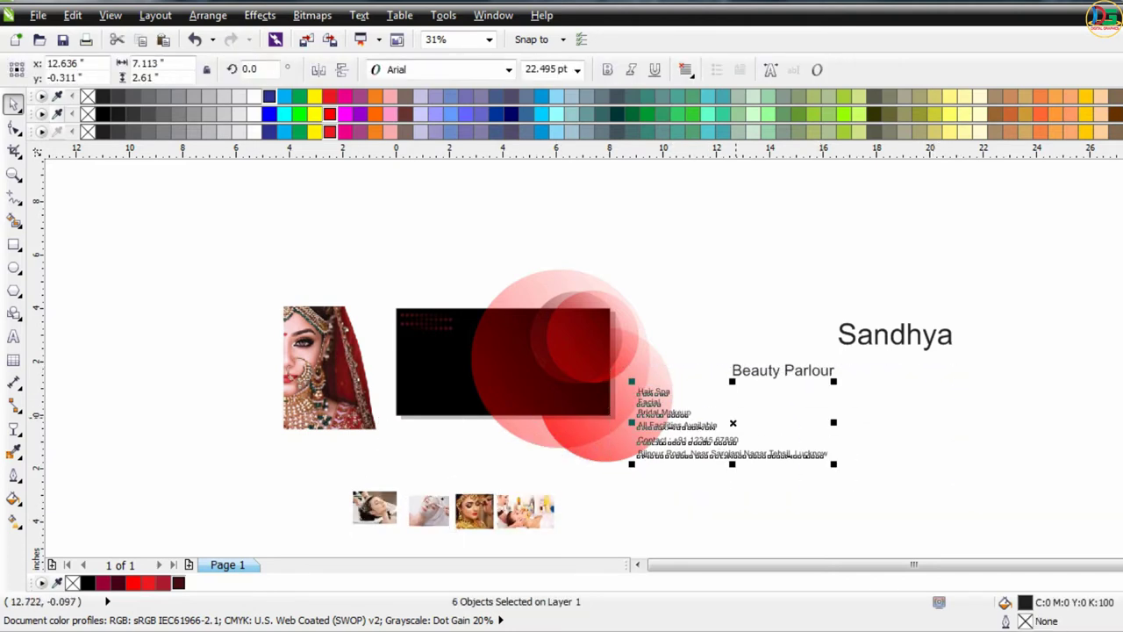
{"action": "left_click_drag", "start_coordinate": [736, 417], "coordinate": [851, 436]}
- Group the four red circles and PowerClip them inside the black panel
{"action": "mouse_move", "coordinate": [695, 268]}
{"action": "left_mouse_down"}
{"action": "mouse_move", "coordinate": [467, 507]}
{"action": "mouse_move", "coordinate": [465, 481]}
{"action": "left_mouse_up"}
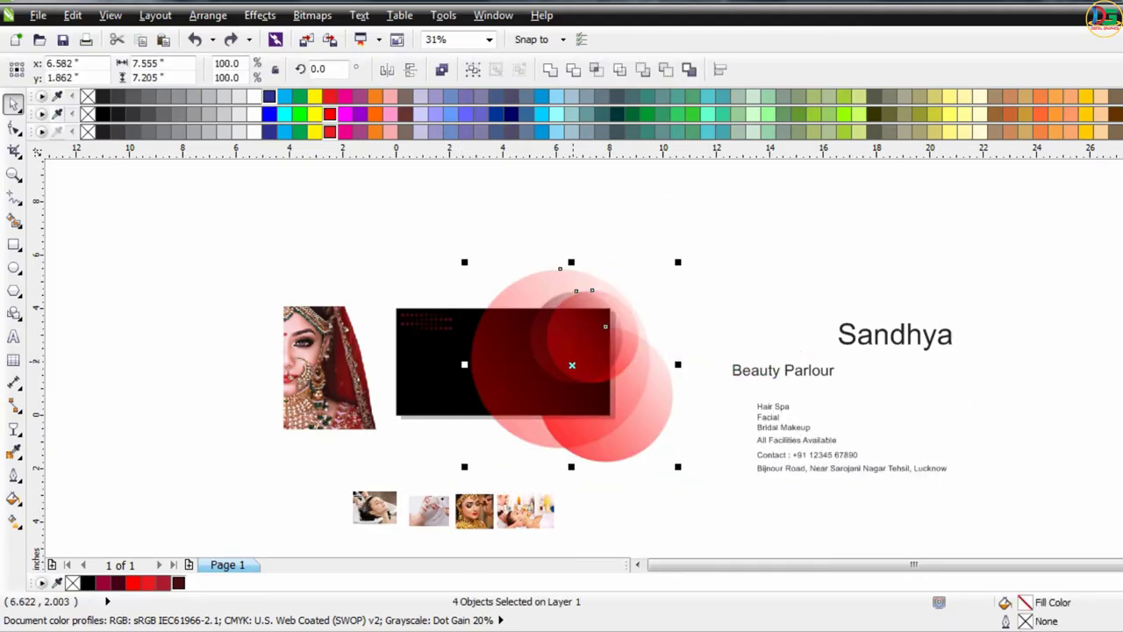
{"action": "key", "text": "ctrl+g"}
{"action": "right_click", "coordinate": [572, 362]}
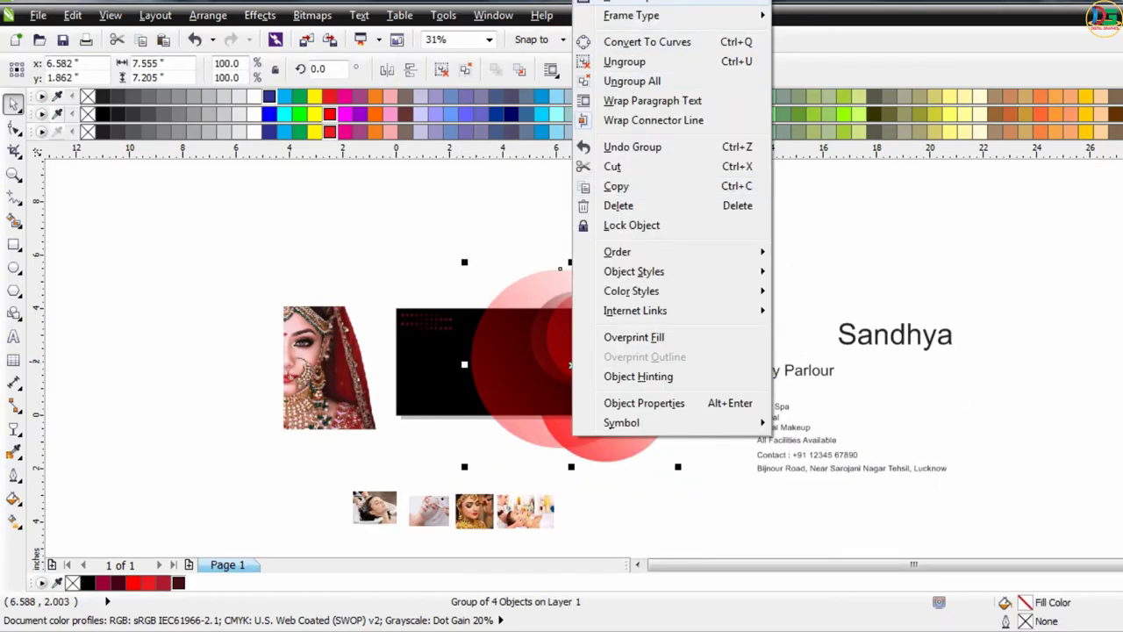
{"action": "left_click", "coordinate": [631, 2]}
{"action": "left_click", "coordinate": [430, 360]}
- Edit the PowerClip contents and move the red circle group right and up
{"action": "key", "text": "Escape"}
{"action": "scroll", "coordinate": [479, 388], "scroll_direction": "up", "scroll_amount": 1}
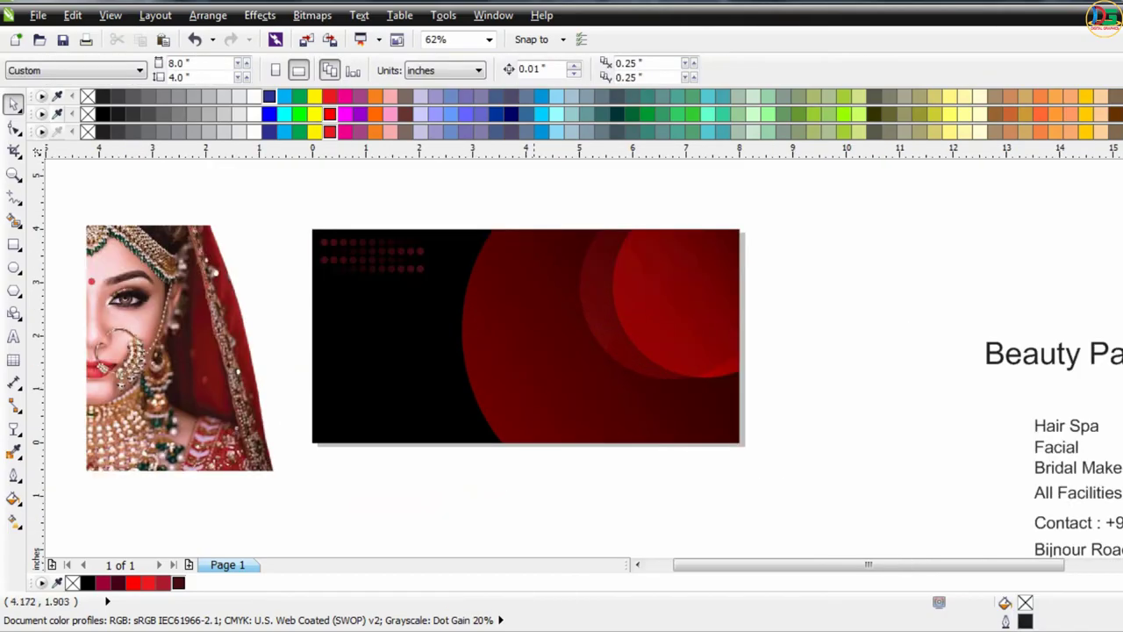
{"action": "left_click", "coordinate": [535, 340]}
{"action": "left_click", "coordinate": [531, 469]}
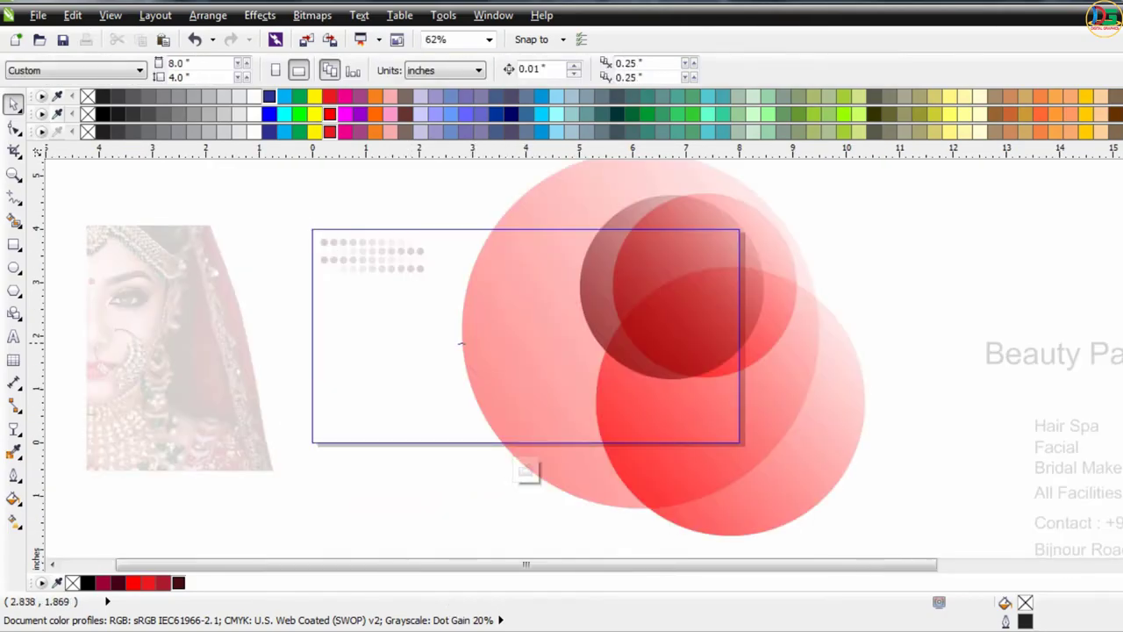
{"action": "left_click_drag", "start_coordinate": [538, 346], "coordinate": [592, 318]}
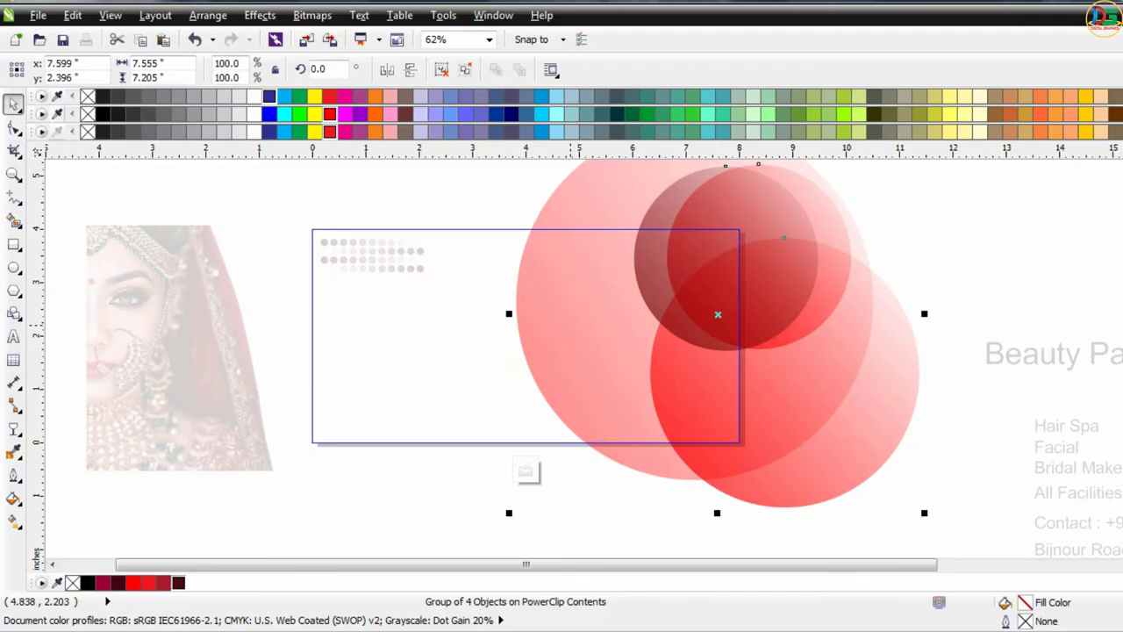
- Reopen the PowerClip, moving the lower red circle left-down and the large pale circle right
{"action": "left_click", "coordinate": [525, 471]}
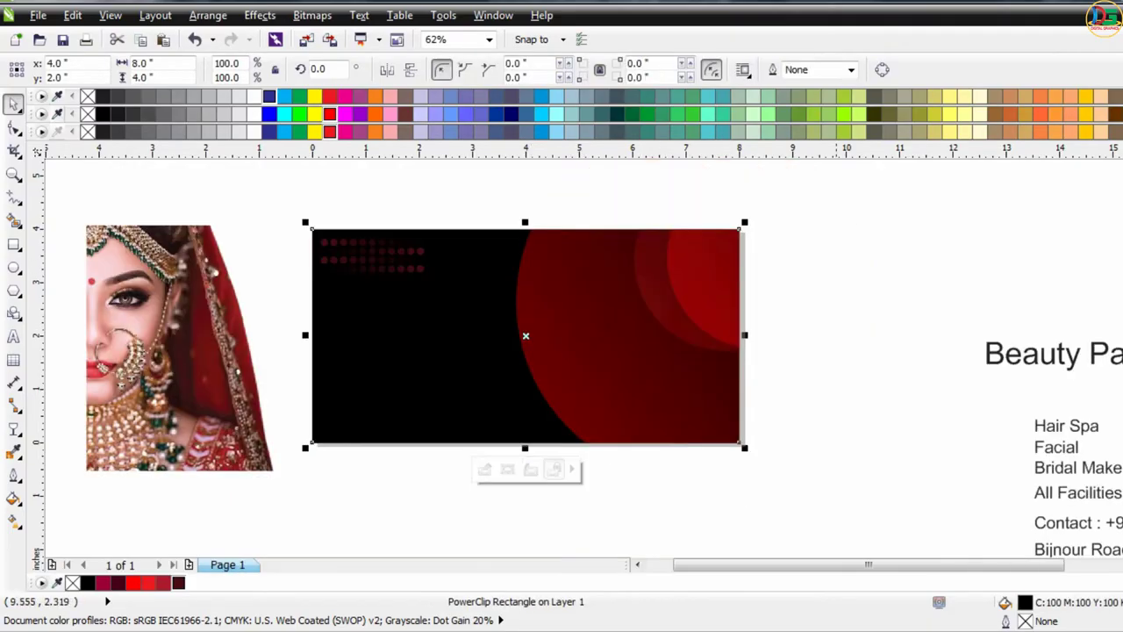
{"action": "left_click", "coordinate": [644, 353]}
{"action": "left_click", "coordinate": [485, 470]}
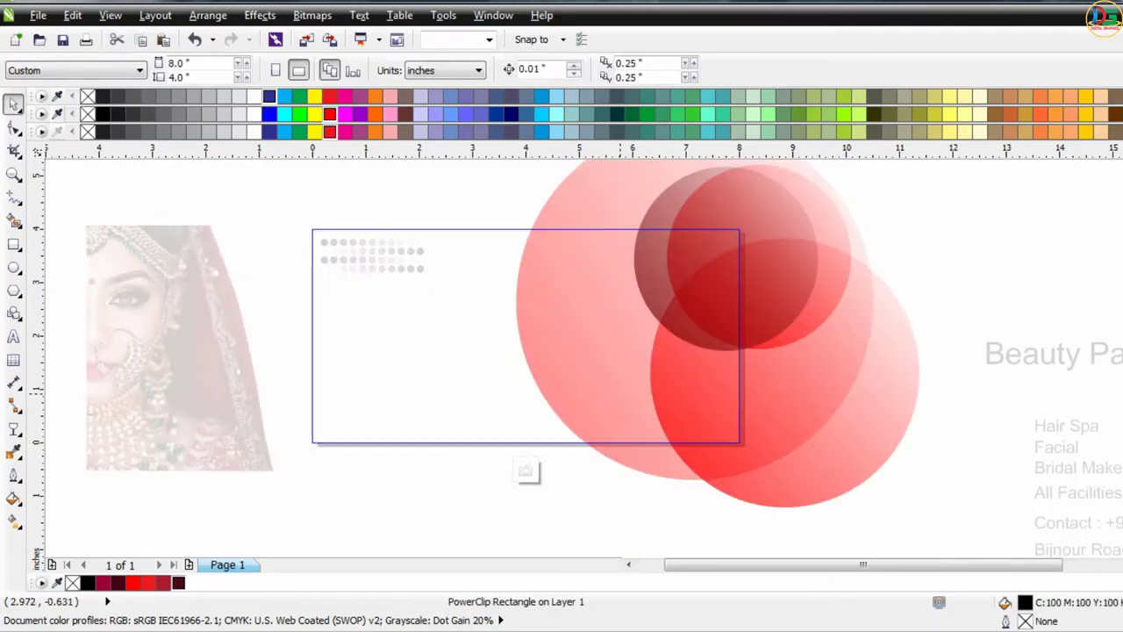
{"action": "left_click_drag", "start_coordinate": [785, 235], "coordinate": [698, 316]}
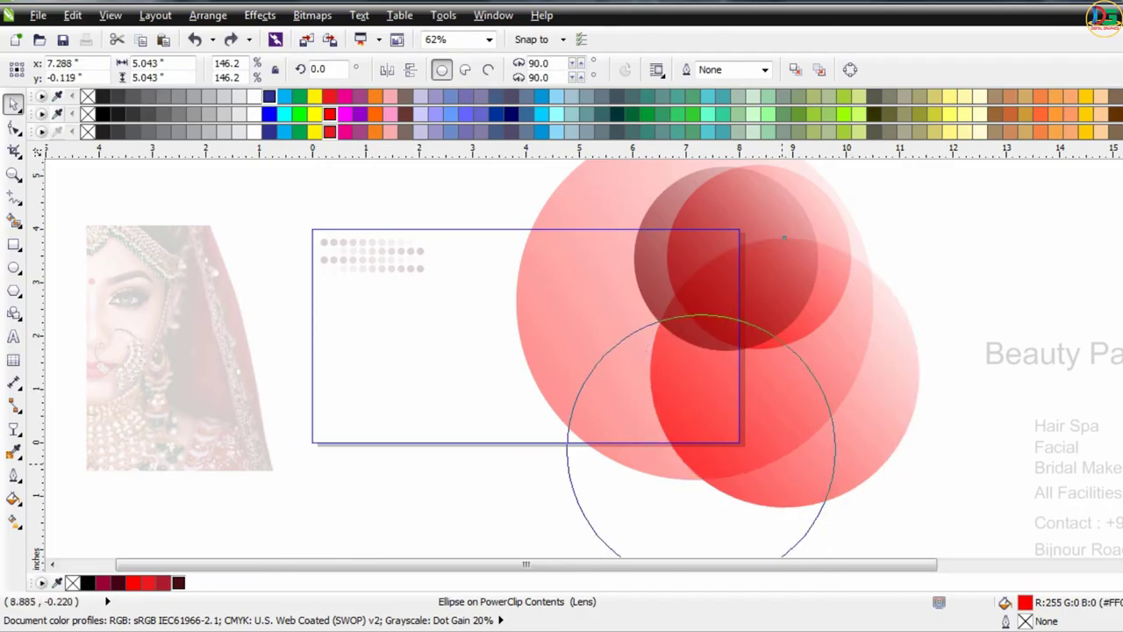
{"action": "left_click_drag", "start_coordinate": [825, 455], "coordinate": [872, 442]}
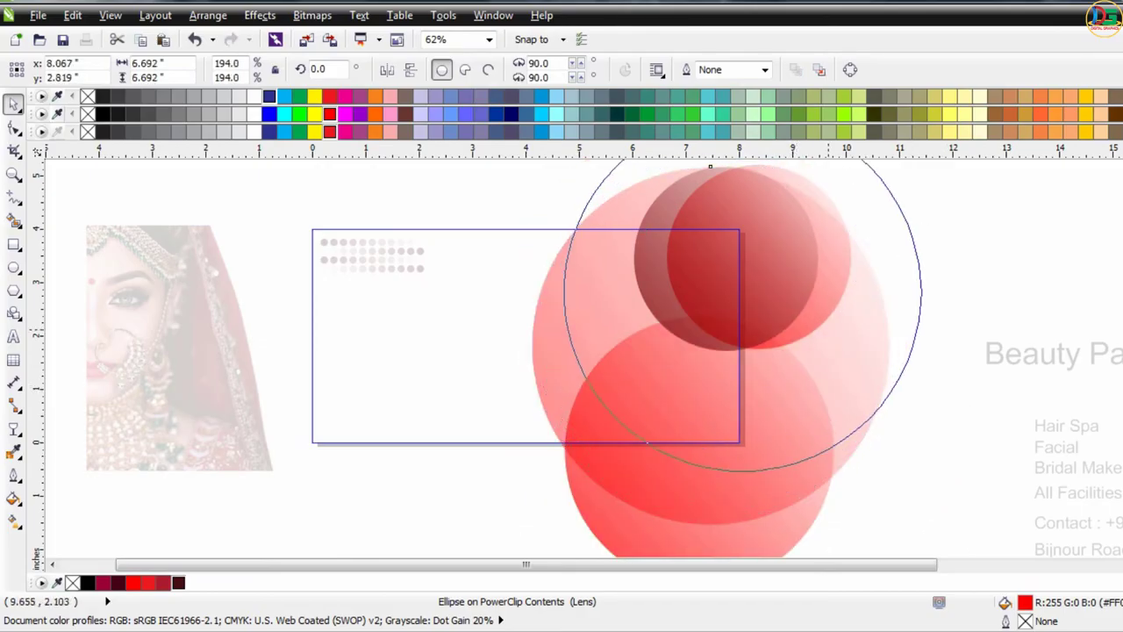
{"action": "left_click", "coordinate": [961, 198]}
{"action": "mouse_move", "coordinate": [566, 252]}
{"action": "left_mouse_down"}
{"action": "mouse_move", "coordinate": [527, 251]}
{"action": "mouse_move", "coordinate": [553, 251]}
{"action": "left_mouse_up"}
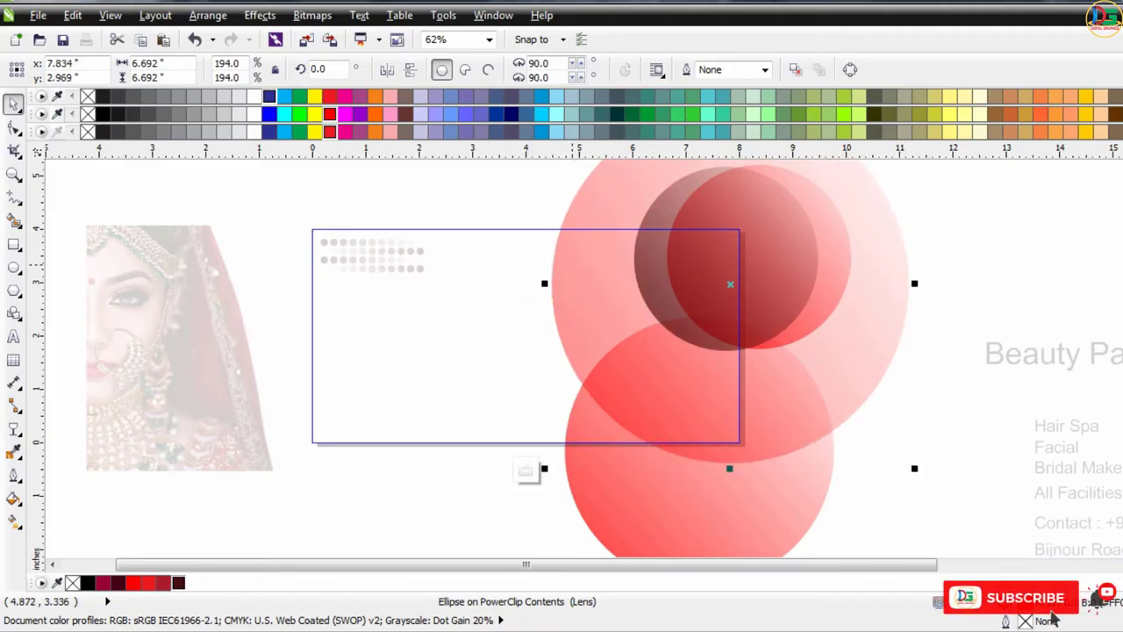
- Move the dark circle down to the lower right and finish PowerClip editing
{"action": "key", "text": "Escape"}
{"action": "mouse_move", "coordinate": [728, 259]}
{"action": "left_mouse_down"}
{"action": "mouse_move", "coordinate": [796, 315]}
{"action": "mouse_move", "coordinate": [776, 404]}
{"action": "left_mouse_up"}
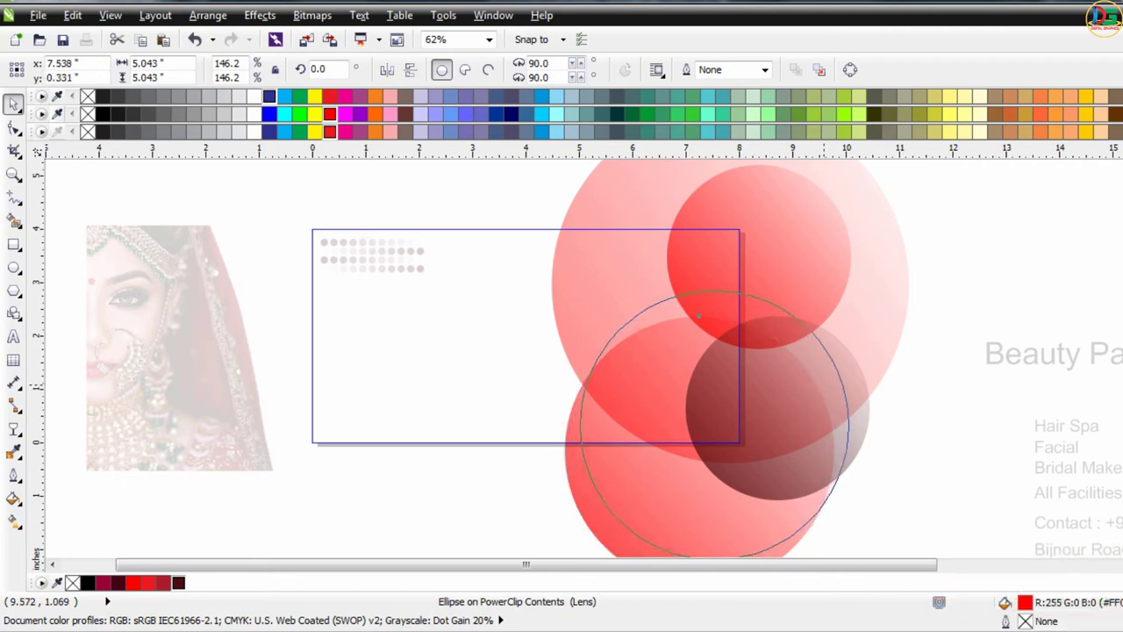
{"action": "left_click", "coordinate": [526, 471]}
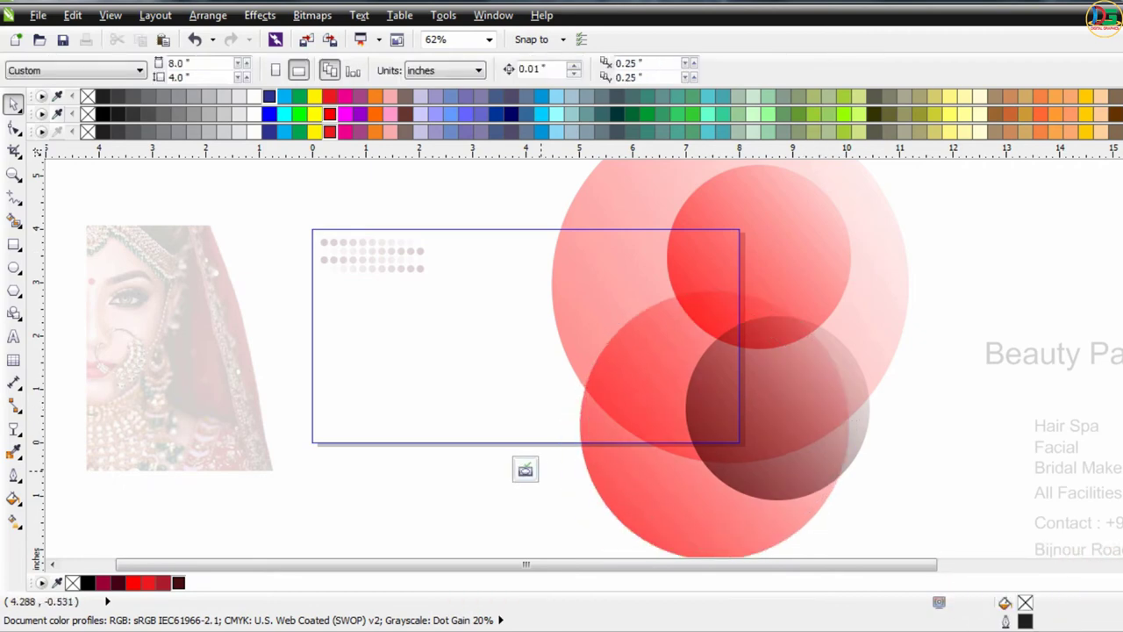
{"action": "left_click", "coordinate": [525, 471]}
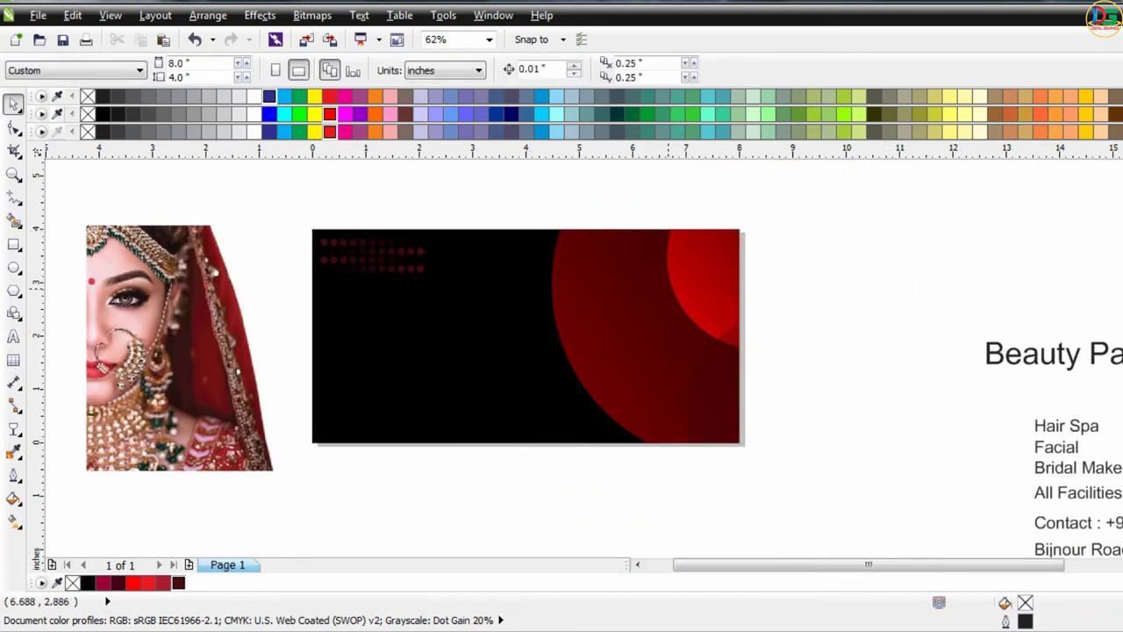
- Select and enlarge the red dot pattern on the card
{"action": "scroll", "coordinate": [669, 287], "scroll_direction": "up", "scroll_amount": 2}
{"action": "scroll", "coordinate": [740, 281], "scroll_direction": "down", "scroll_amount": 2}
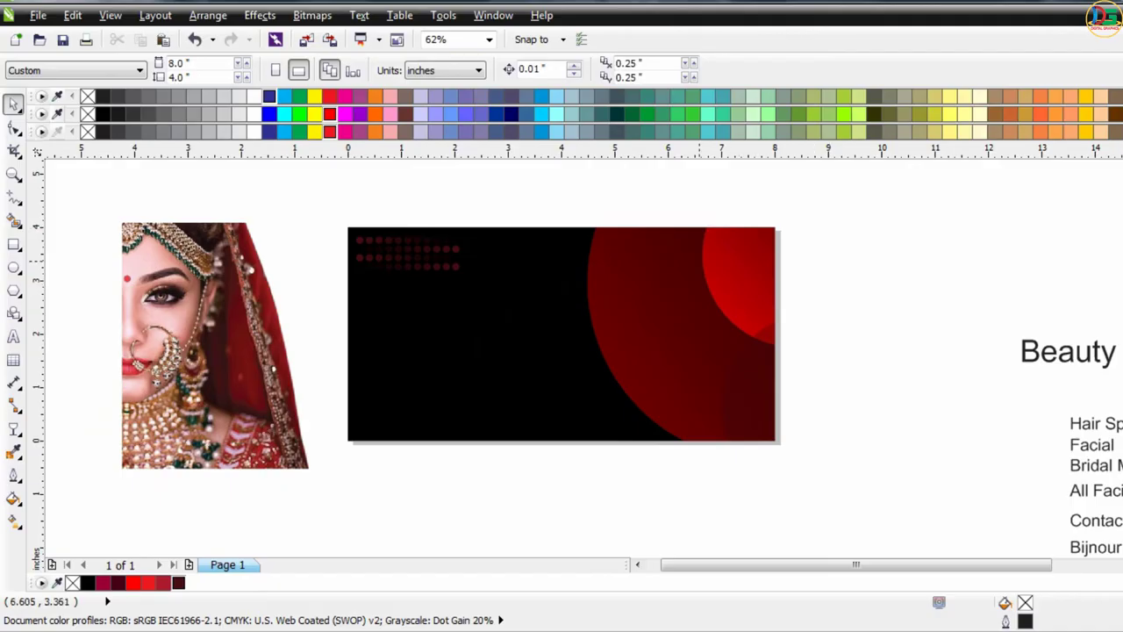
{"action": "scroll", "coordinate": [755, 290], "scroll_direction": "left", "scroll_amount": 1}
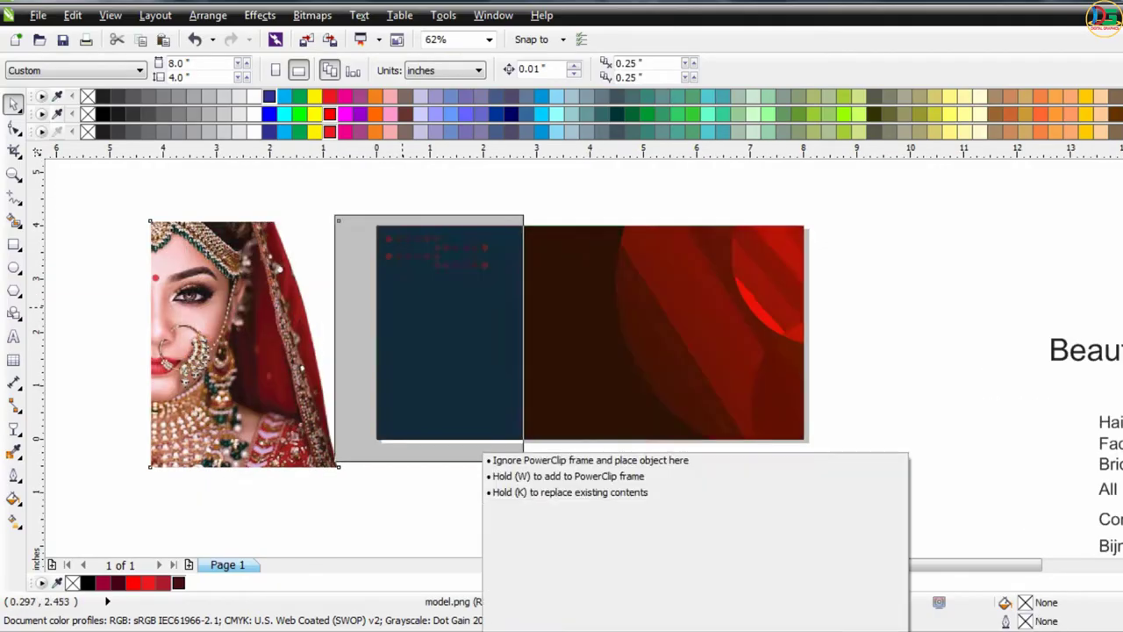
{"action": "mouse_move", "coordinate": [290, 443]}
{"action": "left_mouse_down"}
{"action": "mouse_move", "coordinate": [478, 443]}
{"action": "mouse_move", "coordinate": [358, 443]}
{"action": "left_mouse_up"}
{"action": "left_click_drag", "start_coordinate": [299, 288], "coordinate": [199, 288]}
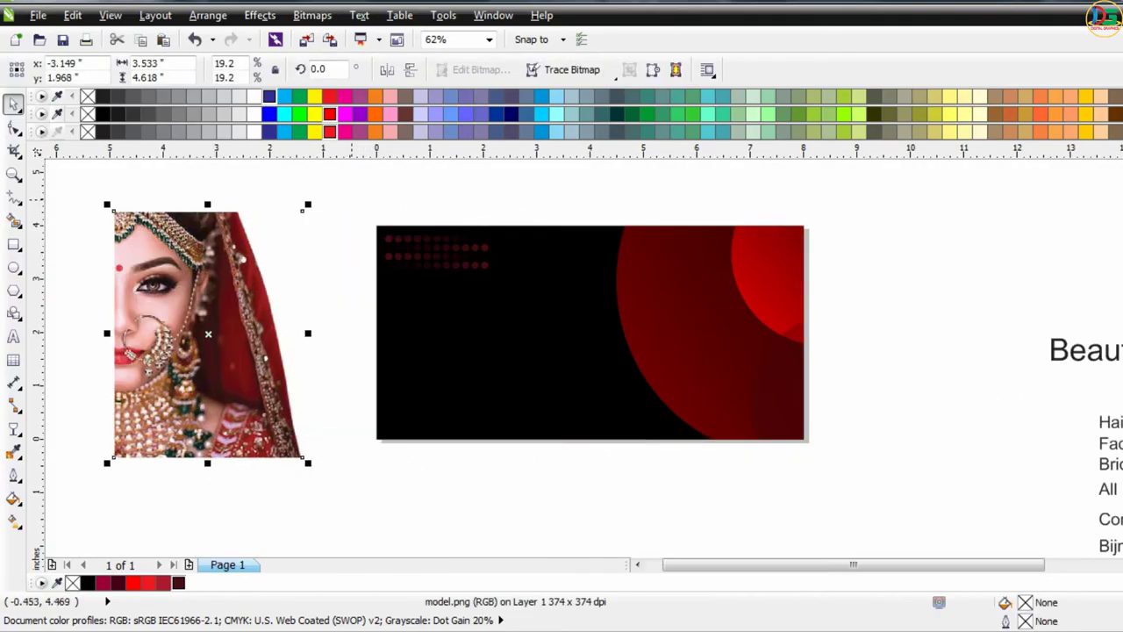
{"action": "mouse_move", "coordinate": [379, 199]}
{"action": "left_mouse_down"}
{"action": "mouse_move", "coordinate": [533, 290]}
{"action": "mouse_move", "coordinate": [566, 292]}
{"action": "left_mouse_up"}
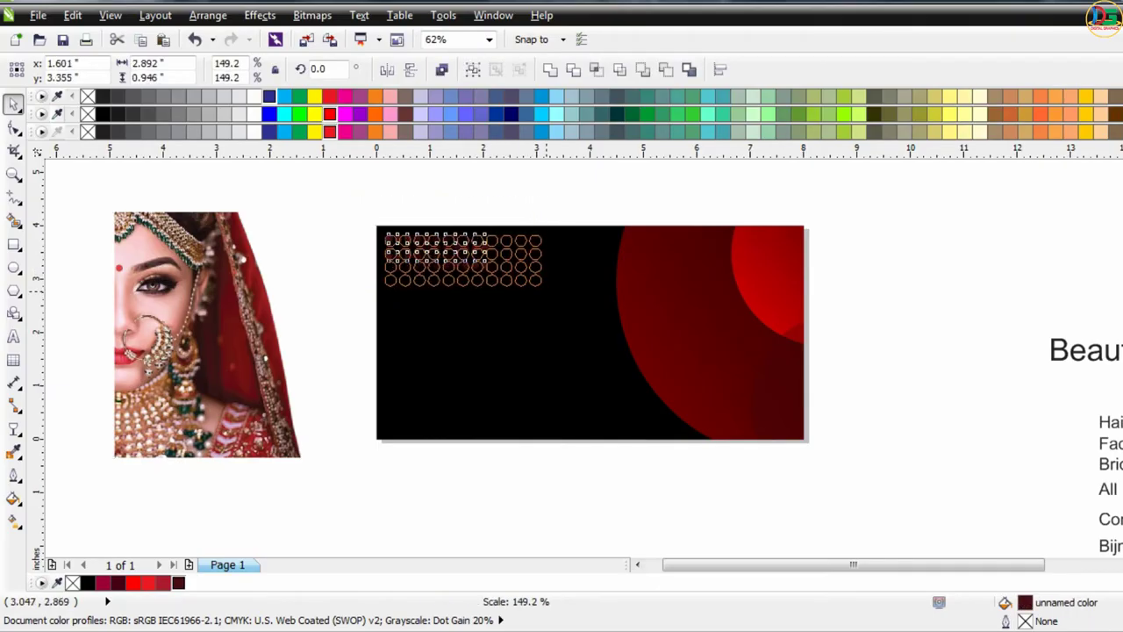
{"action": "left_click", "coordinate": [286, 344]}
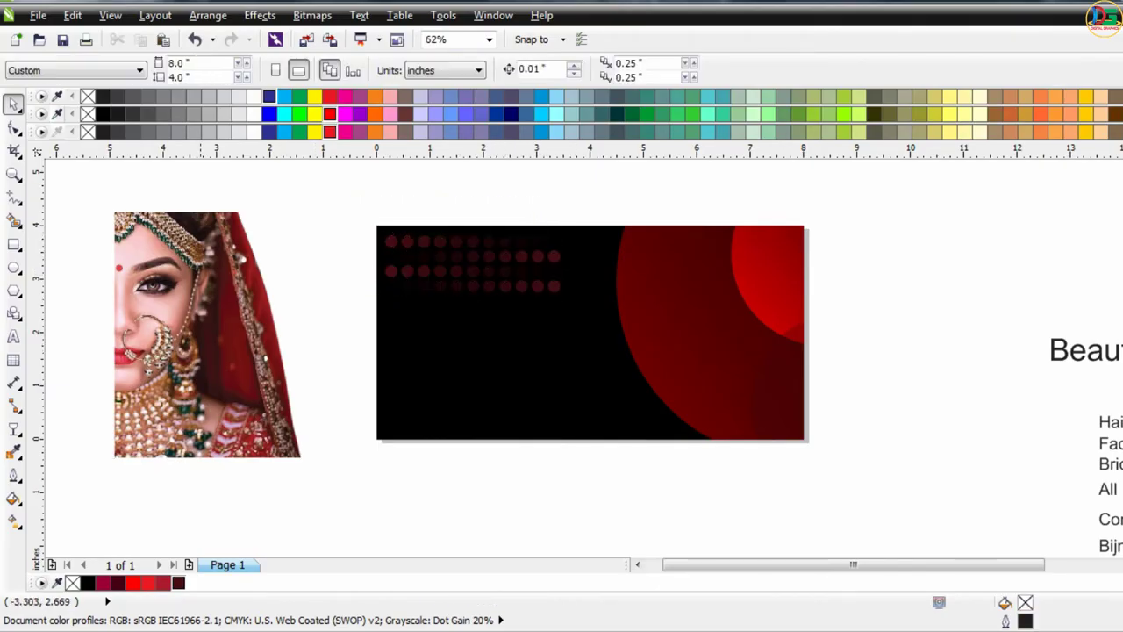
- Place the bride photo in front of the dots at the card's left edge
{"action": "left_click_drag", "start_coordinate": [220, 433], "coordinate": [474, 443]}
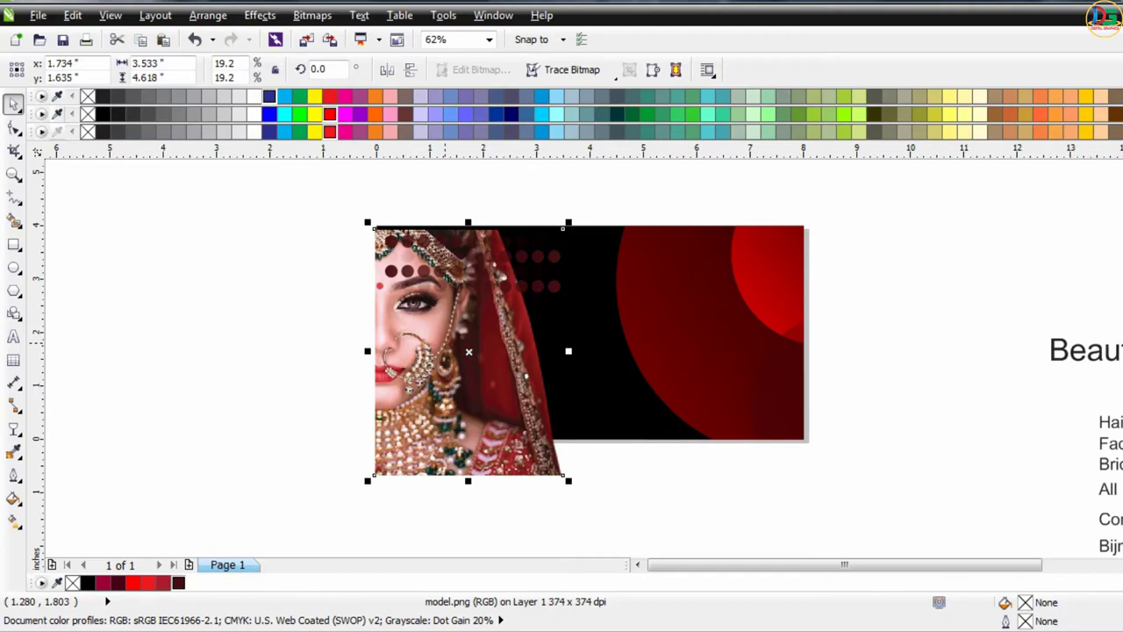
{"action": "key", "text": "shift+Page_Up"}
{"action": "scroll", "coordinate": [375, 279], "scroll_direction": "up", "scroll_amount": 2}
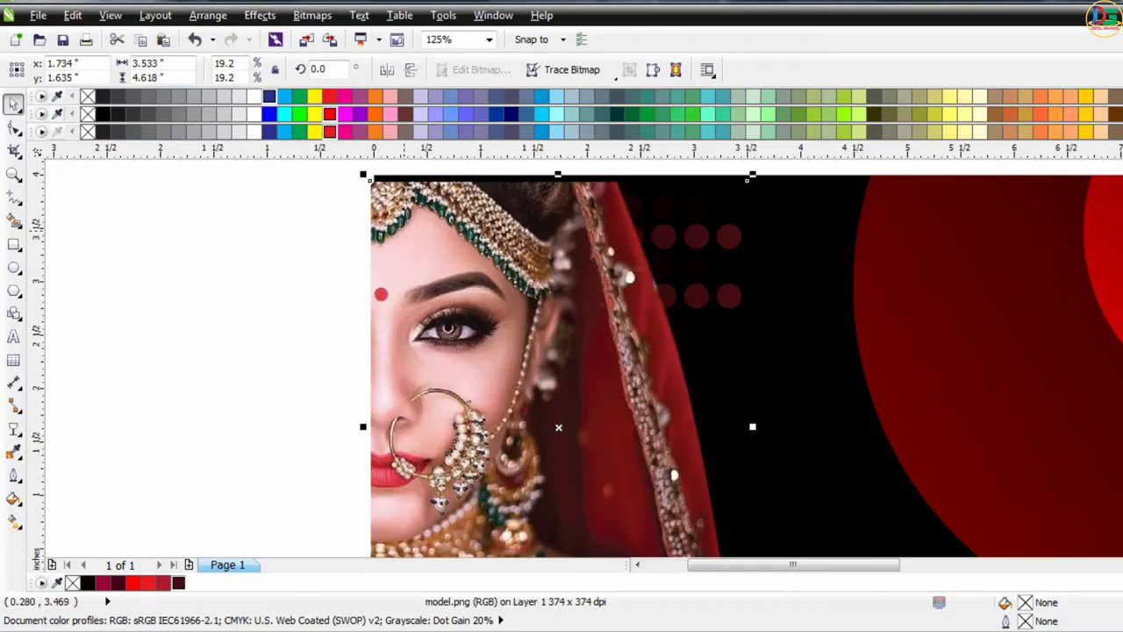
{"action": "left_click_drag", "start_coordinate": [375, 279], "coordinate": [411, 225]}
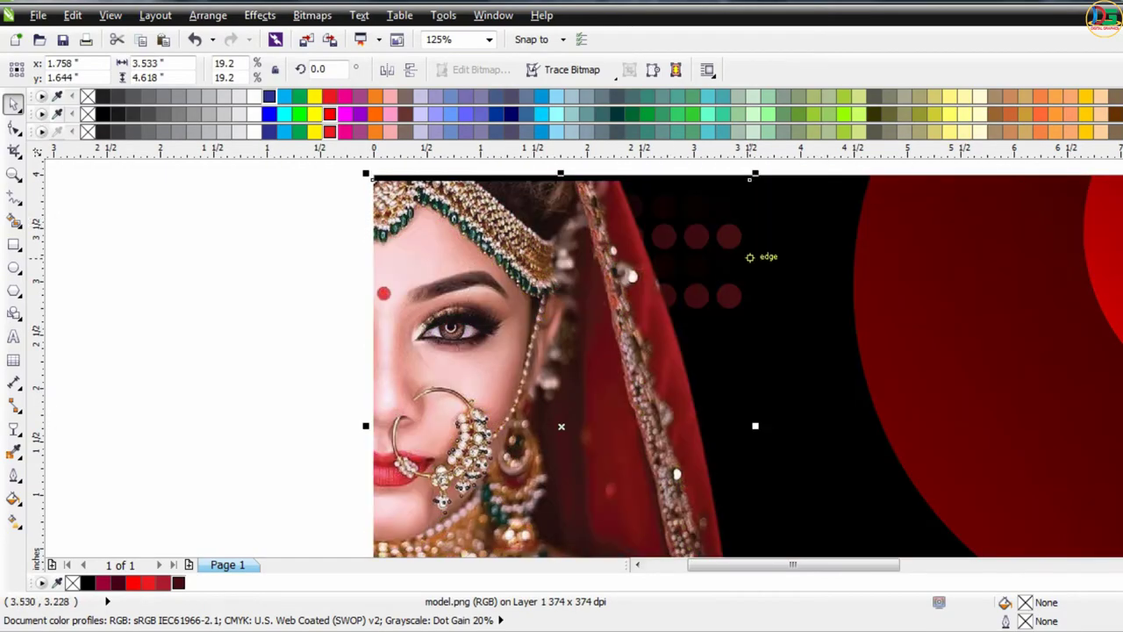
{"action": "left_click", "coordinate": [373, 175], "text": "shift"}
- Align the bride photo to the card's left edge, then reselect the photo
{"action": "key", "text": "r"}
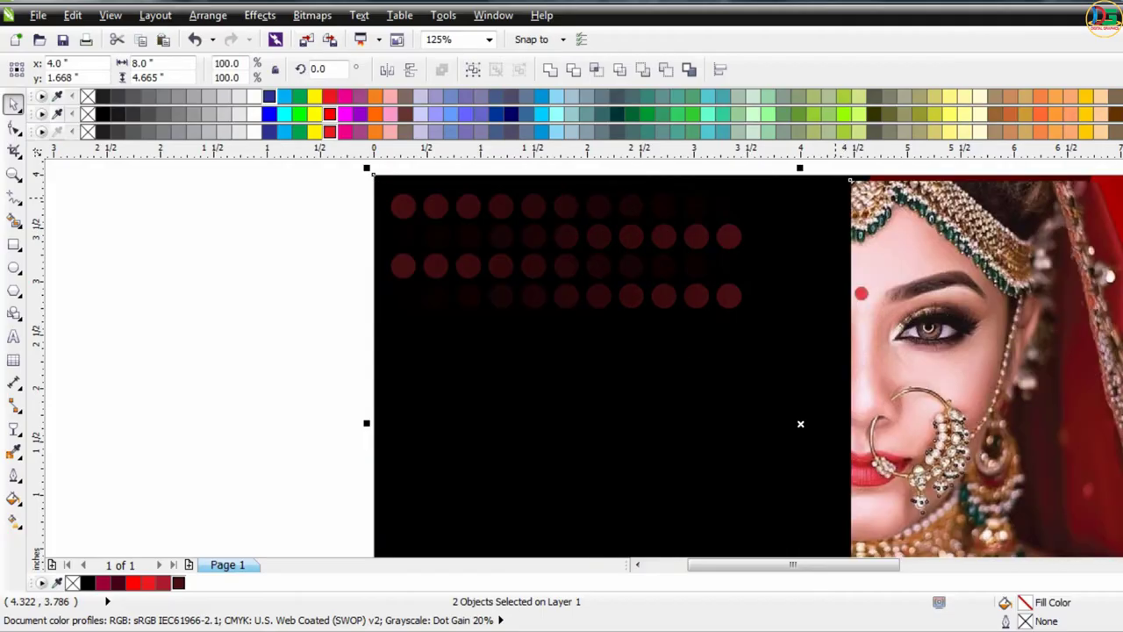
{"action": "key", "text": "l"}
{"action": "left_click", "coordinate": [263, 234]}
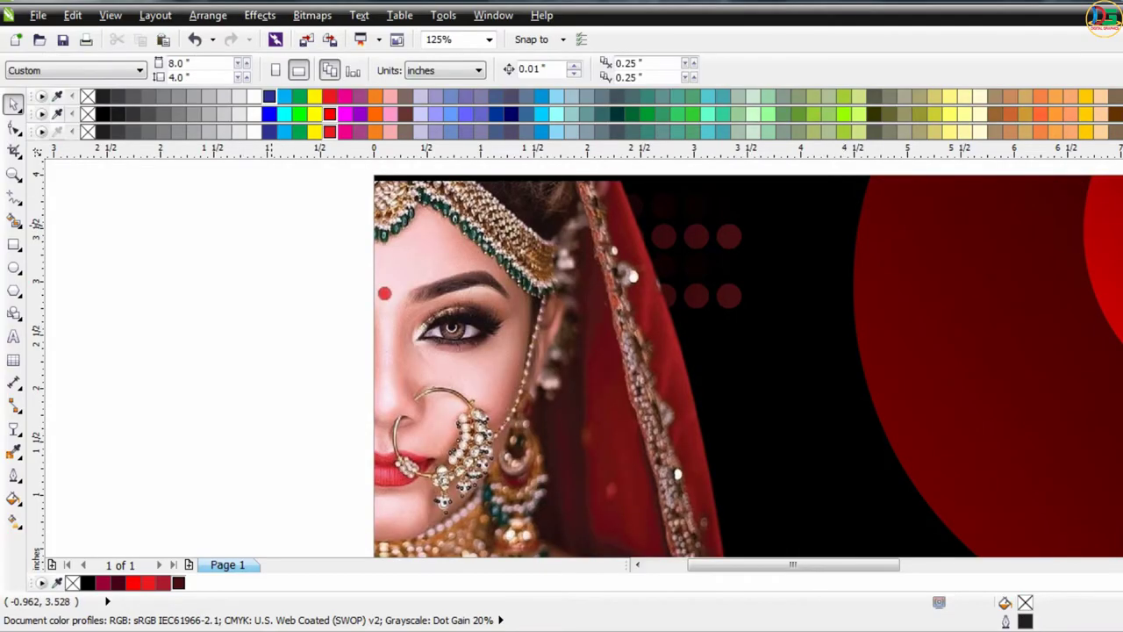
{"action": "scroll", "coordinate": [272, 233], "scroll_direction": "down", "scroll_amount": 1}
{"action": "scroll", "coordinate": [346, 264], "scroll_direction": "up", "scroll_amount": 1}
{"action": "left_click", "coordinate": [351, 262]}
- Scale the bride photo proportionally to the card's 4-inch height
{"action": "scroll", "coordinate": [367, 258], "scroll_direction": "down", "scroll_amount": 1}
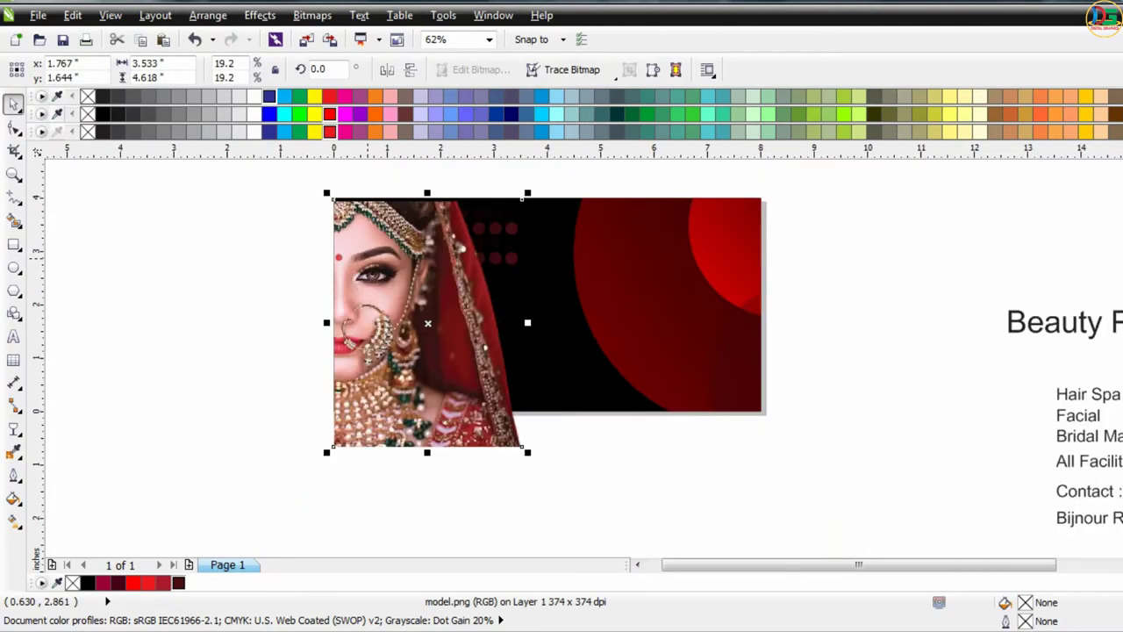
{"action": "left_click_drag", "start_coordinate": [526, 452], "coordinate": [500, 417]}
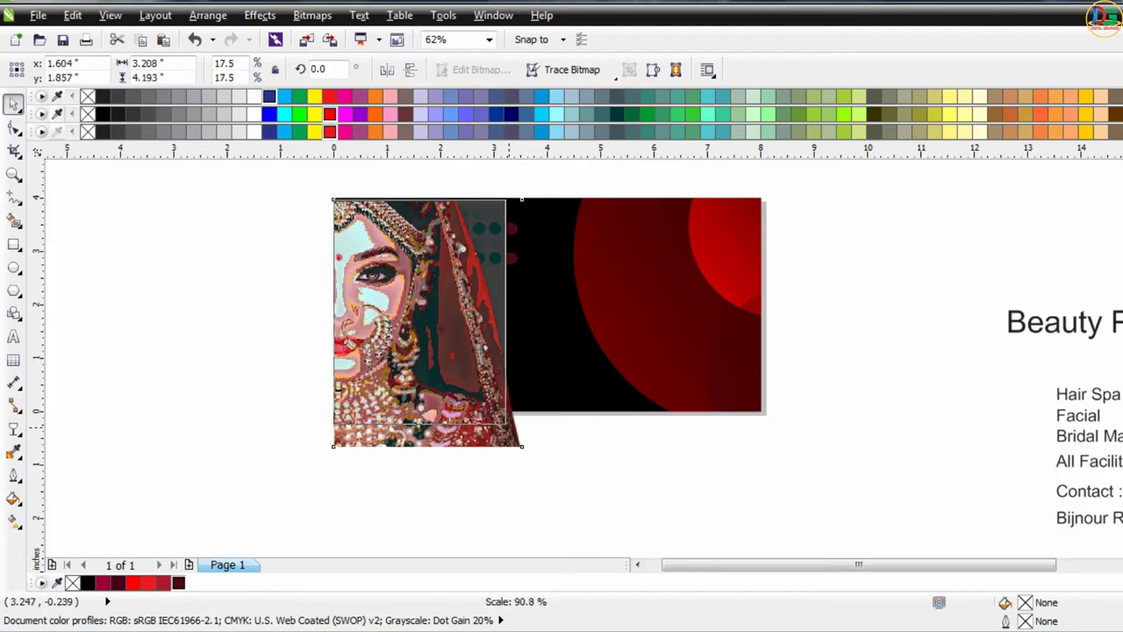
{"action": "scroll", "coordinate": [326, 377], "scroll_direction": "up", "scroll_amount": 1}
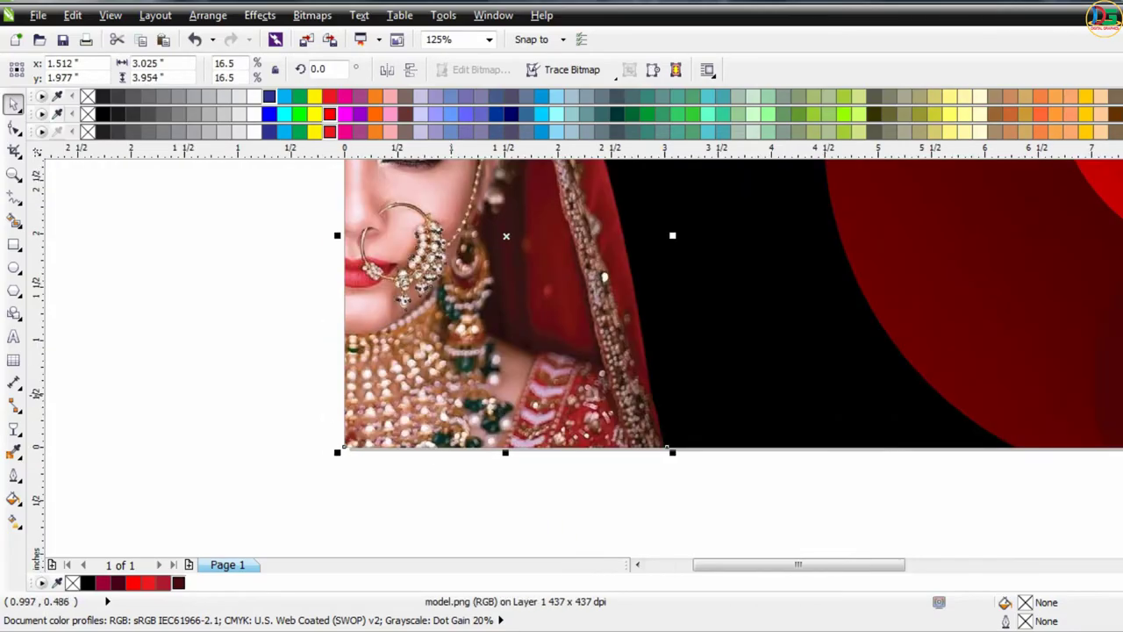
{"action": "scroll", "coordinate": [667, 447], "scroll_direction": "down", "scroll_amount": 1}
{"action": "scroll", "coordinate": [612, 250], "scroll_direction": "up", "scroll_amount": 1}
{"action": "left_click_drag", "start_coordinate": [612, 250], "coordinate": [617, 245]}
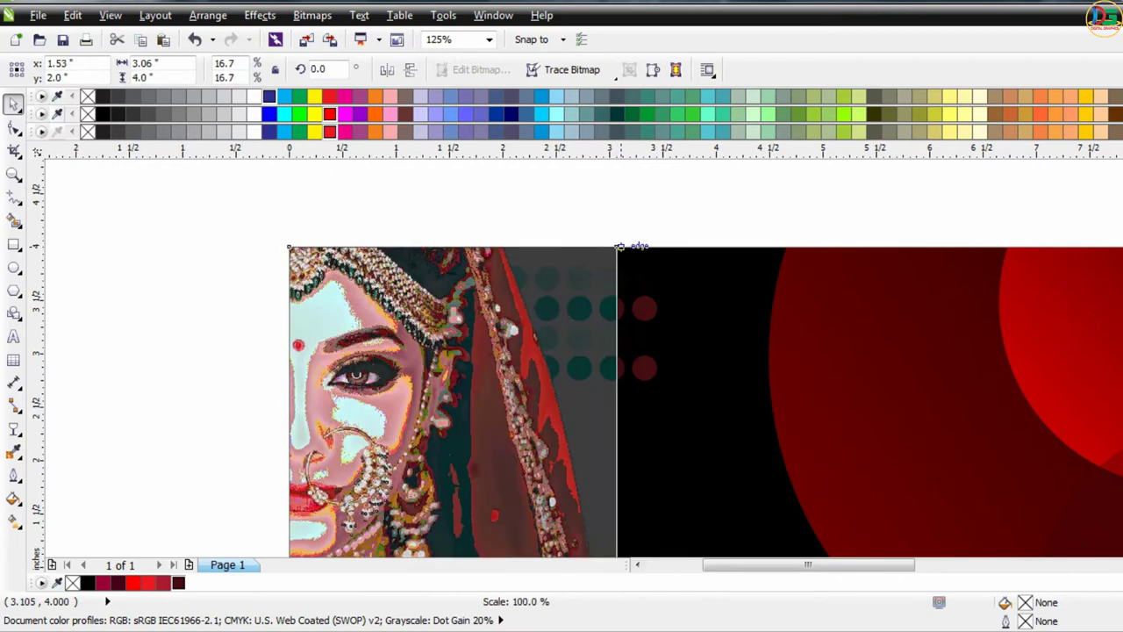
- Check the photo's order options, then view the whole card and select its clipping frame
{"action": "right_click", "coordinate": [452, 460]}
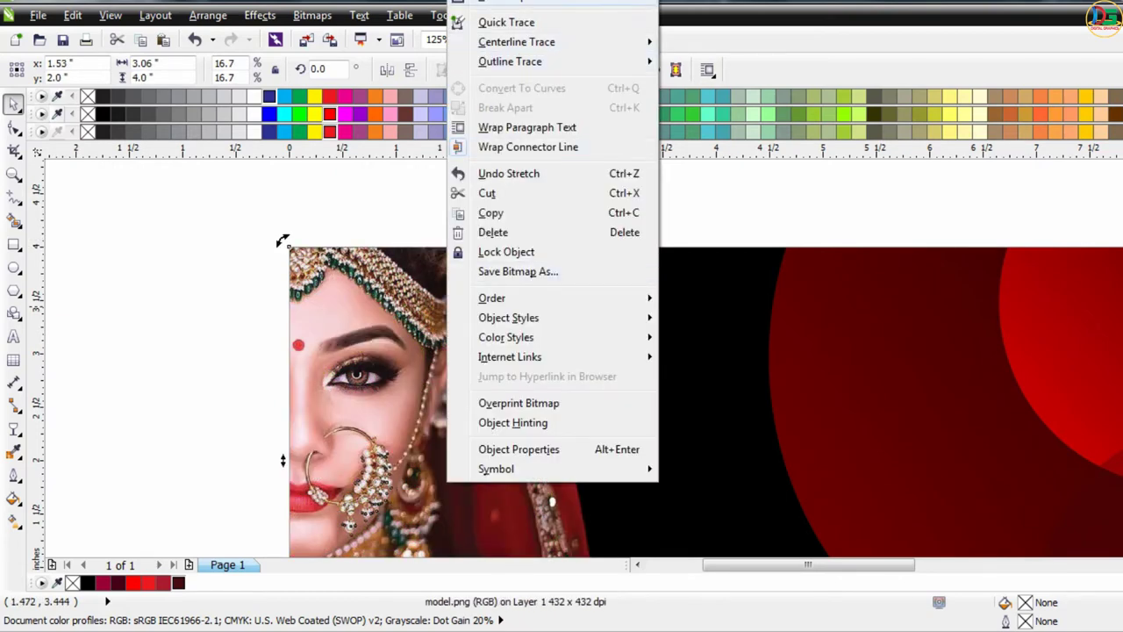
{"action": "key", "text": "Escape"}
{"action": "left_click", "coordinate": [717, 459]}
{"action": "left_click", "coordinate": [514, 201]}
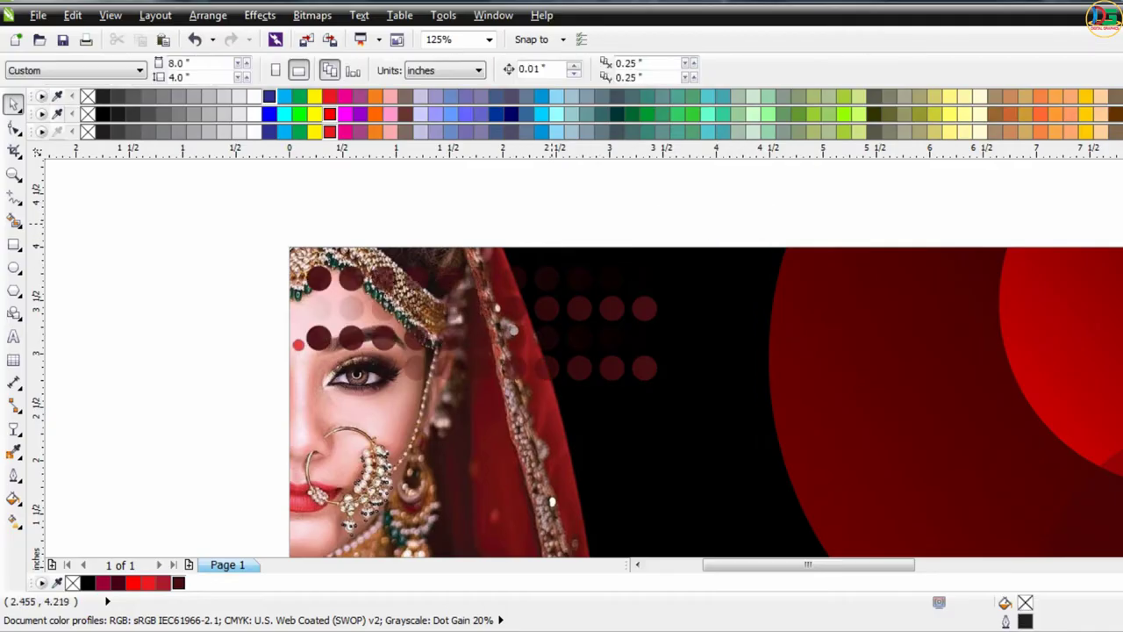
{"action": "key", "text": "F3"}
{"action": "left_click", "coordinate": [658, 395]}
- Enter and leave the card's PowerClip contents, then clear the selection
{"action": "left_click", "coordinate": [660, 471]}
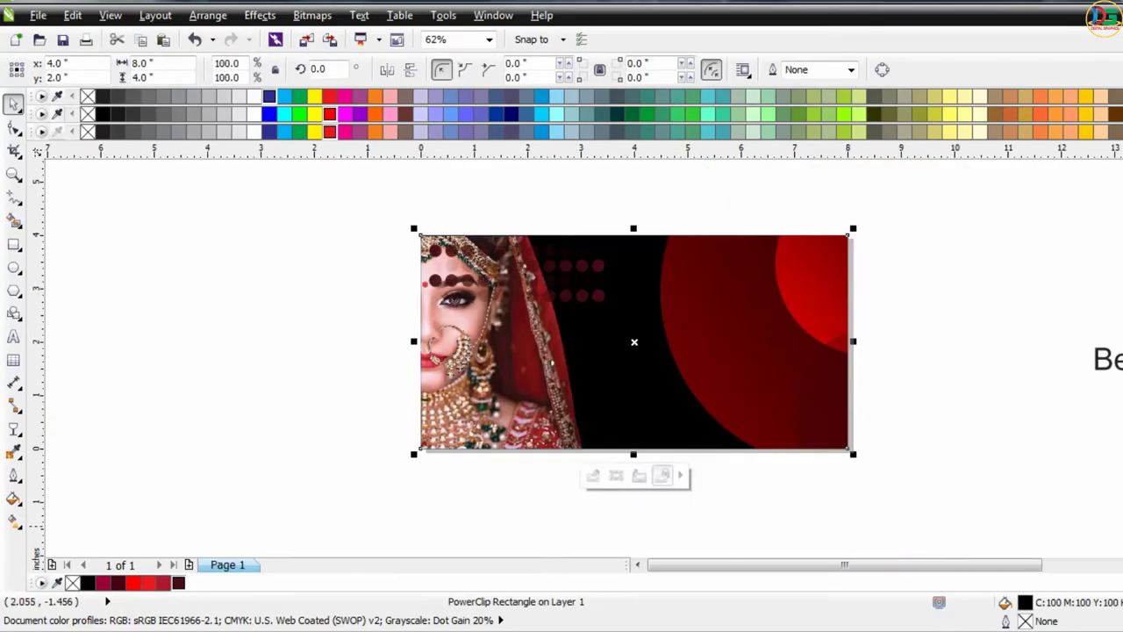
{"action": "left_click", "coordinate": [634, 476]}
{"action": "left_click", "coordinate": [634, 339]}
{"action": "key", "text": "Escape"}
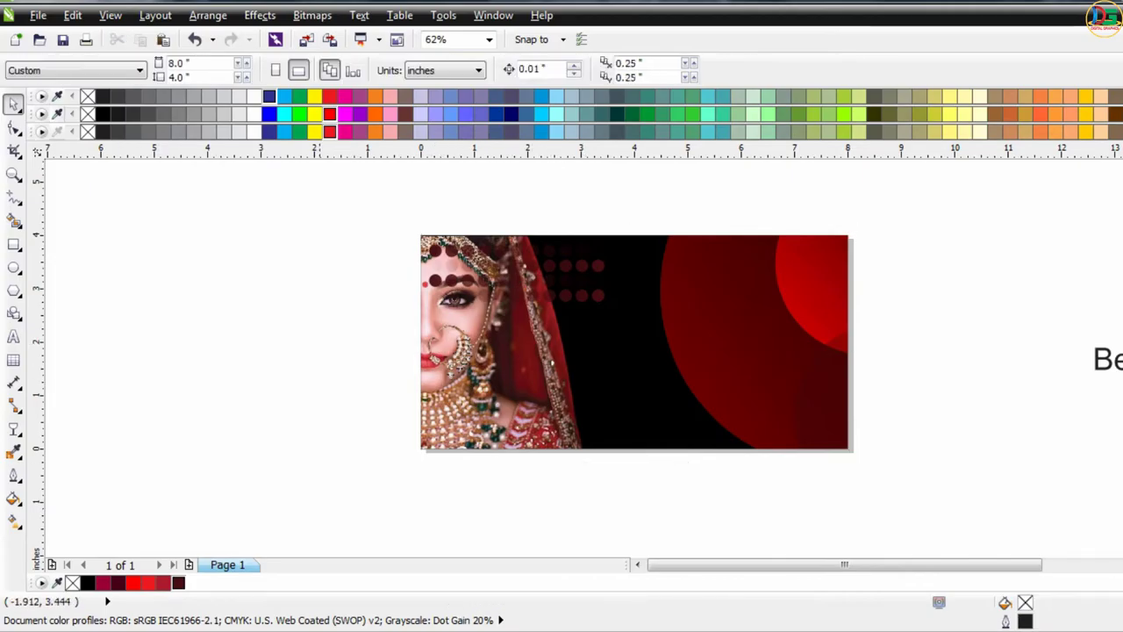
- Group the 44 halftone dots and try making the group an empty frame
{"action": "left_click_drag", "start_coordinate": [276, 205], "coordinate": [697, 371]}
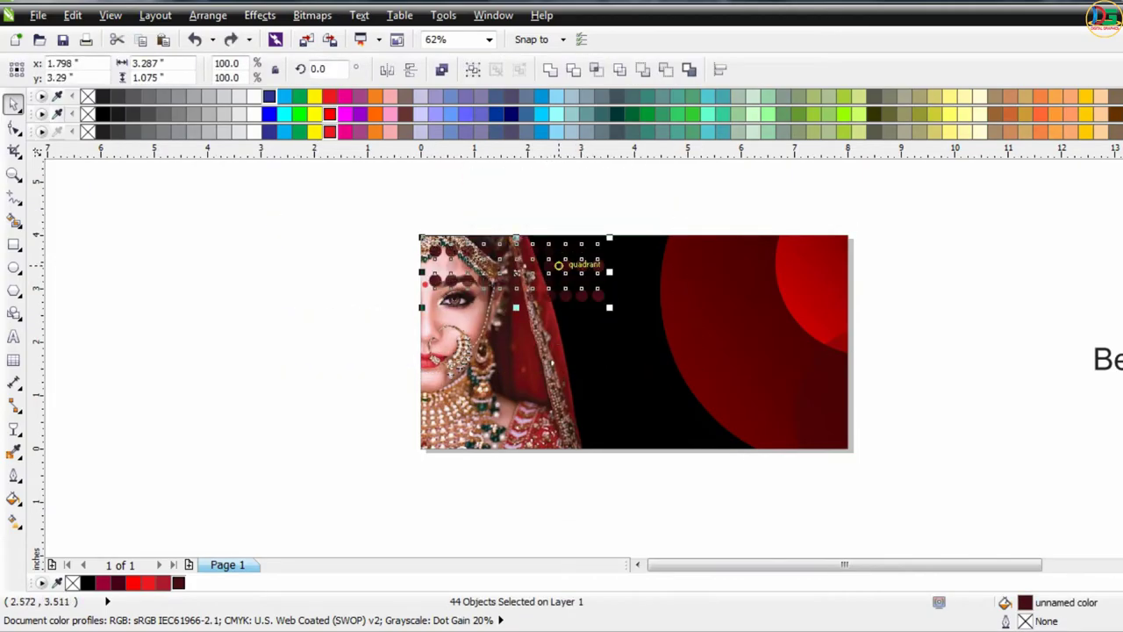
{"action": "key", "text": "ctrl+g"}
{"action": "right_click", "coordinate": [564, 276]}
{"action": "left_click", "coordinate": [855, 18]}
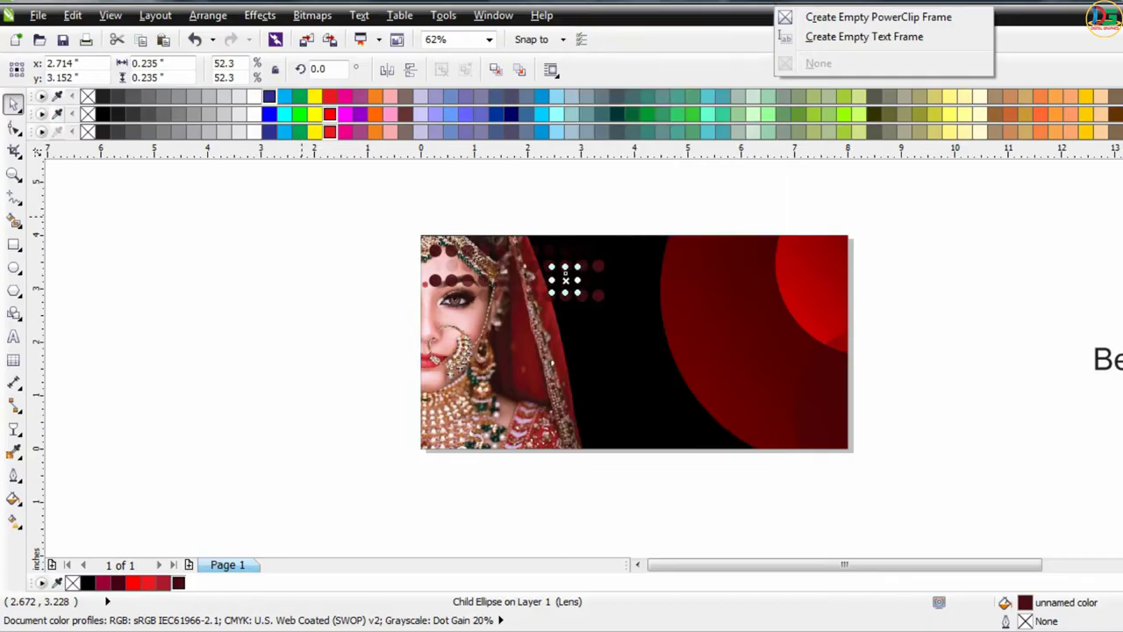
{"action": "left_click", "coordinate": [312, 200]}
- Try placing the 44-dot group inside the banner, decline the invalid-object prompt, and move the dots onto it
{"action": "left_click_drag", "start_coordinate": [322, 186], "coordinate": [636, 322]}
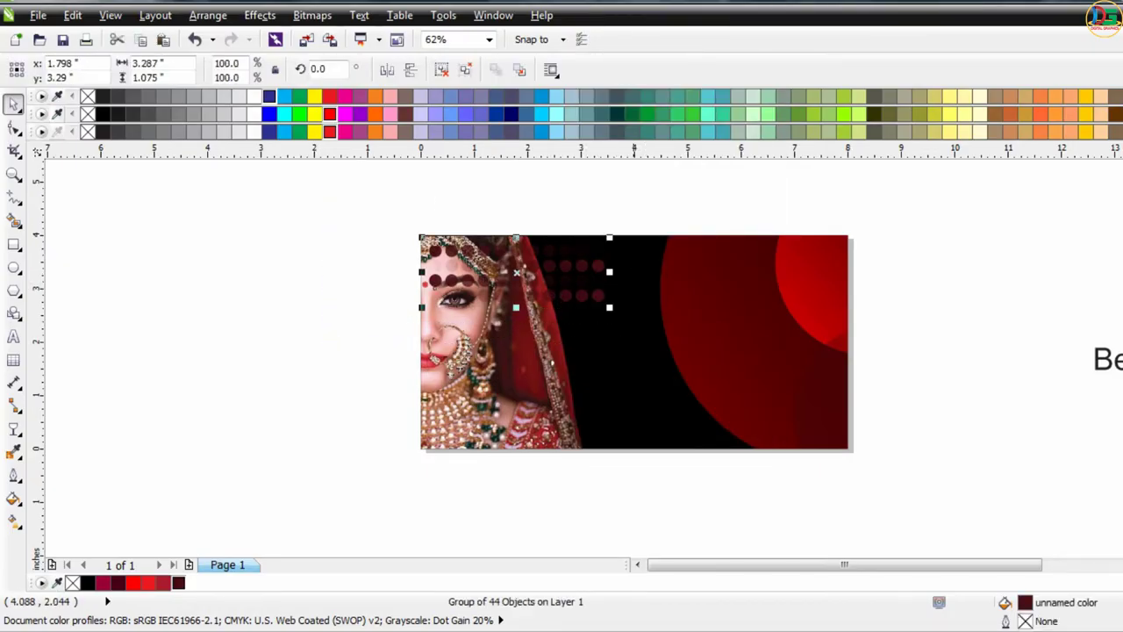
{"action": "right_click", "coordinate": [582, 304]}
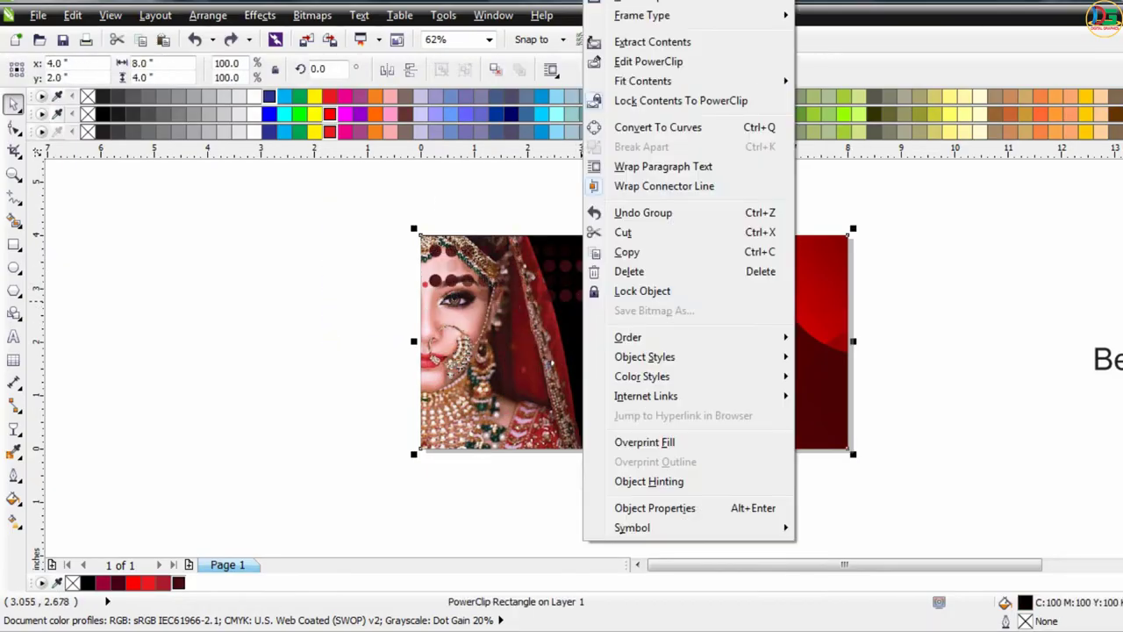
{"action": "left_click", "coordinate": [645, 3]}
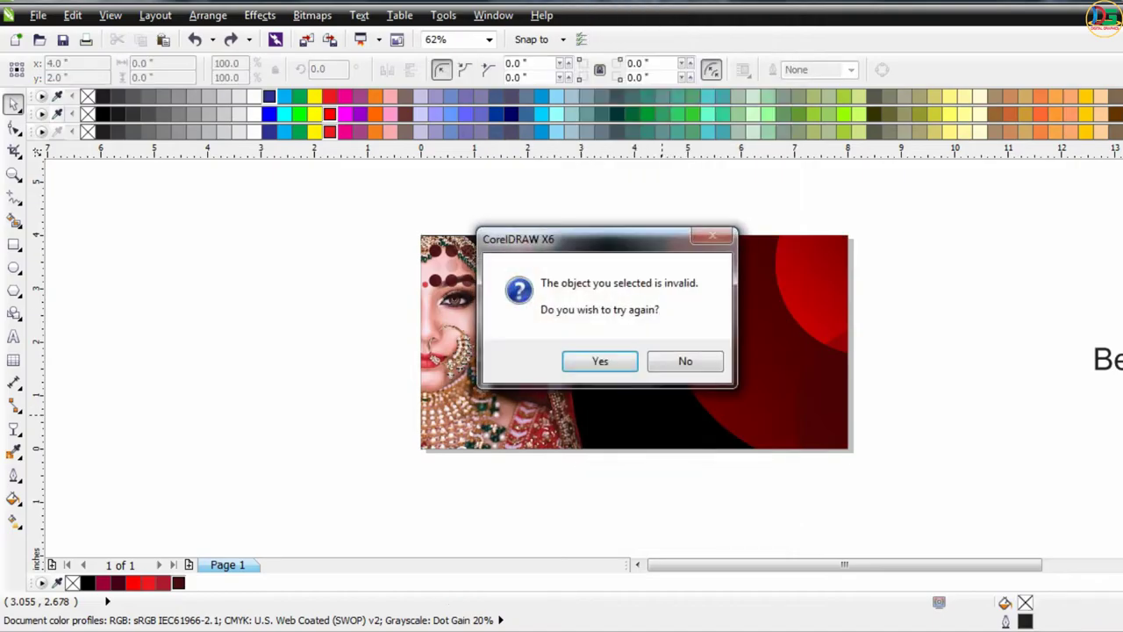
{"action": "key", "text": "Return"}
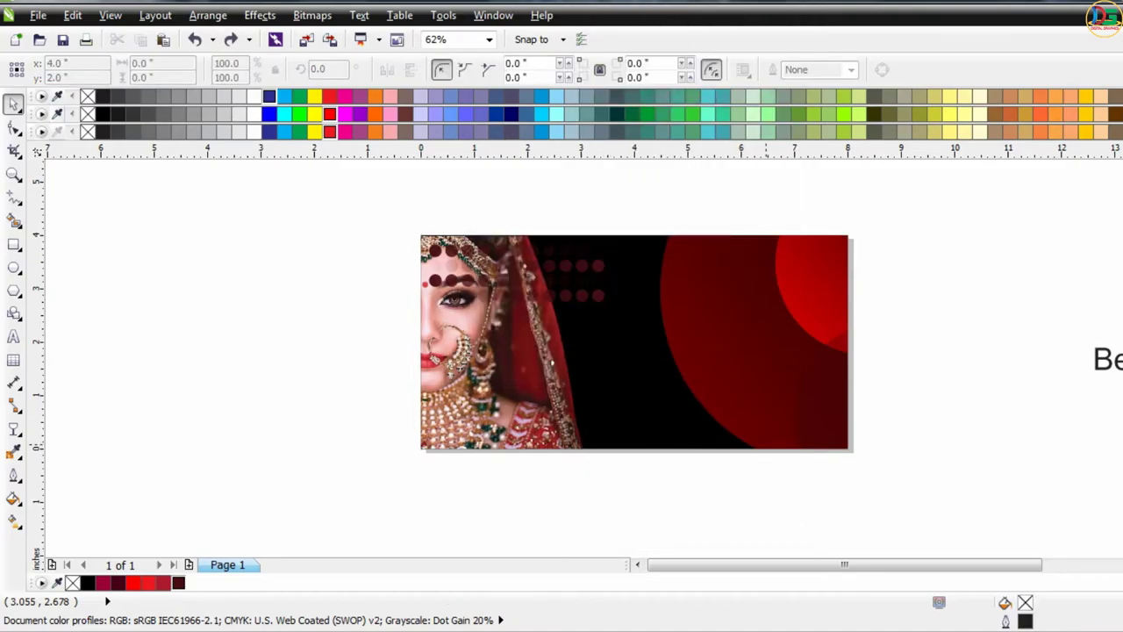
{"action": "left_click", "coordinate": [683, 360]}
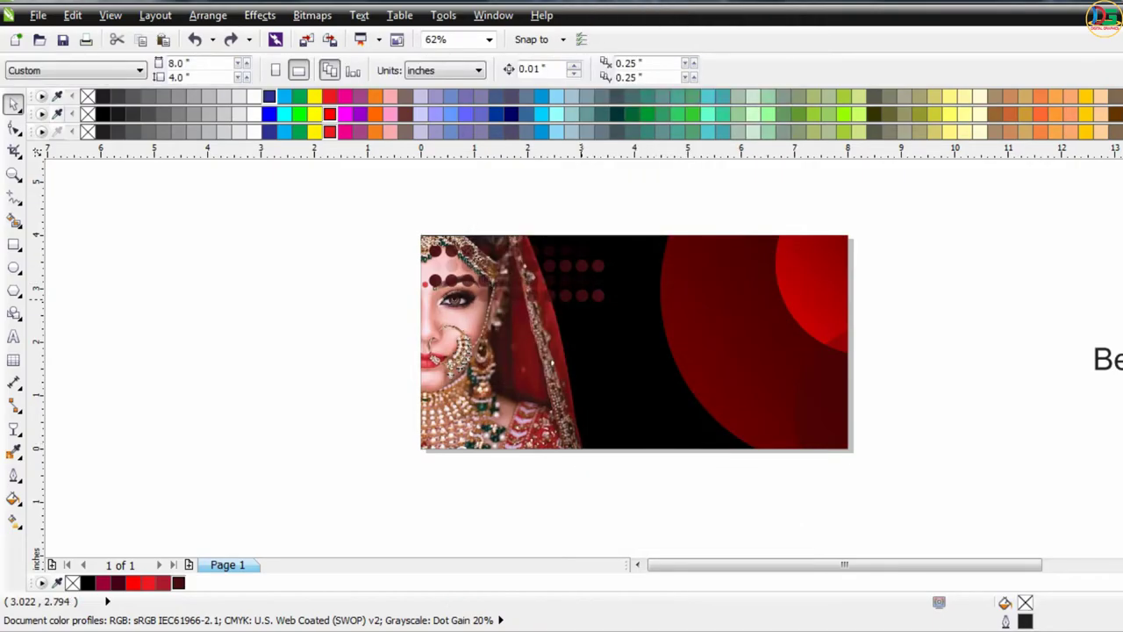
{"action": "left_click_drag", "start_coordinate": [582, 298], "coordinate": [572, 270]}
{"action": "right_click", "coordinate": [572, 269]}
{"action": "key", "text": "Escape"}
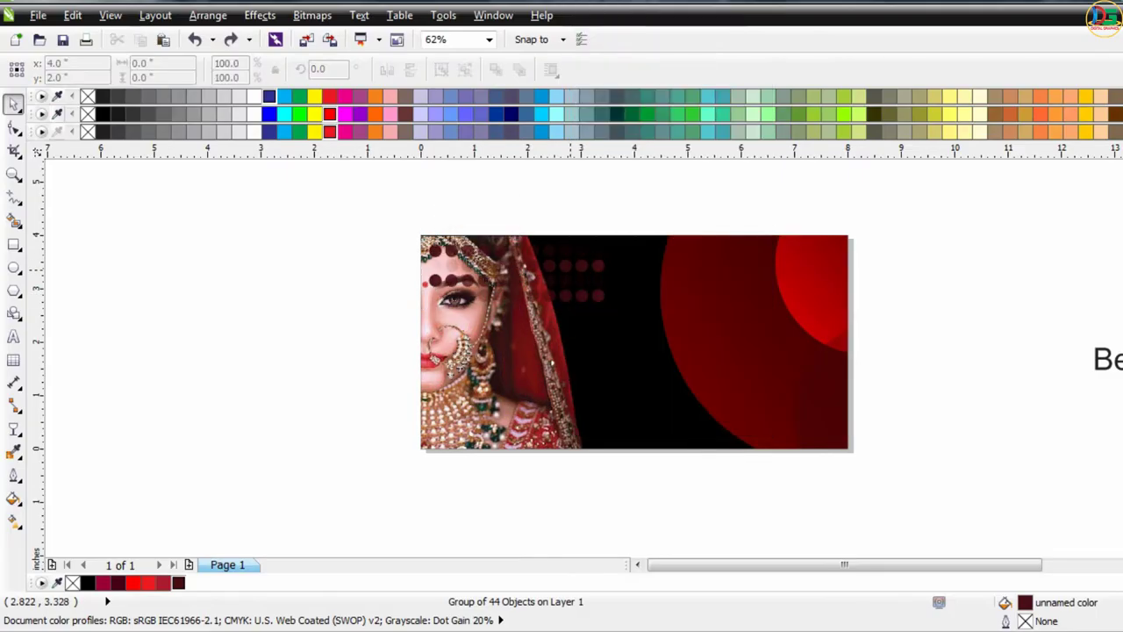
- Select the banner, toggle its PowerClip editing, and zoom to the full page
{"action": "left_click", "coordinate": [572, 271]}
{"action": "left_click", "coordinate": [592, 452]}
{"action": "left_click", "coordinate": [528, 276]}
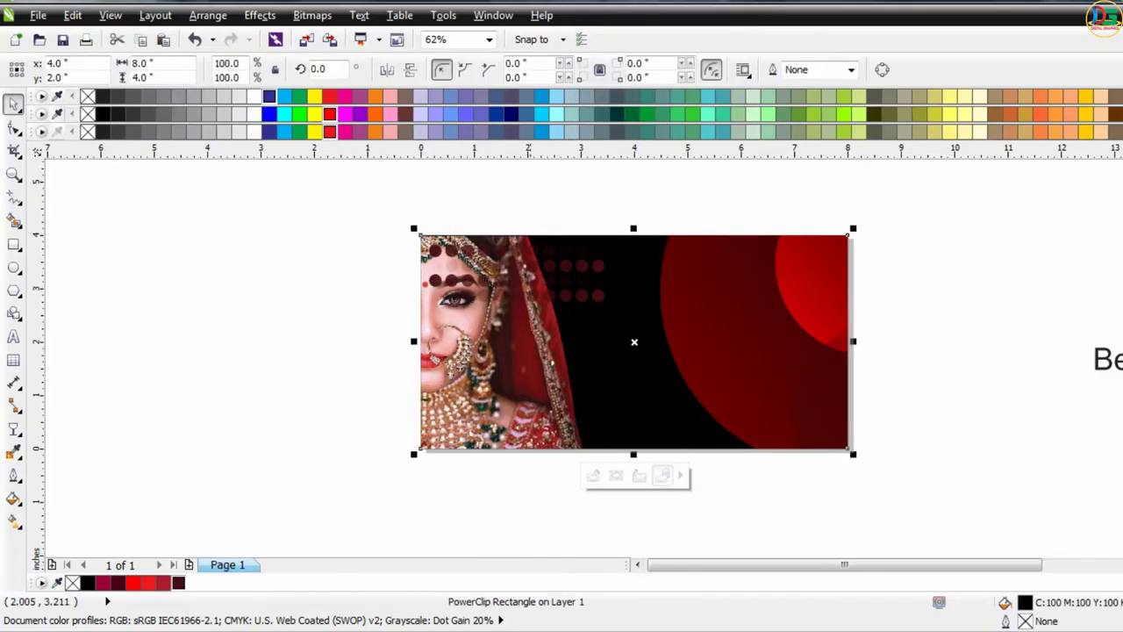
{"action": "left_click", "coordinate": [663, 474]}
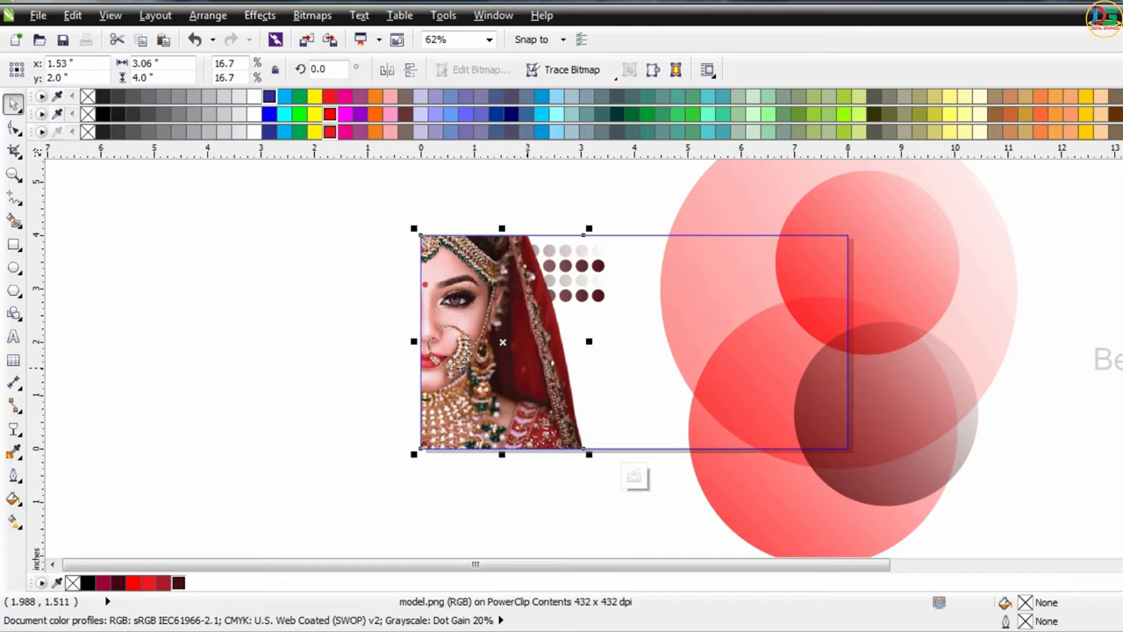
{"action": "left_click", "coordinate": [634, 476]}
{"action": "key", "text": "Escape"}
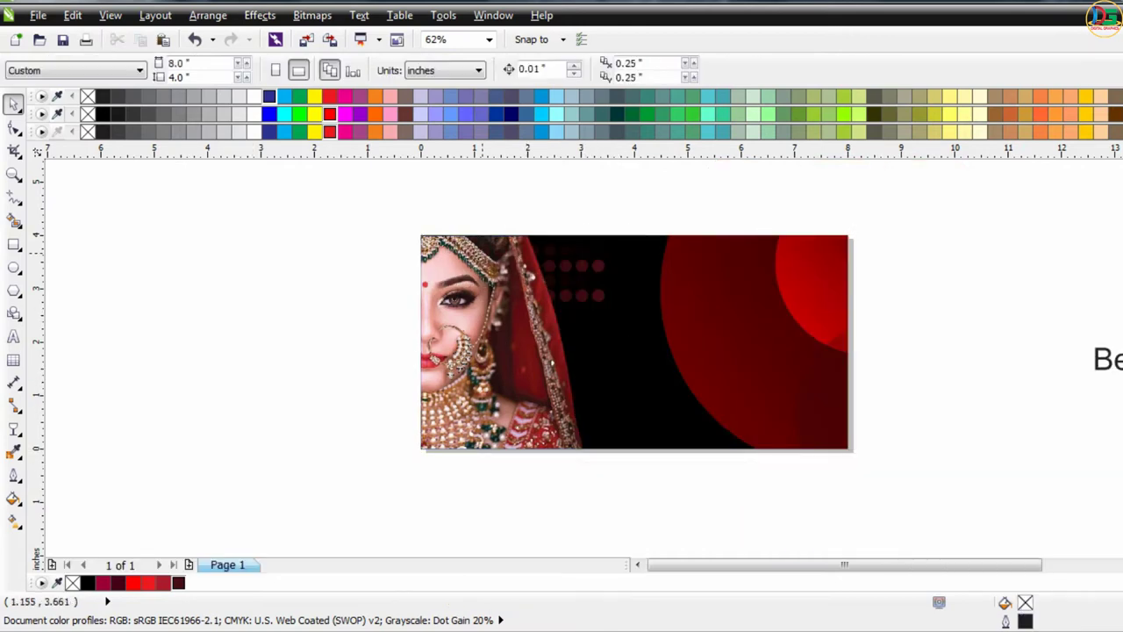
{"action": "key", "text": "shift+F4"}
{"action": "scroll", "coordinate": [630, 277], "scroll_direction": "down", "scroll_amount": 2}
- Inside the banner's PowerClip, move the dot group right, then back left beside the bride's face
{"action": "left_click", "coordinate": [580, 333]}
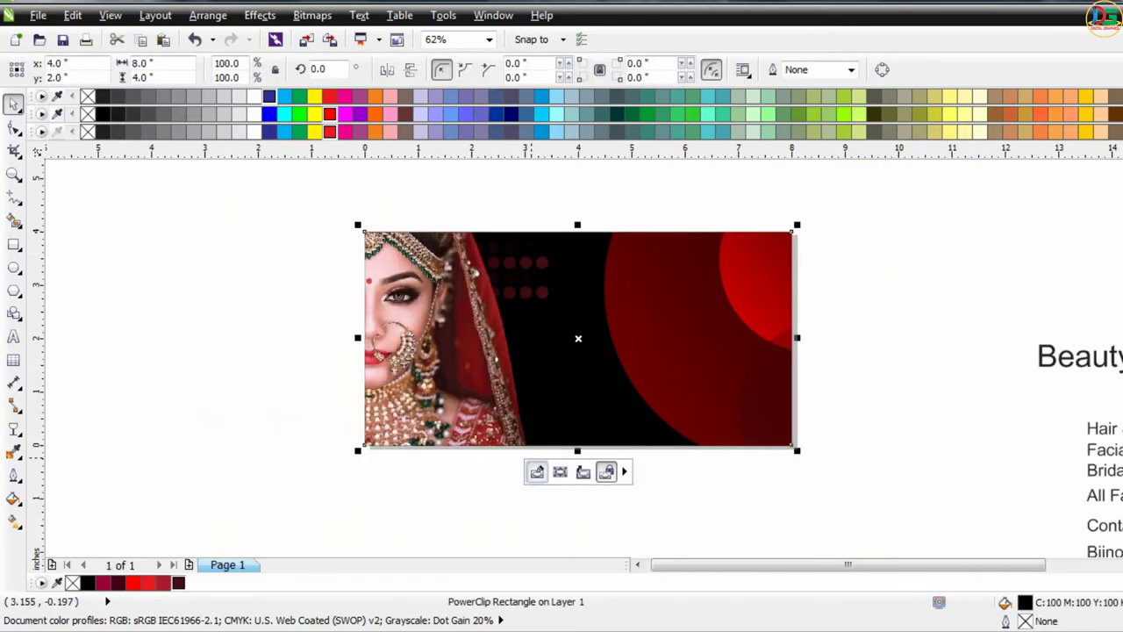
{"action": "left_click", "coordinate": [537, 474]}
{"action": "left_click_drag", "start_coordinate": [529, 274], "coordinate": [632, 268]}
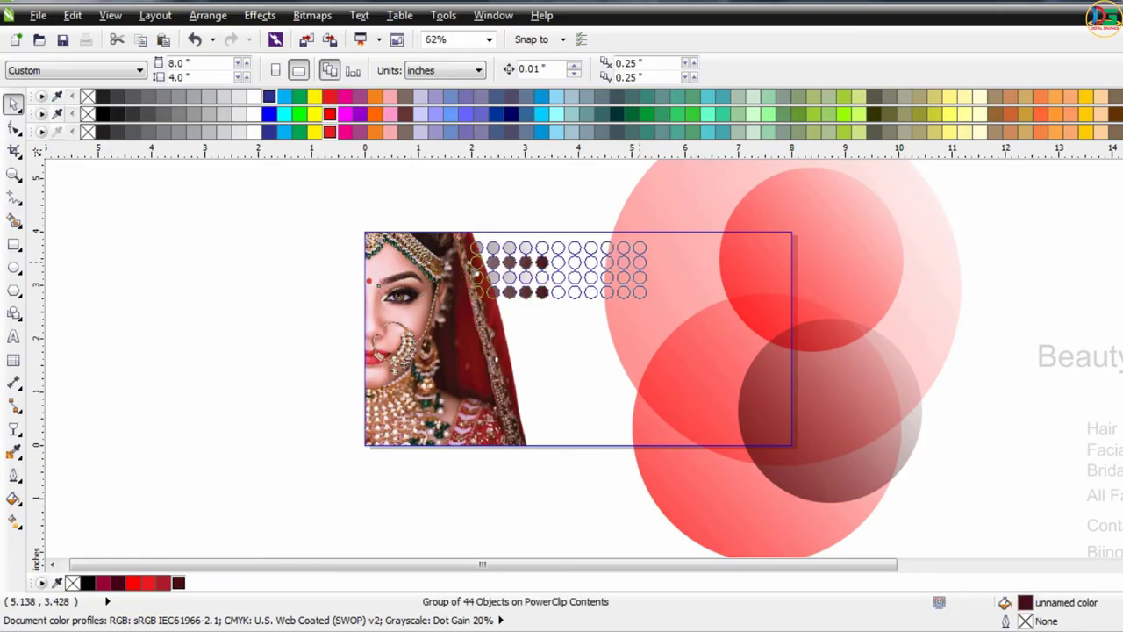
{"action": "left_click", "coordinate": [577, 472]}
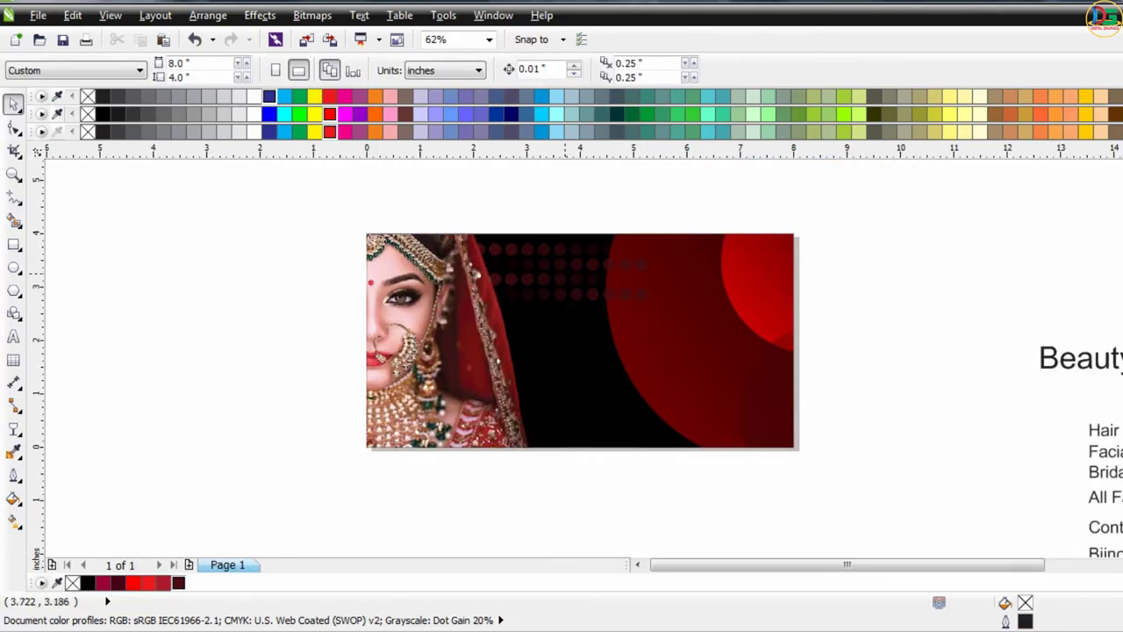
{"action": "left_click", "coordinate": [566, 276]}
{"action": "left_click", "coordinate": [537, 472]}
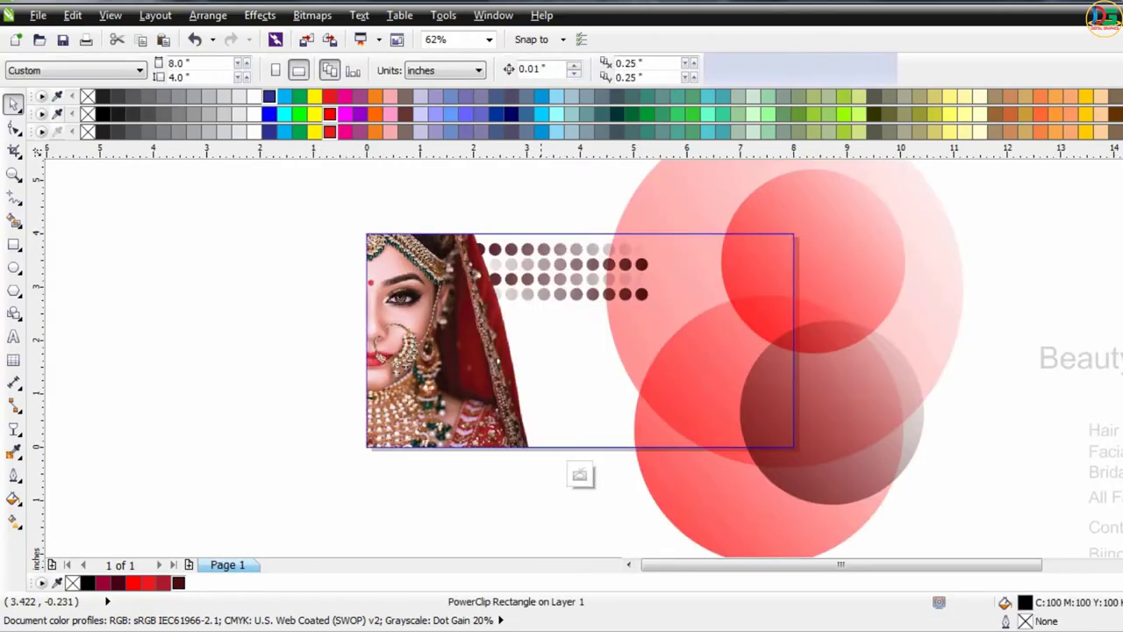
{"action": "left_click", "coordinate": [567, 292]}
{"action": "left_click_drag", "start_coordinate": [568, 293], "coordinate": [544, 294]}
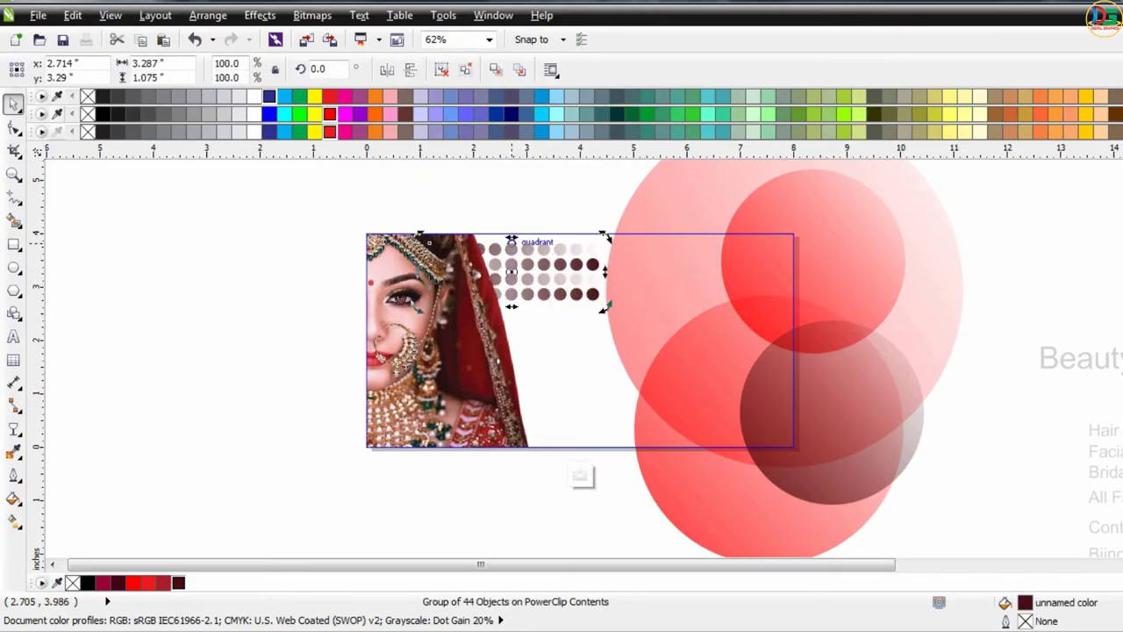
- Skew the dot group into slanted ovals and finish the PowerClip edit
{"action": "left_click_drag", "start_coordinate": [512, 240], "coordinate": [541, 240]}
{"action": "left_click", "coordinate": [581, 474]}
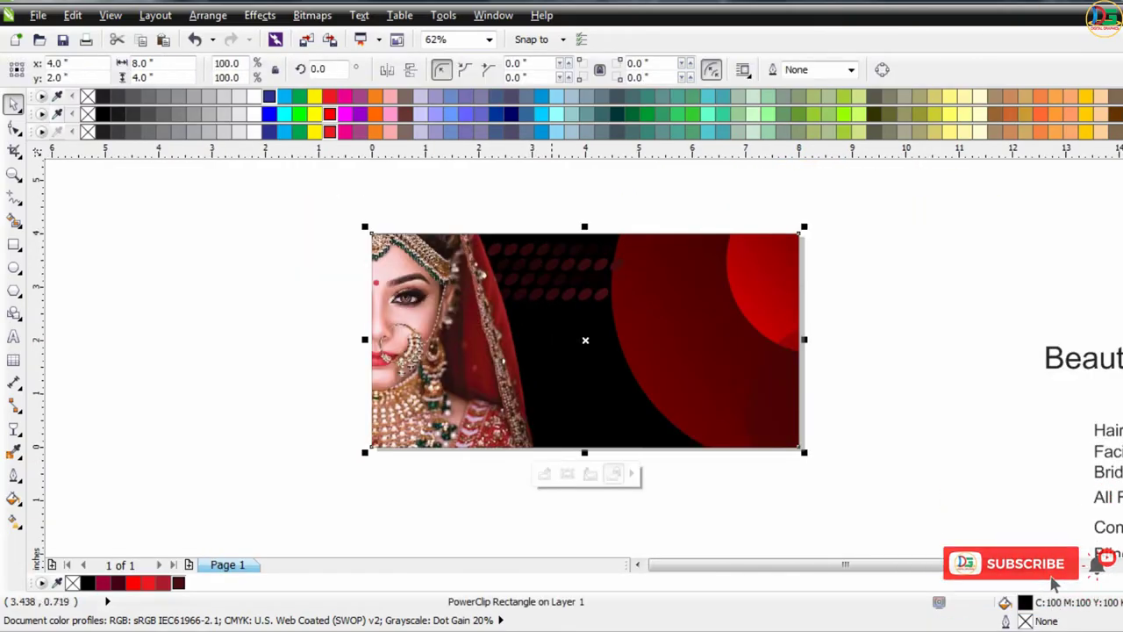
{"action": "left_click", "coordinate": [614, 474]}
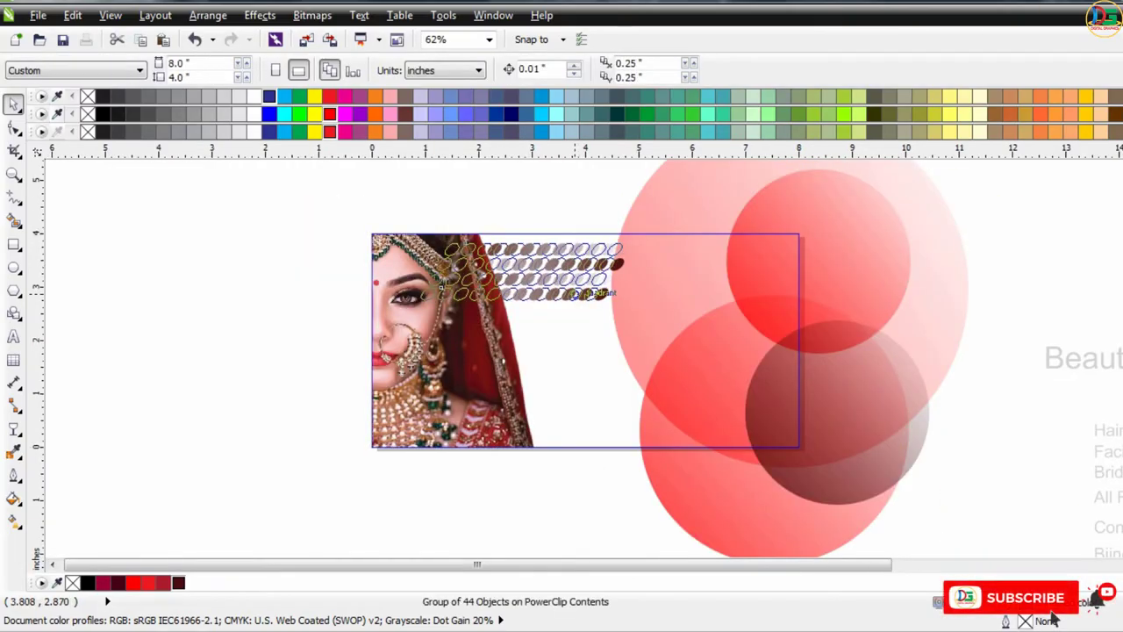
{"action": "left_click_drag", "start_coordinate": [575, 293], "coordinate": [577, 293]}
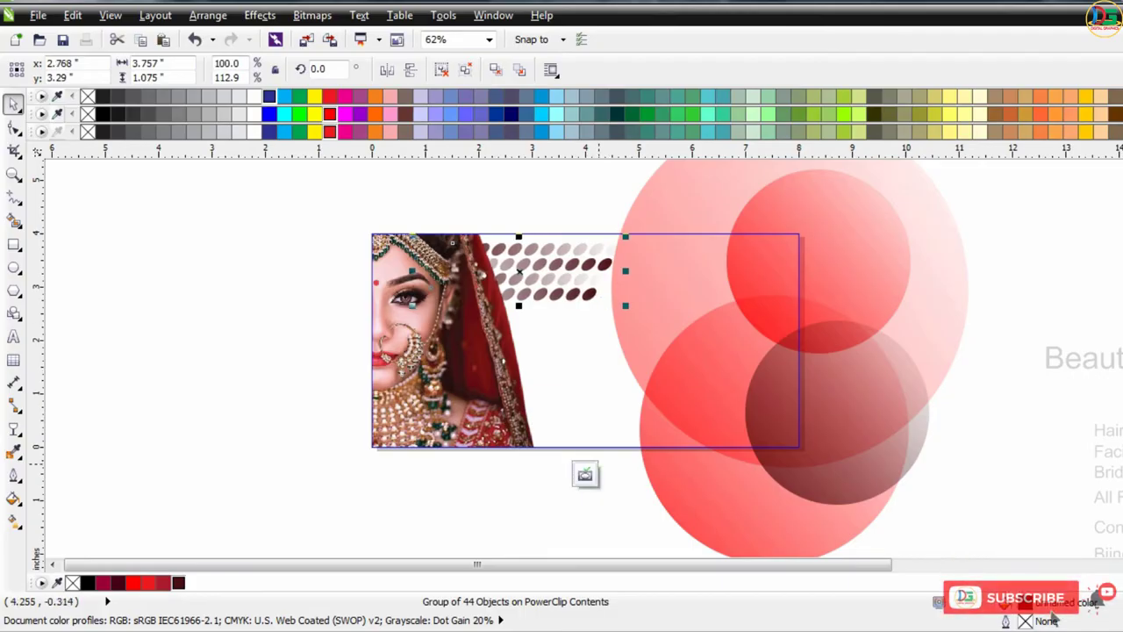
{"action": "left_click", "coordinate": [585, 474]}
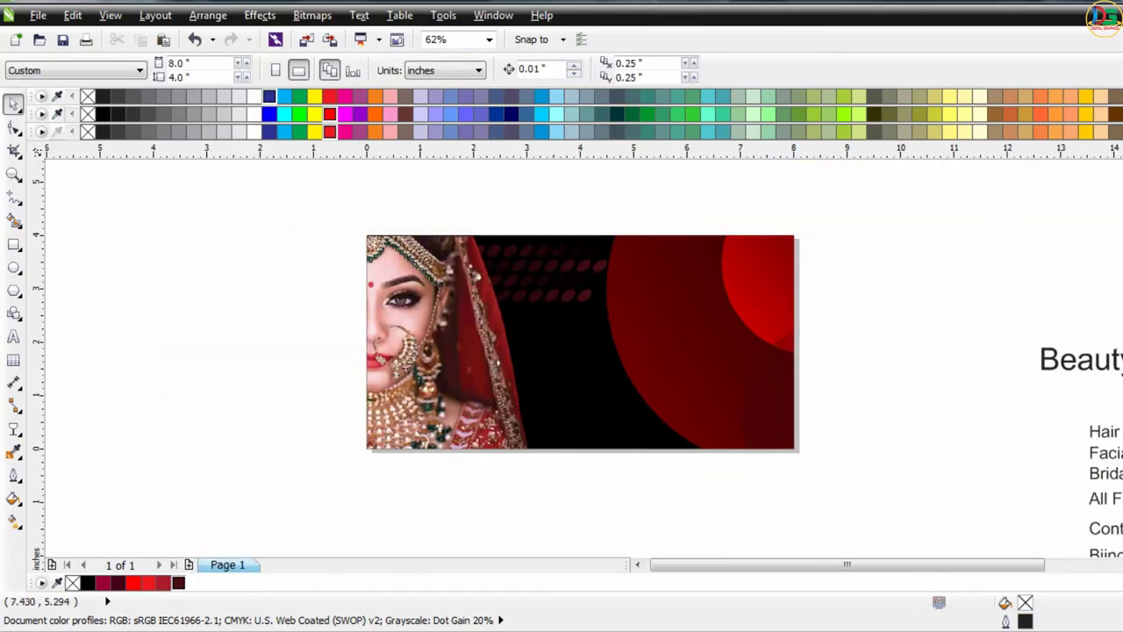
{"action": "key", "text": "F3"}
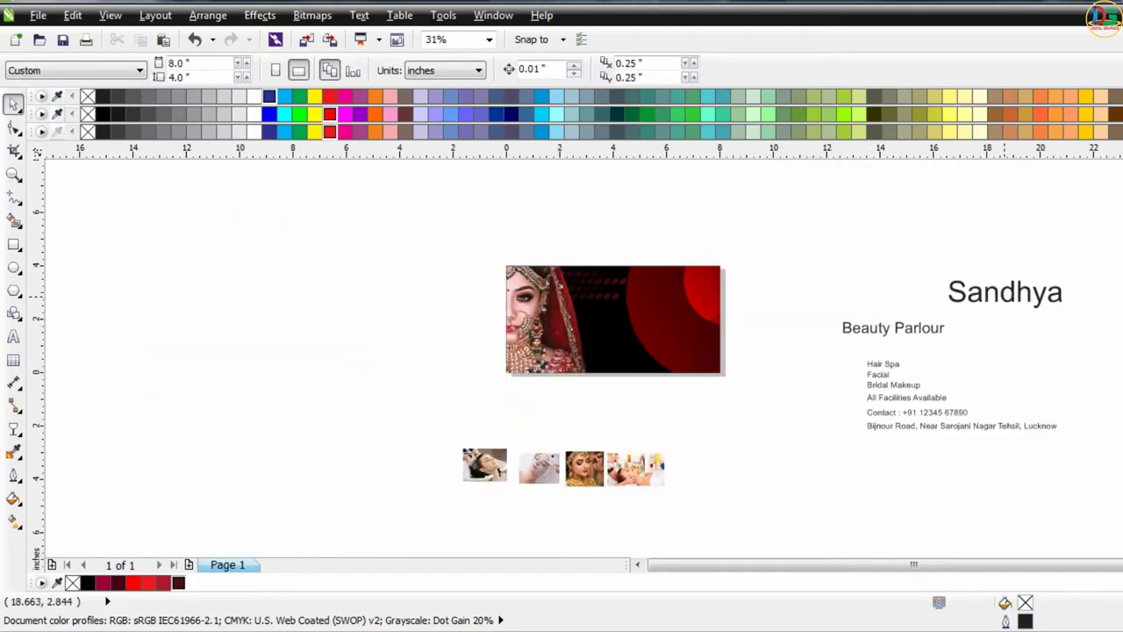
- Move the Sandhya text onto the banner and set its font to Banana Yeti
{"action": "left_click_drag", "start_coordinate": [982, 296], "coordinate": [626, 284]}
{"action": "scroll", "coordinate": [629, 284], "scroll_direction": "up", "scroll_amount": 2}
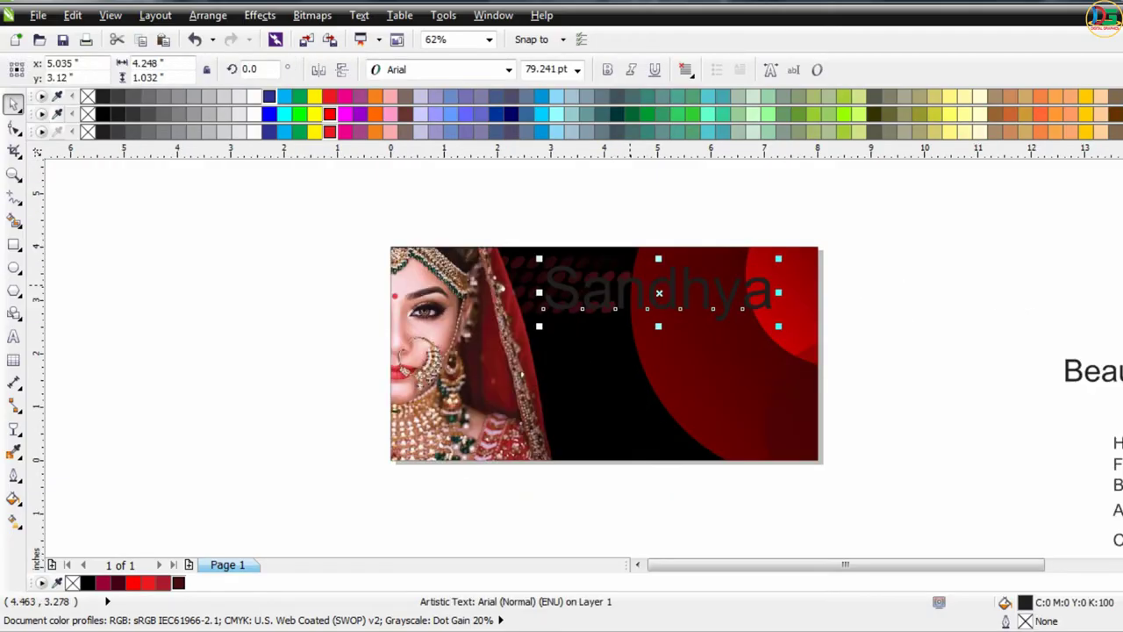
{"action": "scroll", "coordinate": [612, 289], "scroll_direction": "up", "scroll_amount": 2}
{"action": "left_click", "coordinate": [508, 69]}
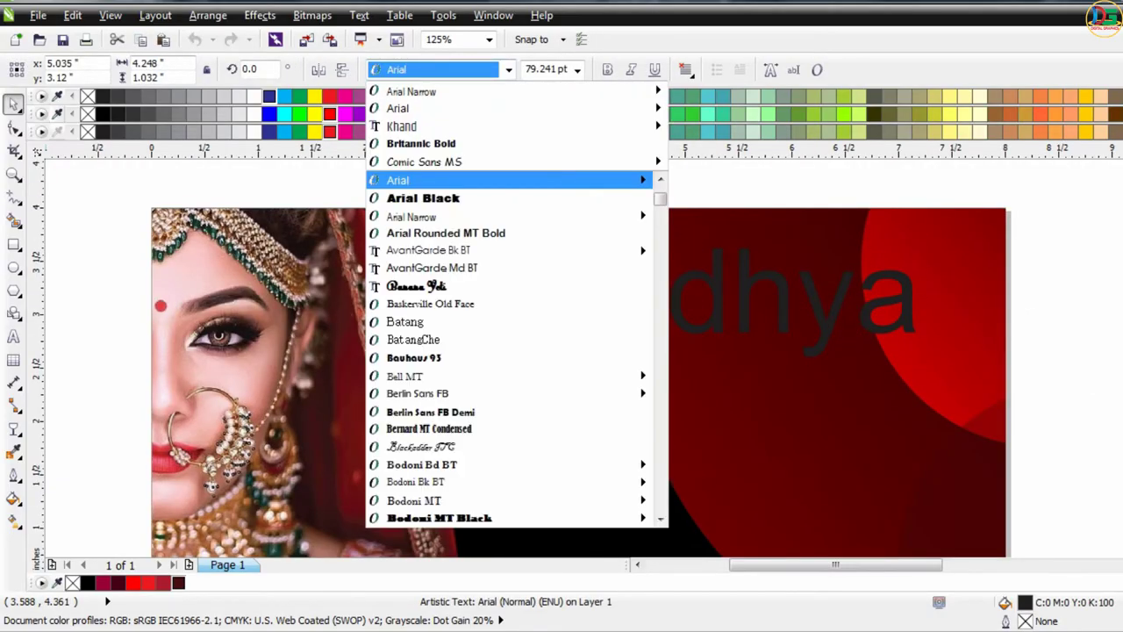
{"action": "key", "text": "Down"}
{"action": "key", "text": "Down"}
{"action": "key", "text": "Down"}
{"action": "key", "text": "Return"}
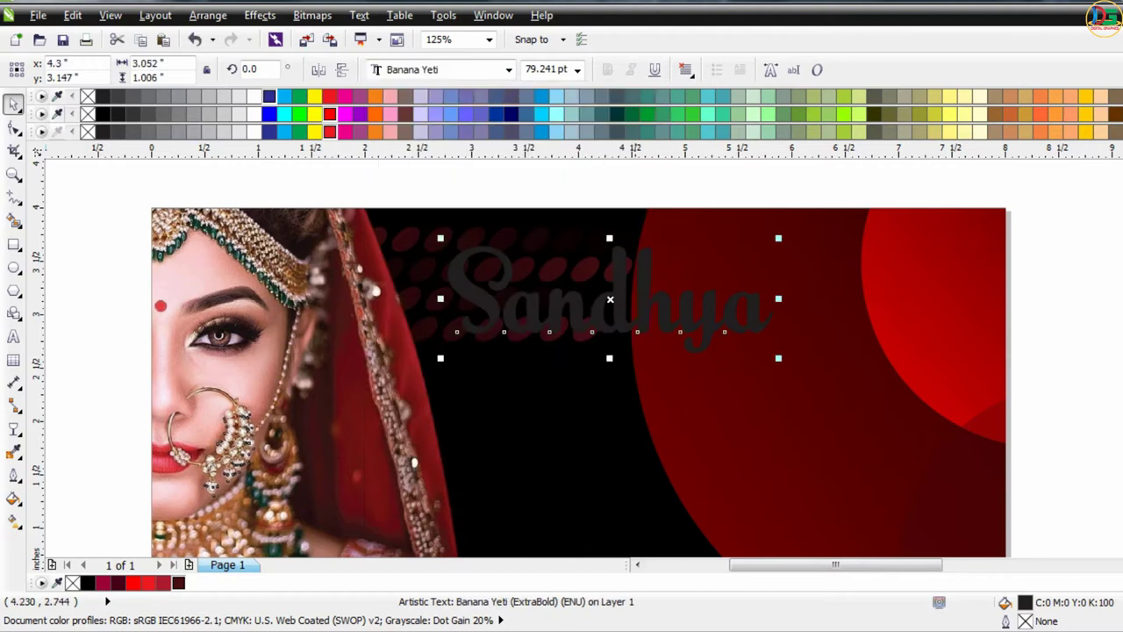
- Enlarge the Sandhya title and stretch it taller to about 116 pt
{"action": "left_click_drag", "start_coordinate": [779, 358], "coordinate": [859, 444]}
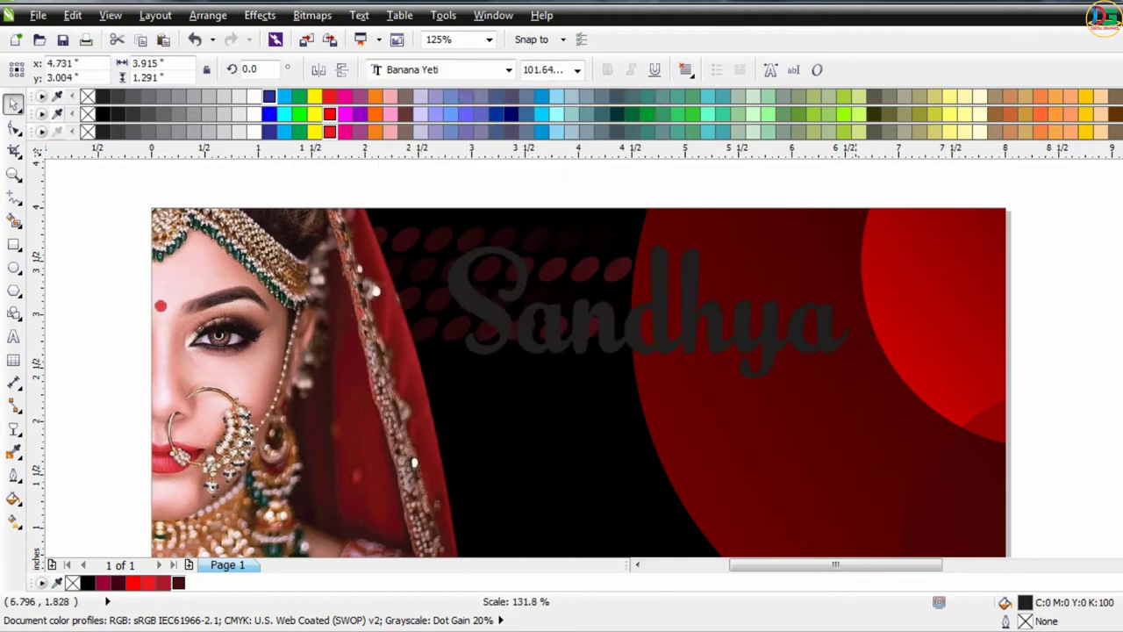
{"action": "left_click_drag", "start_coordinate": [652, 314], "coordinate": [630, 302]}
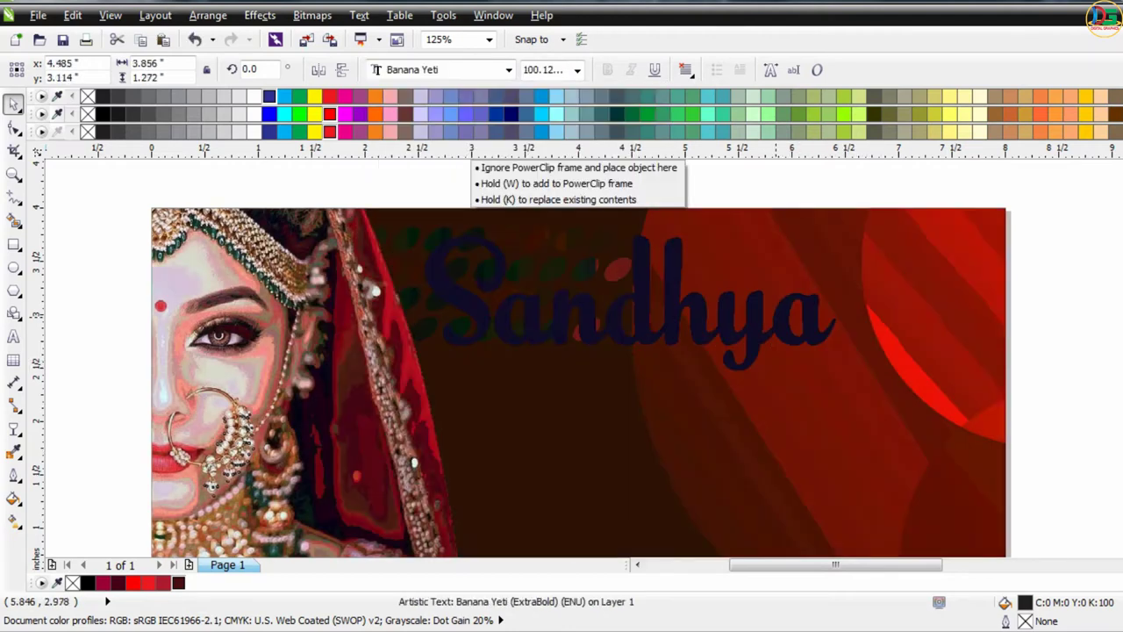
{"action": "left_click_drag", "start_coordinate": [630, 374], "coordinate": [629, 396]}
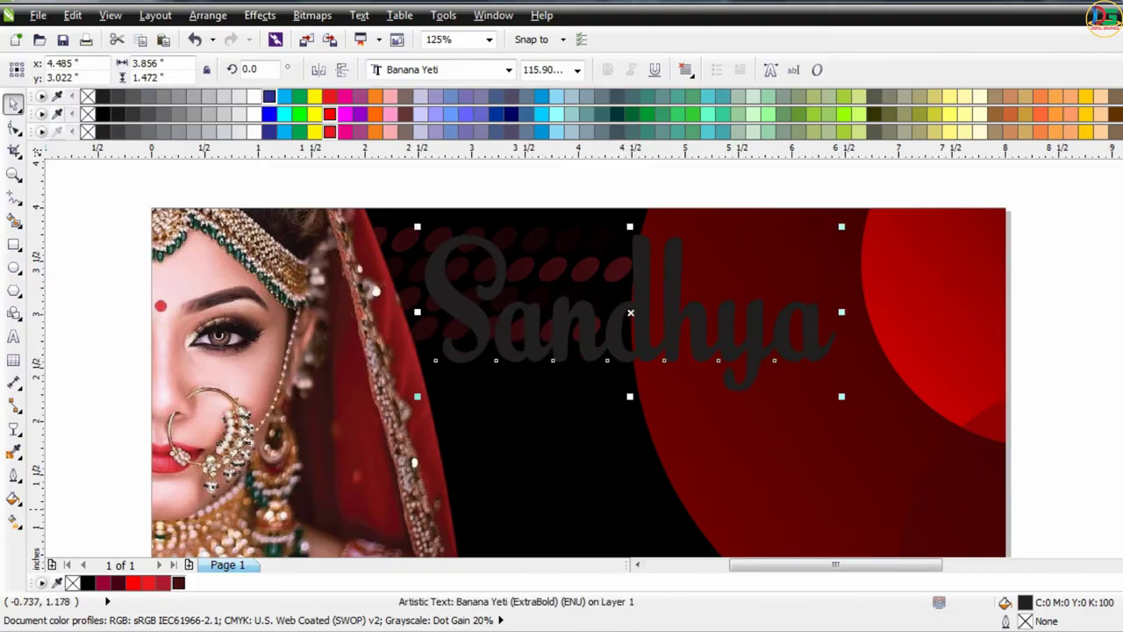
- Lay a left-to-right orange-to-yellow gradient fill across the Sandhya title
{"action": "left_click", "coordinate": [13, 520]}
{"action": "left_click_drag", "start_coordinate": [439, 317], "coordinate": [836, 327]}
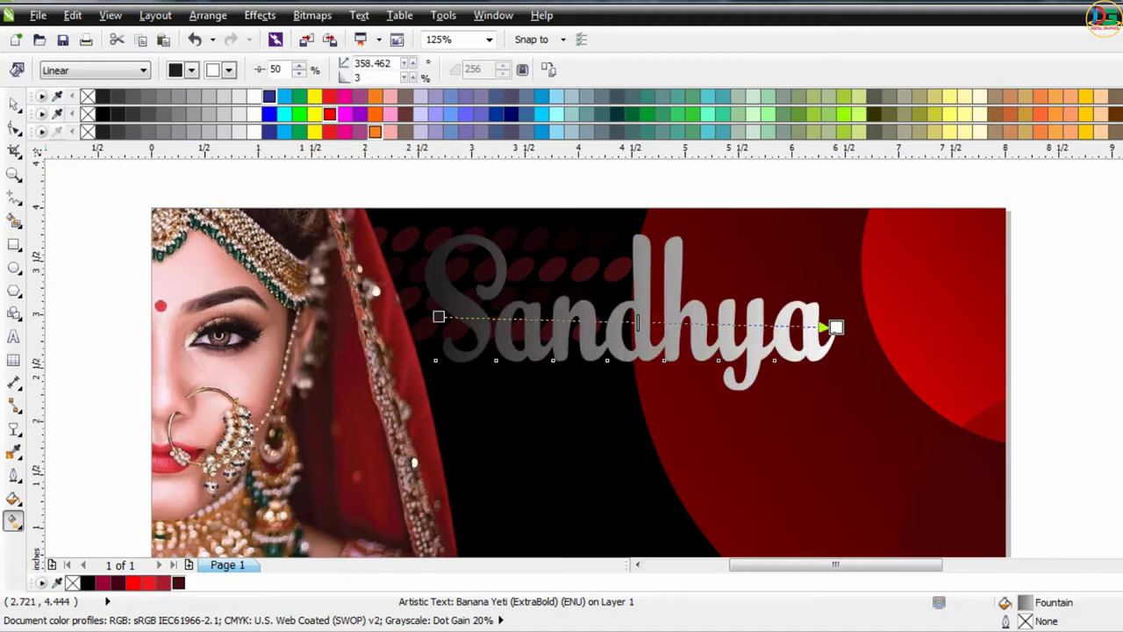
{"action": "left_click_drag", "start_coordinate": [443, 318], "coordinate": [439, 317]}
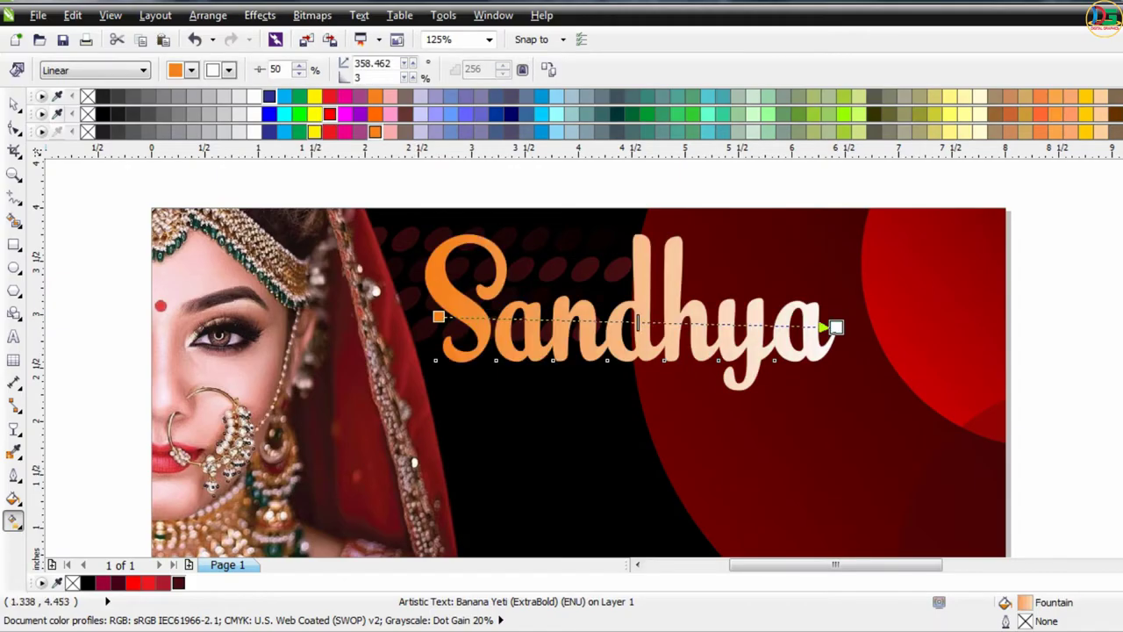
{"action": "mouse_move", "coordinate": [314, 132]}
{"action": "left_mouse_down"}
{"action": "mouse_move", "coordinate": [711, 309]}
{"action": "mouse_move", "coordinate": [702, 323]}
{"action": "left_mouse_up"}
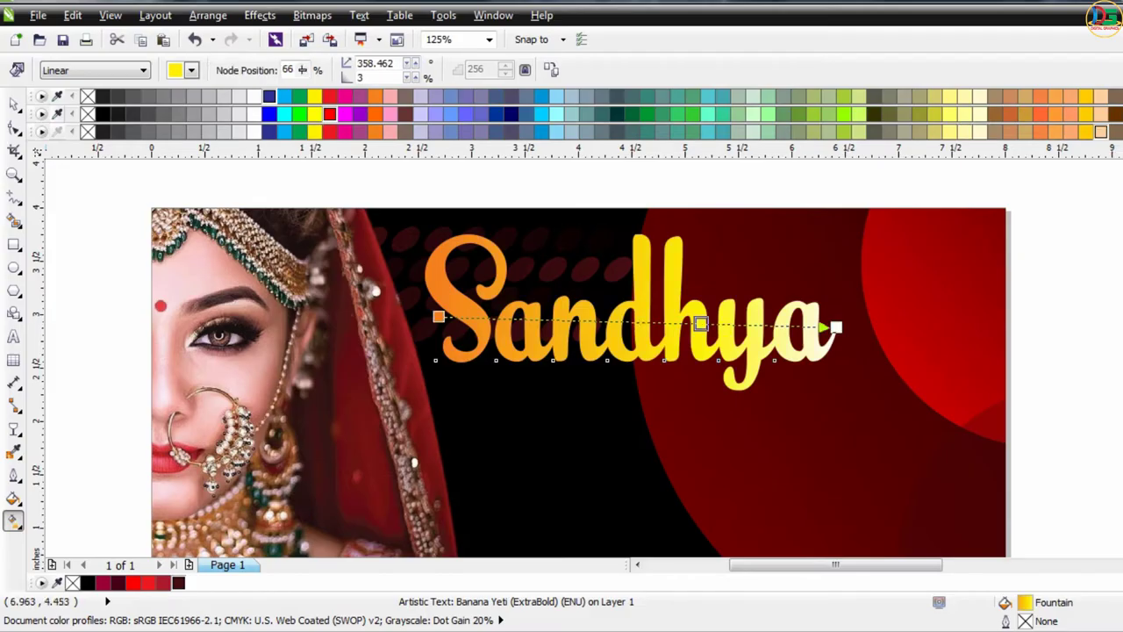
{"action": "left_click", "coordinate": [1102, 131]}
{"action": "key", "text": "ctrl+z"}
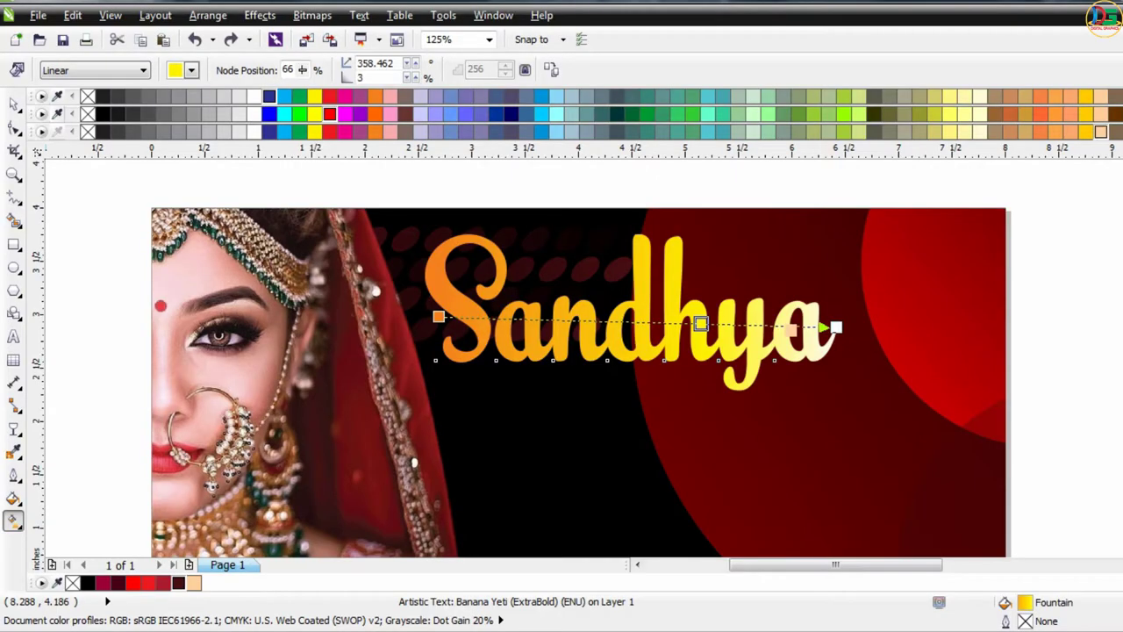
- Rearrange the gradient stops so yellow sits mid-word and orange at the ends
{"action": "left_click_drag", "start_coordinate": [793, 328], "coordinate": [769, 327]}
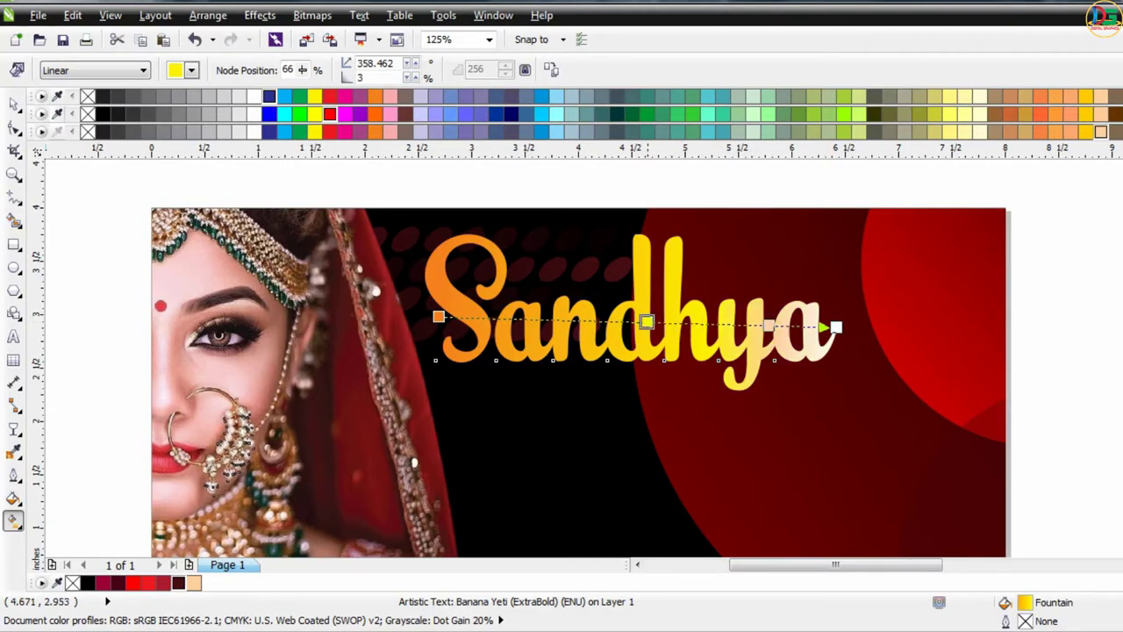
{"action": "left_click_drag", "start_coordinate": [700, 323], "coordinate": [642, 321]}
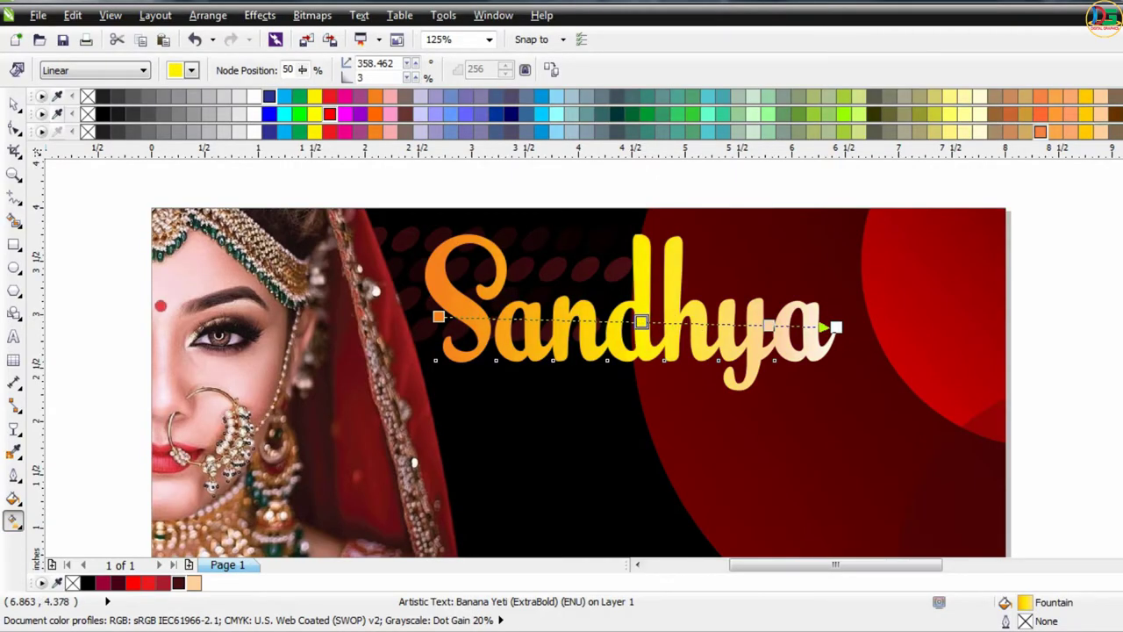
{"action": "left_click_drag", "start_coordinate": [848, 330], "coordinate": [836, 327]}
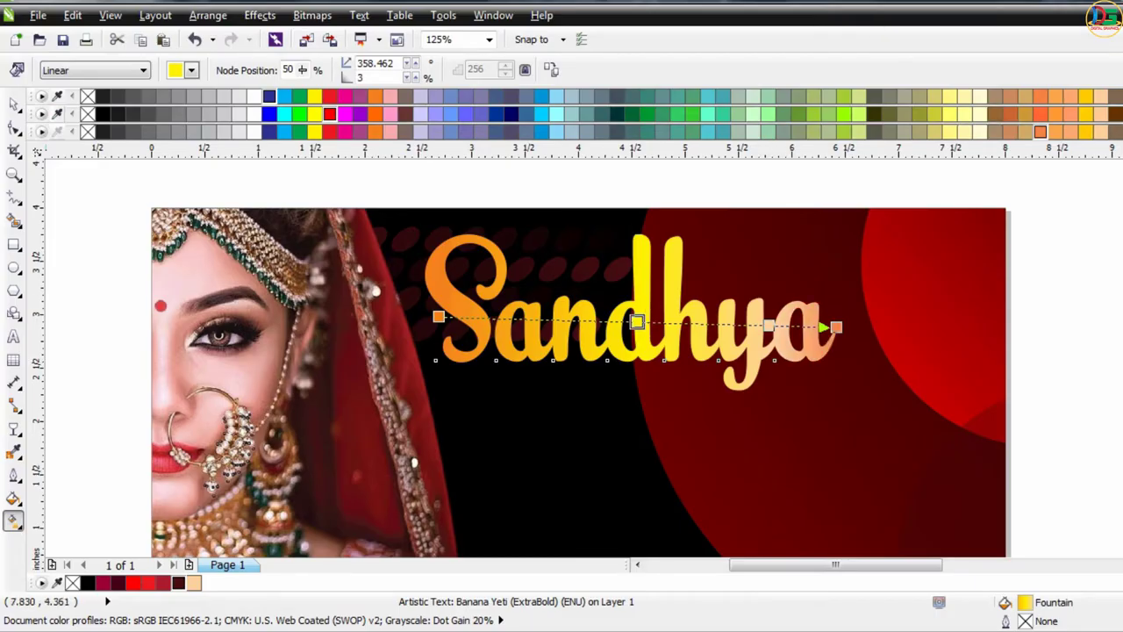
{"action": "left_click_drag", "start_coordinate": [986, 170], "coordinate": [769, 326]}
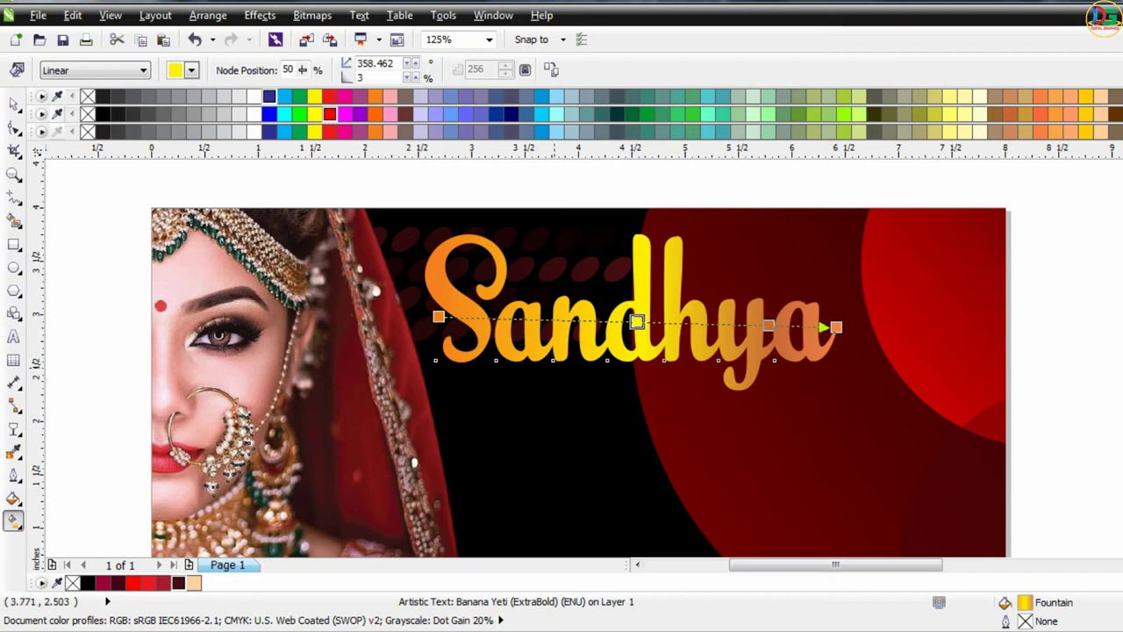
{"action": "scroll", "coordinate": [638, 334], "scroll_direction": "down", "scroll_amount": 1}
{"action": "scroll", "coordinate": [668, 331], "scroll_direction": "up", "scroll_amount": 1}
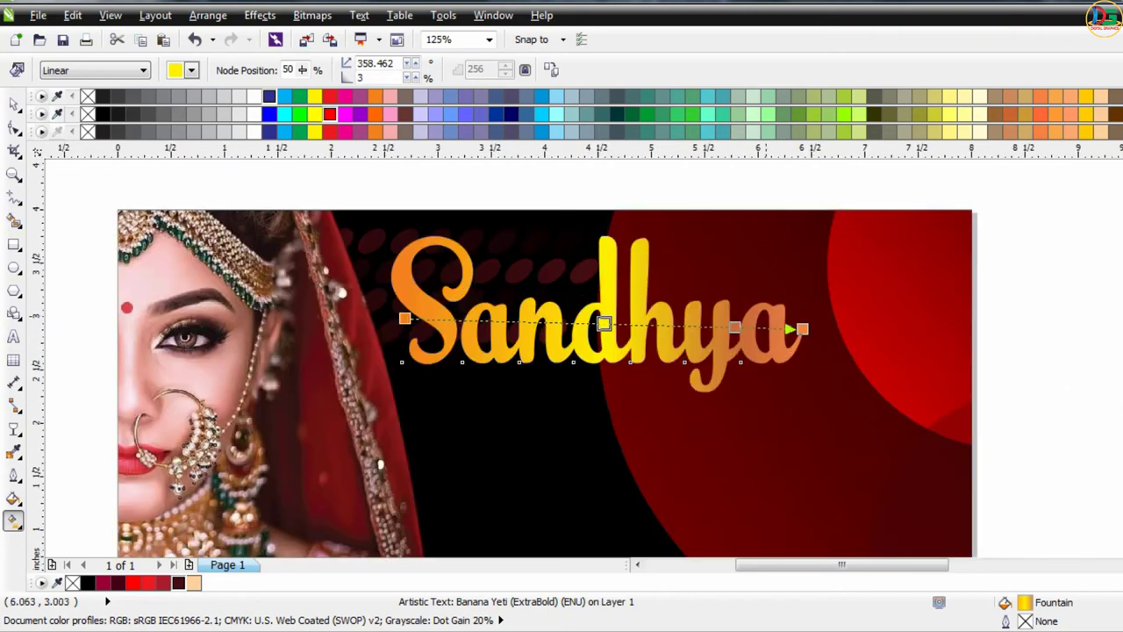
{"action": "left_click_drag", "start_coordinate": [803, 328], "coordinate": [962, 328]}
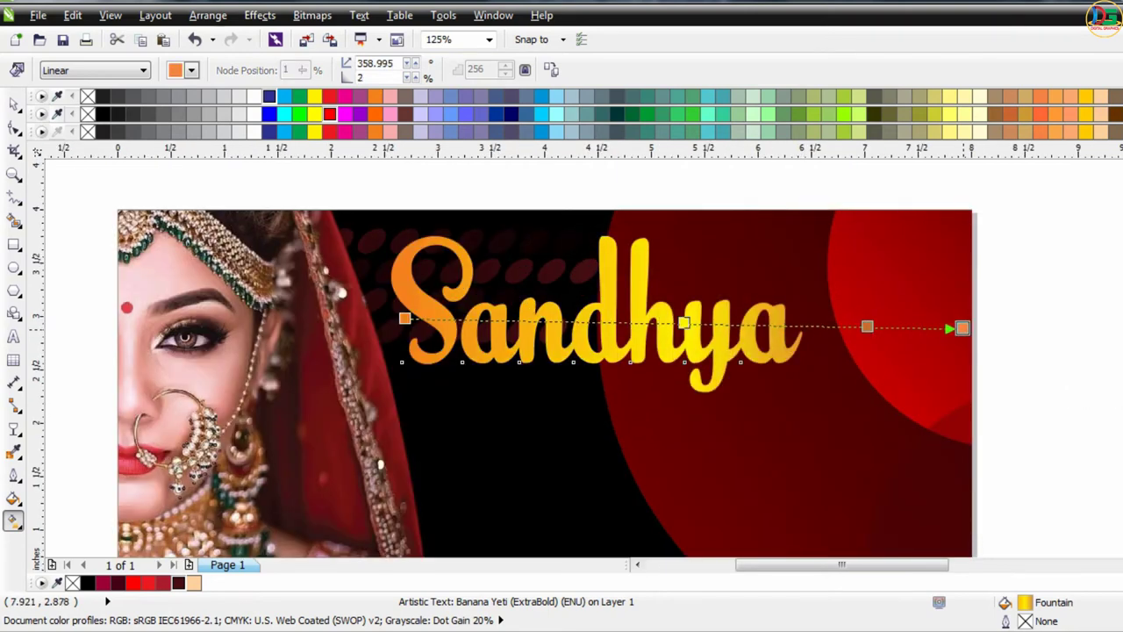
- Finish the gradient edit and deselect the Sandhya title
{"action": "key", "text": "space"}
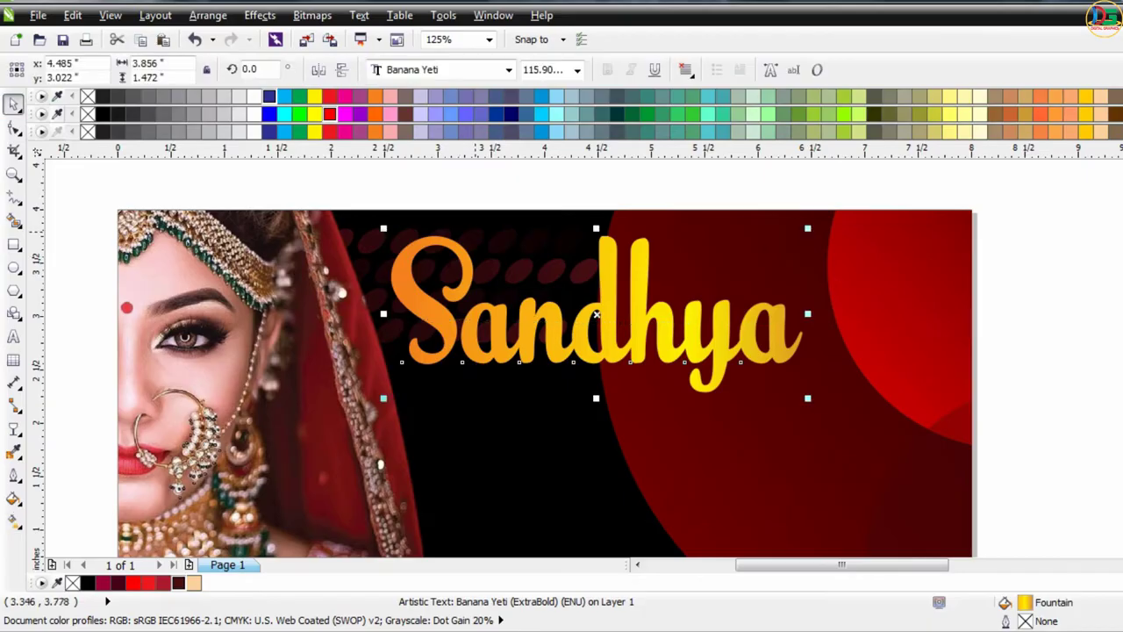
{"action": "scroll", "coordinate": [503, 237], "scroll_direction": "down", "scroll_amount": 1}
{"action": "key", "text": "Escape"}
{"action": "scroll", "coordinate": [572, 273], "scroll_direction": "up", "scroll_amount": 1}
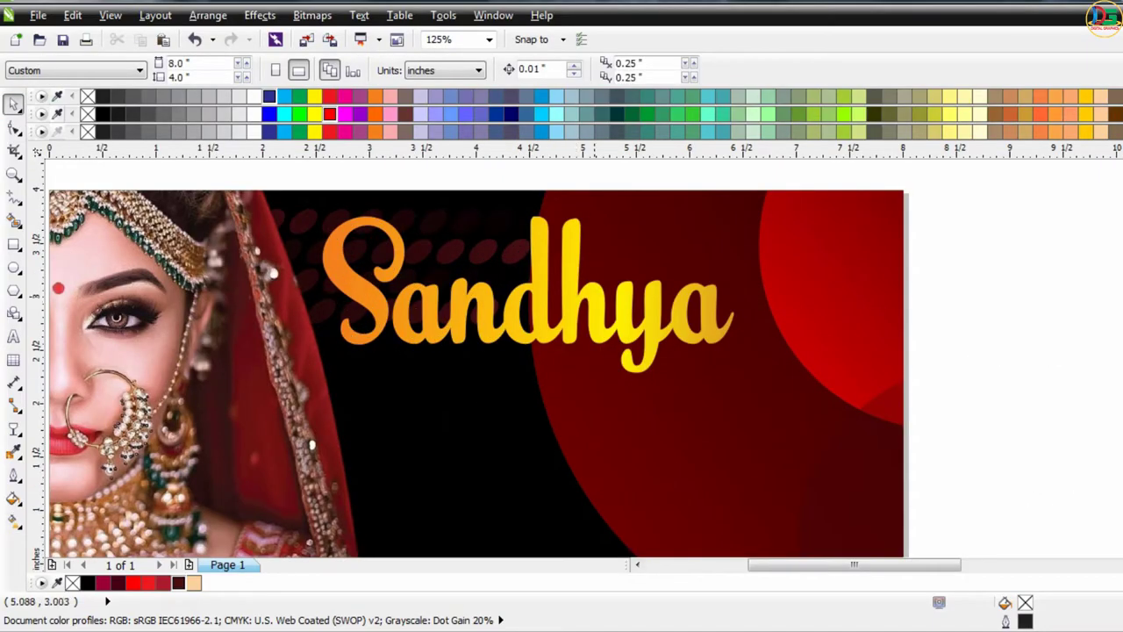
{"action": "scroll", "coordinate": [588, 298], "scroll_direction": "up", "scroll_amount": 1}
{"action": "scroll", "coordinate": [589, 298], "scroll_direction": "down", "scroll_amount": 1}
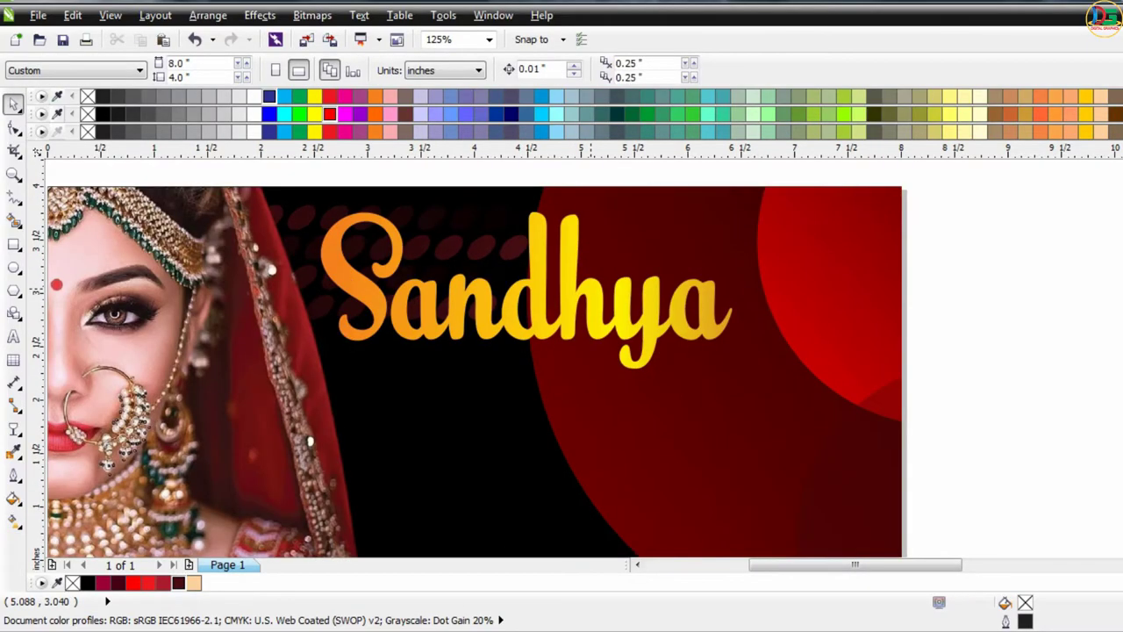
- Duplicate the Sandhya title, fill the copy black, and apply a linear Multiply transparency
{"action": "left_click_drag", "start_coordinate": [595, 293], "coordinate": [606, 309]}
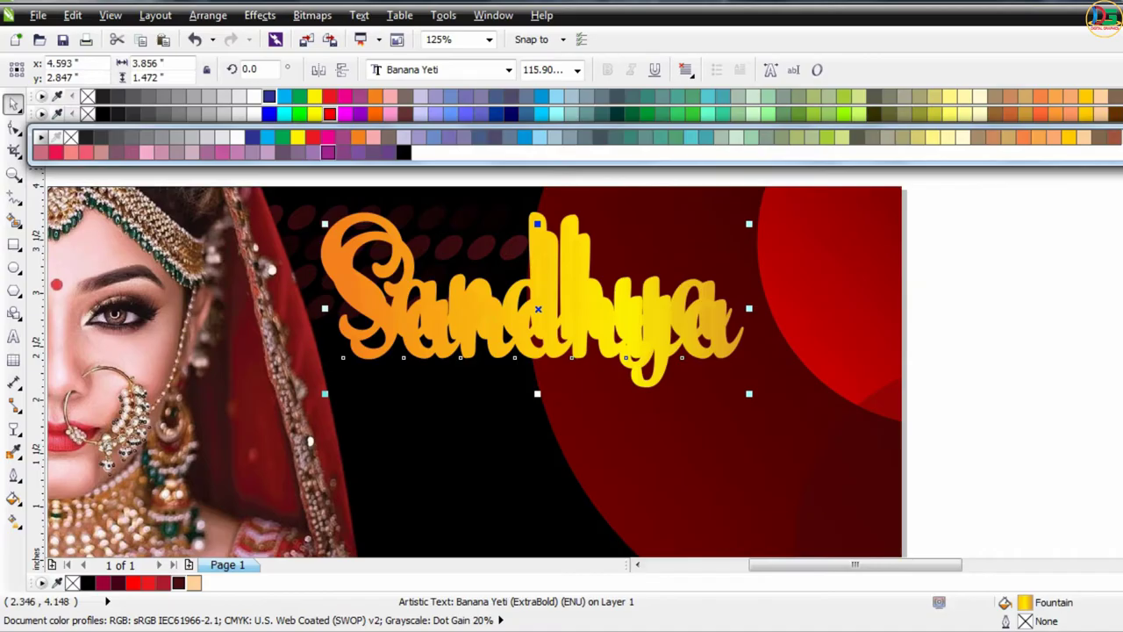
{"action": "left_click", "coordinate": [402, 153]}
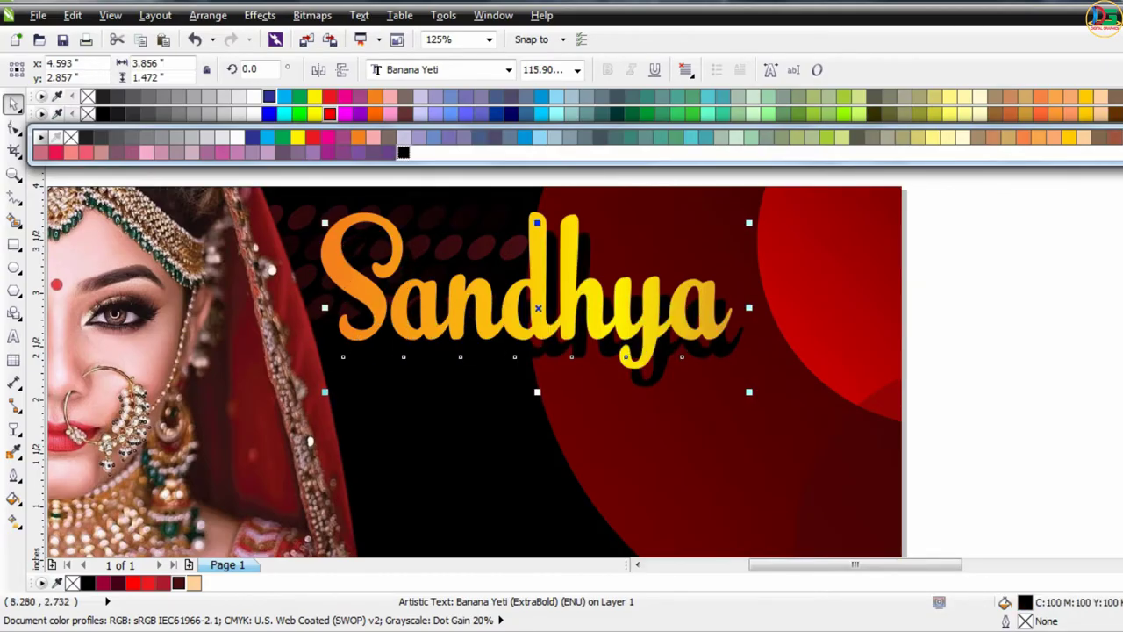
{"action": "key", "text": "g"}
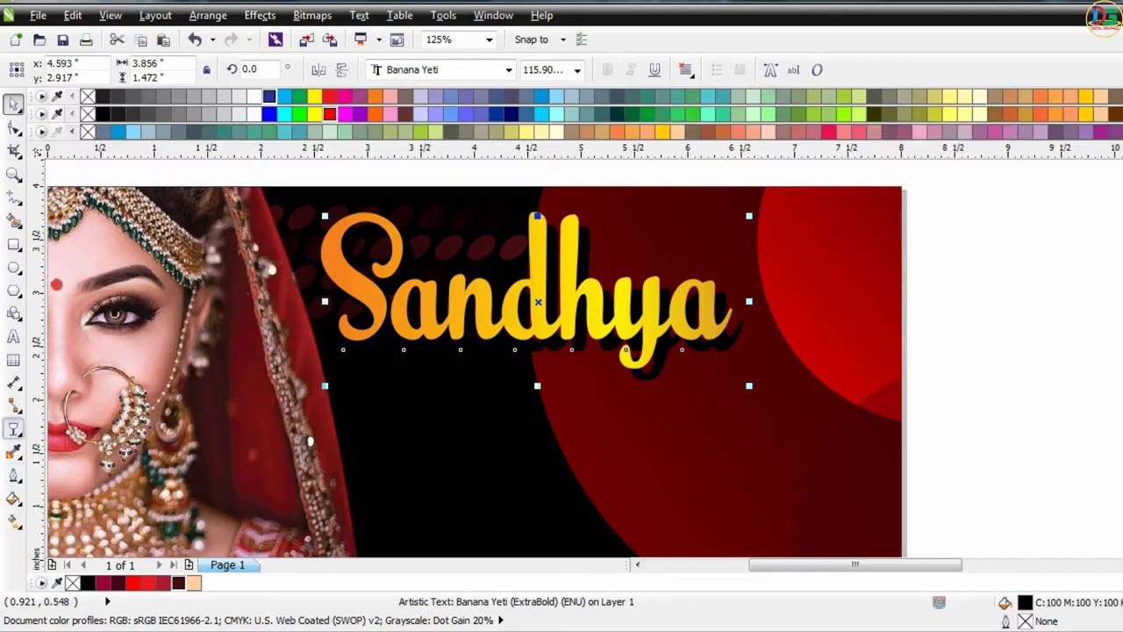
{"action": "left_click_drag", "start_coordinate": [261, 302], "coordinate": [749, 327]}
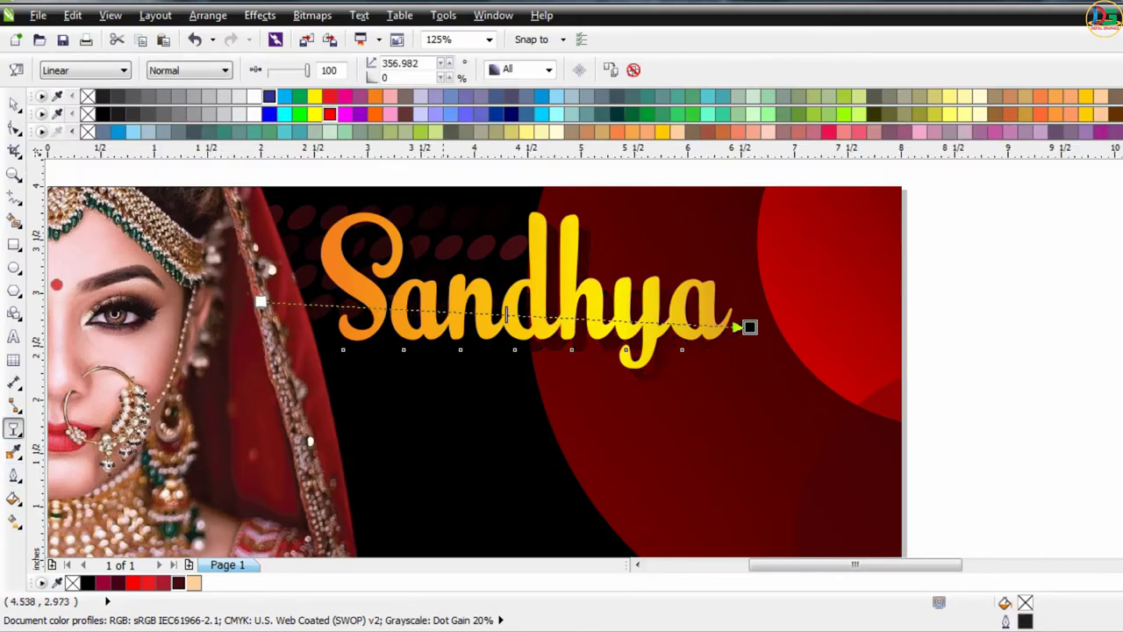
{"action": "left_click", "coordinate": [189, 70]}
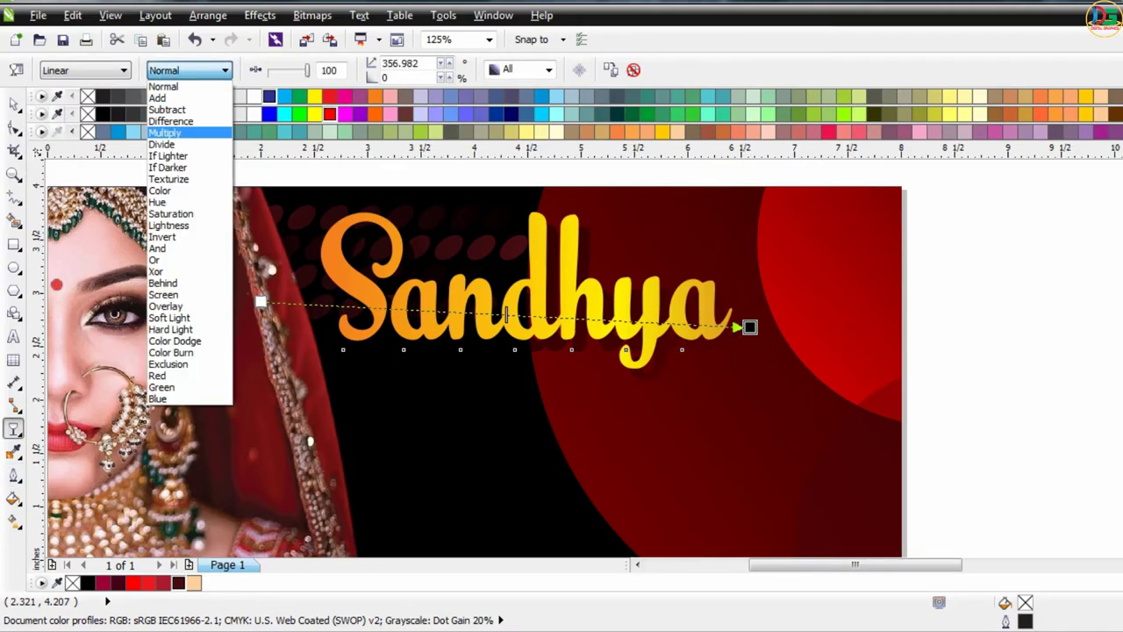
{"action": "left_click", "coordinate": [175, 110]}
{"action": "left_click_drag", "start_coordinate": [749, 327], "coordinate": [849, 381]}
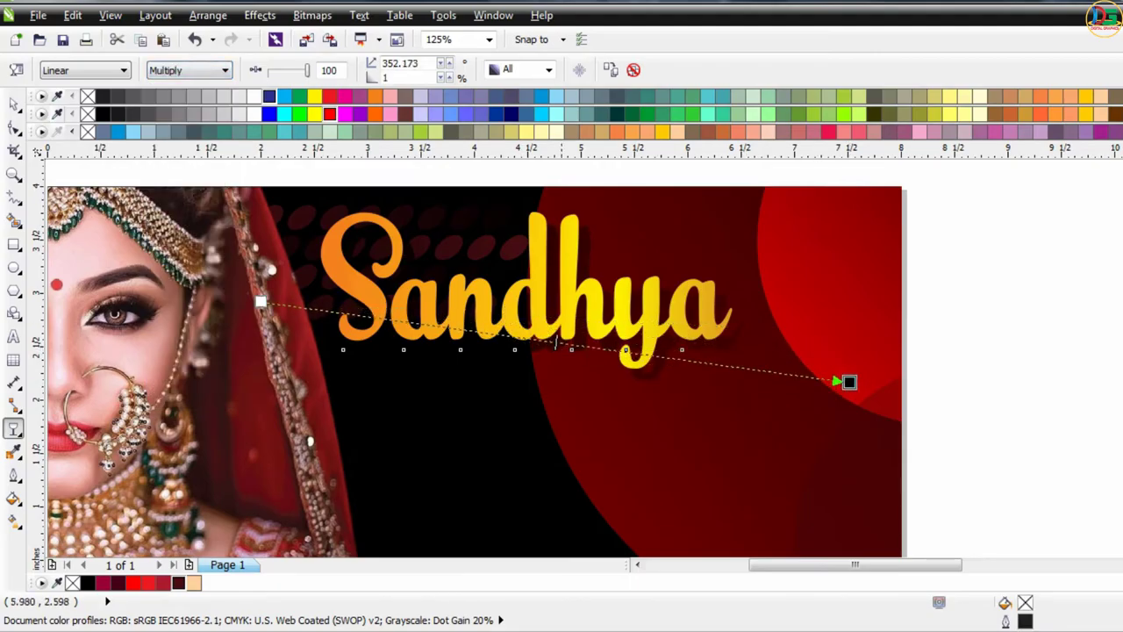
{"action": "key", "text": "space"}
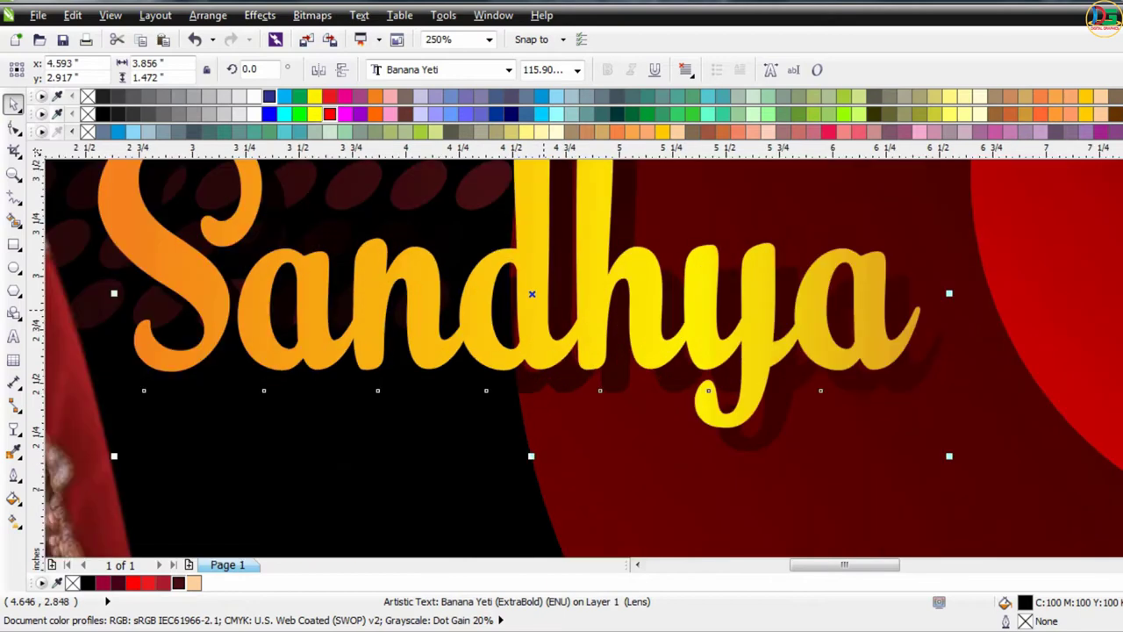
- Position the faded black copy slightly offset behind the original title
{"action": "scroll", "coordinate": [532, 293], "scroll_direction": "up", "scroll_amount": 3}
{"action": "mouse_move", "coordinate": [532, 293]}
{"action": "left_mouse_down"}
{"action": "mouse_move", "coordinate": [513, 275]}
{"action": "mouse_move", "coordinate": [527, 291]}
{"action": "left_mouse_up"}
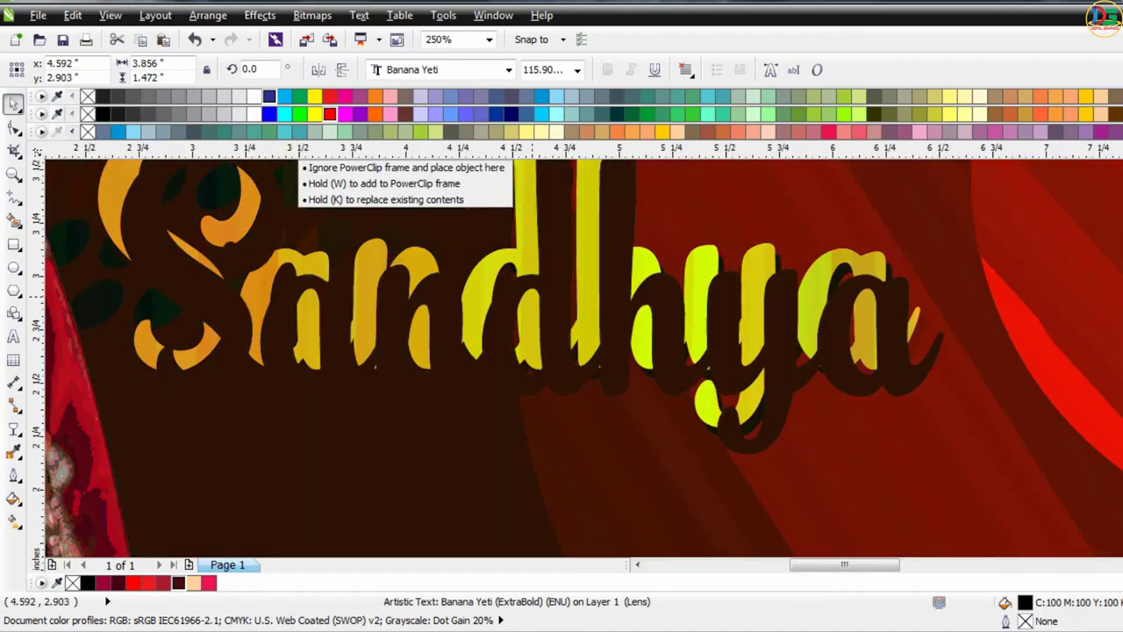
{"action": "left_click_drag", "start_coordinate": [526, 292], "coordinate": [531, 296]}
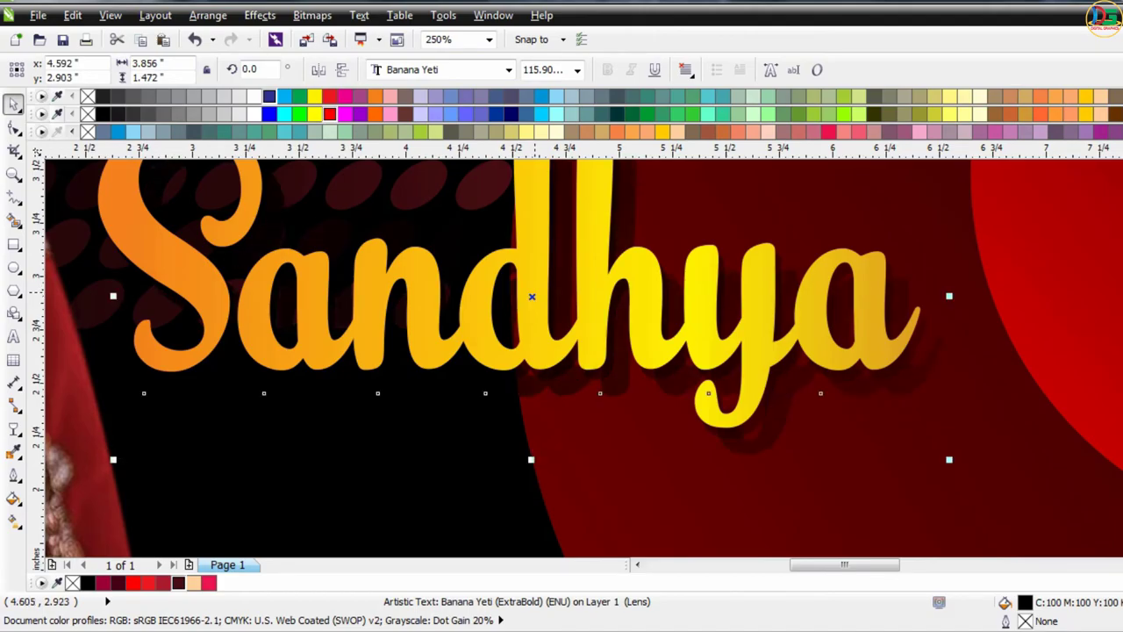
{"action": "left_click_drag", "start_coordinate": [532, 297], "coordinate": [519, 285]}
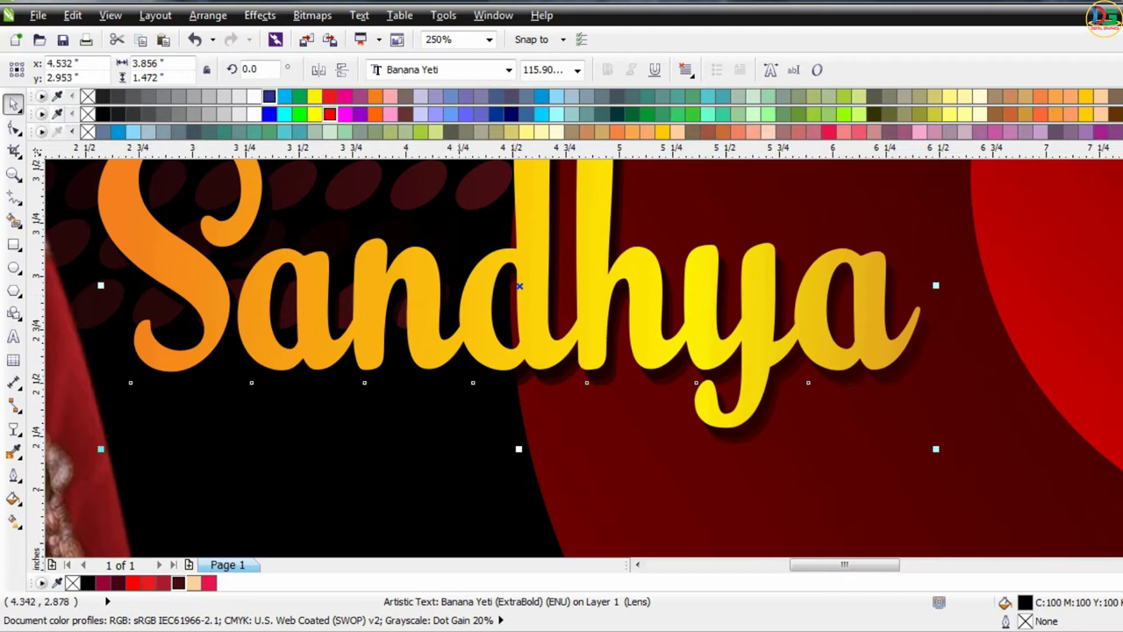
- Cast a drop shadow down-right from Sandhya, trying 100 opacity before undoing it
{"action": "left_click", "coordinate": [14, 428]}
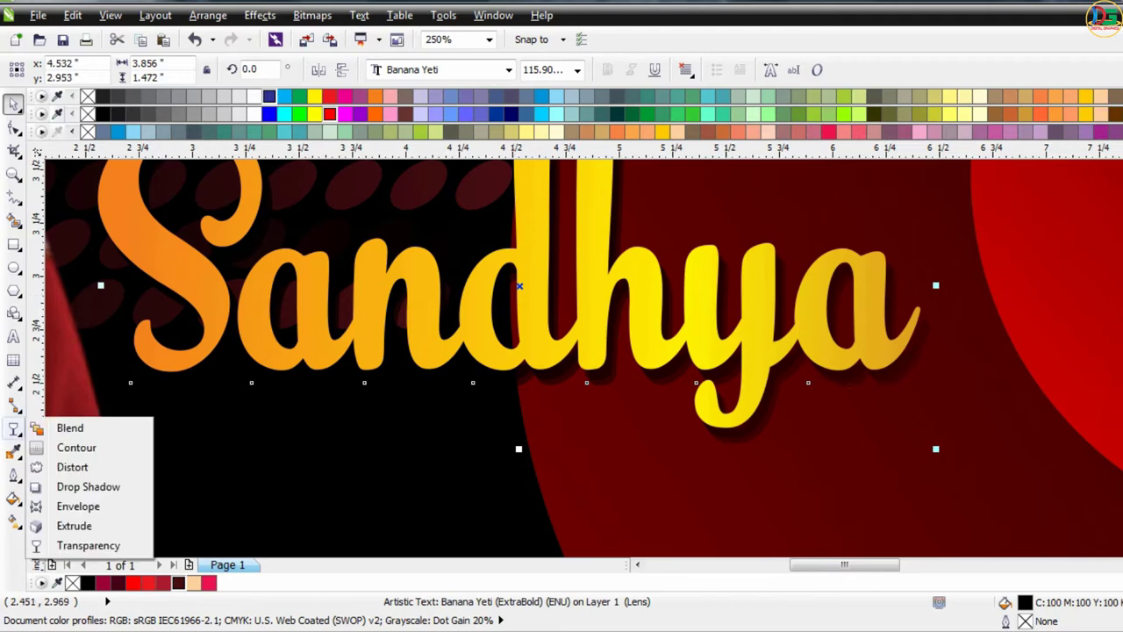
{"action": "left_click", "coordinate": [88, 545]}
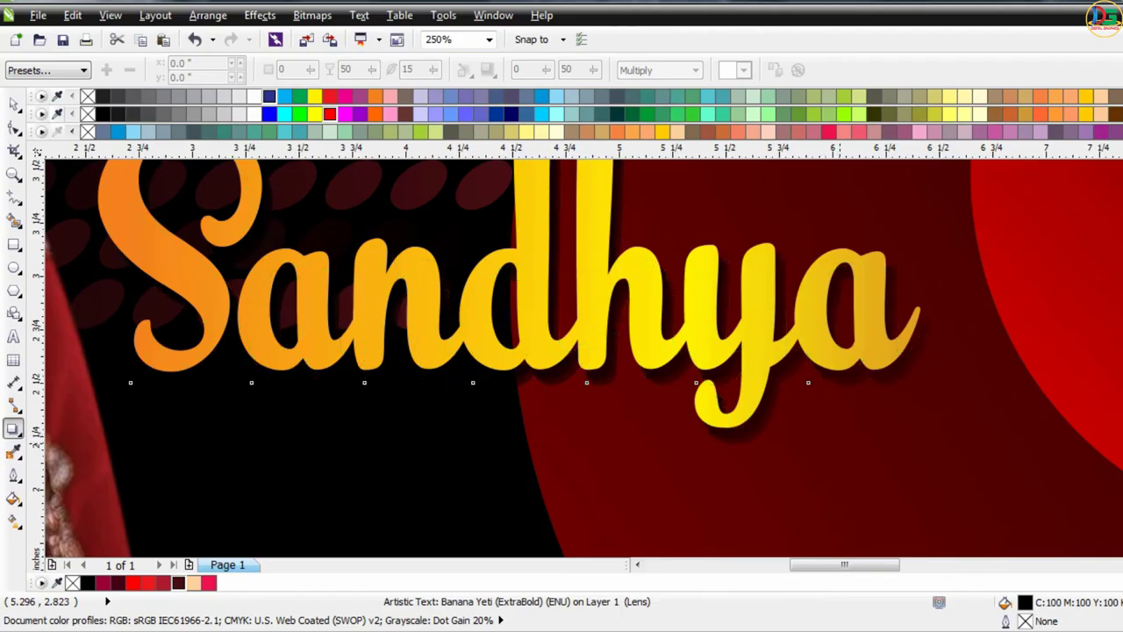
{"action": "left_click_drag", "start_coordinate": [518, 285], "coordinate": [839, 442]}
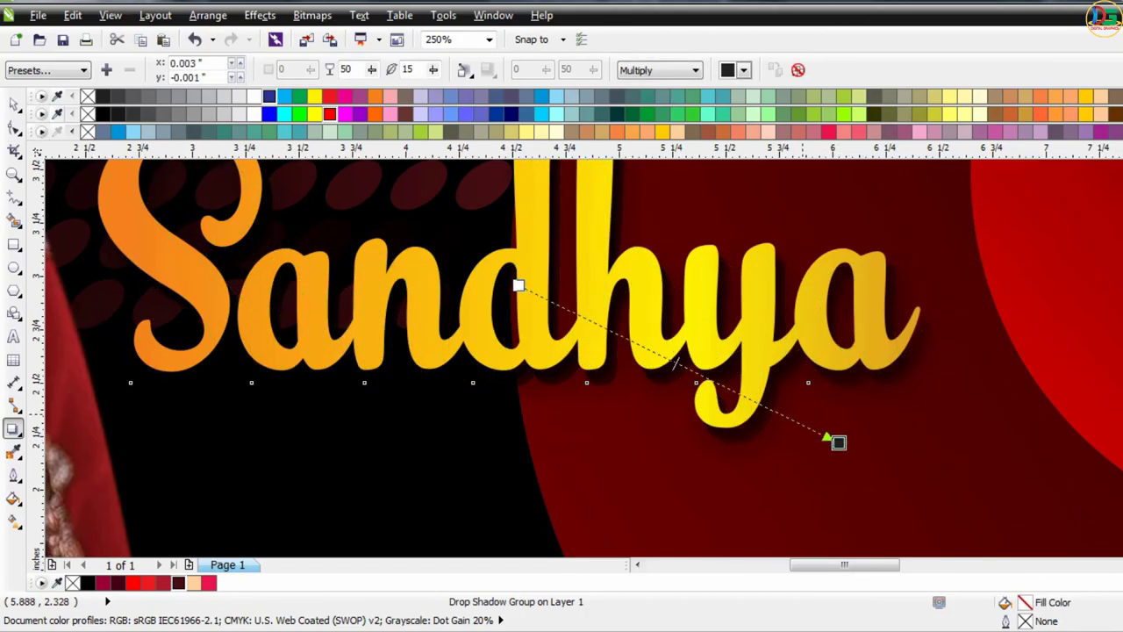
{"action": "type", "text": "100"}
{"action": "key", "text": "Return"}
{"action": "key", "text": "ctrl+z"}
{"action": "key", "text": "space"}
- Bring the Beauty Parlour text leftward toward the banner
{"action": "scroll", "coordinate": [361, 197], "scroll_direction": "down", "scroll_amount": 4}
{"action": "left_click", "coordinate": [765, 183]}
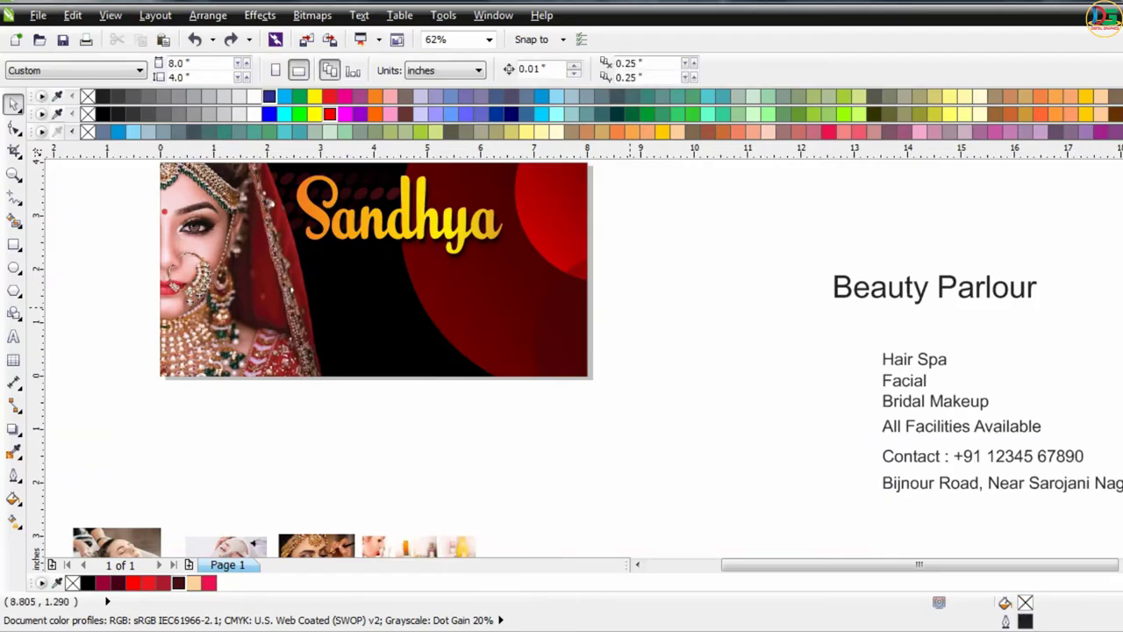
{"action": "scroll", "coordinate": [667, 312], "scroll_direction": "down", "scroll_amount": 1}
{"action": "scroll", "coordinate": [527, 236], "scroll_direction": "up", "scroll_amount": 1}
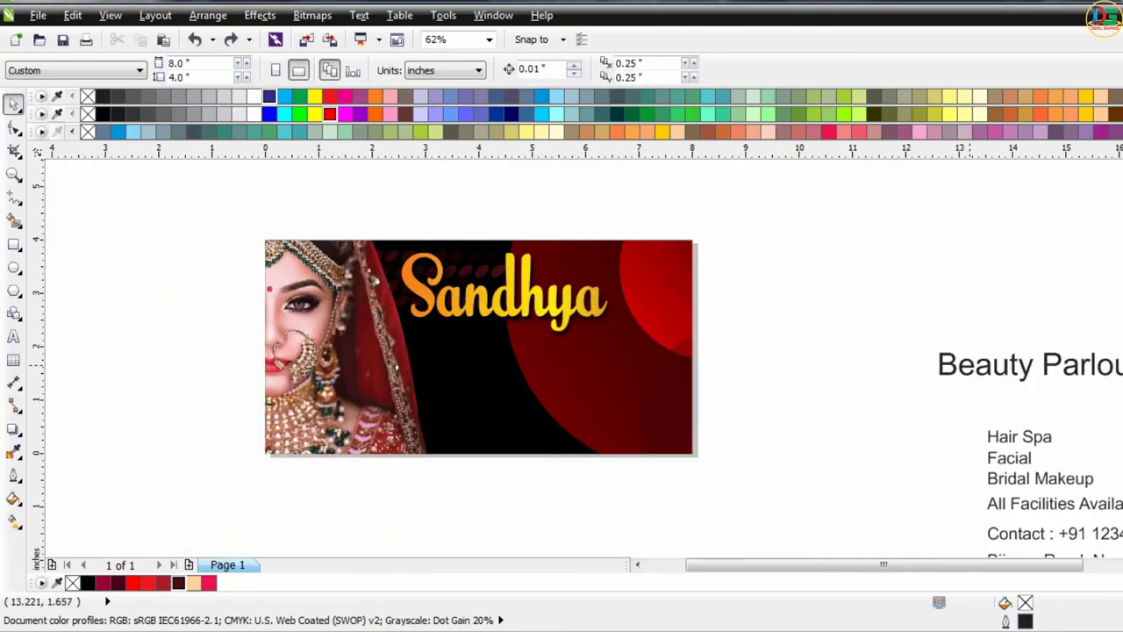
{"action": "left_click_drag", "start_coordinate": [971, 365], "coordinate": [834, 298]}
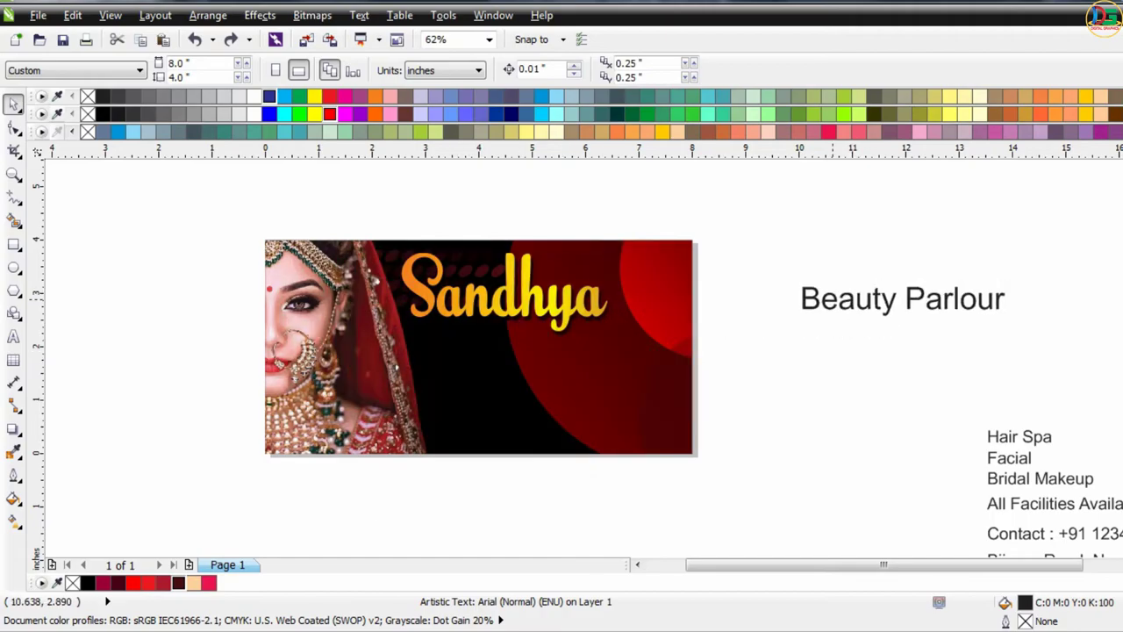
{"action": "left_click_drag", "start_coordinate": [902, 300], "coordinate": [864, 304]}
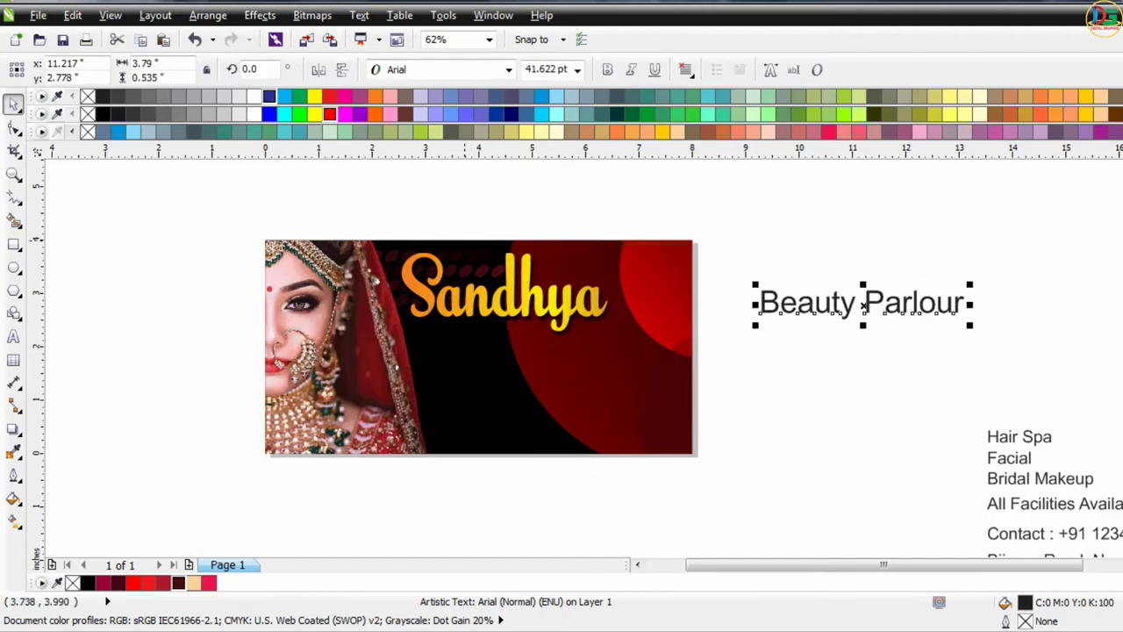
- Place Beauty Parlour on the banner below Sandhya and colour it white
{"action": "scroll", "coordinate": [466, 240], "scroll_direction": "down", "scroll_amount": 1}
{"action": "scroll", "coordinate": [490, 239], "scroll_direction": "up", "scroll_amount": 1}
{"action": "scroll", "coordinate": [489, 239], "scroll_direction": "down", "scroll_amount": 1}
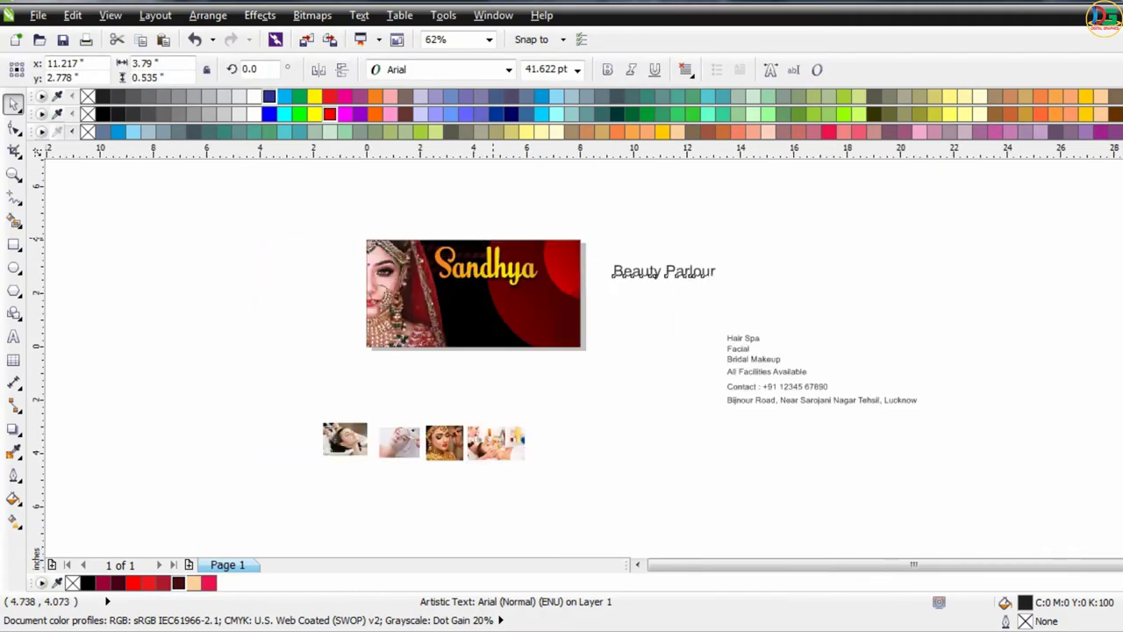
{"action": "scroll", "coordinate": [492, 241], "scroll_direction": "up", "scroll_amount": 1}
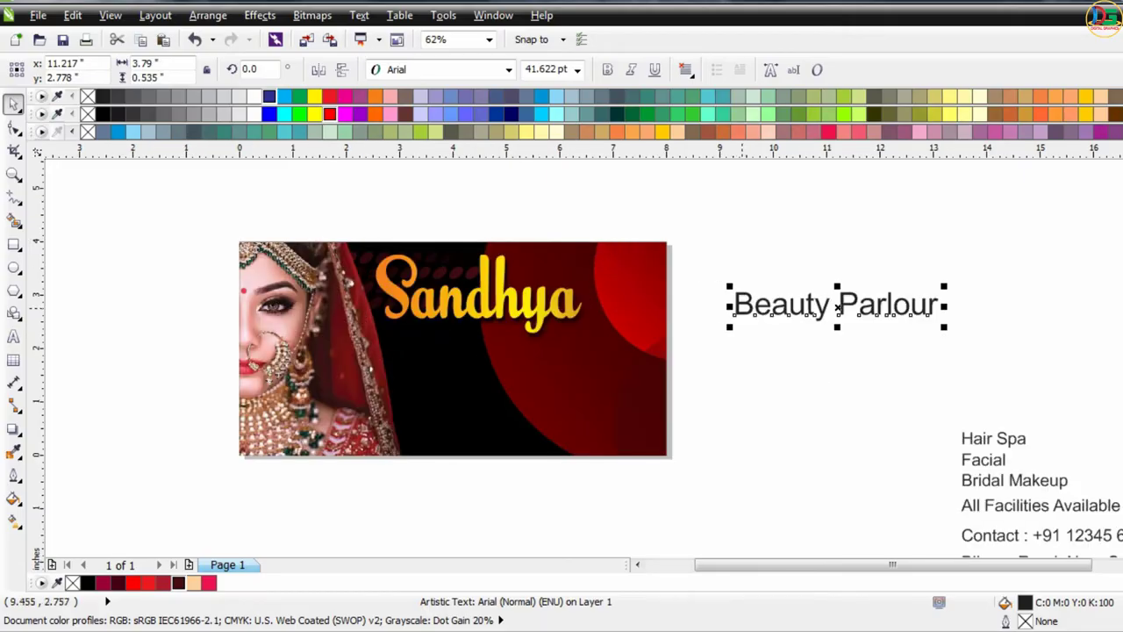
{"action": "left_click_drag", "start_coordinate": [742, 309], "coordinate": [557, 362]}
{"action": "mouse_move", "coordinate": [834, 305]}
{"action": "left_mouse_down"}
{"action": "mouse_move", "coordinate": [830, 323]}
{"action": "mouse_move", "coordinate": [472, 360]}
{"action": "left_mouse_up"}
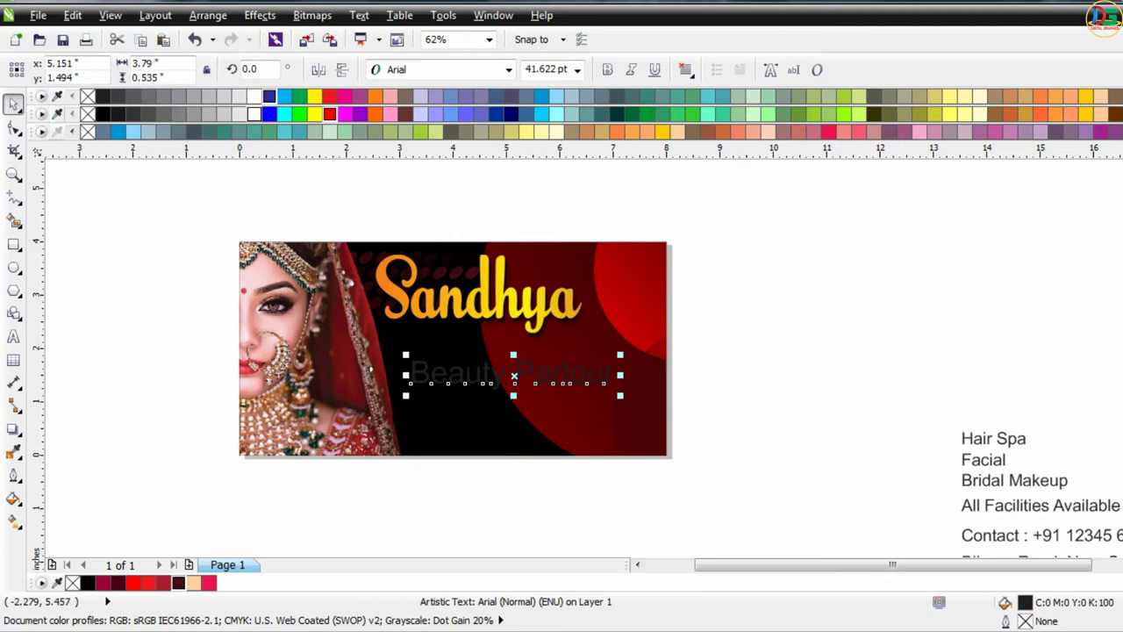
{"action": "left_click", "coordinate": [254, 114]}
{"action": "scroll", "coordinate": [393, 322], "scroll_direction": "up", "scroll_amount": 2}
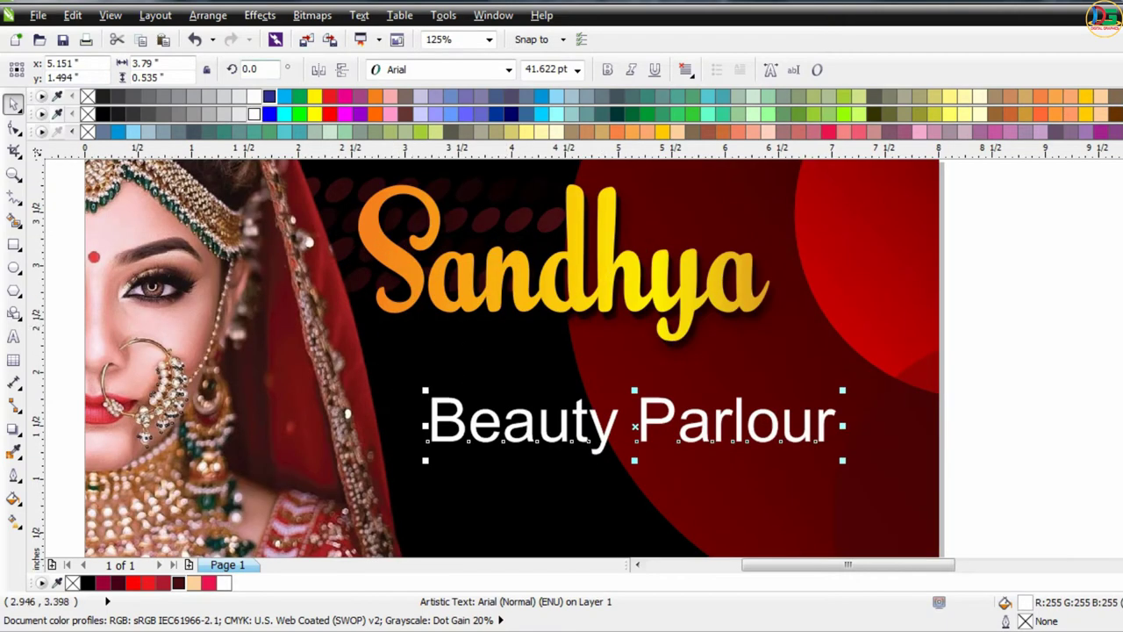
- Scroll the font list's live previews on Beauty Parlour toward Exotc350 Bd BT
{"action": "left_click", "coordinate": [508, 70]}
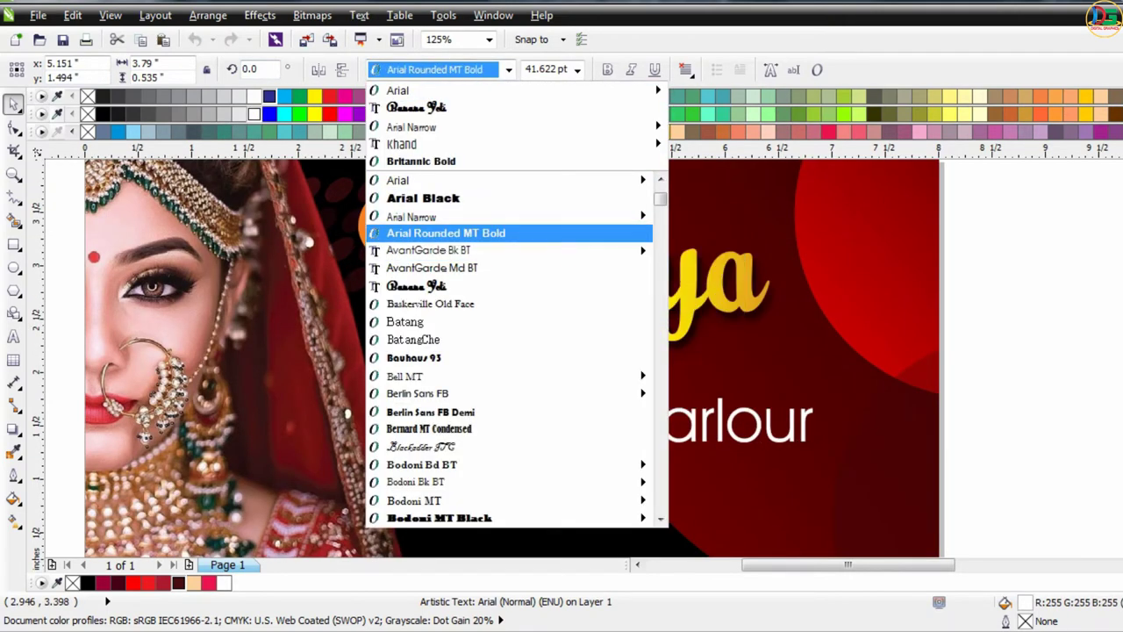
{"action": "scroll", "coordinate": [509, 233], "scroll_direction": "down", "scroll_amount": 2}
{"action": "scroll", "coordinate": [509, 232], "scroll_direction": "down", "scroll_amount": 5}
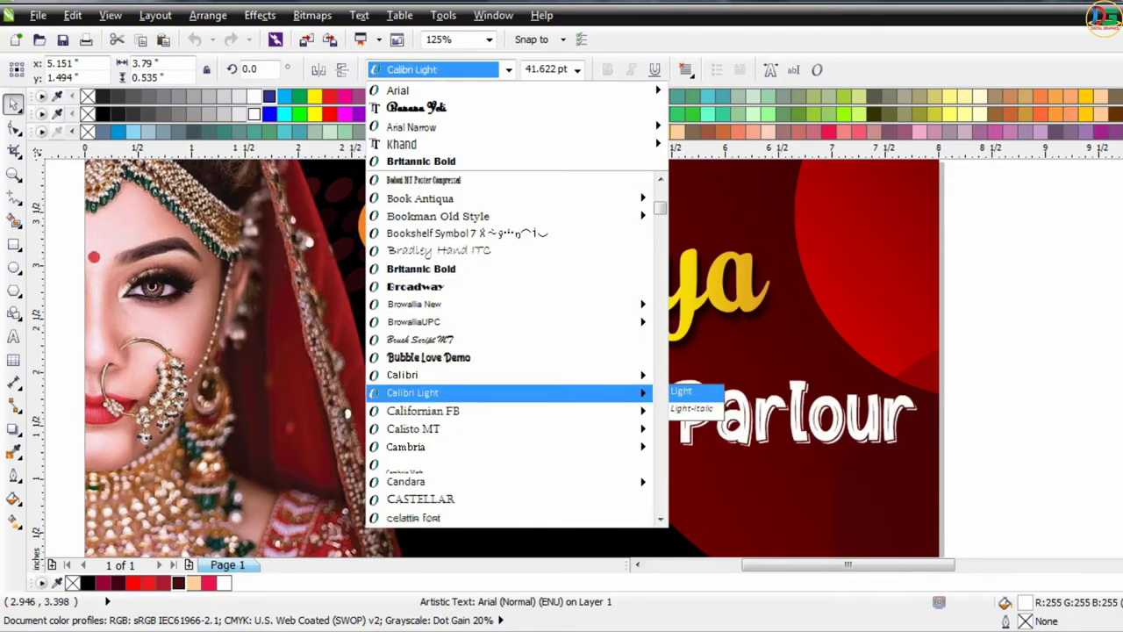
{"action": "scroll", "coordinate": [509, 408], "scroll_direction": "down", "scroll_amount": 4}
{"action": "scroll", "coordinate": [509, 428], "scroll_direction": "down", "scroll_amount": 2}
{"action": "scroll", "coordinate": [508, 428], "scroll_direction": "down", "scroll_amount": 4}
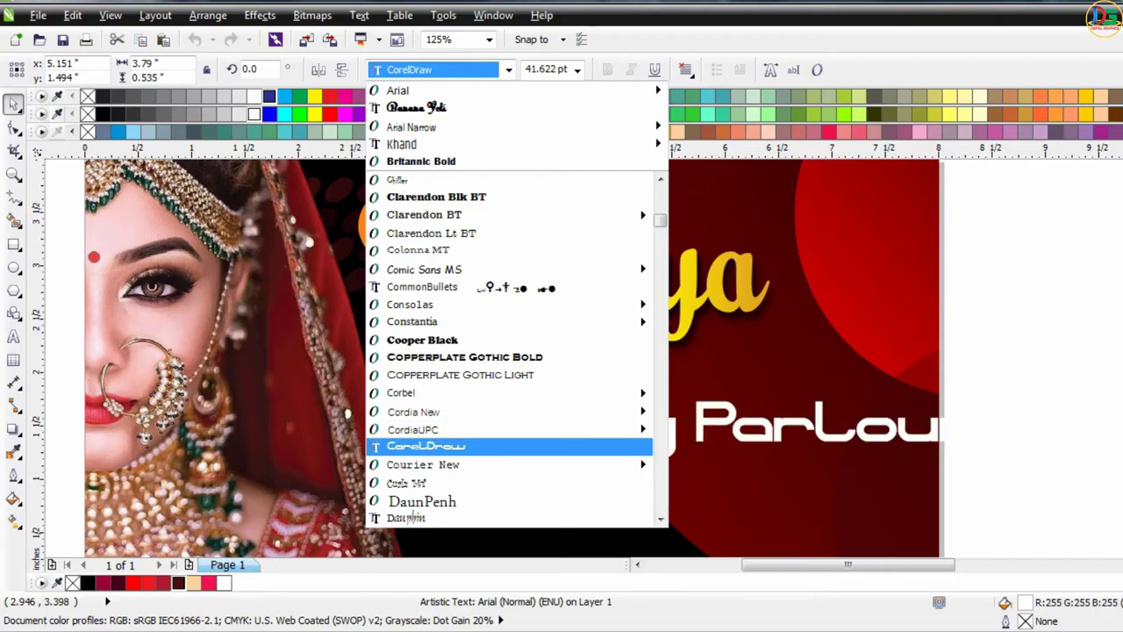
{"action": "scroll", "coordinate": [509, 446], "scroll_direction": "down", "scroll_amount": 1}
{"action": "scroll", "coordinate": [509, 481], "scroll_direction": "down", "scroll_amount": 4}
{"action": "scroll", "coordinate": [509, 479], "scroll_direction": "down", "scroll_amount": 3}
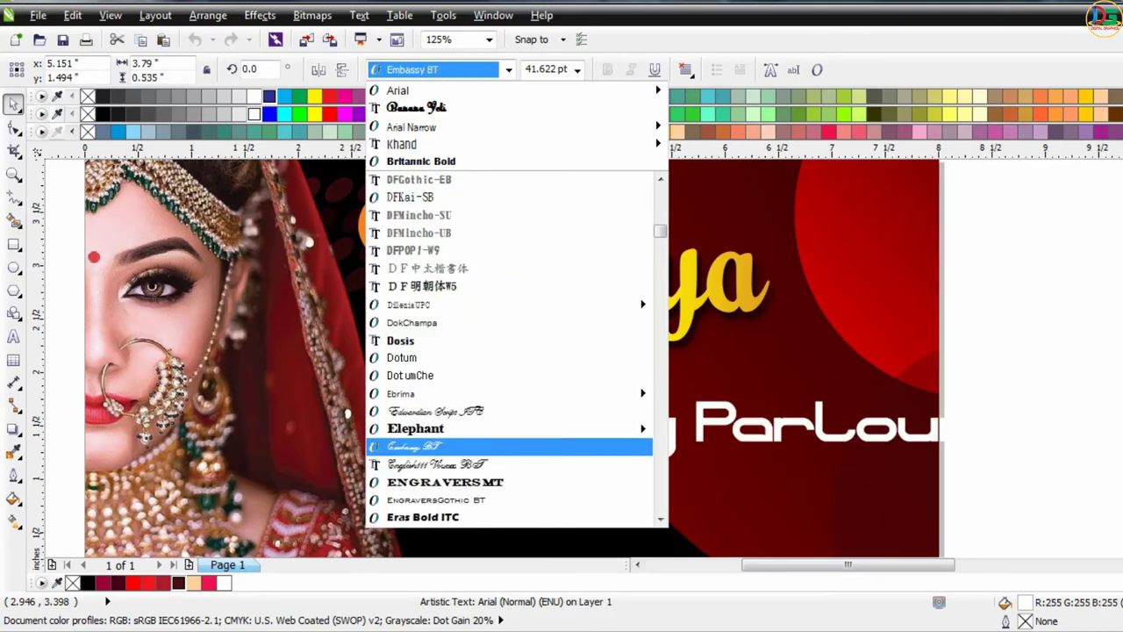
{"action": "scroll", "coordinate": [509, 430], "scroll_direction": "down", "scroll_amount": 2}
{"action": "scroll", "coordinate": [509, 464], "scroll_direction": "down", "scroll_amount": 1}
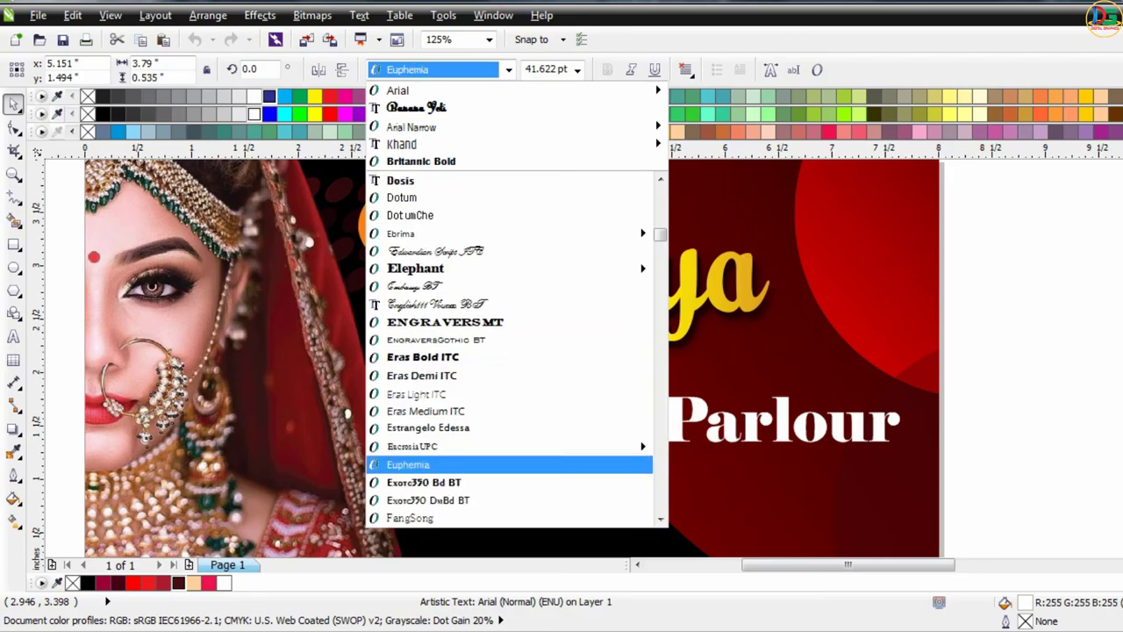
- Apply Exotc350 Bd BT to the subtitle, move it up, enlarge it, and delete 'Parlour'
{"action": "left_click", "coordinate": [509, 482]}
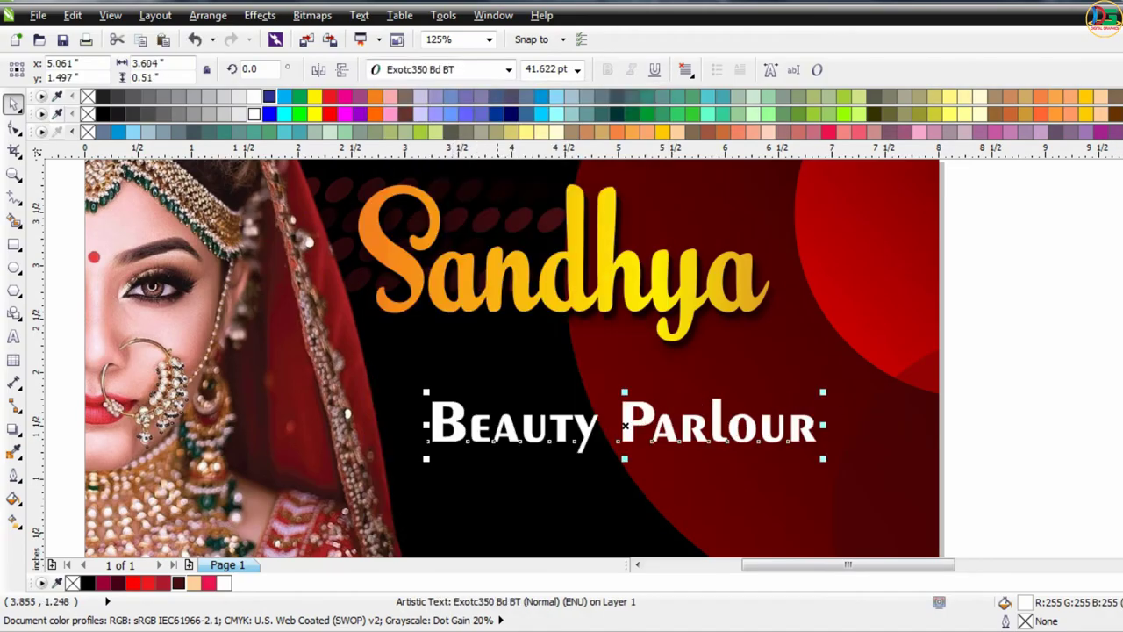
{"action": "left_click_drag", "start_coordinate": [514, 425], "coordinate": [483, 380]}
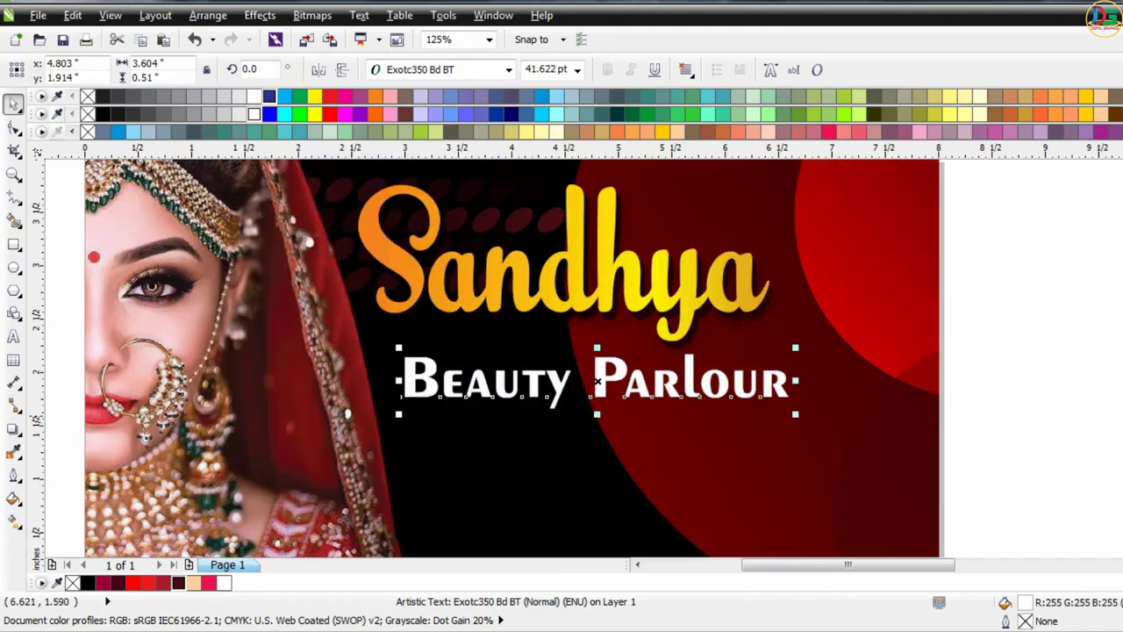
{"action": "mouse_move", "coordinate": [795, 414]}
{"action": "left_mouse_down"}
{"action": "mouse_move", "coordinate": [972, 524]}
{"action": "mouse_move", "coordinate": [927, 512]}
{"action": "left_mouse_up"}
{"action": "key", "text": "F8"}
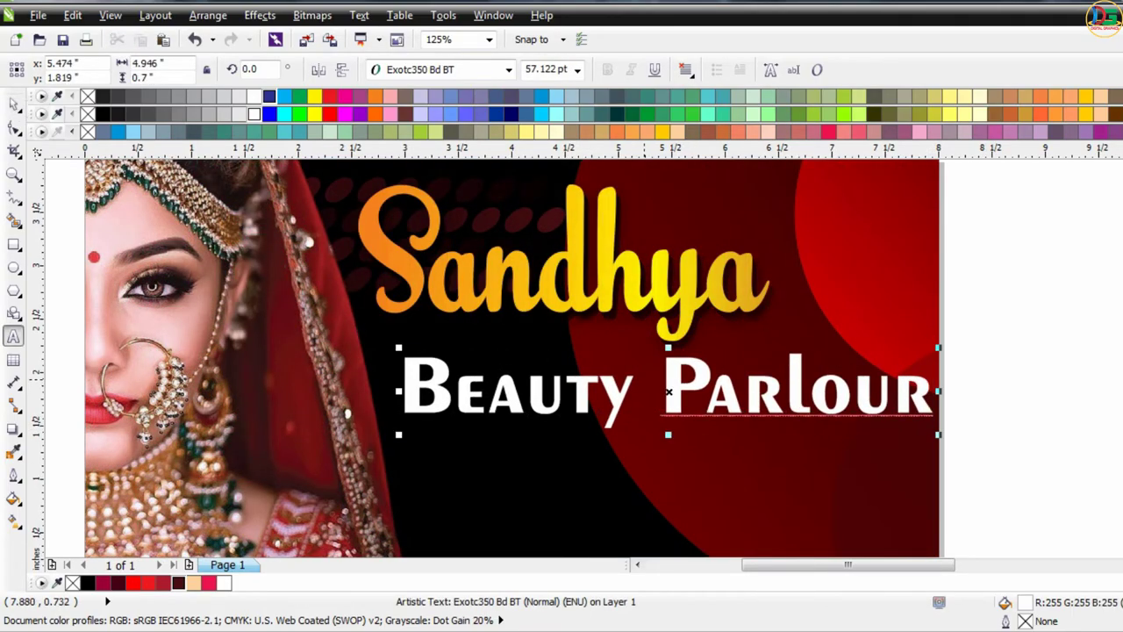
{"action": "left_click_drag", "start_coordinate": [665, 392], "coordinate": [932, 394]}
{"action": "key", "text": "Delete"}
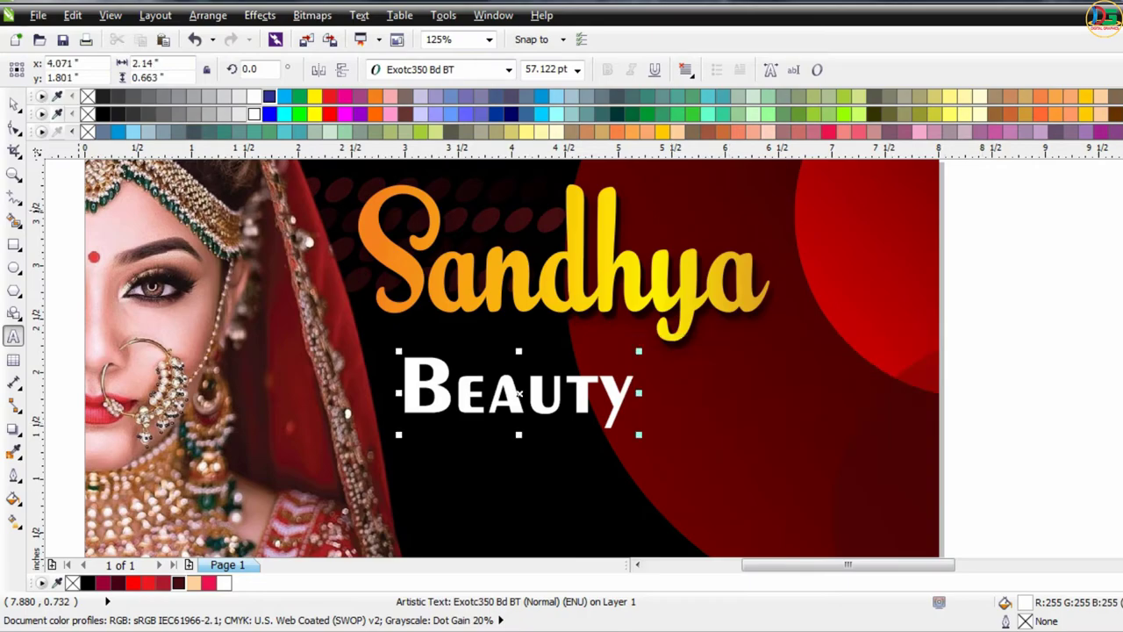
- Undo an accidental background move and resize 'Beauty' to about 71.5 pt just under Sandhya
{"action": "key", "text": "ctrl+space"}
{"action": "left_click_drag", "start_coordinate": [639, 433], "coordinate": [776, 480]}
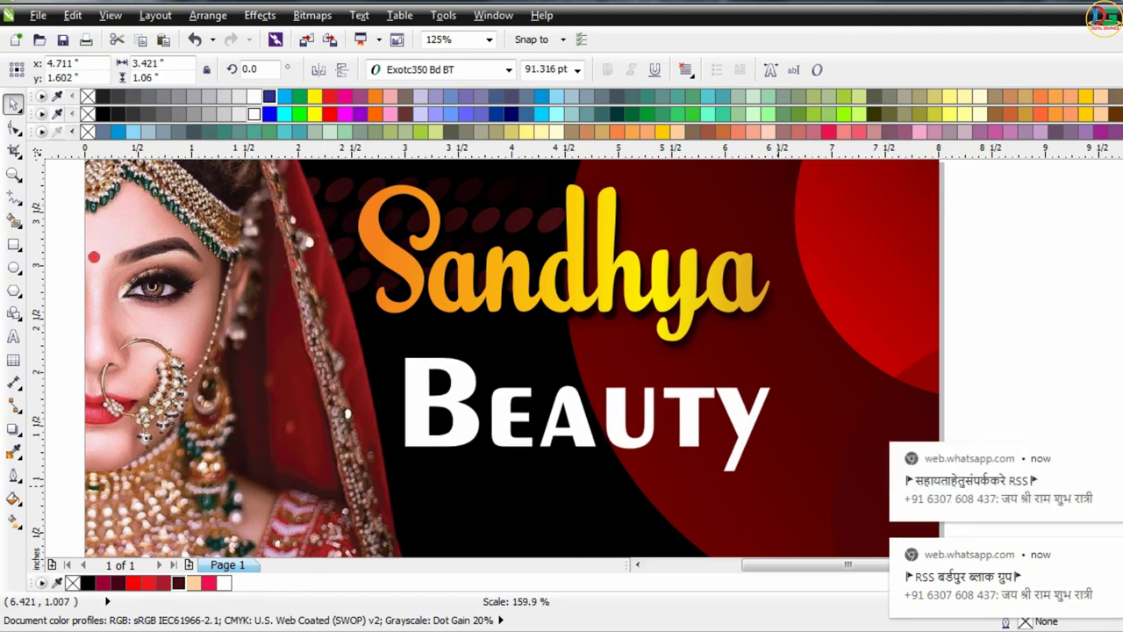
{"action": "left_click_drag", "start_coordinate": [773, 479], "coordinate": [770, 478]}
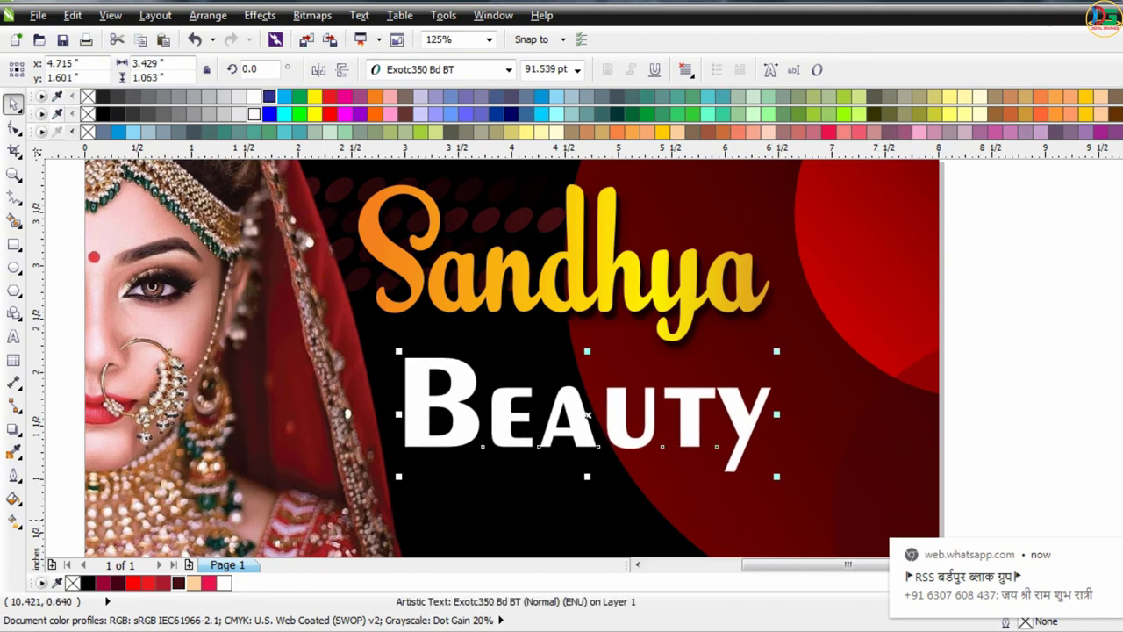
{"action": "key", "text": "Escape"}
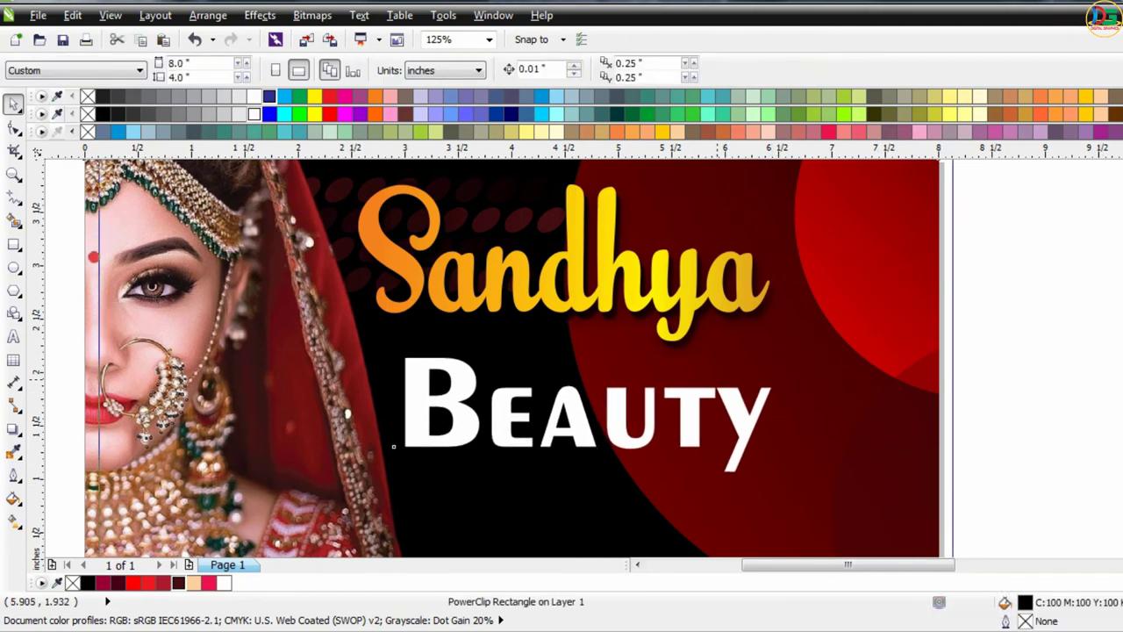
{"action": "left_click_drag", "start_coordinate": [394, 447], "coordinate": [407, 447]}
{"action": "key", "text": "ctrl+z"}
{"action": "key", "text": "Escape"}
{"action": "left_click_drag", "start_coordinate": [586, 416], "coordinate": [586, 394]}
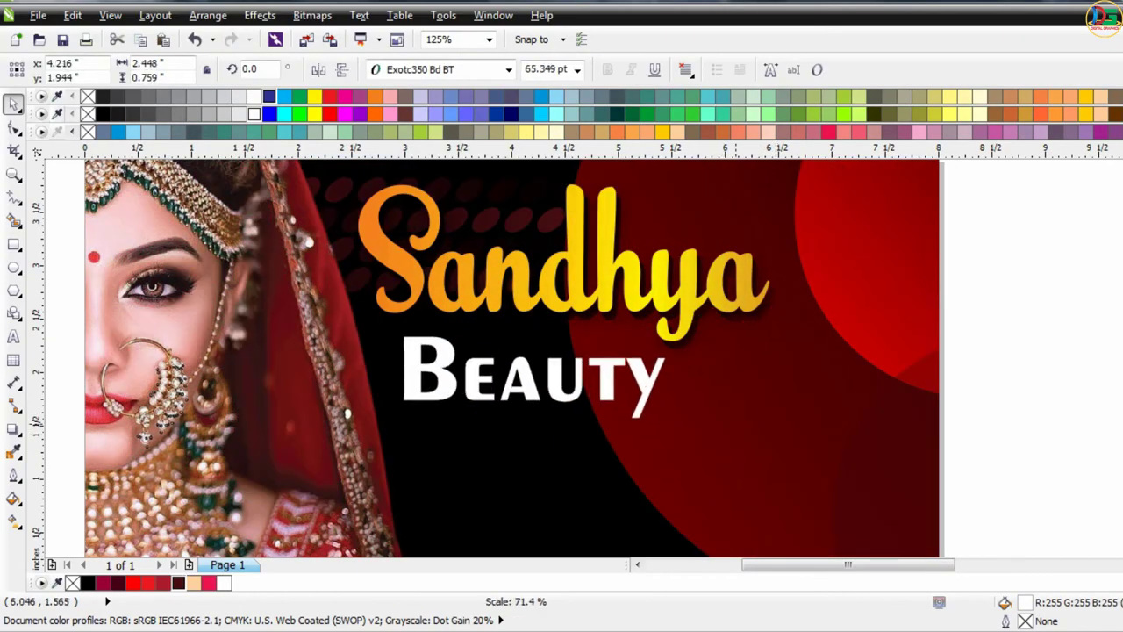
{"action": "left_click_drag", "start_coordinate": [776, 456], "coordinate": [696, 432]}
{"action": "left_click_drag", "start_coordinate": [546, 381], "coordinate": [538, 374]}
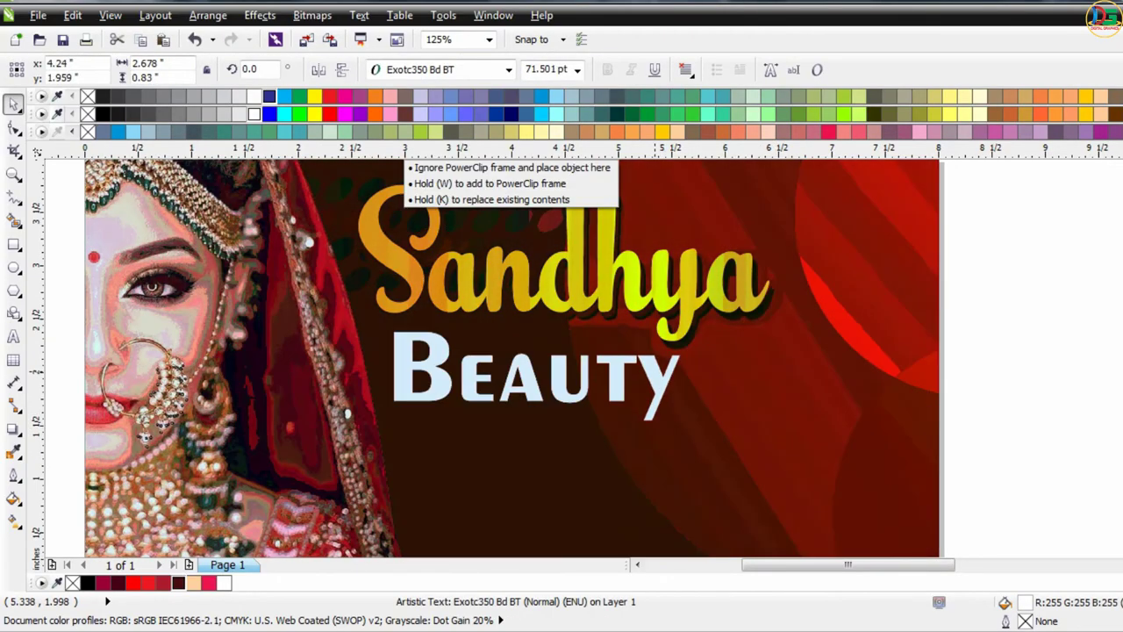
- Adjust the width of 'Beauty' so it ends under Sandhya
{"action": "scroll", "coordinate": [537, 375], "scroll_direction": "down", "scroll_amount": 1}
{"action": "scroll", "coordinate": [589, 363], "scroll_direction": "up", "scroll_amount": 1}
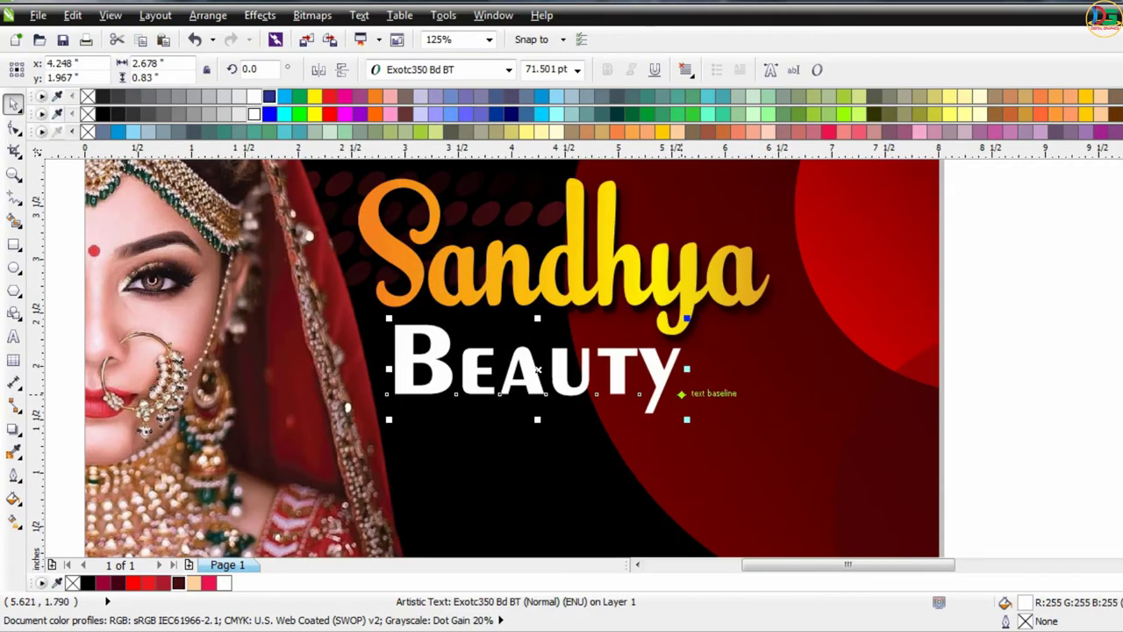
{"action": "left_click_drag", "start_coordinate": [675, 397], "coordinate": [757, 418]}
{"action": "left_click_drag", "start_coordinate": [754, 355], "coordinate": [662, 353]}
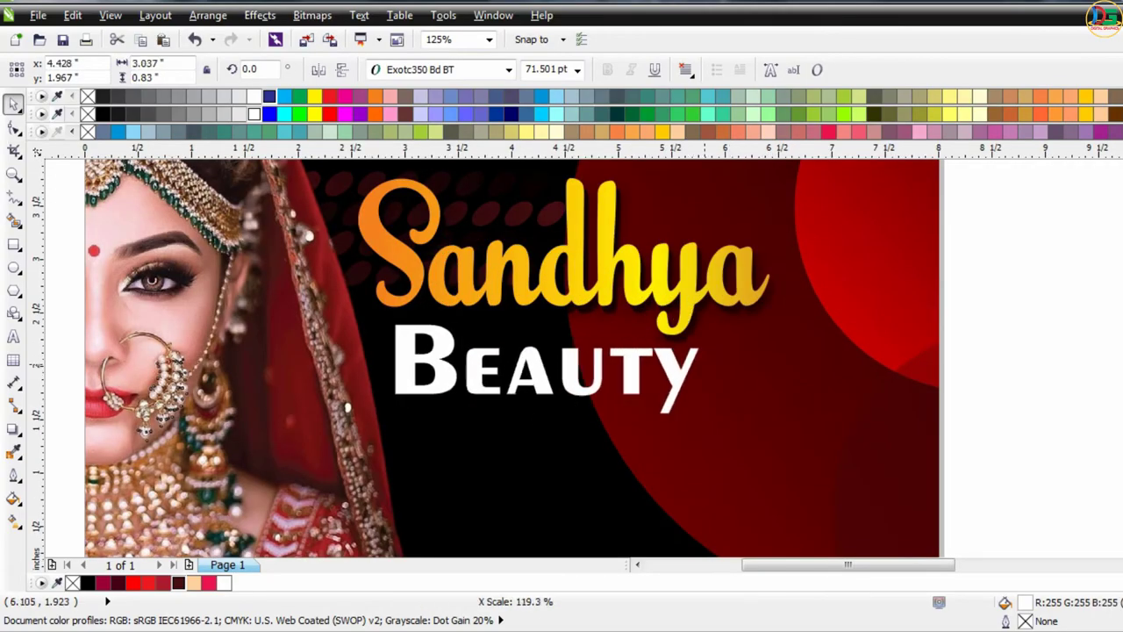
- Delete and retype the 't' in 'Beauty', then reselect the whole text object
{"action": "double_click", "coordinate": [663, 360]}
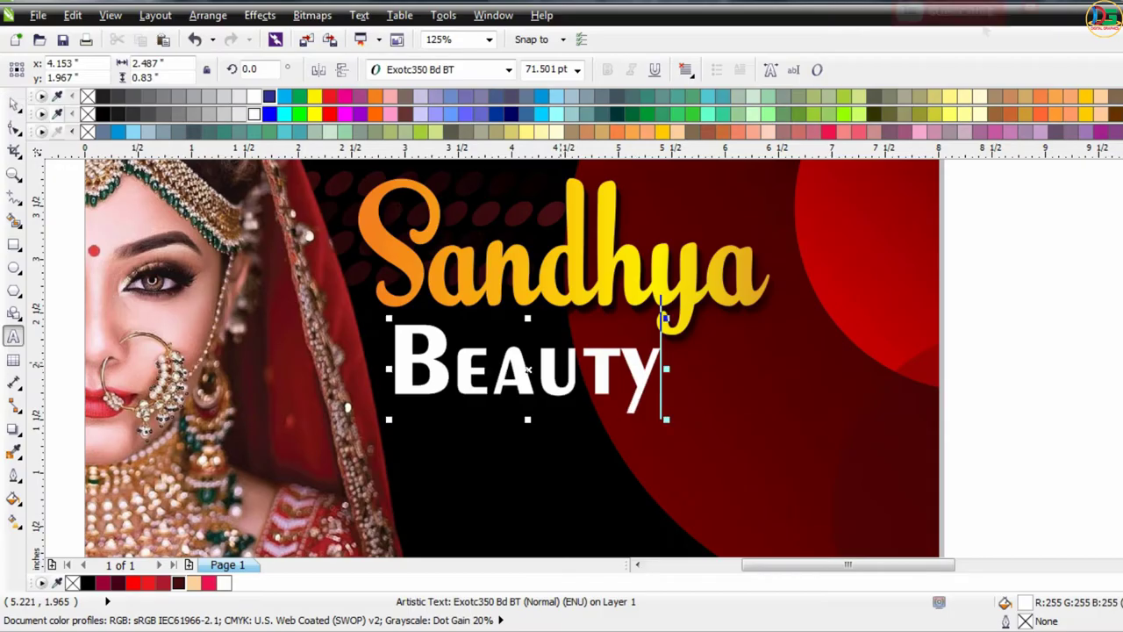
{"action": "left_click_drag", "start_coordinate": [623, 369], "coordinate": [581, 369]}
{"action": "key", "text": "Right"}
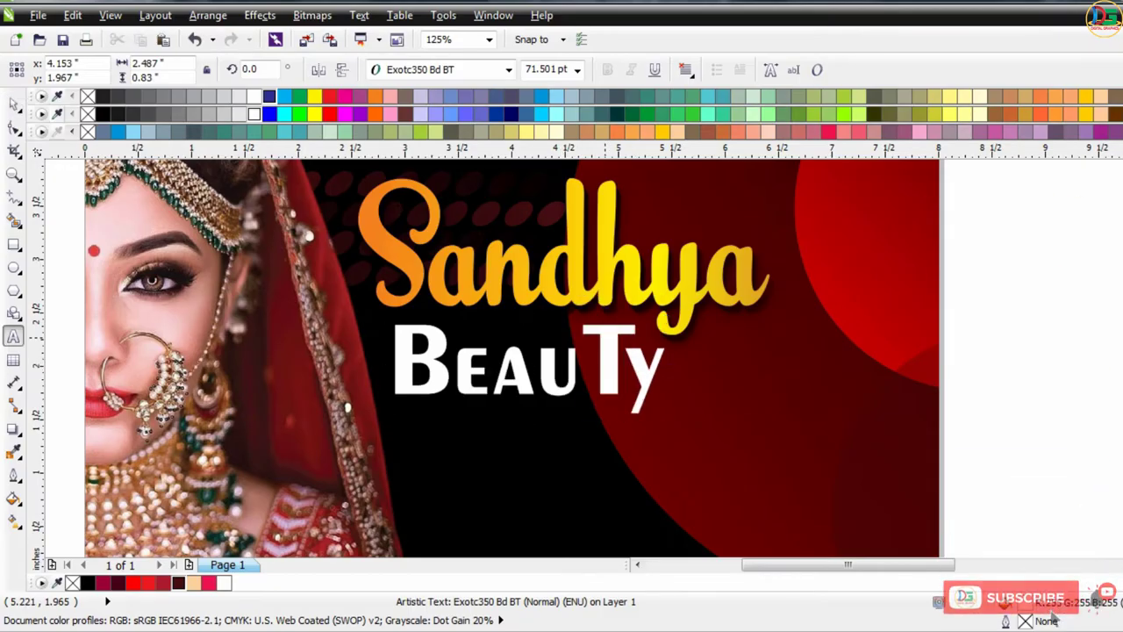
{"action": "key", "text": "BackSpace"}
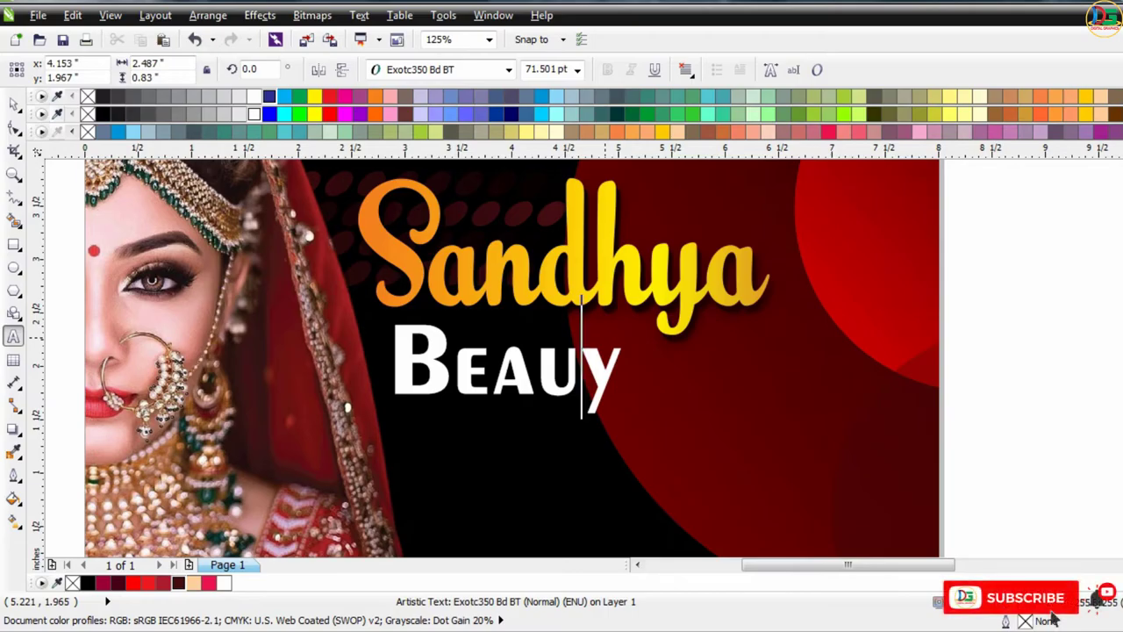
{"action": "type", "text": "t"}
{"action": "key", "text": "Escape"}
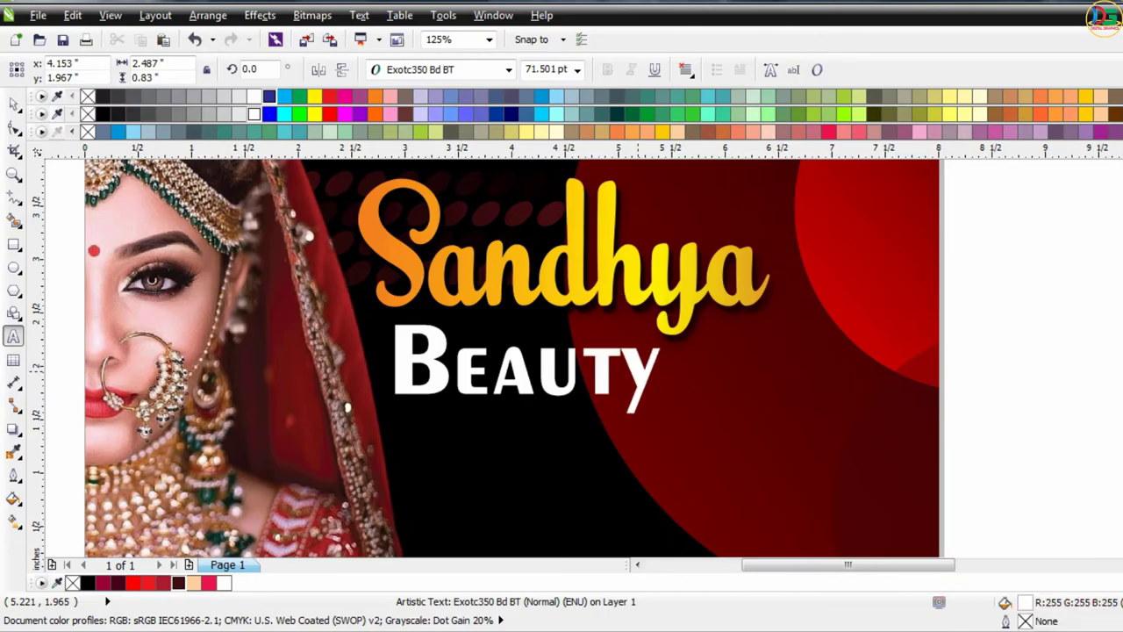
{"action": "key", "text": "ctrl+space"}
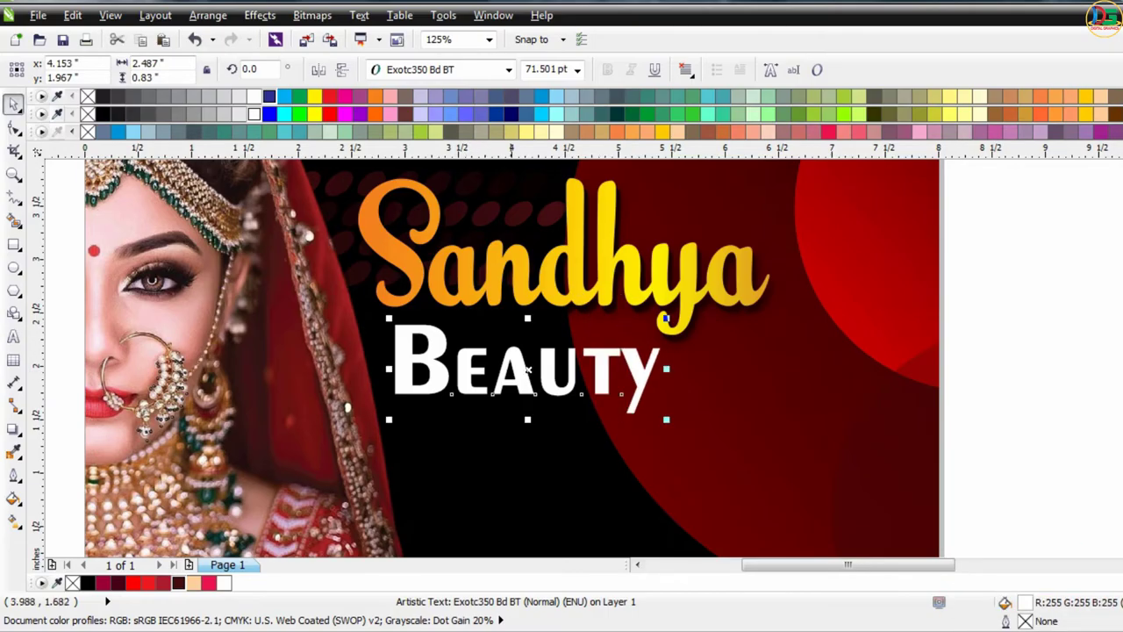
- Give 'Beauty' a linear fountain fill from grey to white
{"action": "key", "text": "g"}
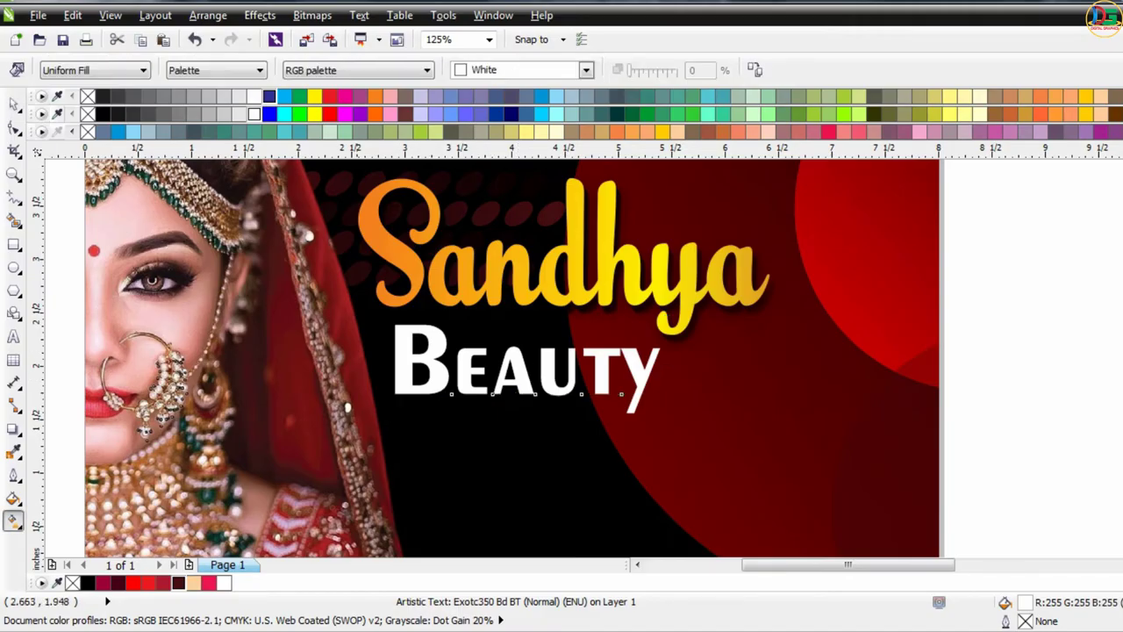
{"action": "left_click_drag", "start_coordinate": [370, 354], "coordinate": [660, 369]}
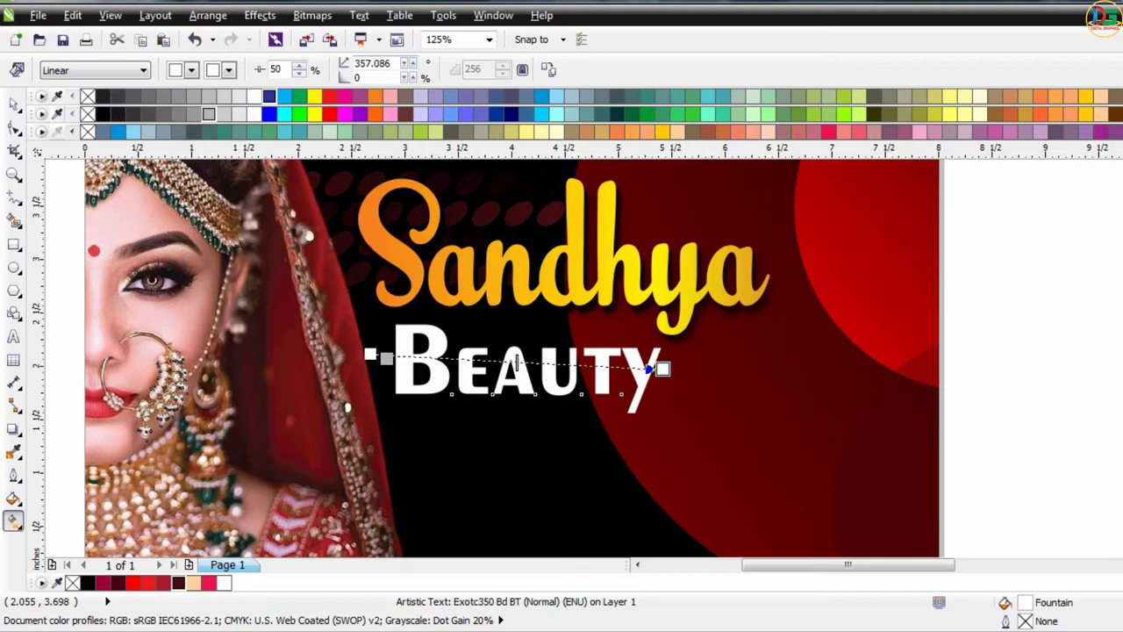
{"action": "left_click_drag", "start_coordinate": [383, 356], "coordinate": [370, 354]}
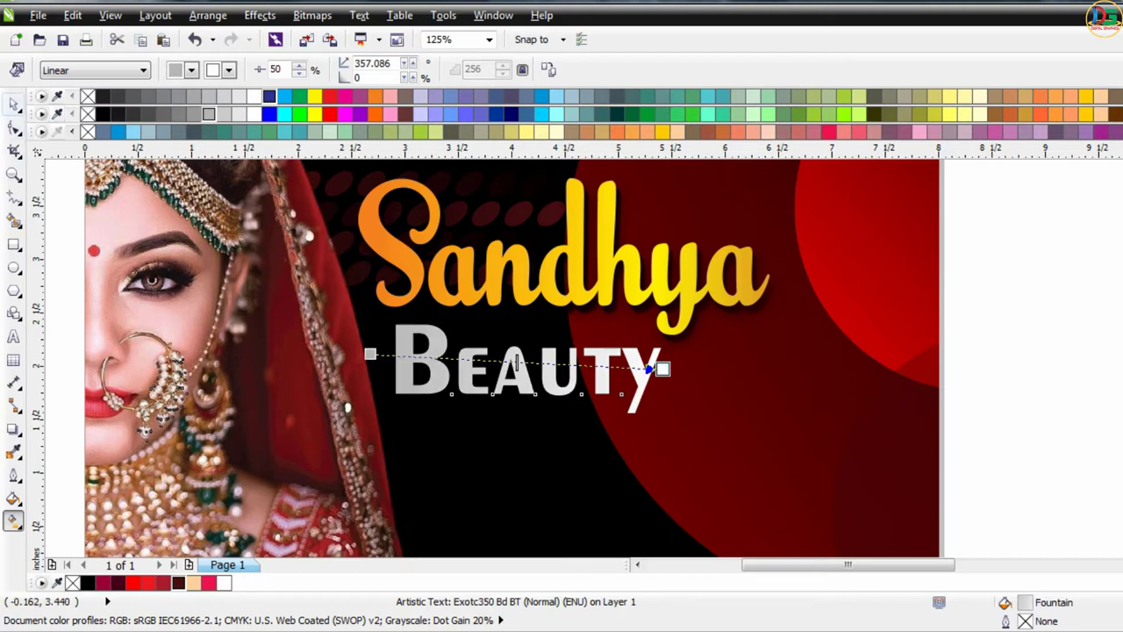
{"action": "key", "text": "space"}
{"action": "scroll", "coordinate": [558, 329], "scroll_direction": "up", "scroll_amount": 2}
{"action": "scroll", "coordinate": [557, 329], "scroll_direction": "down", "scroll_amount": 3}
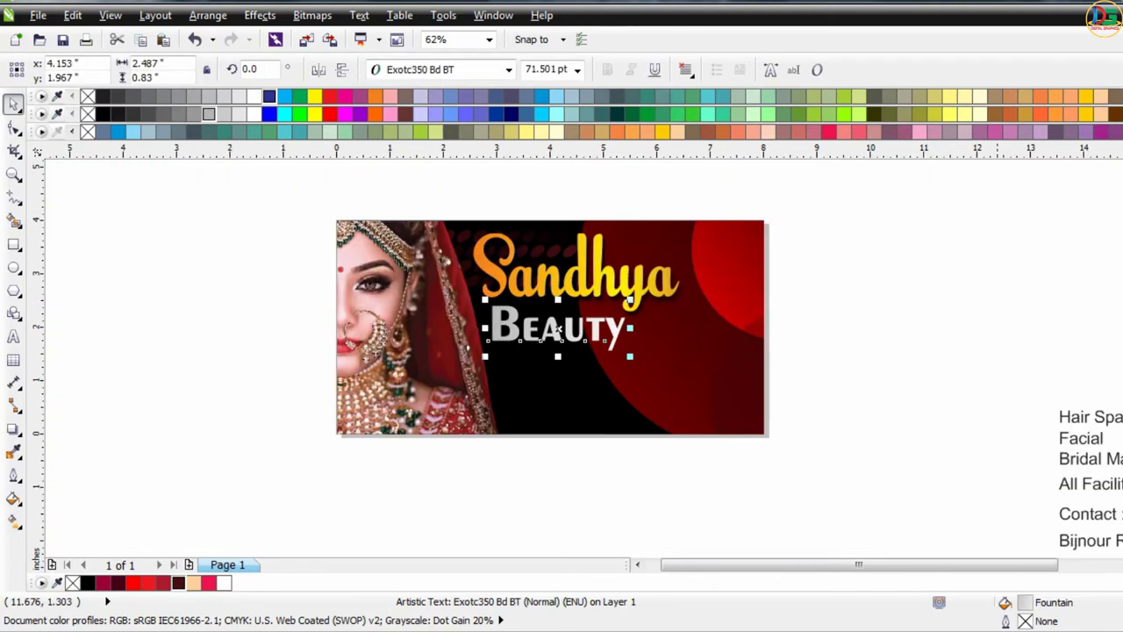
{"action": "key", "text": "Escape"}
- Duplicate 'Beauty' below itself and select all of the copy's text
{"action": "scroll", "coordinate": [733, 313], "scroll_direction": "up", "scroll_amount": 2}
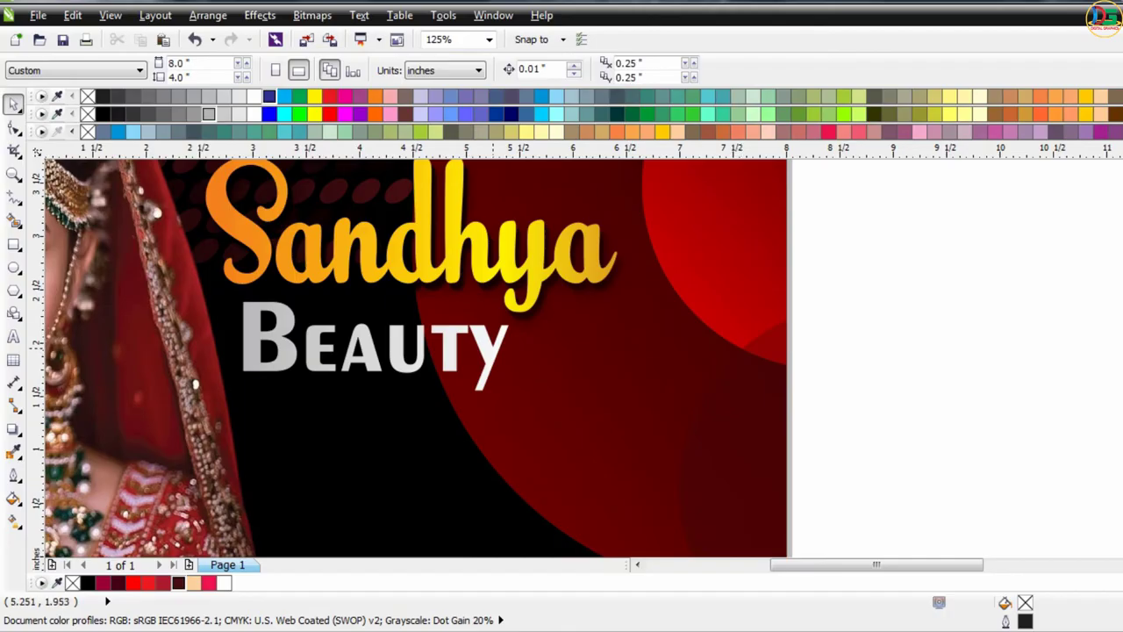
{"action": "left_click_drag", "start_coordinate": [377, 351], "coordinate": [423, 436]}
{"action": "double_click", "coordinate": [544, 430]}
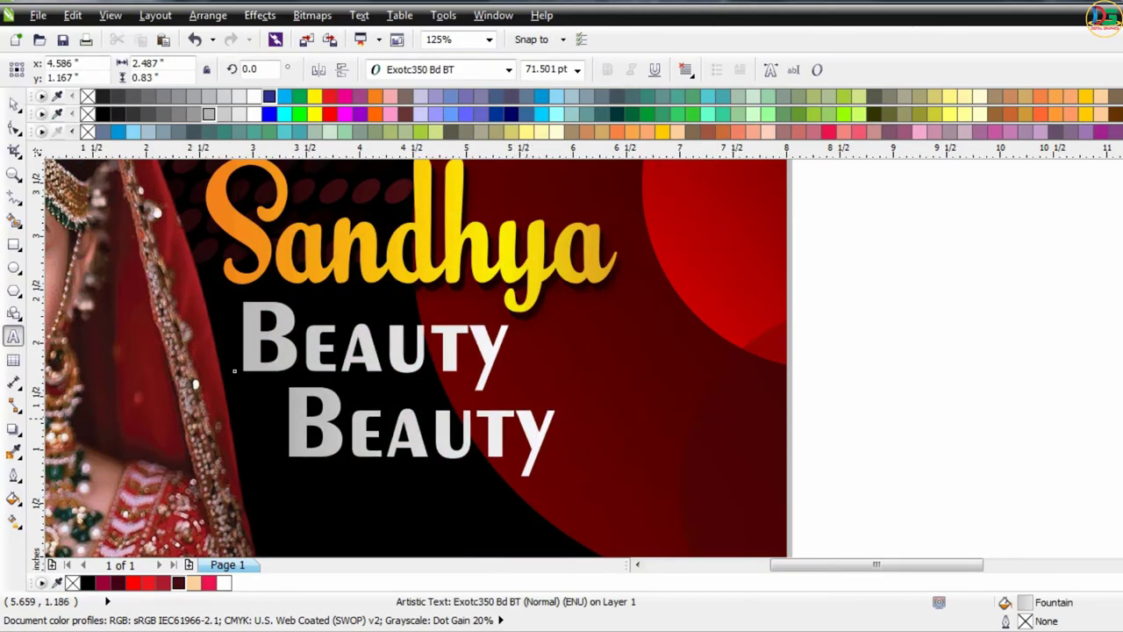
{"action": "key", "text": "ctrl+a"}
- Retype the copy as 'Parlour' and size it to about 74.8 pt under Beauty
{"action": "type", "text": "Parlour"}
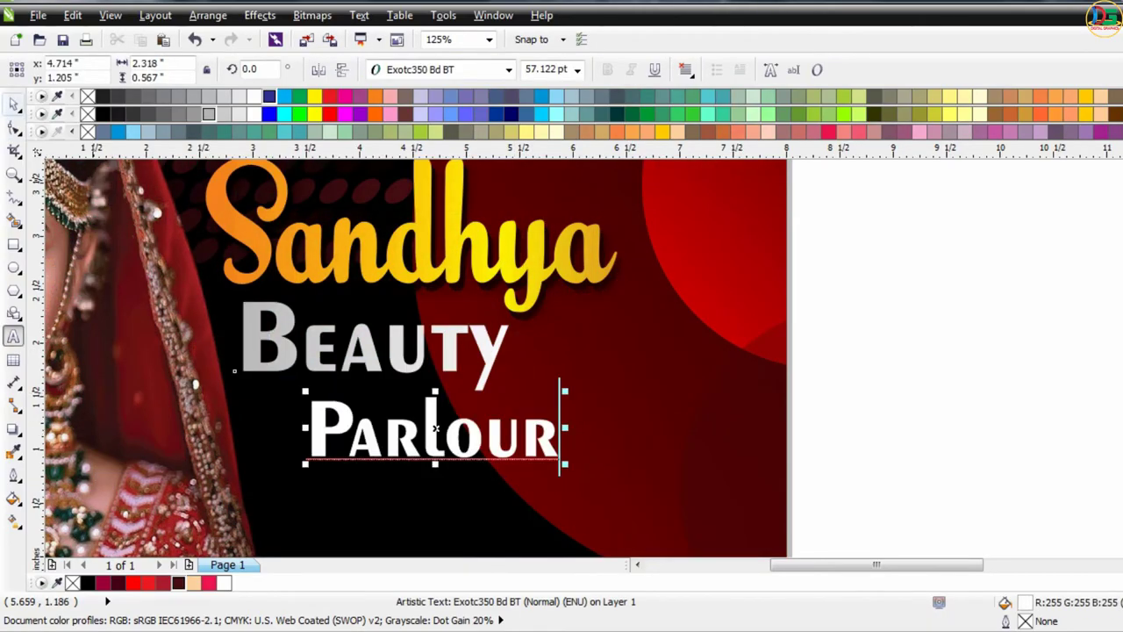
{"action": "key", "text": "ctrl+space"}
{"action": "left_click_drag", "start_coordinate": [565, 392], "coordinate": [586, 372]}
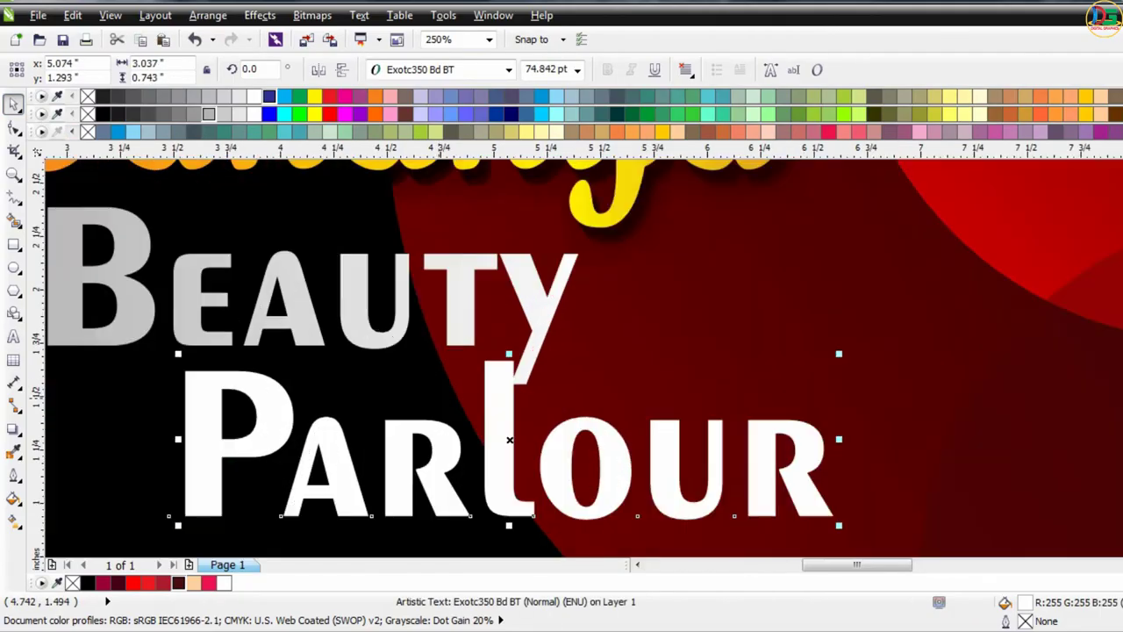
{"action": "scroll", "coordinate": [438, 402], "scroll_direction": "up", "scroll_amount": 1}
{"action": "left_click_drag", "start_coordinate": [494, 439], "coordinate": [471, 423]}
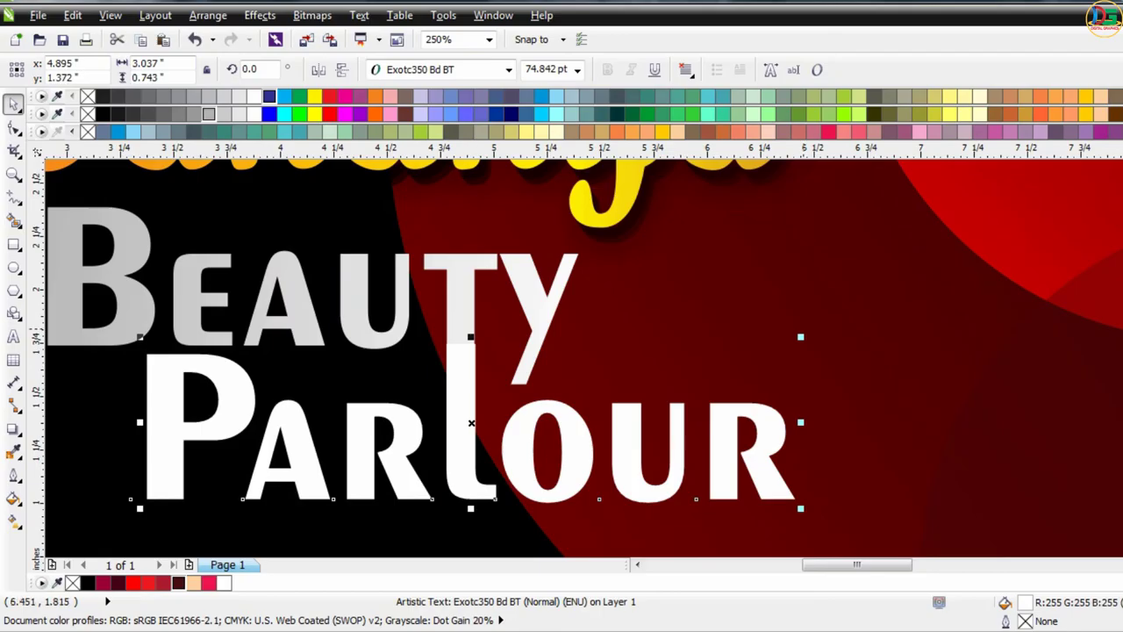
{"action": "left_click_drag", "start_coordinate": [802, 335], "coordinate": [798, 338]}
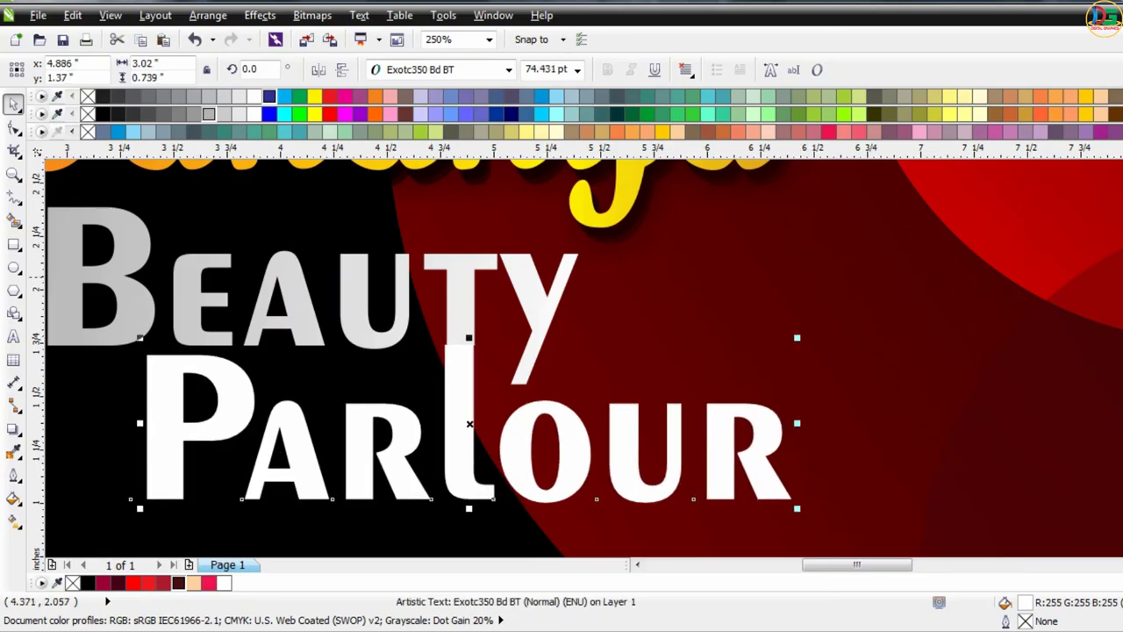
{"action": "scroll", "coordinate": [391, 312], "scroll_direction": "up", "scroll_amount": 1}
- Nudge Parlour into position and fill it with 10% grey
{"action": "key", "text": "Right"}
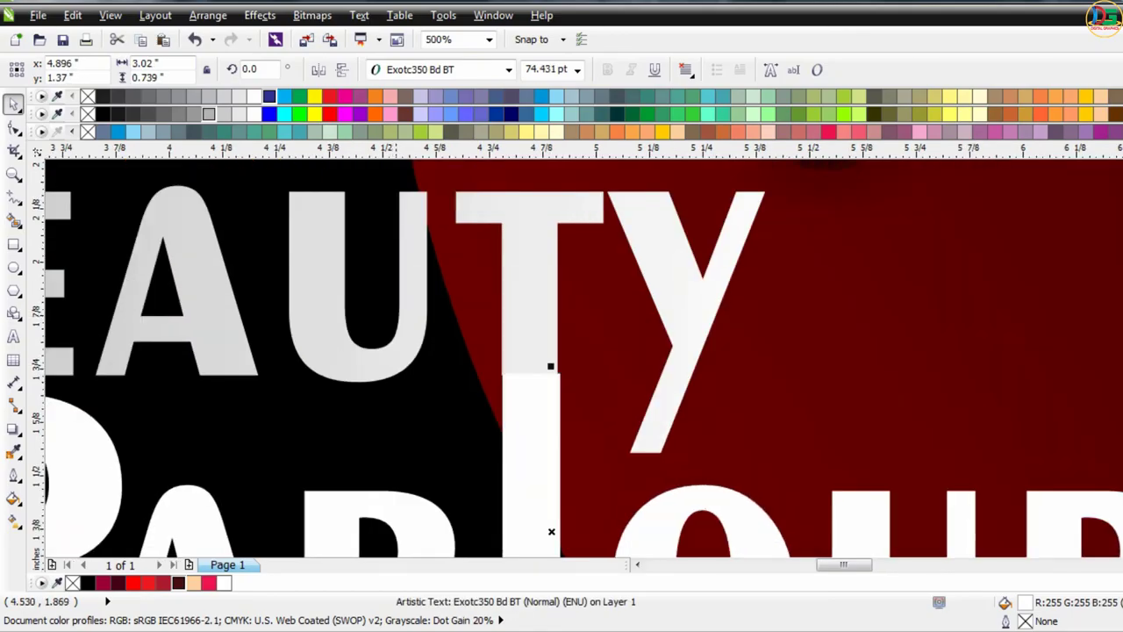
{"action": "scroll", "coordinate": [529, 400], "scroll_direction": "up", "scroll_amount": 1}
{"action": "left_click_drag", "start_coordinate": [565, 368], "coordinate": [562, 373]}
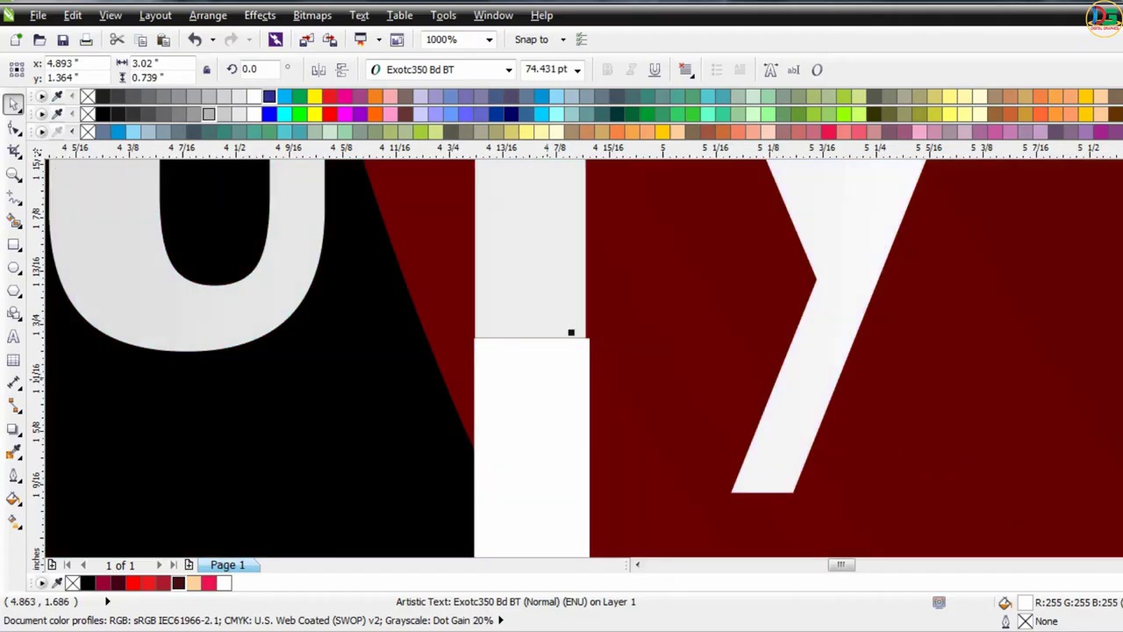
{"action": "key", "text": "Left"}
{"action": "key", "text": "Up"}
{"action": "key", "text": "Right"}
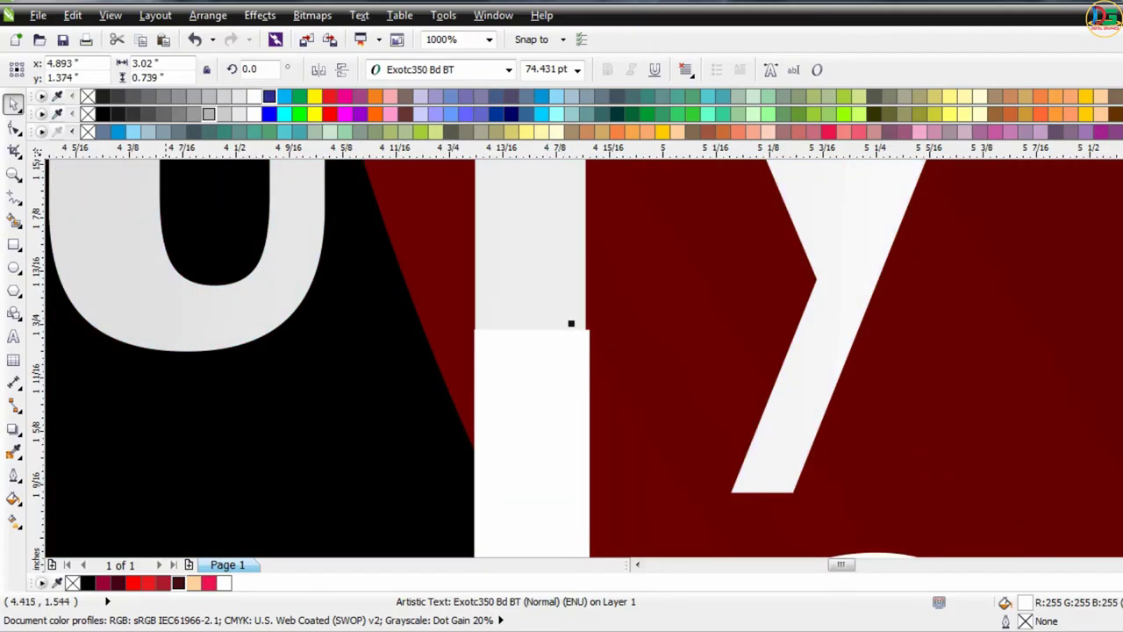
{"action": "left_click", "coordinate": [229, 96]}
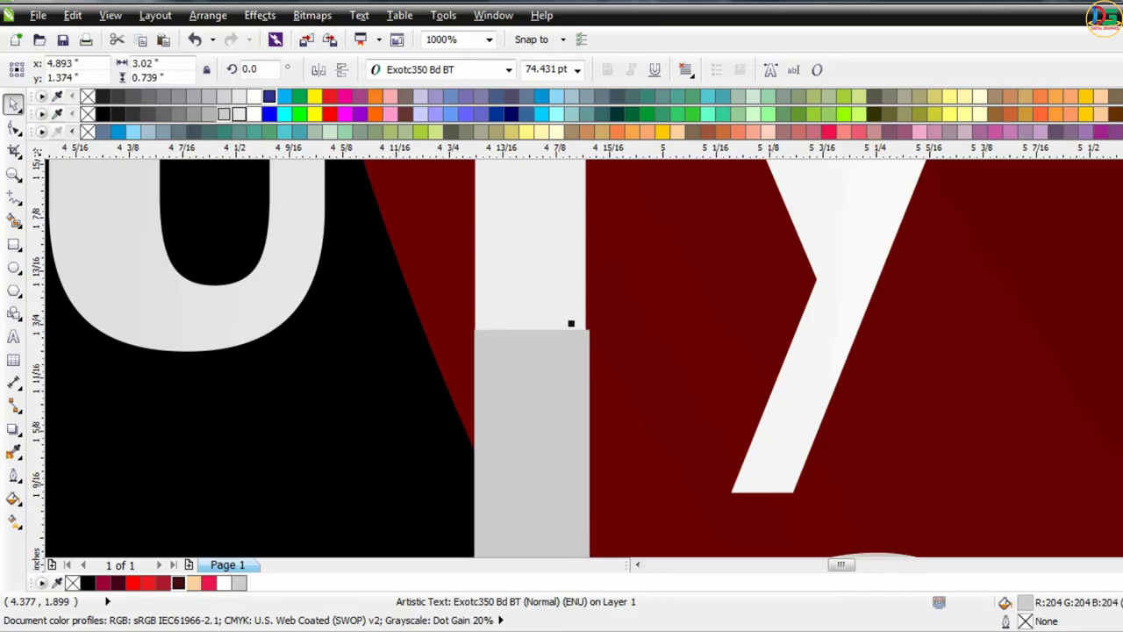
{"action": "left_click", "coordinate": [244, 96]}
- Fine-tune Parlour's size and position so its l lines up under the T
{"action": "scroll", "coordinate": [384, 195], "scroll_direction": "down", "scroll_amount": 4}
{"action": "scroll", "coordinate": [439, 219], "scroll_direction": "down", "scroll_amount": 1}
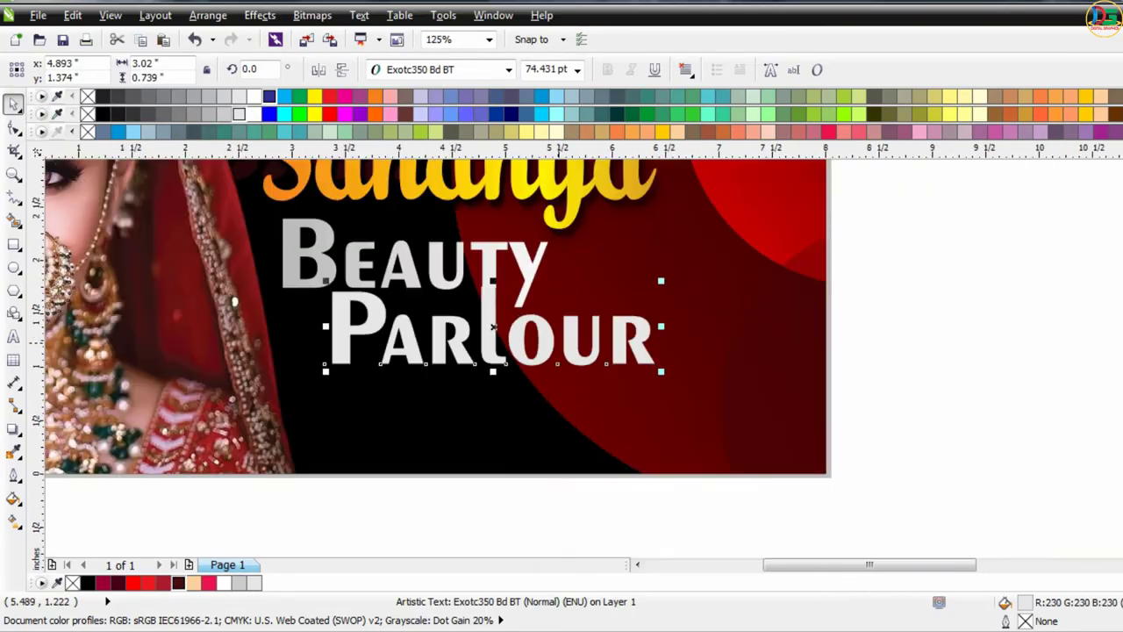
{"action": "scroll", "coordinate": [488, 249], "scroll_direction": "up", "scroll_amount": 2}
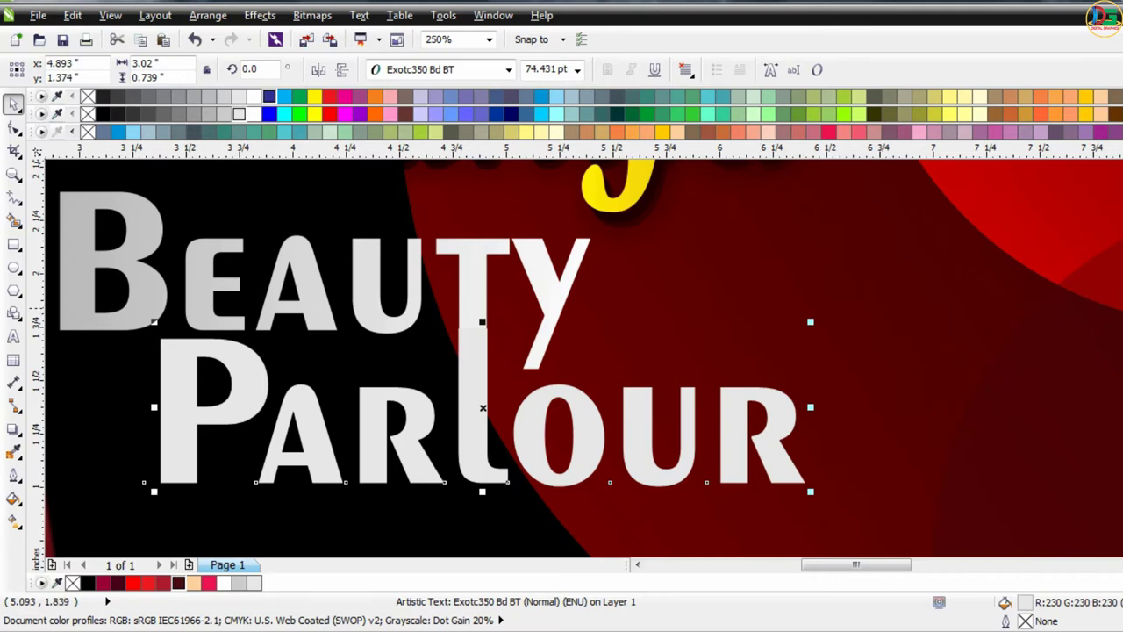
{"action": "scroll", "coordinate": [528, 303], "scroll_direction": "up", "scroll_amount": 2}
{"action": "scroll", "coordinate": [880, 357], "scroll_direction": "down", "scroll_amount": 1}
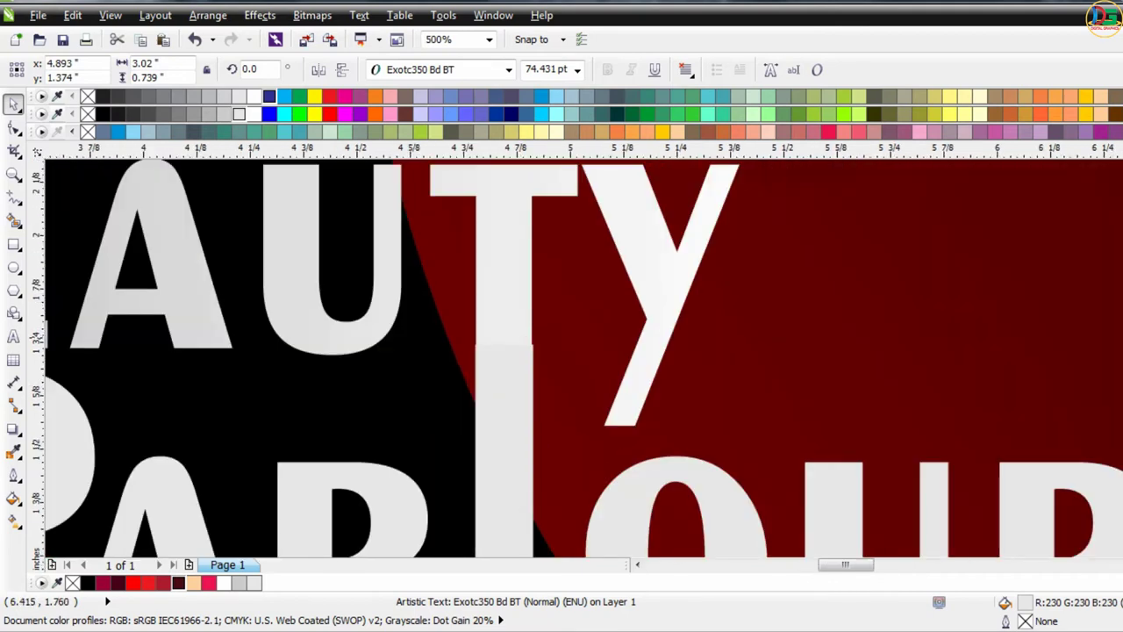
{"action": "left_click_drag", "start_coordinate": [1122, 330], "coordinate": [1122, 333]}
{"action": "key", "text": "Right"}
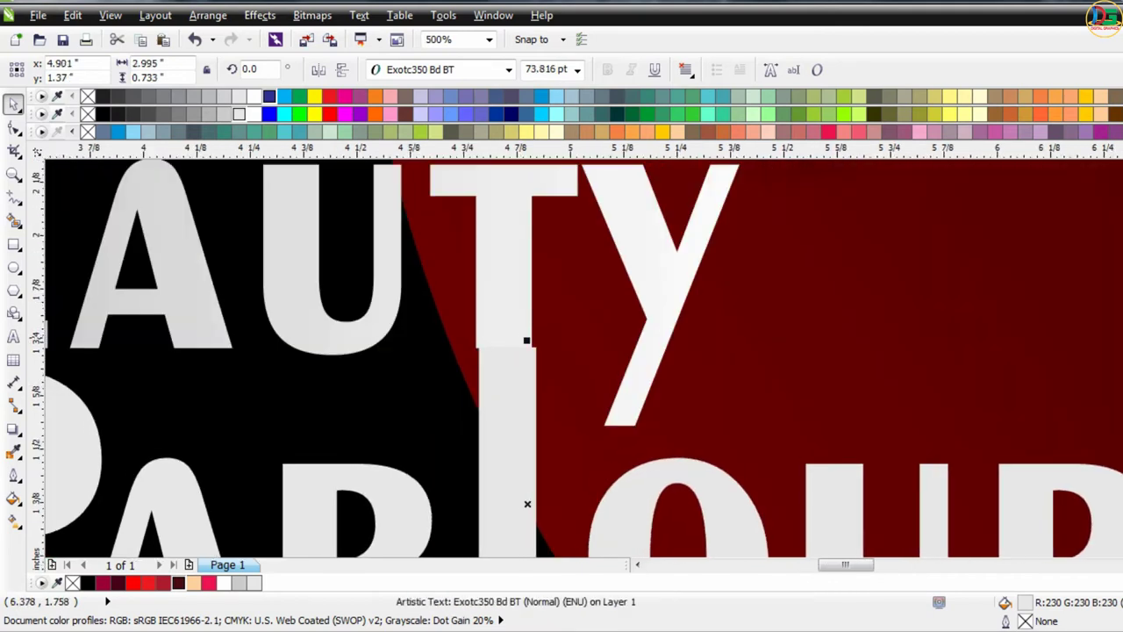
{"action": "scroll", "coordinate": [521, 380], "scroll_direction": "up", "scroll_amount": 1}
{"action": "scroll", "coordinate": [519, 324], "scroll_direction": "up", "scroll_amount": 1}
{"action": "mouse_move", "coordinate": [520, 325]}
{"action": "left_mouse_down"}
{"action": "mouse_move", "coordinate": [507, 326]}
{"action": "mouse_move", "coordinate": [527, 301]}
{"action": "left_mouse_up"}
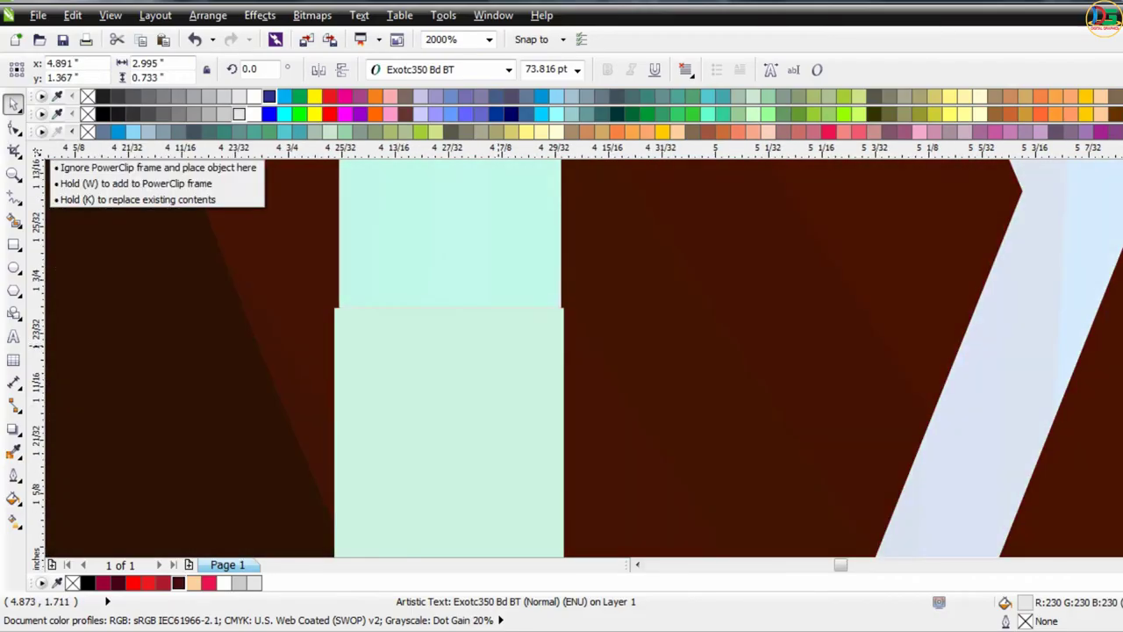
- Nudge PARLOUR to meet BEAUTY's T, then zoom out to view the card
{"action": "left_click", "coordinate": [115, 380], "text": "shift"}
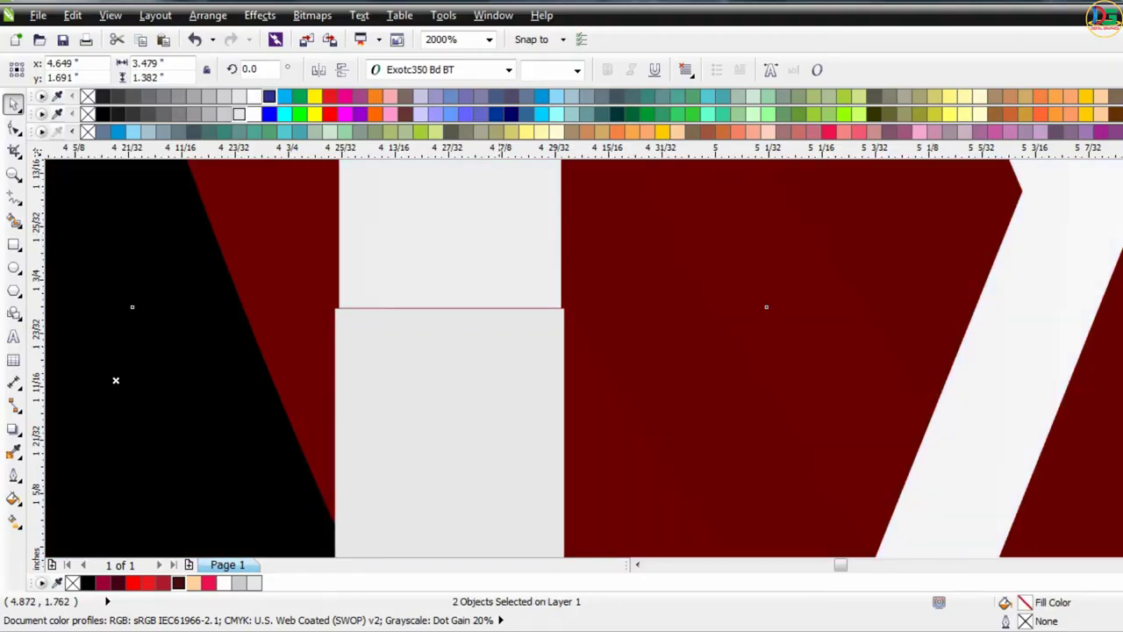
{"action": "left_click", "coordinate": [527, 301]}
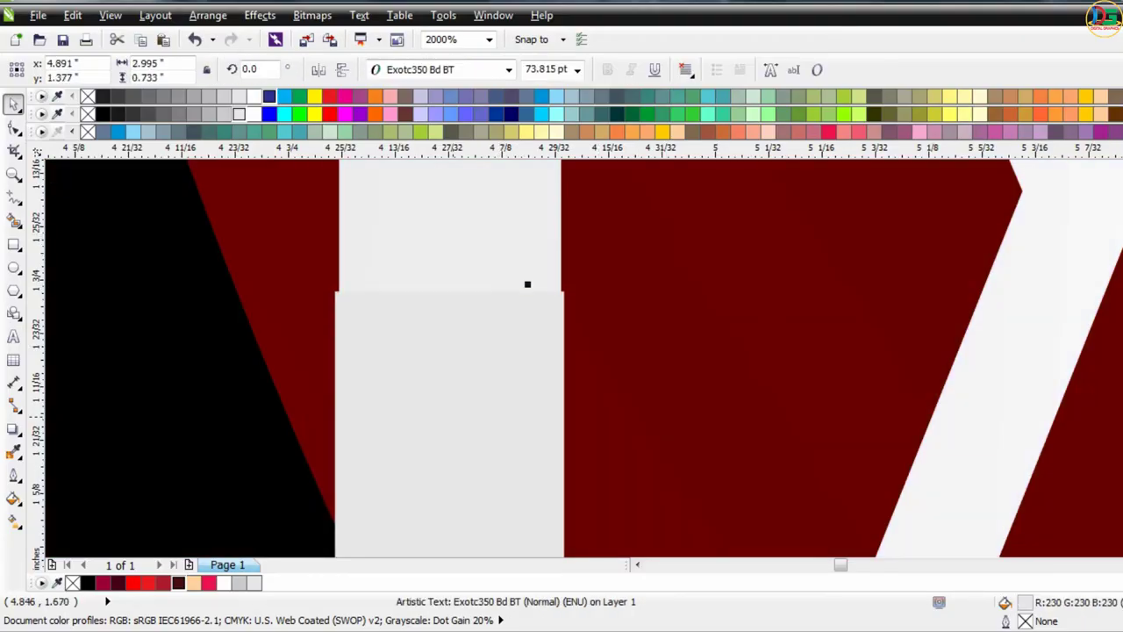
{"action": "key", "text": "F3"}
{"action": "key", "text": "shift+F2"}
{"action": "key", "text": "F4"}
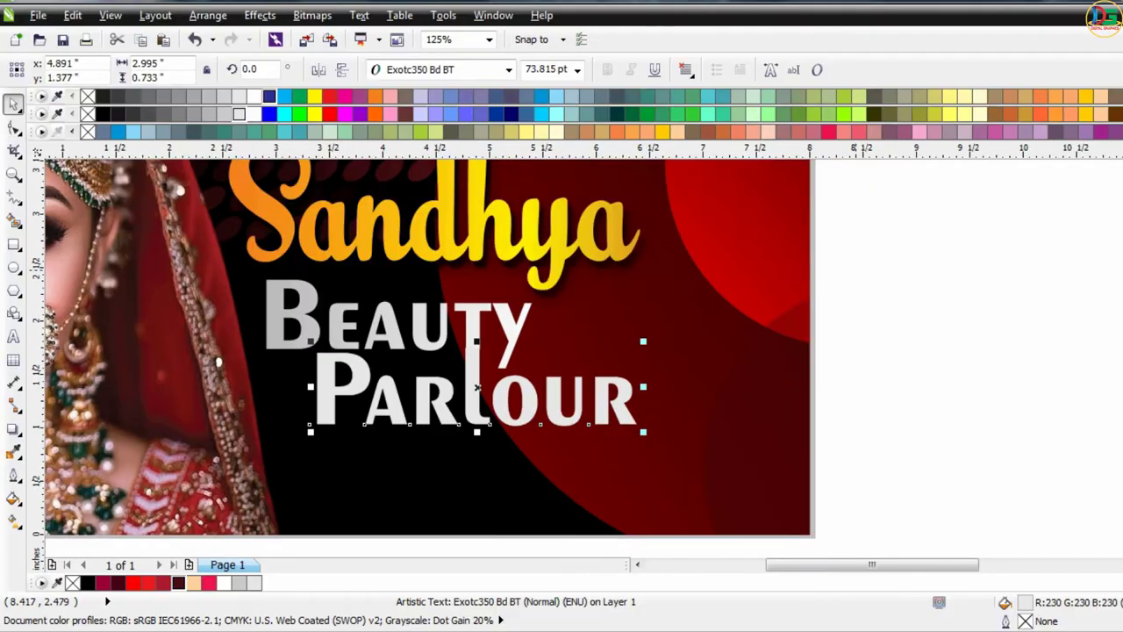
{"action": "key", "text": "Escape"}
{"action": "scroll", "coordinate": [399, 311], "scroll_direction": "down", "scroll_amount": 1}
- Group the BEAUTY and PARLOUR text objects together
{"action": "scroll", "coordinate": [430, 315], "scroll_direction": "up", "scroll_amount": 1}
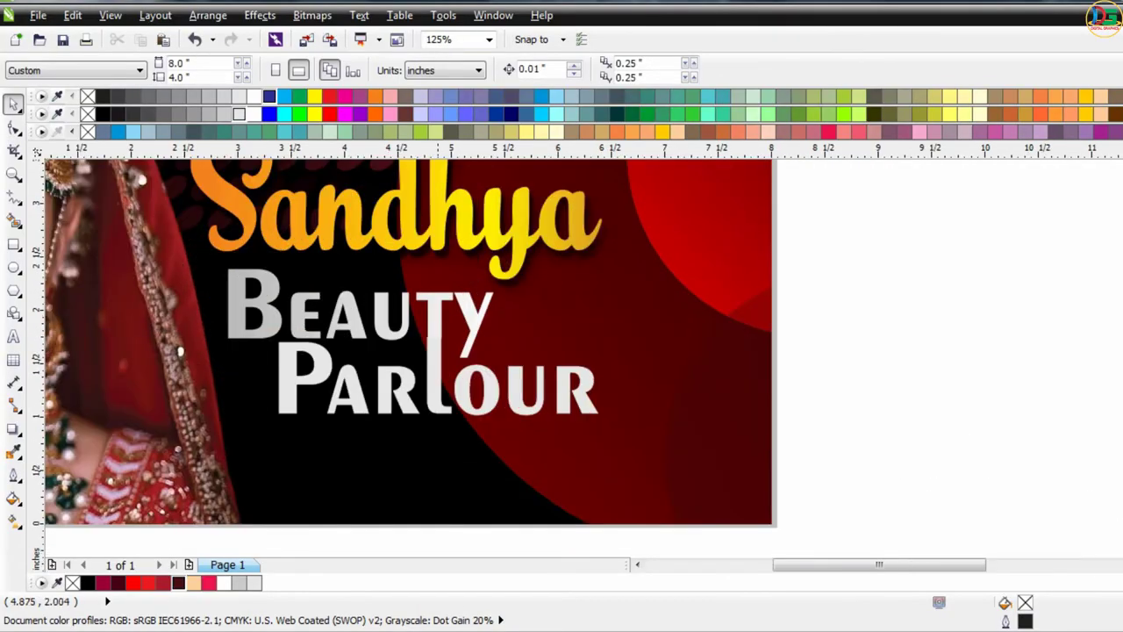
{"action": "left_click", "coordinate": [519, 374]}
{"action": "left_click", "coordinate": [562, 379], "text": "shift"}
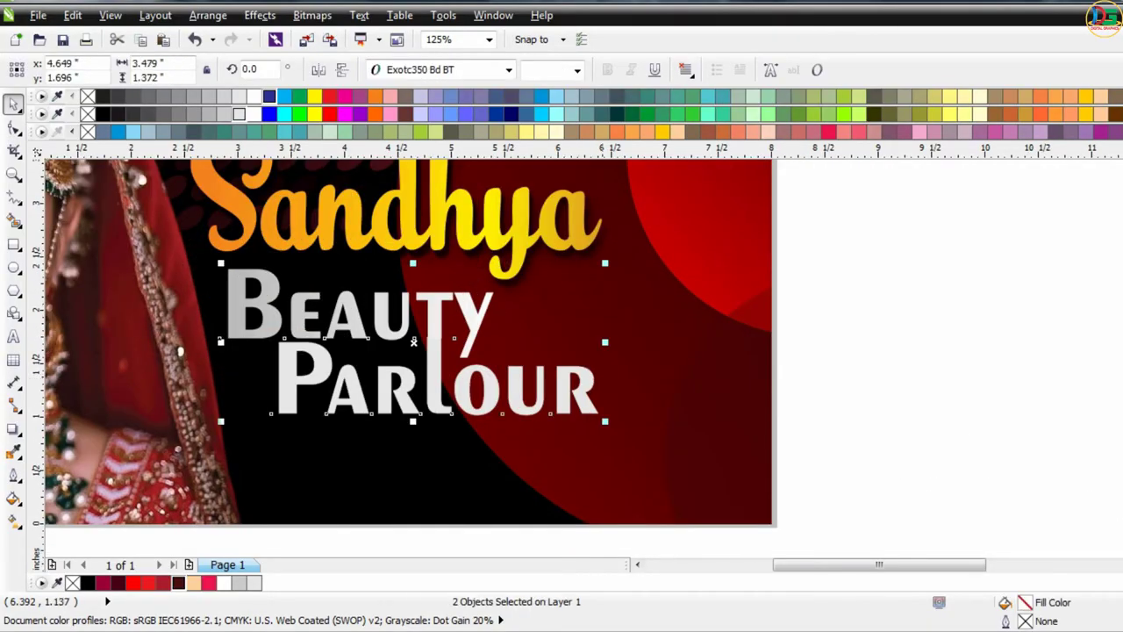
{"action": "key", "text": "ctrl+g"}
- Resize the subtitle group and move it slightly right and up beneath Sandhya
{"action": "left_click_drag", "start_coordinate": [604, 264], "coordinate": [591, 267]}
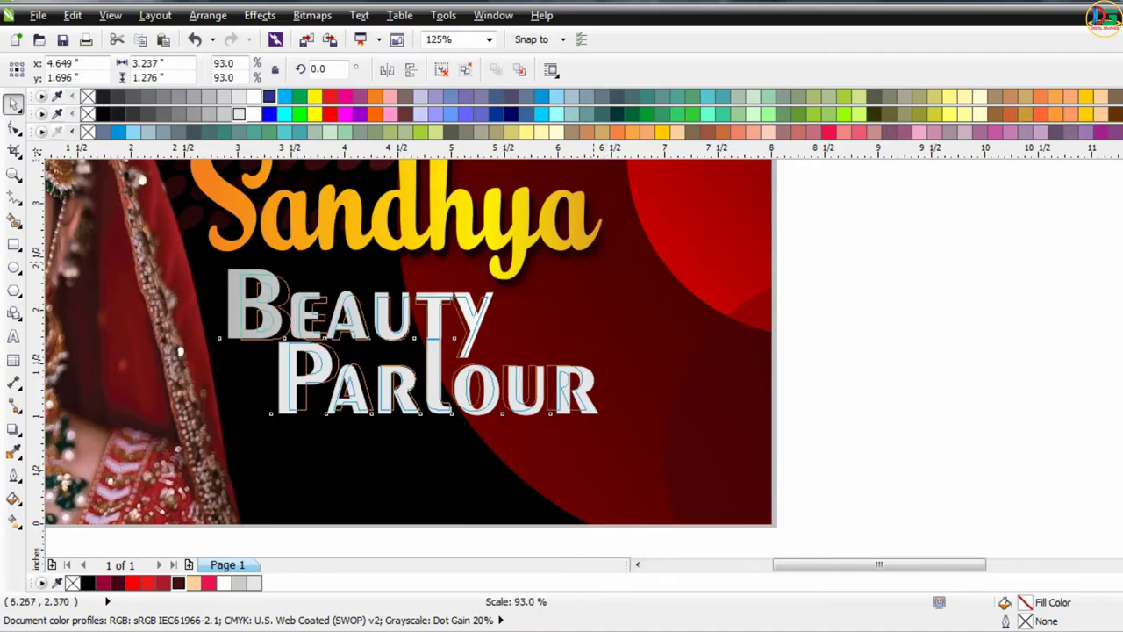
{"action": "left_click_drag", "start_coordinate": [413, 342], "coordinate": [407, 325]}
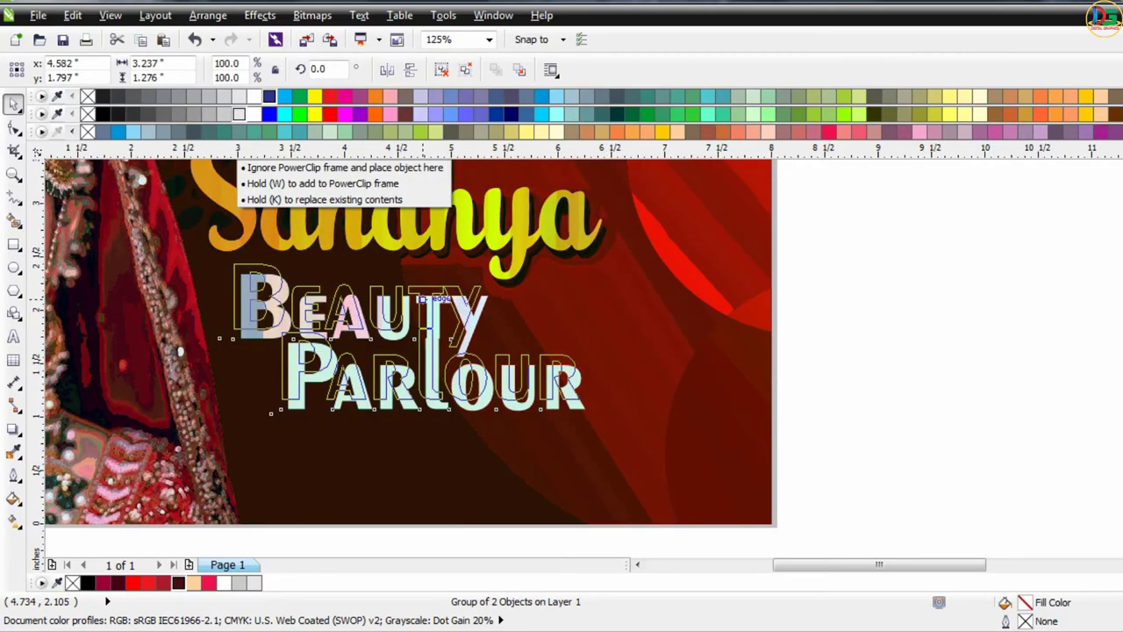
{"action": "scroll", "coordinate": [444, 295], "scroll_direction": "down", "scroll_amount": 1}
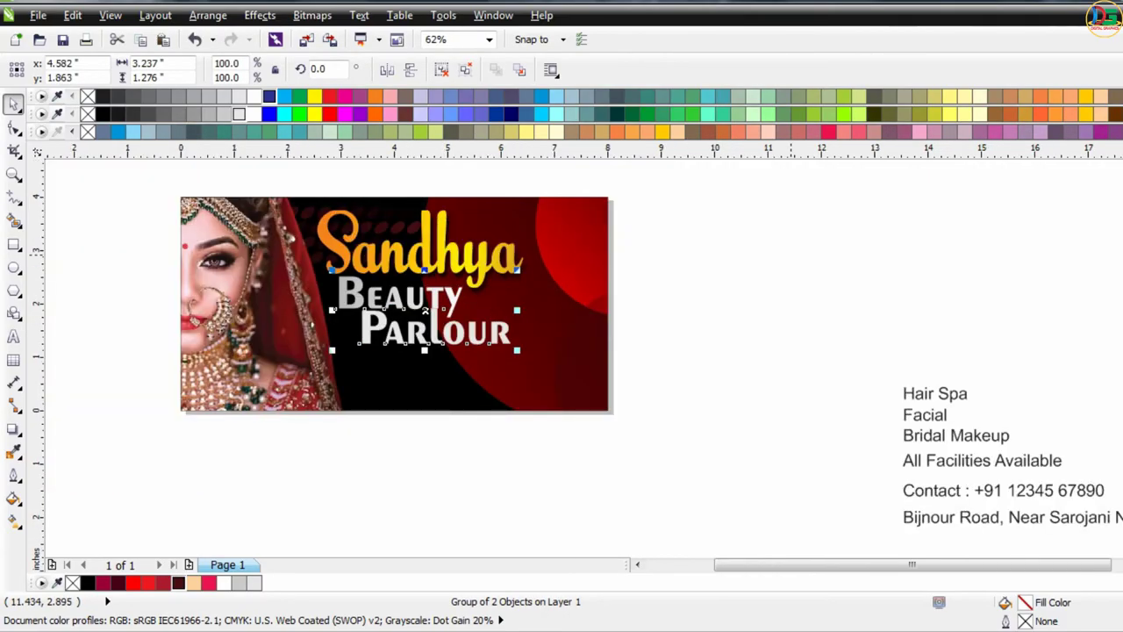
{"action": "scroll", "coordinate": [425, 311], "scroll_direction": "up", "scroll_amount": 1}
{"action": "mouse_move", "coordinate": [544, 390]}
{"action": "left_mouse_down"}
{"action": "mouse_move", "coordinate": [750, 456]}
{"action": "mouse_move", "coordinate": [593, 394]}
{"action": "left_mouse_up"}
{"action": "left_click_drag", "start_coordinate": [478, 308], "coordinate": [489, 321]}
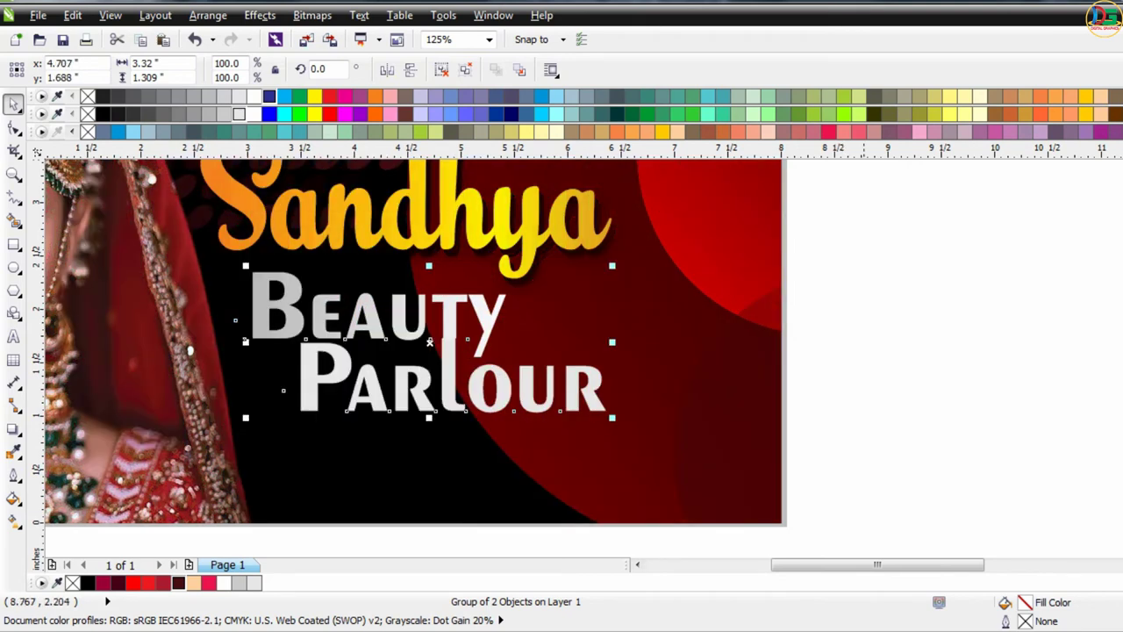
{"action": "key", "text": "Escape"}
{"action": "scroll", "coordinate": [489, 321], "scroll_direction": "down", "scroll_amount": 2}
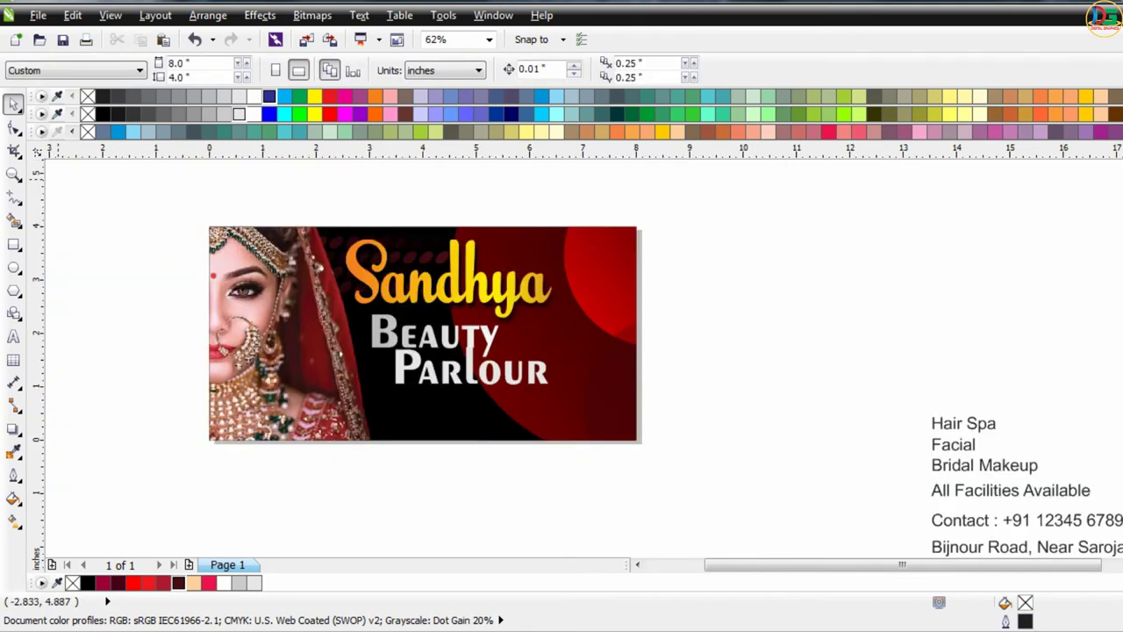
{"action": "left_click", "coordinate": [13, 246]}
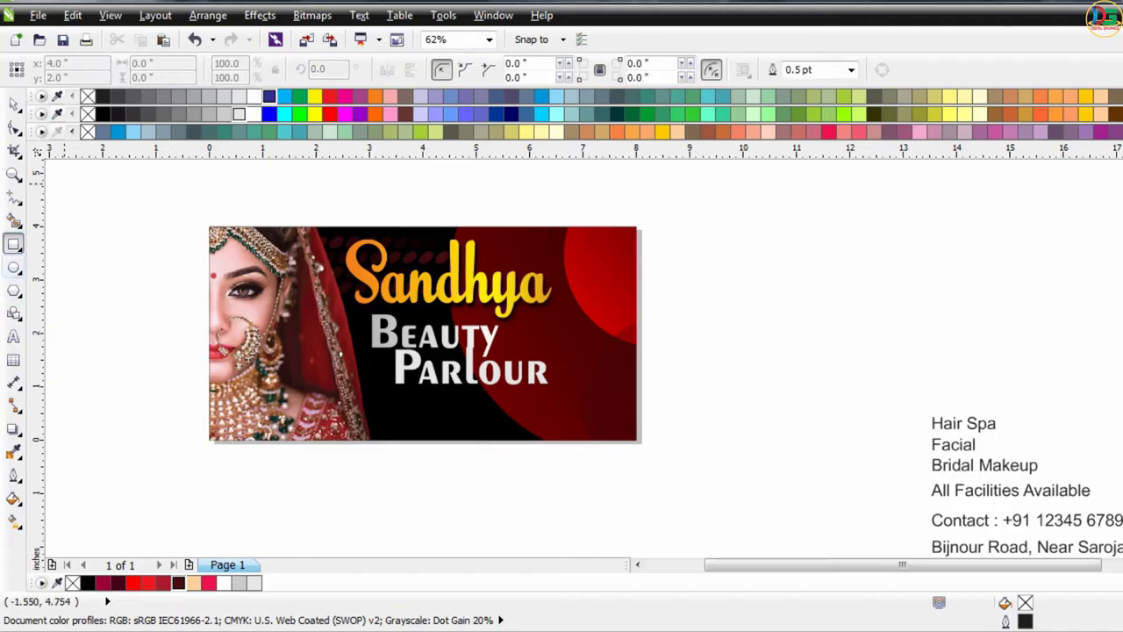
- Draw a 1.427-inch white circle with no outline near the card's top-right corner
{"action": "key", "text": "F7"}
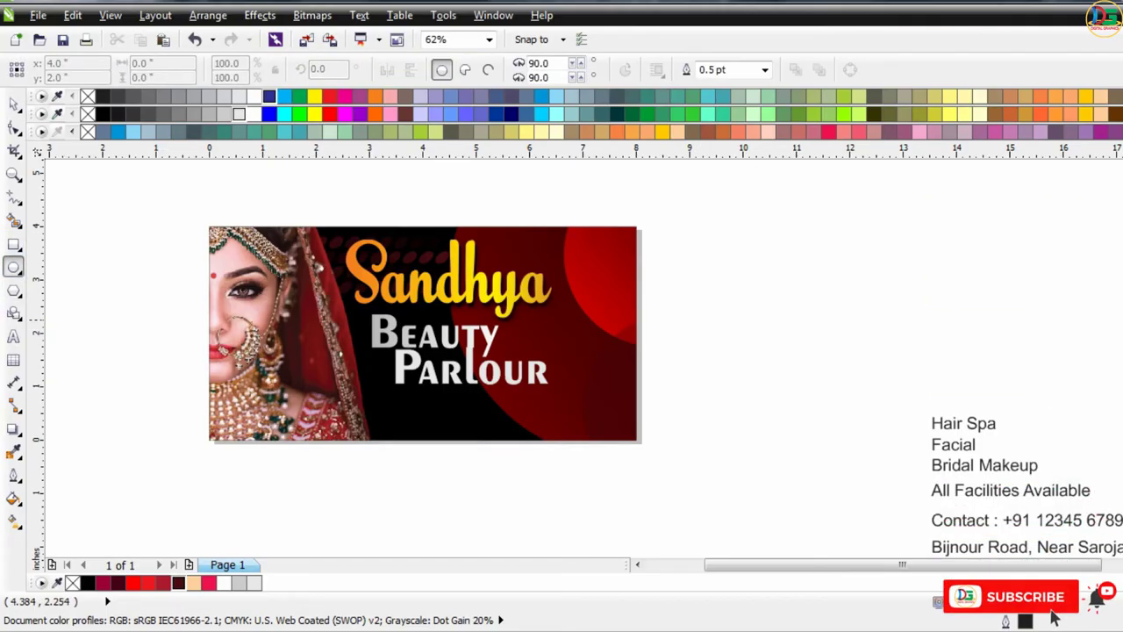
{"action": "left_click_drag", "start_coordinate": [560, 237], "coordinate": [654, 331]}
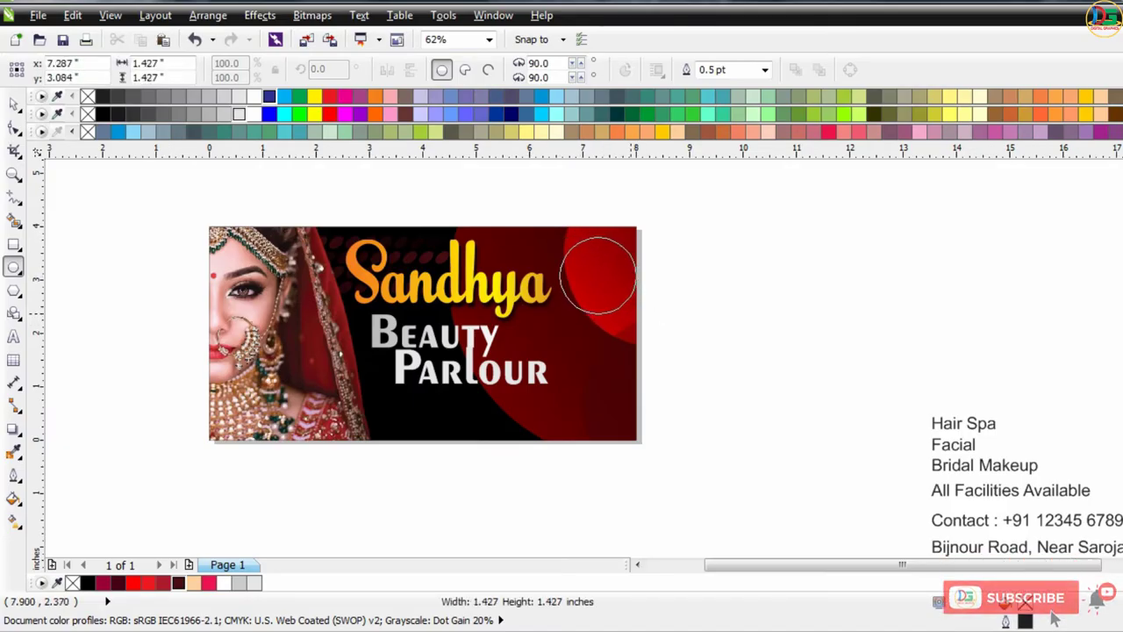
{"action": "left_click_drag", "start_coordinate": [653, 330], "coordinate": [637, 315]}
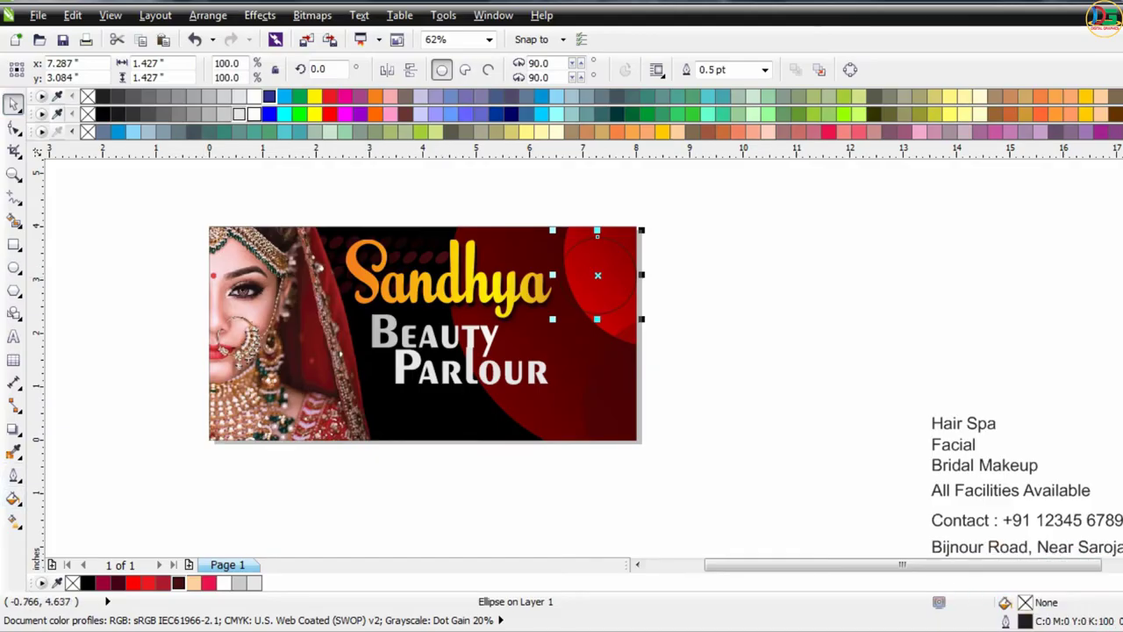
{"action": "left_click", "coordinate": [254, 95]}
{"action": "left_click", "coordinate": [956, 224]}
{"action": "left_click", "coordinate": [625, 269]}
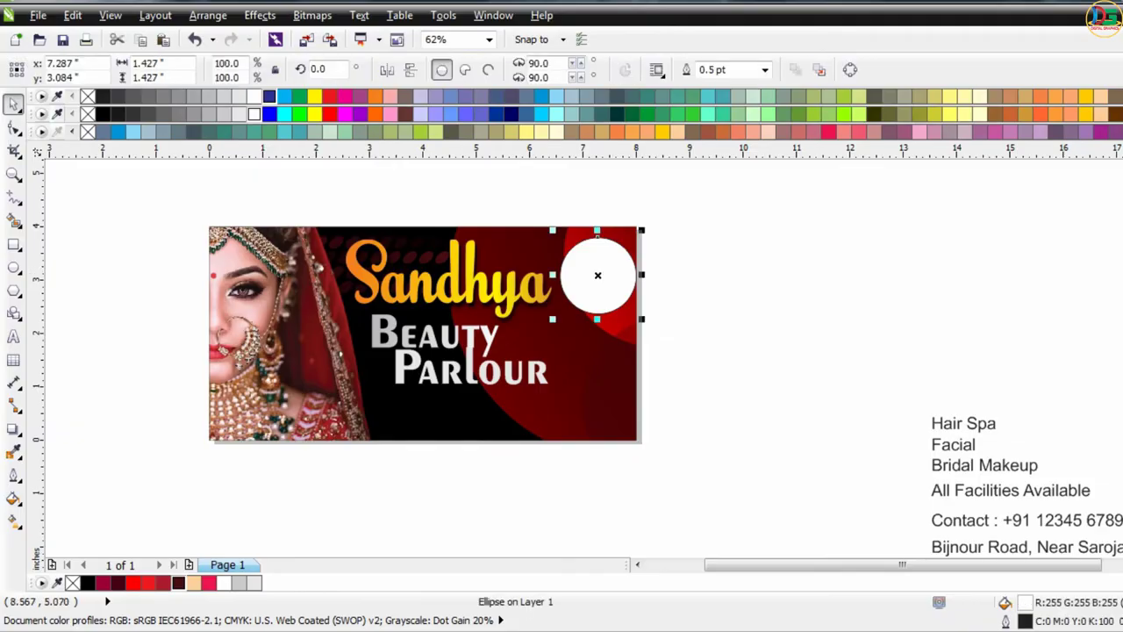
{"action": "left_click", "coordinate": [765, 69]}
{"action": "left_click", "coordinate": [713, 86]}
{"action": "key", "text": "Escape"}
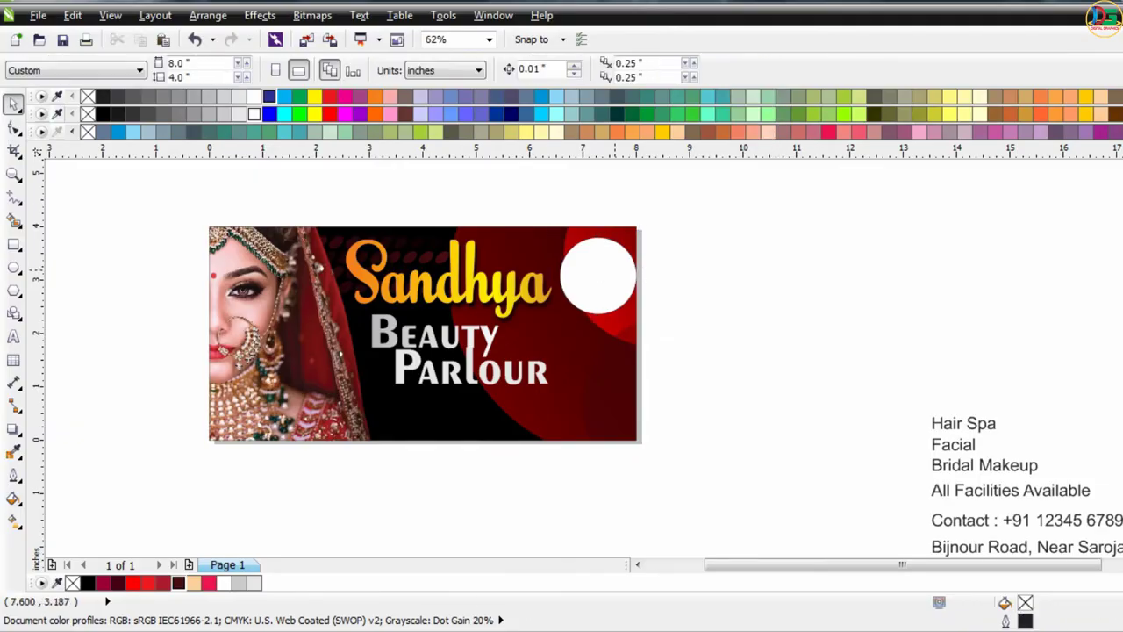
{"action": "scroll", "coordinate": [617, 270], "scroll_direction": "up", "scroll_amount": 2}
{"action": "left_click", "coordinate": [405, 242]}
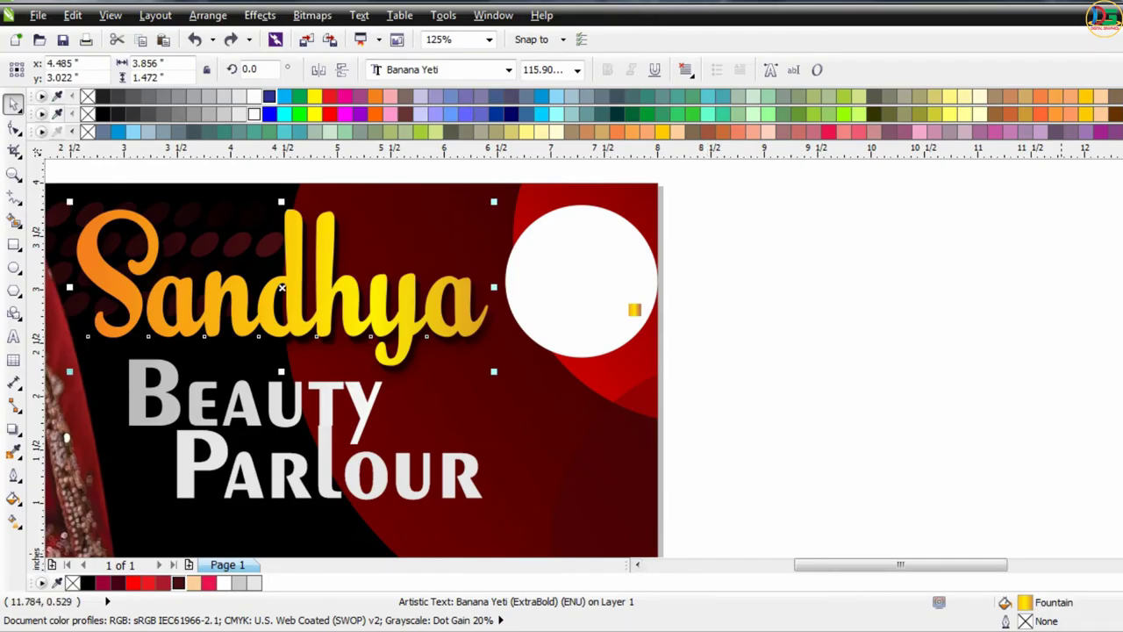
- Copy Sandhya's gold gradient onto the circle and add an 87% copy with mirrored gradient
{"action": "left_click_drag", "start_coordinate": [639, 566], "coordinate": [635, 309]}
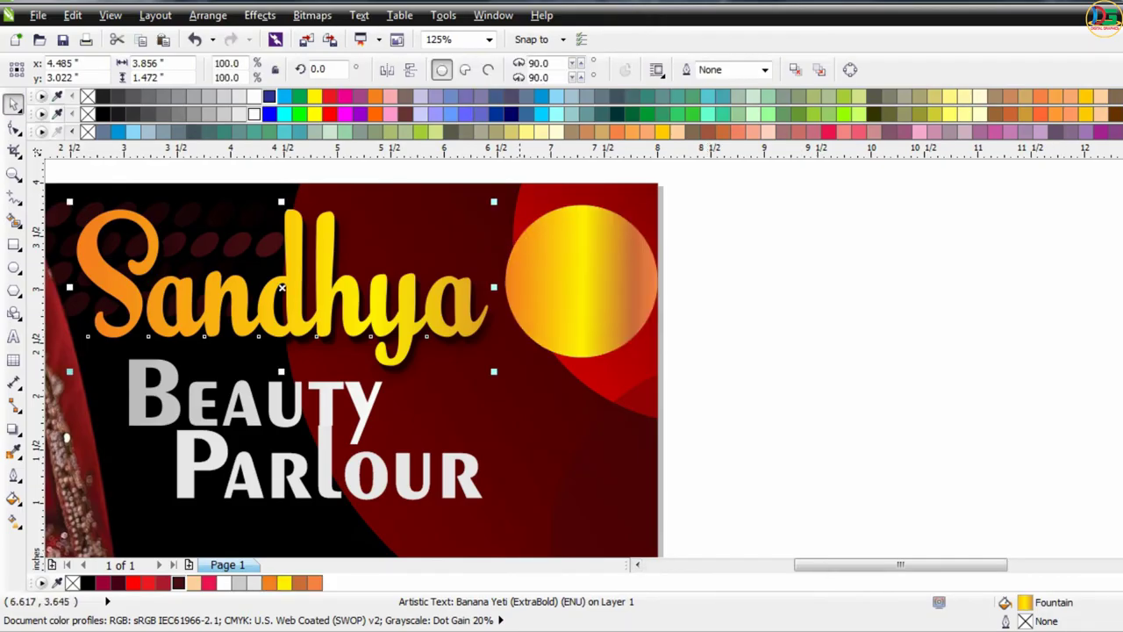
{"action": "left_click", "coordinate": [610, 258]}
{"action": "left_click_drag", "start_coordinate": [671, 207], "coordinate": [662, 207]}
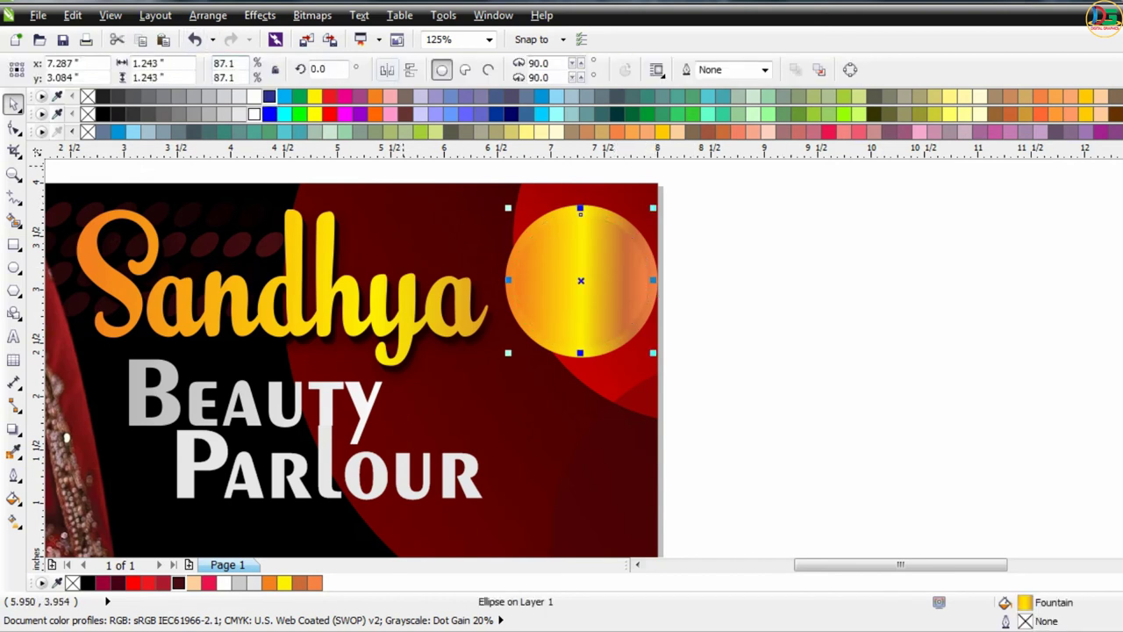
{"action": "left_click", "coordinate": [410, 70]}
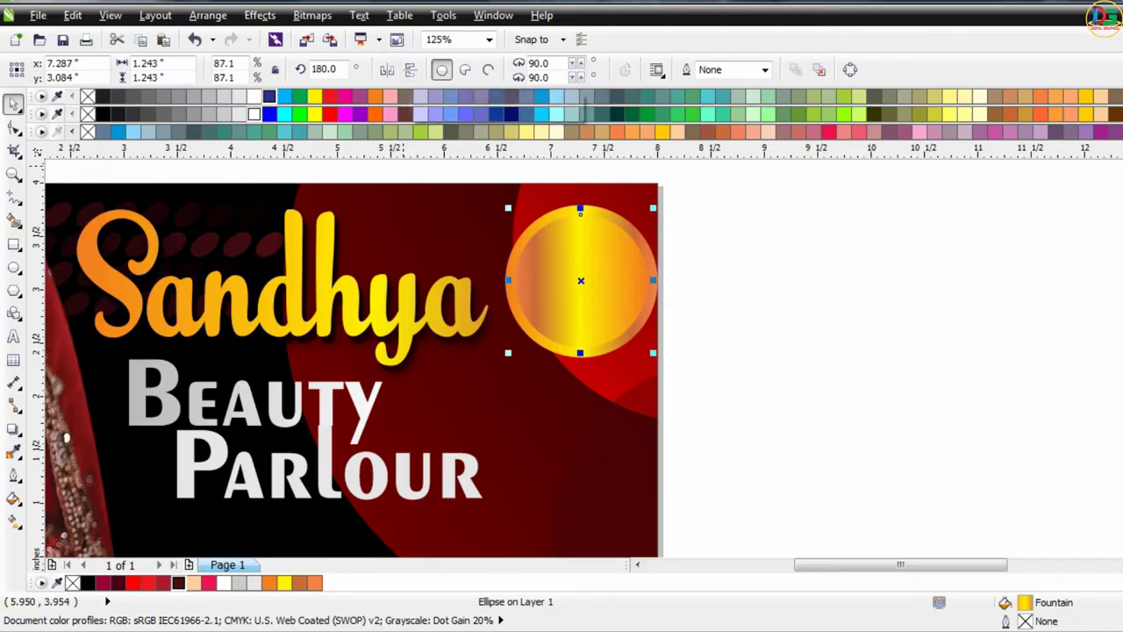
- Reposition and slightly resize the 1.243-inch inner circle to form the golden ring
{"action": "scroll", "coordinate": [628, 285], "scroll_direction": "up", "scroll_amount": 2}
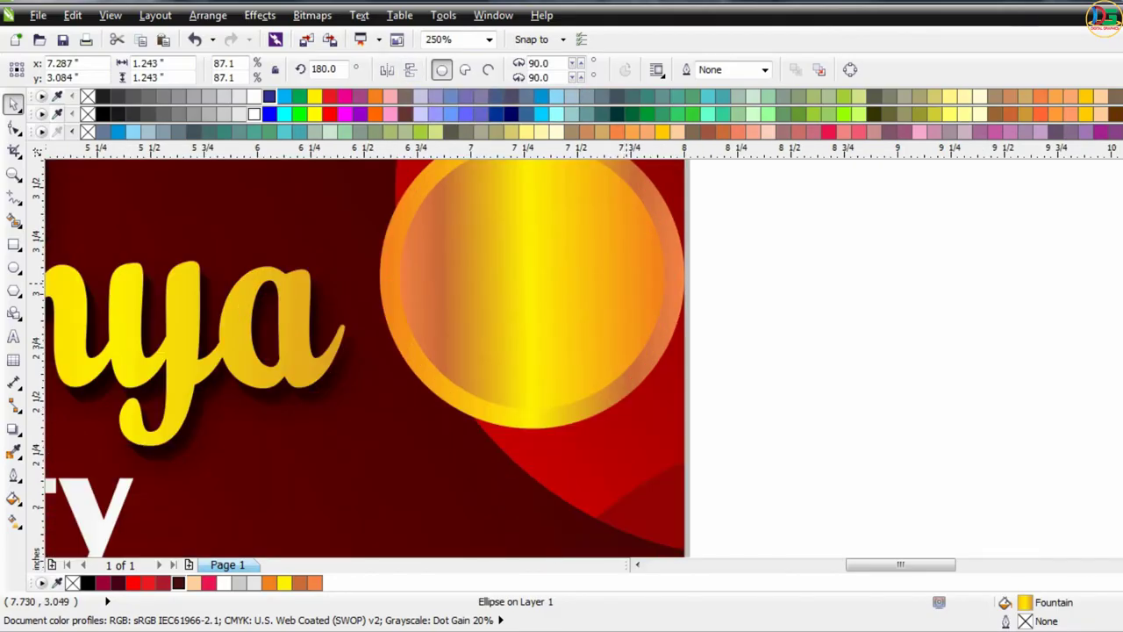
{"action": "left_click_drag", "start_coordinate": [628, 284], "coordinate": [616, 302]}
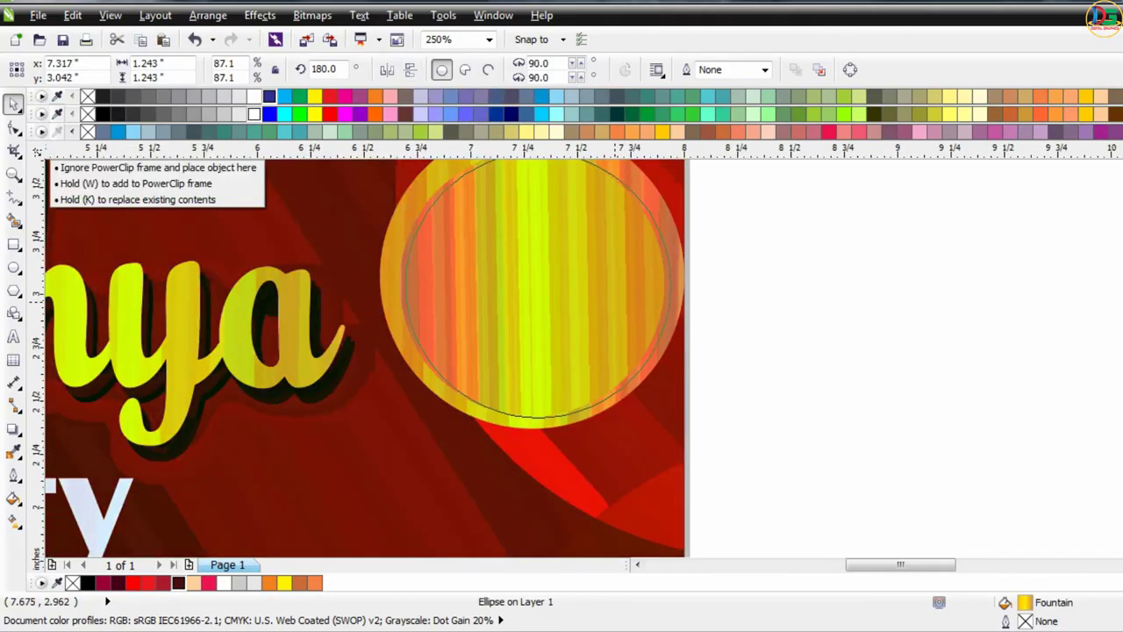
{"action": "left_click_drag", "start_coordinate": [615, 301], "coordinate": [638, 281]}
{"action": "scroll", "coordinate": [654, 309], "scroll_direction": "down", "scroll_amount": 2}
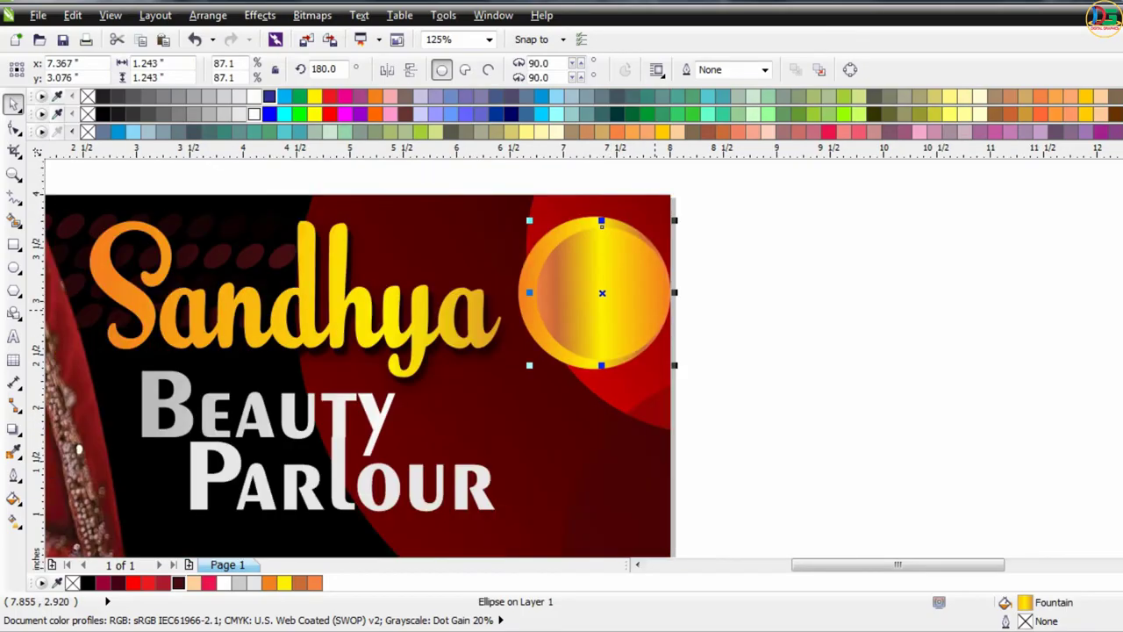
{"action": "key", "text": "Escape"}
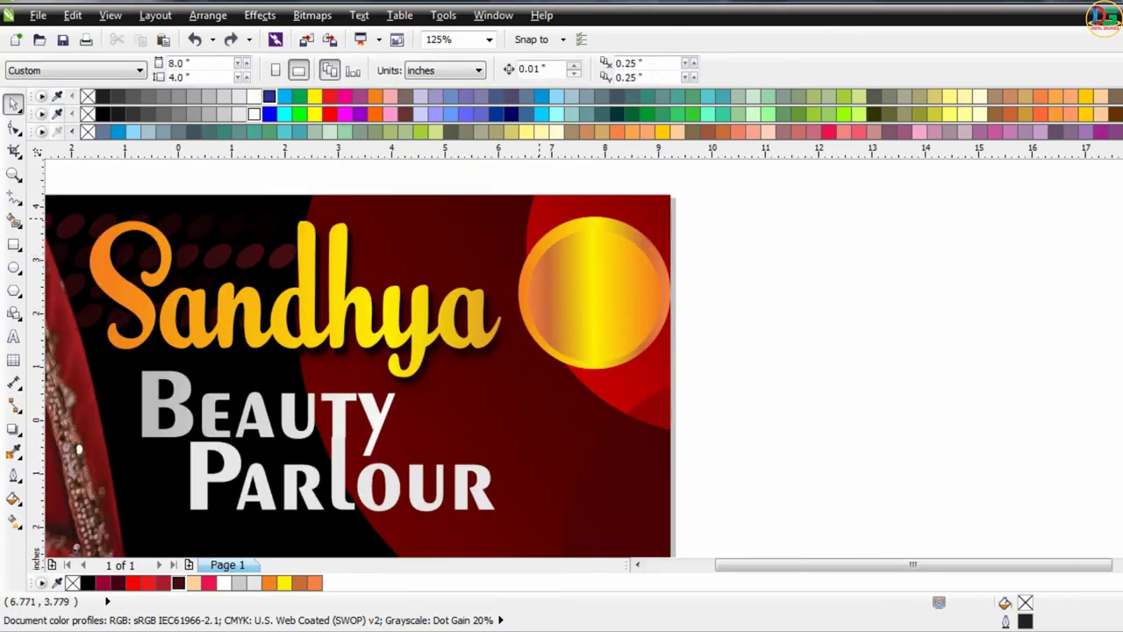
{"action": "scroll", "coordinate": [650, 264], "scroll_direction": "down", "scroll_amount": 2}
{"action": "scroll", "coordinate": [537, 239], "scroll_direction": "up", "scroll_amount": 2}
{"action": "left_click", "coordinate": [537, 240]}
{"action": "scroll", "coordinate": [537, 240], "scroll_direction": "up", "scroll_amount": 2}
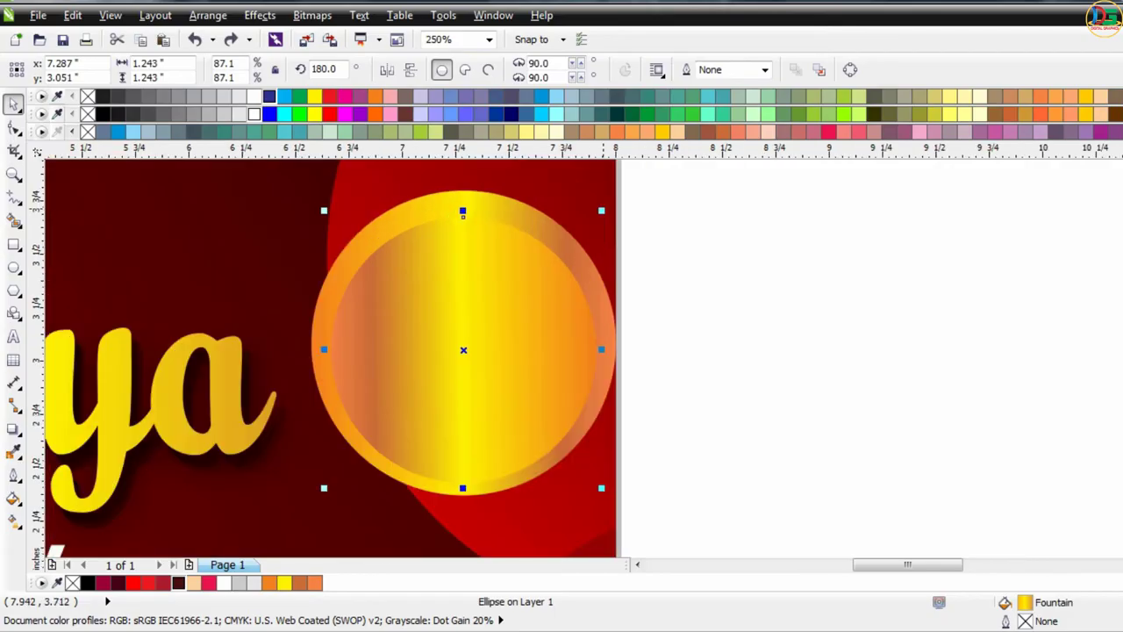
{"action": "left_click_drag", "start_coordinate": [612, 211], "coordinate": [620, 211]}
{"action": "key", "text": "Escape"}
{"action": "scroll", "coordinate": [623, 228], "scroll_direction": "down", "scroll_amount": 2}
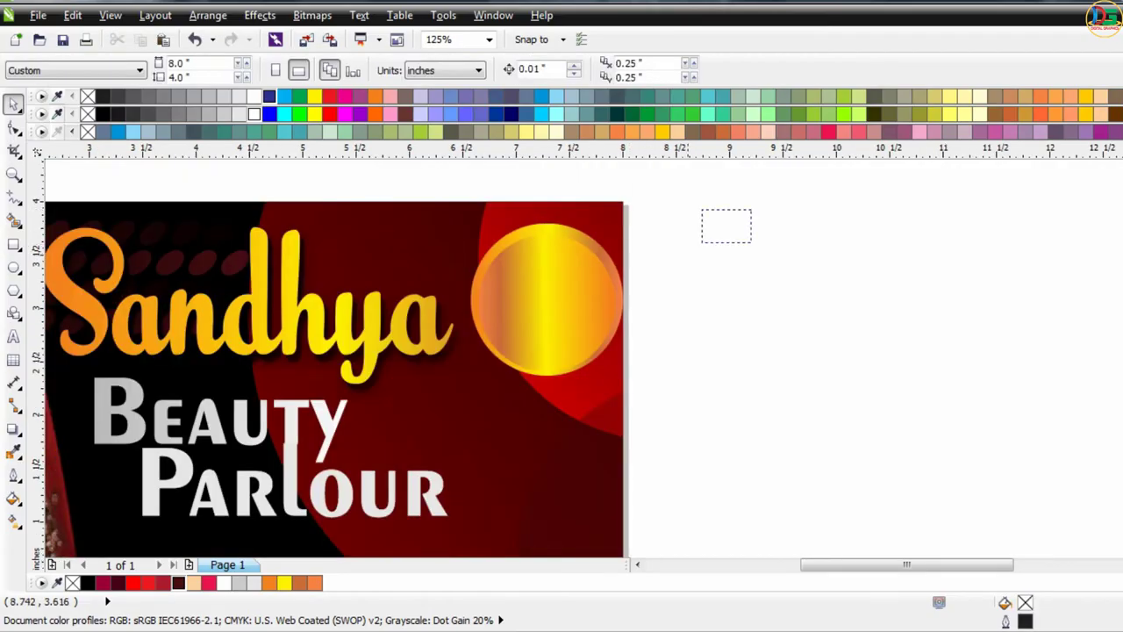
- Add a Multiply drop shadow (50 opacity, 15 feather) cast downward from the gold circle
{"action": "left_click_drag", "start_coordinate": [702, 242], "coordinate": [471, 381]}
{"action": "left_click", "coordinate": [676, 266]}
{"action": "left_click_drag", "start_coordinate": [698, 186], "coordinate": [473, 386]}
{"action": "key", "text": "Escape"}
{"action": "left_click_drag", "start_coordinate": [594, 238], "coordinate": [604, 200]}
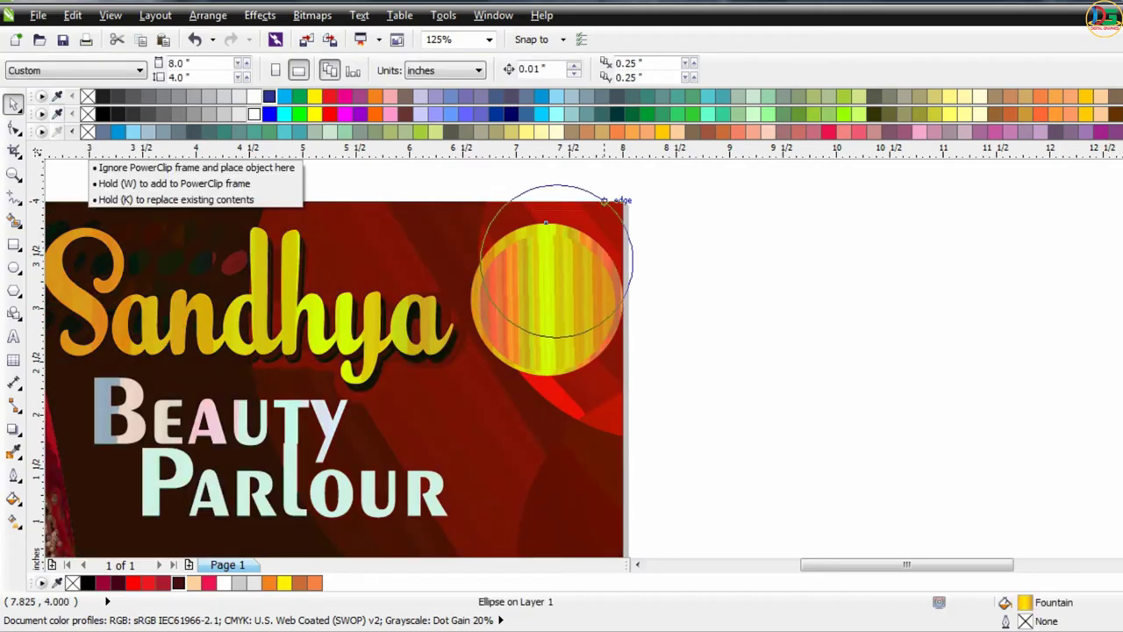
{"action": "key", "text": "ctrl+z"}
{"action": "left_click", "coordinate": [13, 428]}
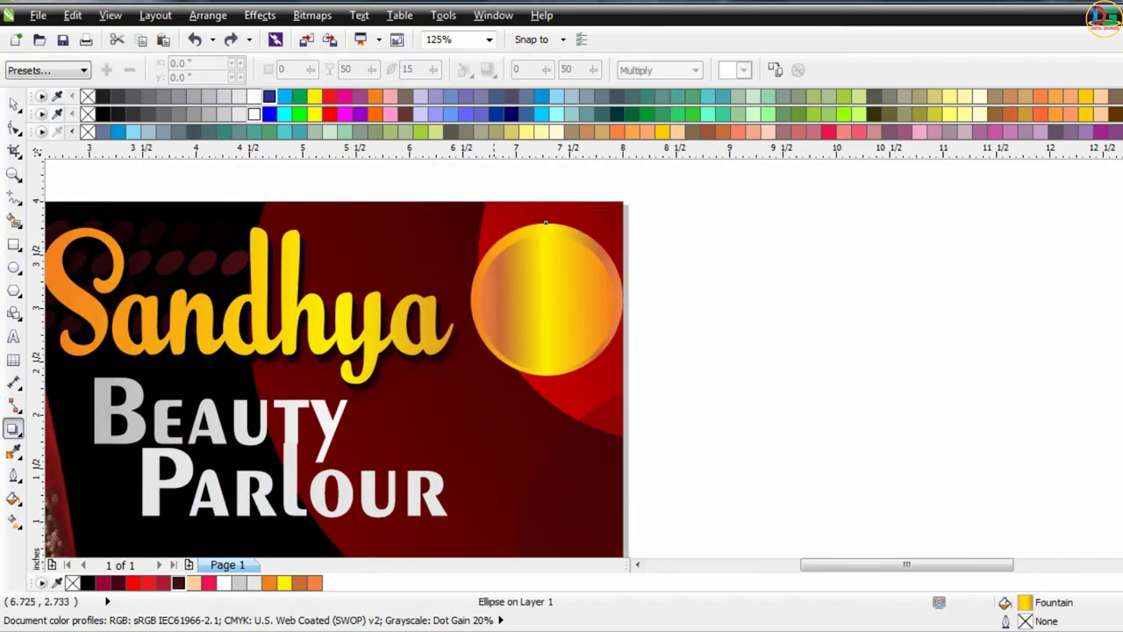
{"action": "mouse_move", "coordinate": [546, 300]}
{"action": "left_mouse_down"}
{"action": "mouse_move", "coordinate": [546, 395]}
{"action": "mouse_move", "coordinate": [503, 387]}
{"action": "left_mouse_up"}
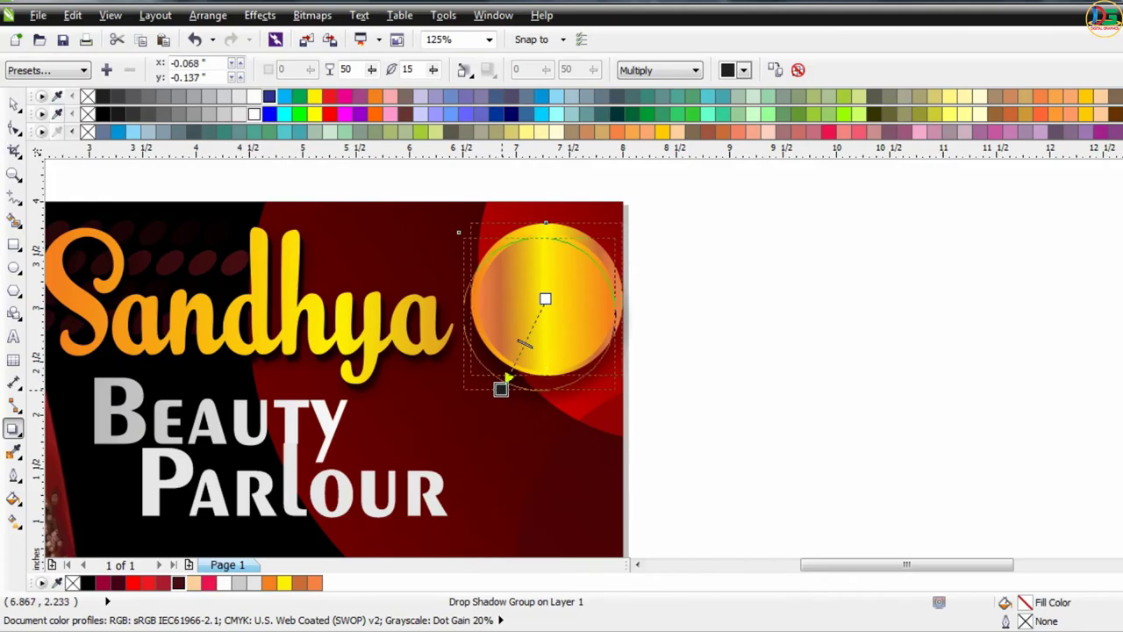
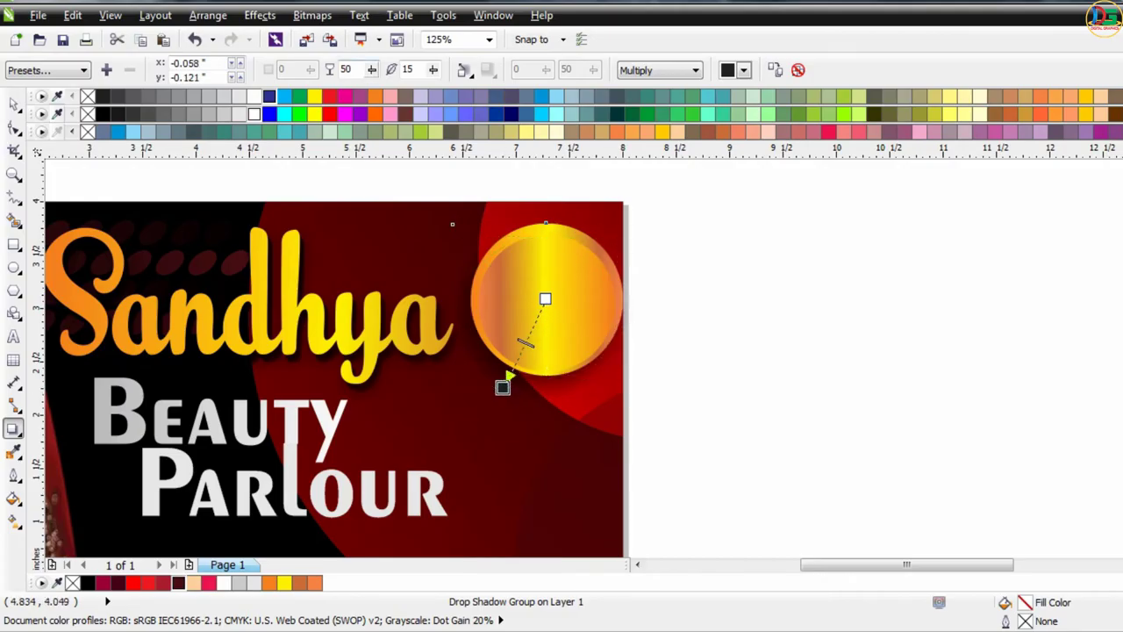
- Push the transparency midpoint to 100, then move the shadowed gold circle over the banner's top-right corner
{"action": "left_click_drag", "start_coordinate": [524, 342], "coordinate": [505, 383]}
{"action": "key", "text": "space"}
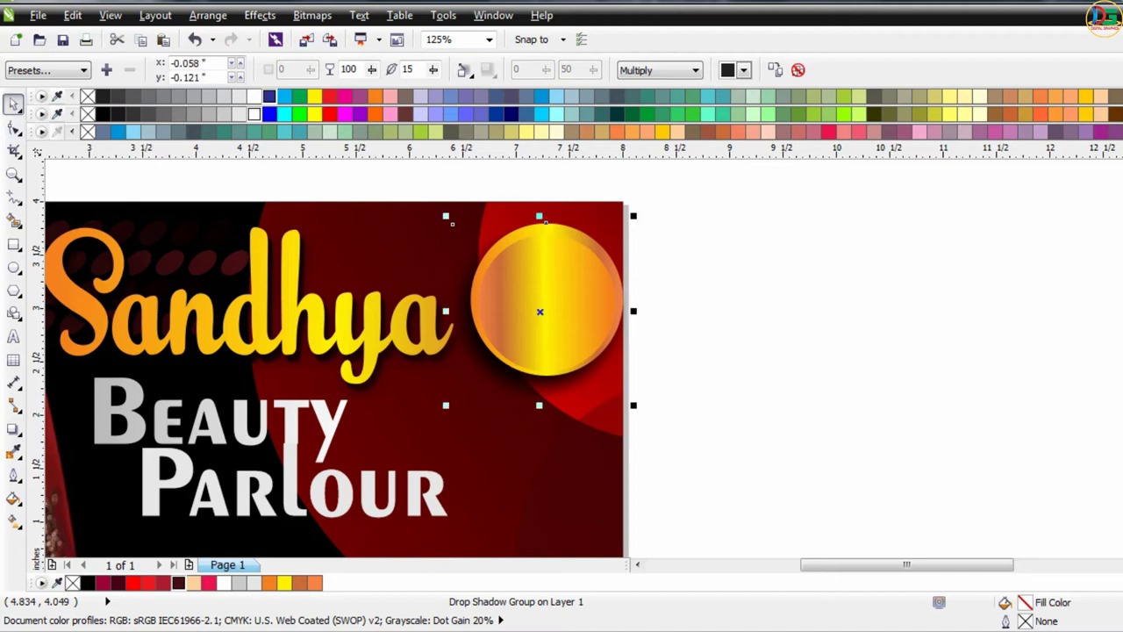
{"action": "key", "text": "Escape"}
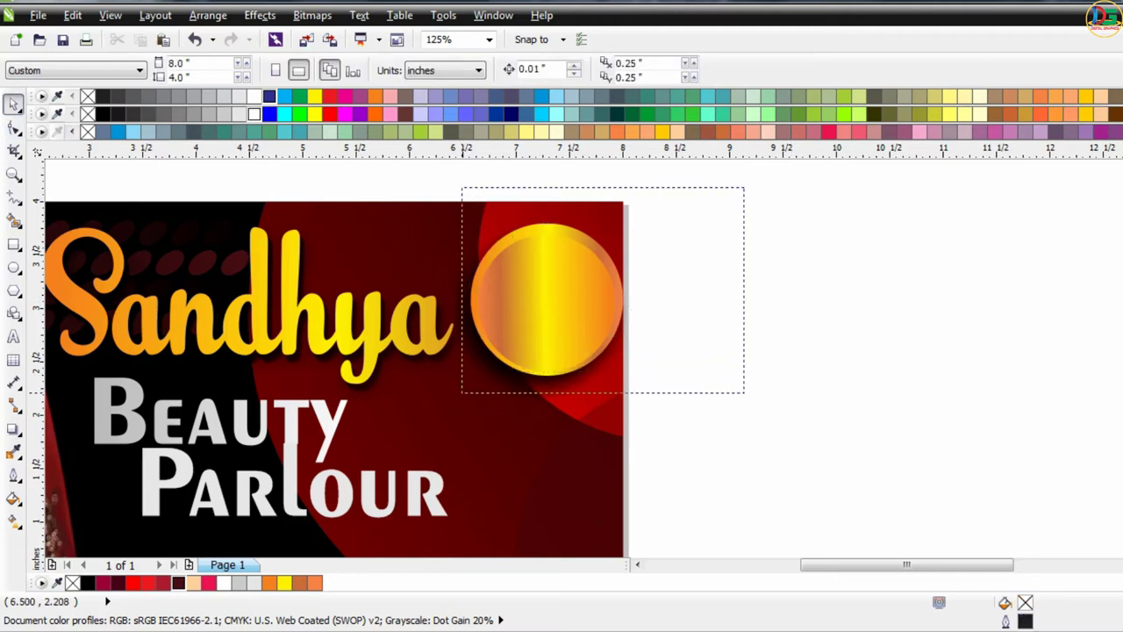
{"action": "left_click_drag", "start_coordinate": [480, 384], "coordinate": [462, 392]}
{"action": "scroll", "coordinate": [540, 311], "scroll_direction": "down", "scroll_amount": 1}
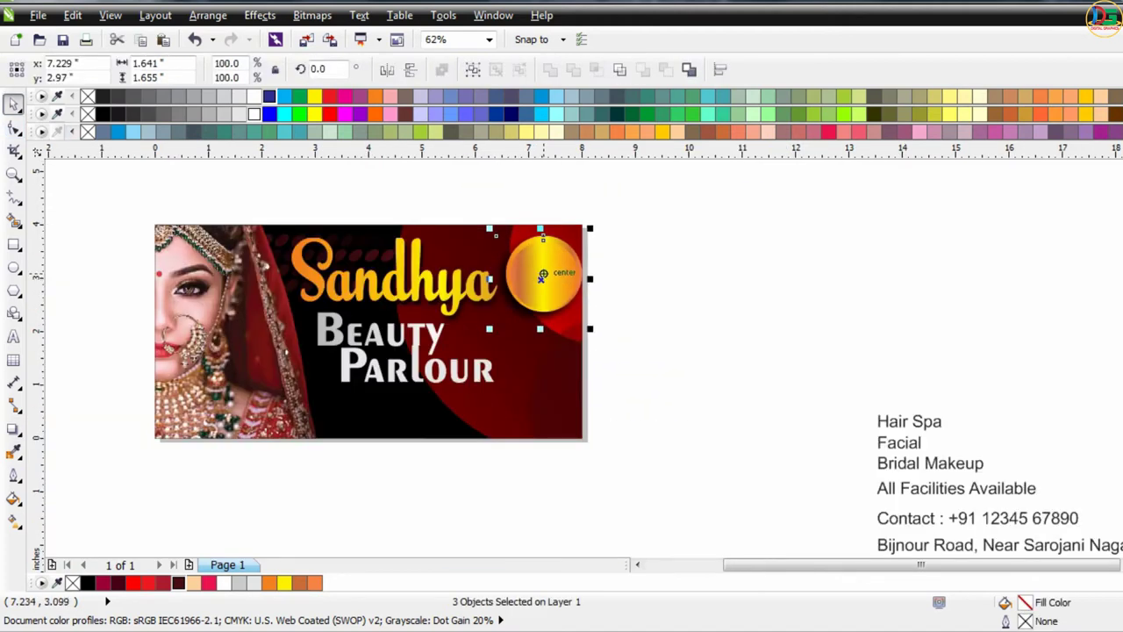
{"action": "left_click_drag", "start_coordinate": [541, 275], "coordinate": [573, 359]}
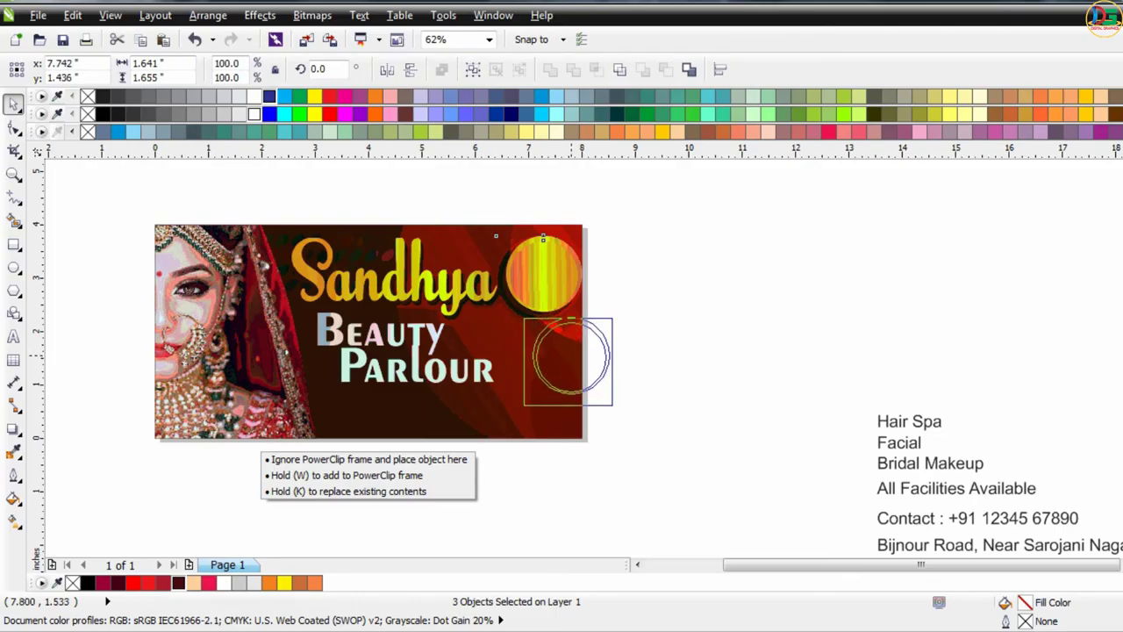
{"action": "key", "text": "Escape"}
{"action": "left_click_drag", "start_coordinate": [632, 197], "coordinate": [617, 235]}
{"action": "left_click_drag", "start_coordinate": [632, 336], "coordinate": [632, 336]}
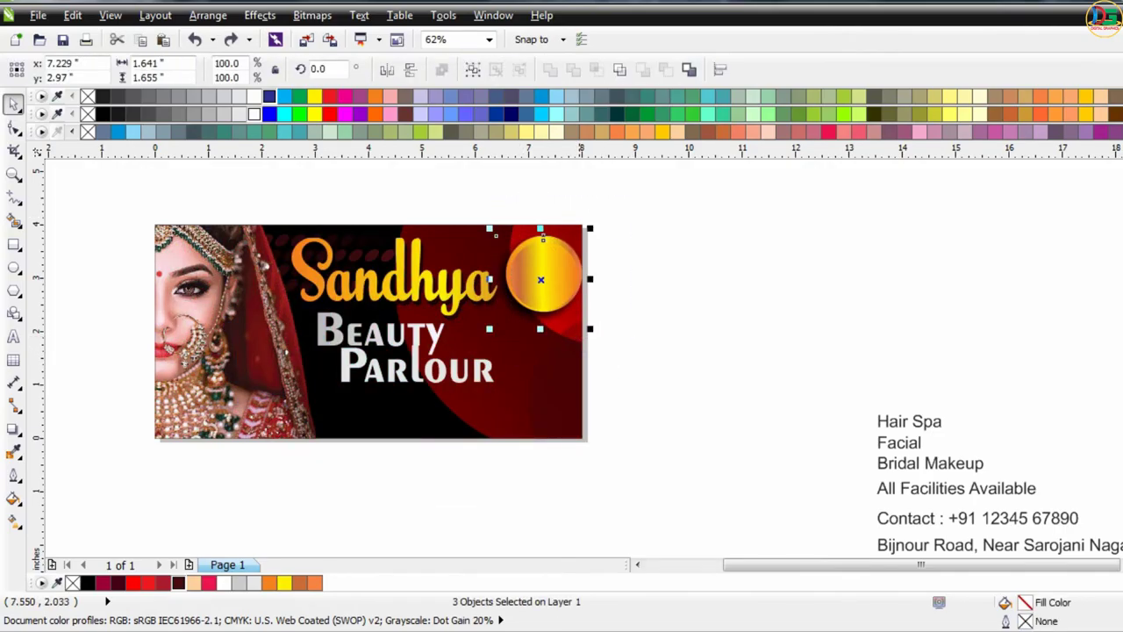
{"action": "scroll", "coordinate": [544, 290], "scroll_direction": "up", "scroll_amount": 1}
{"action": "mouse_move", "coordinate": [569, 287]}
{"action": "left_mouse_down"}
{"action": "mouse_move", "coordinate": [590, 252]}
{"action": "mouse_move", "coordinate": [580, 240]}
{"action": "mouse_move", "coordinate": [584, 275]}
{"action": "left_mouse_up"}
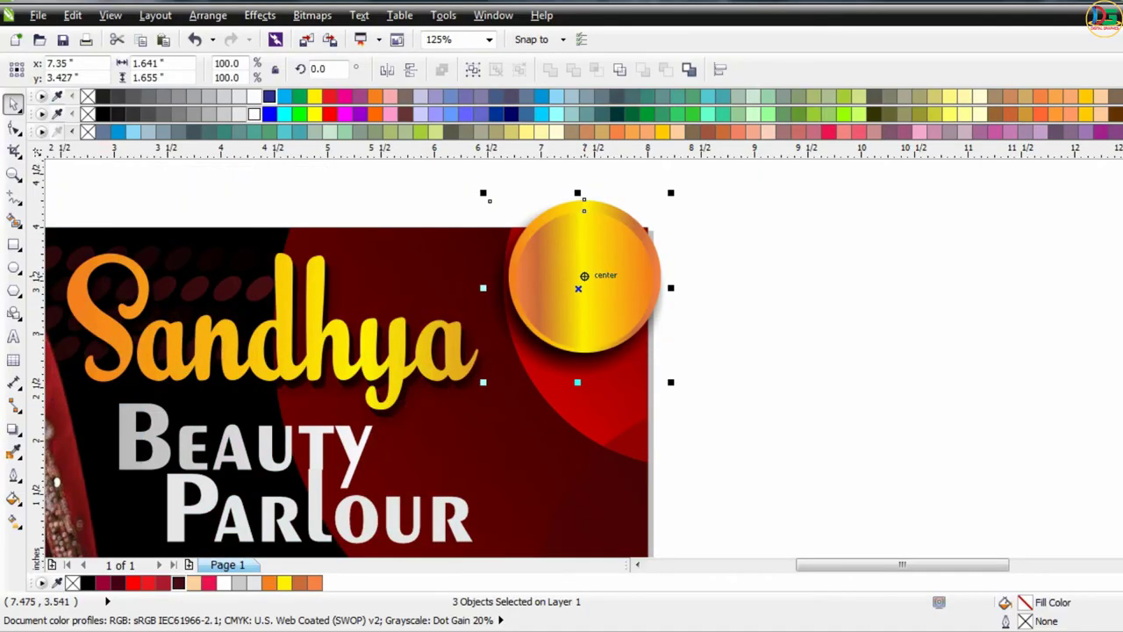
- Add a gold circle copy at 80% size, tucked under the top circle
{"action": "left_click_drag", "start_coordinate": [584, 208], "coordinate": [535, 377]}
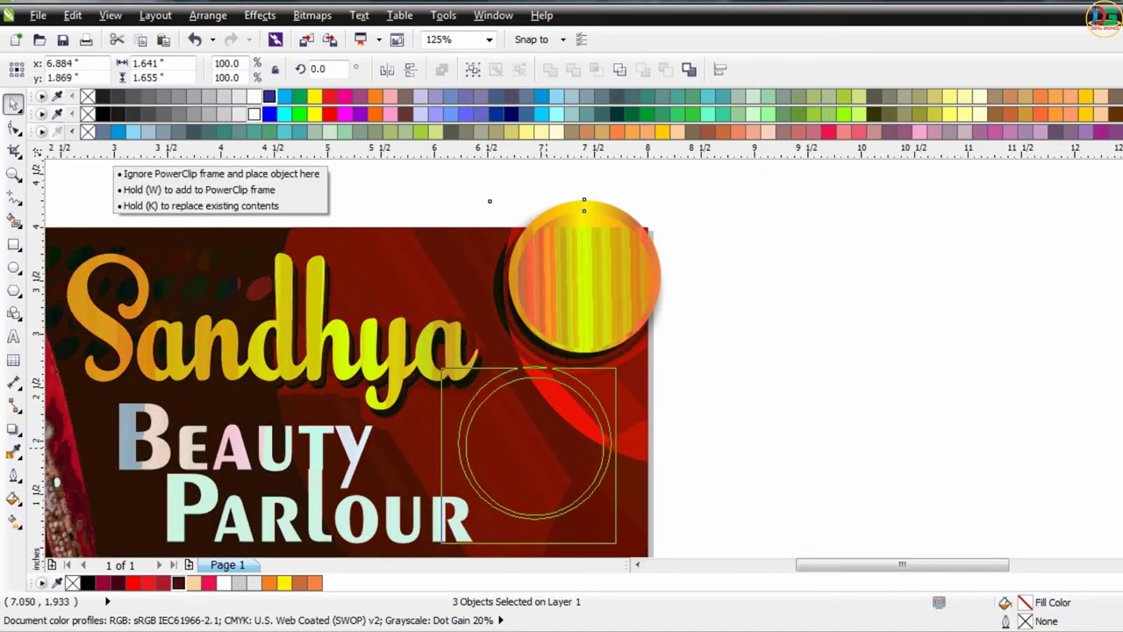
{"action": "scroll", "coordinate": [535, 378], "scroll_direction": "down", "scroll_amount": 1}
{"action": "scroll", "coordinate": [546, 430], "scroll_direction": "up", "scroll_amount": 1}
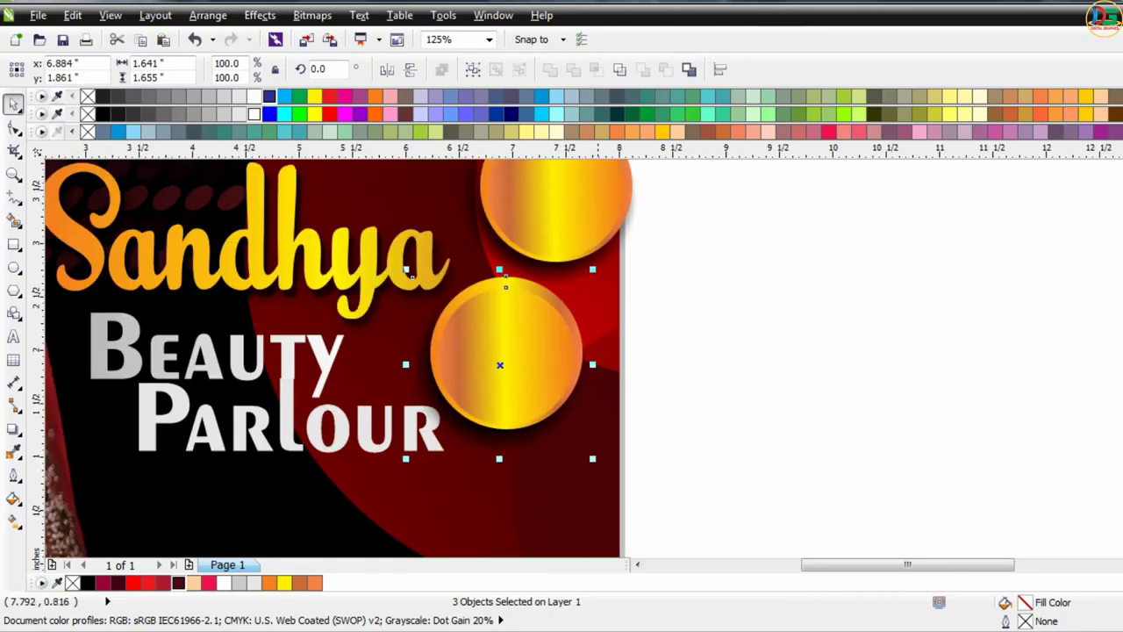
{"action": "left_click_drag", "start_coordinate": [593, 458], "coordinate": [555, 421]}
{"action": "mouse_move", "coordinate": [492, 351]}
{"action": "left_mouse_down"}
{"action": "mouse_move", "coordinate": [506, 337]}
{"action": "mouse_move", "coordinate": [570, 437]}
{"action": "left_mouse_up"}
- Add a circle copy about half larger, placed lower right past the banner edge
{"action": "left_click_drag", "start_coordinate": [570, 388], "coordinate": [566, 382]}
{"action": "scroll", "coordinate": [562, 379], "scroll_direction": "down", "scroll_amount": 1}
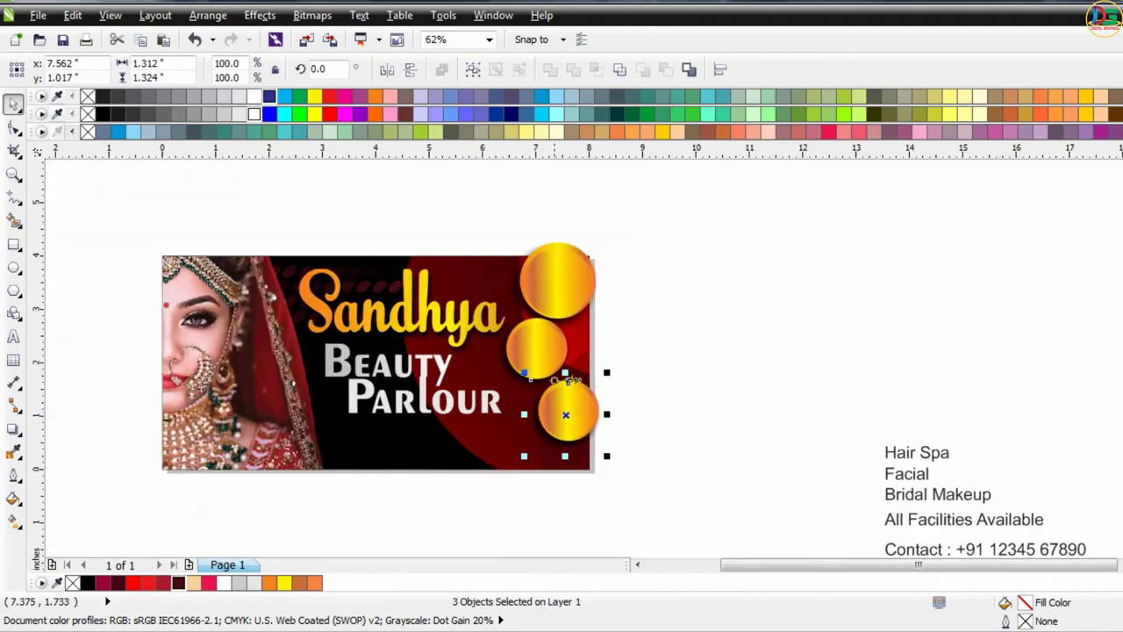
{"action": "left_click_drag", "start_coordinate": [523, 456], "coordinate": [494, 485]}
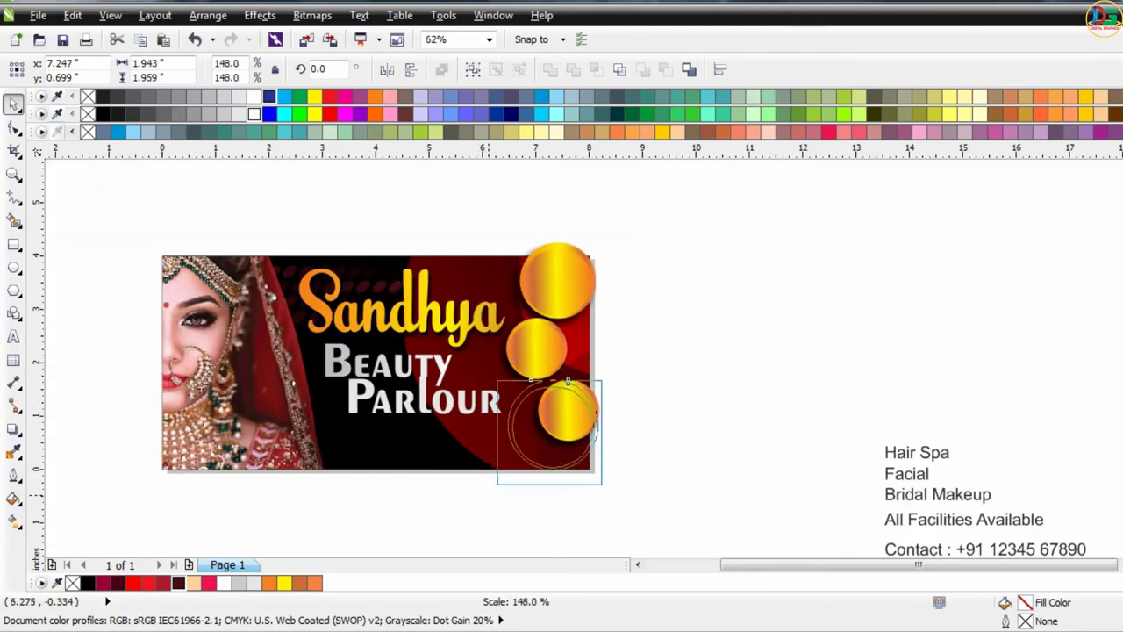
{"action": "scroll", "coordinate": [554, 383], "scroll_direction": "up", "scroll_amount": 2}
{"action": "mouse_move", "coordinate": [548, 414]}
{"action": "left_mouse_down"}
{"action": "mouse_move", "coordinate": [584, 426]}
{"action": "mouse_move", "coordinate": [610, 332]}
{"action": "left_mouse_up"}
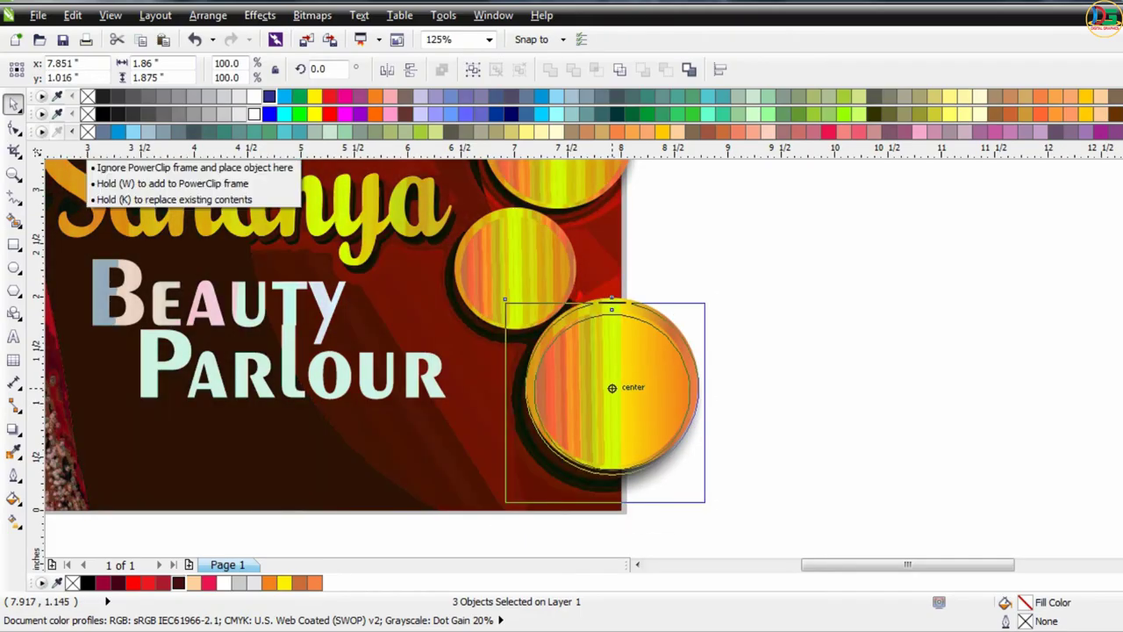
{"action": "key", "text": "Escape"}
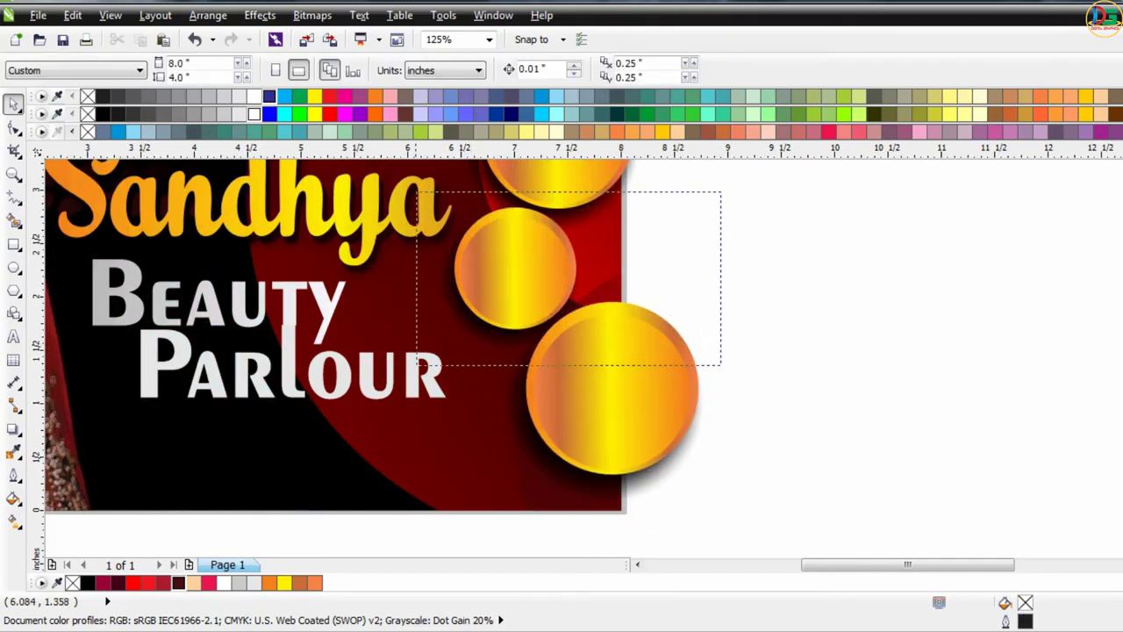
- Place a fourth circle copy at the banner's bottom edge and zoom out to check the stack
{"action": "left_click_drag", "start_coordinate": [420, 363], "coordinate": [420, 363]}
{"action": "left_click_drag", "start_coordinate": [529, 270], "coordinate": [505, 456]}
{"action": "key", "text": "Escape"}
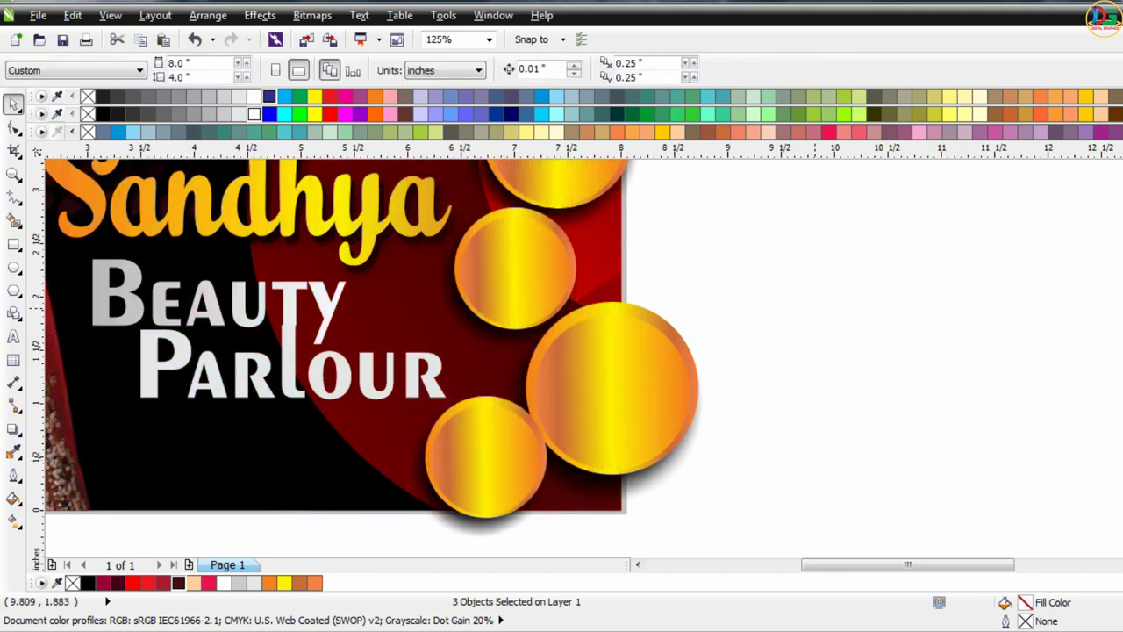
{"action": "key", "text": "F3"}
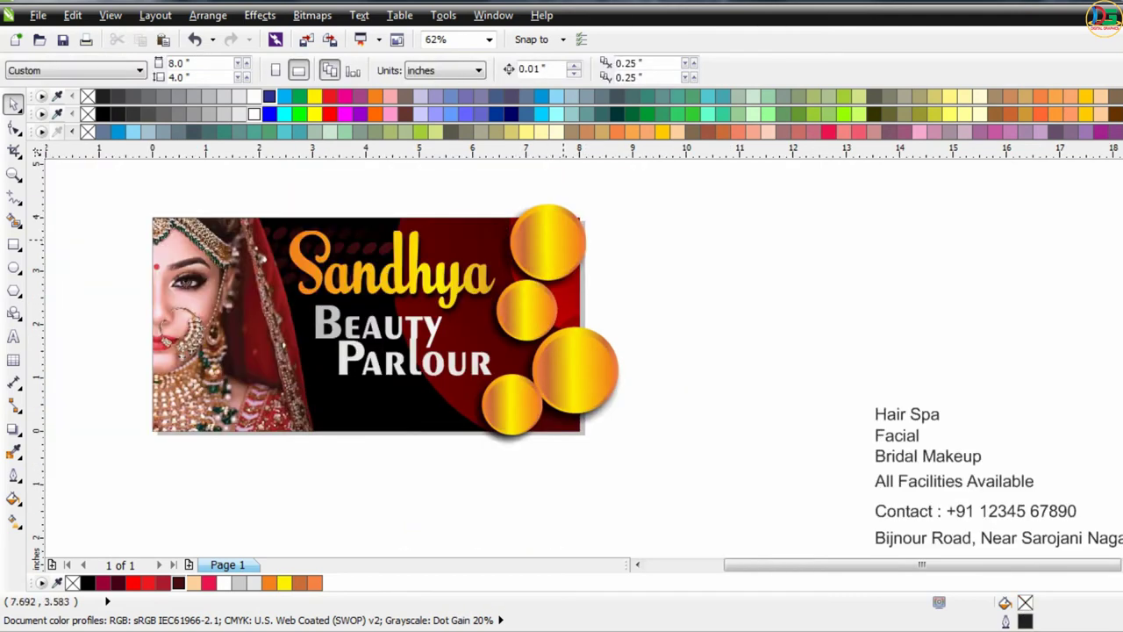
{"action": "scroll", "coordinate": [563, 241], "scroll_direction": "up", "scroll_amount": 2}
{"action": "left_click", "coordinate": [533, 243]}
{"action": "scroll", "coordinate": [669, 198], "scroll_direction": "down", "scroll_amount": 2}
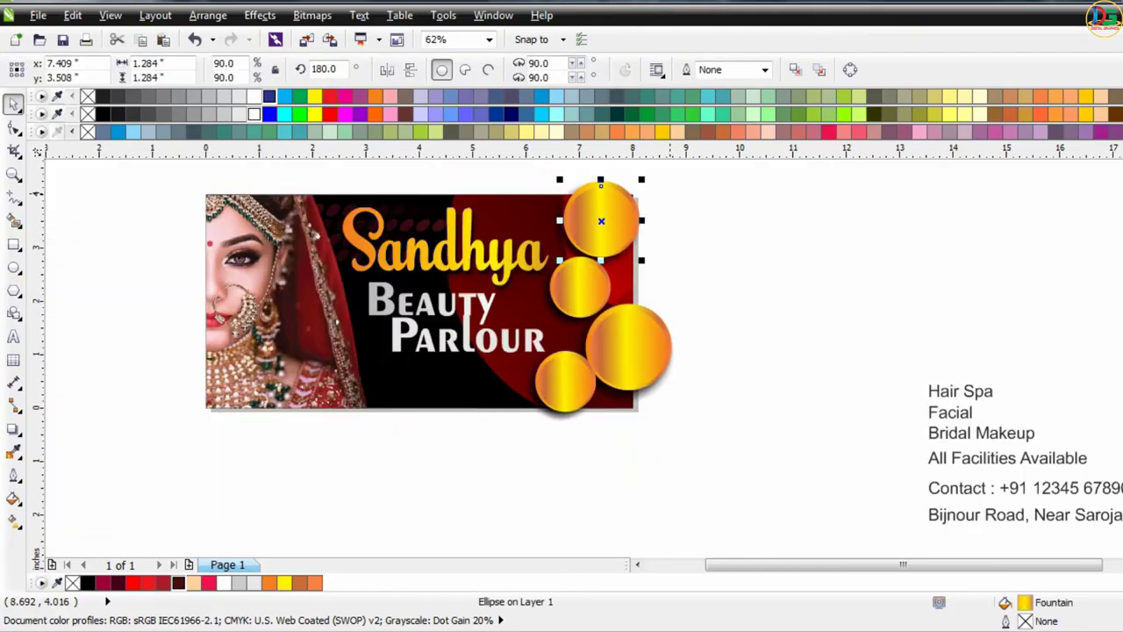
{"action": "left_click", "coordinate": [662, 268]}
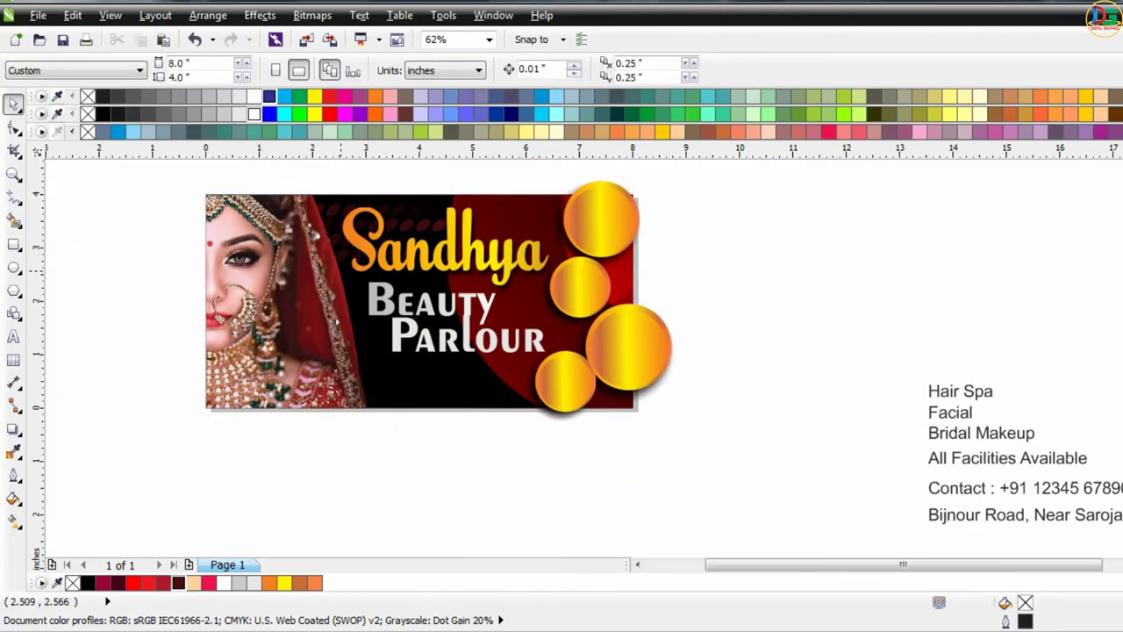
- Move the four service thumbnails beneath the banner and clip the hair-wash photo into the top circle
{"action": "scroll", "coordinate": [562, 351], "scroll_direction": "down", "scroll_amount": 1}
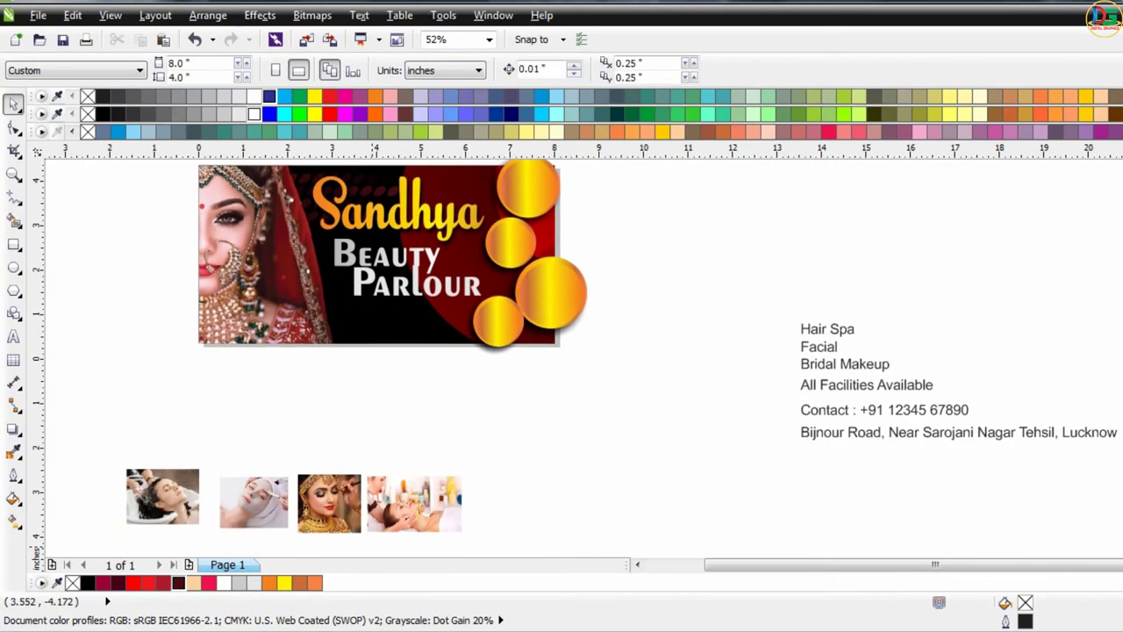
{"action": "left_click_drag", "start_coordinate": [96, 440], "coordinate": [566, 496]}
{"action": "left_click_drag", "start_coordinate": [420, 480], "coordinate": [474, 378]}
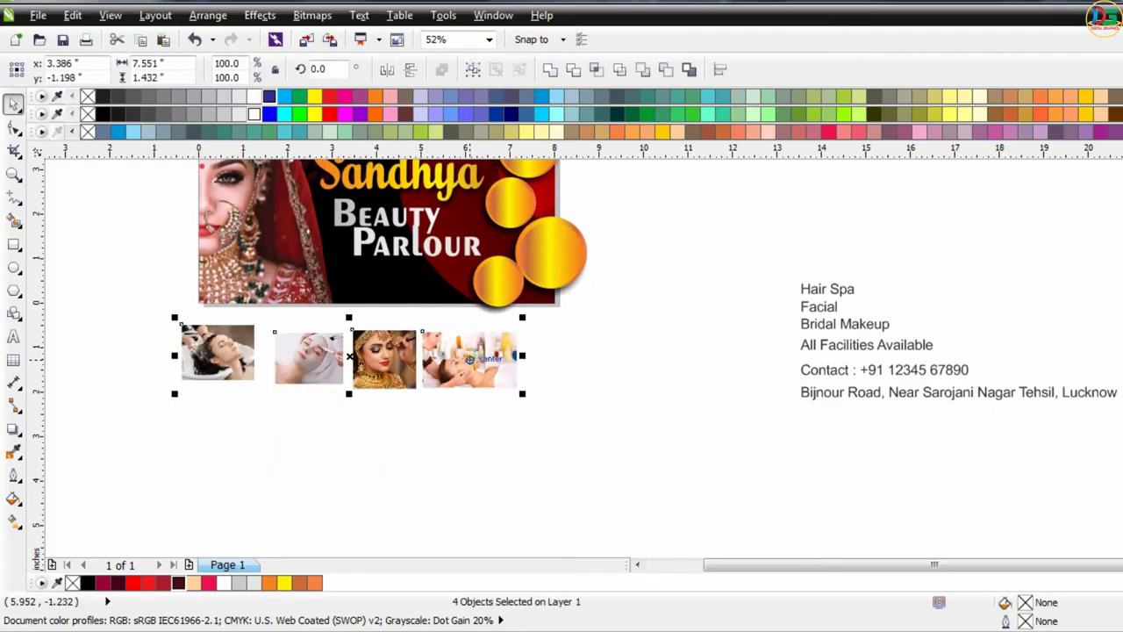
{"action": "scroll", "coordinate": [471, 377], "scroll_direction": "up", "scroll_amount": 1}
{"action": "key", "text": "Escape"}
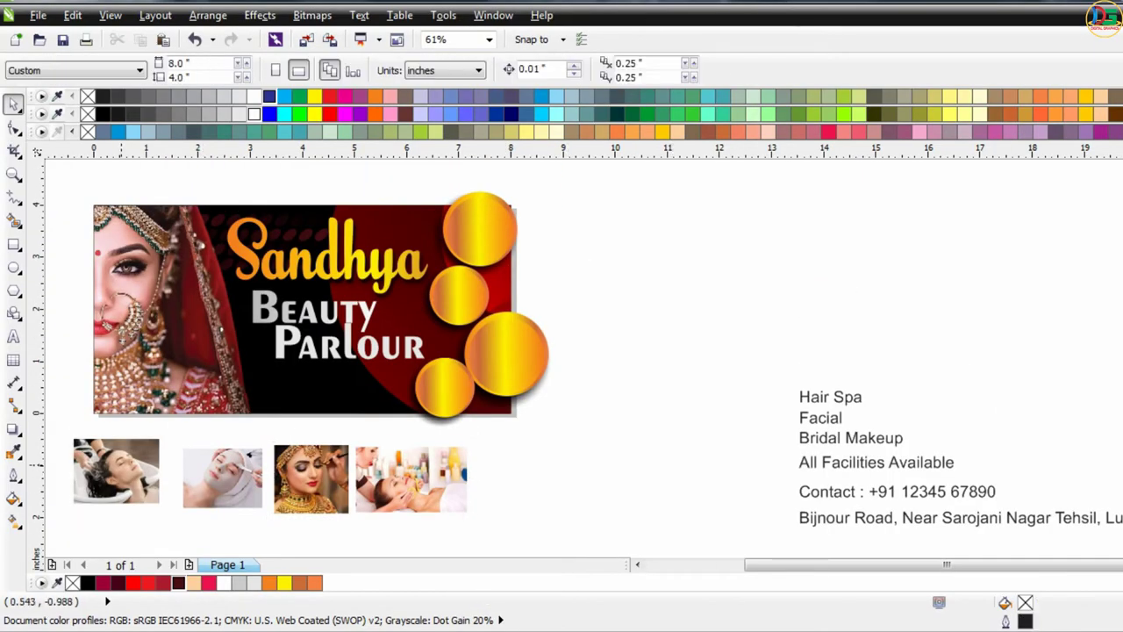
{"action": "left_click_drag", "start_coordinate": [114, 491], "coordinate": [480, 226]}
{"action": "right_click", "coordinate": [121, 486]}
{"action": "key", "text": "Escape"}
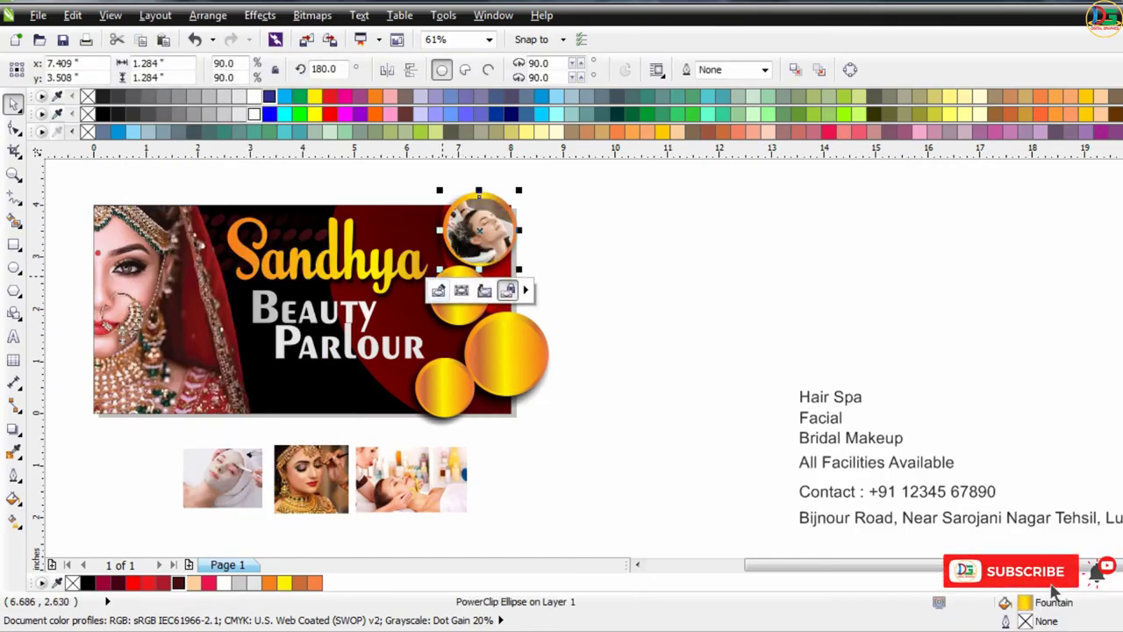
- Stretch, reposition and horizontally flip the hair-wash photo inside the top circle
{"action": "left_click", "coordinate": [438, 290]}
{"action": "scroll", "coordinate": [467, 200], "scroll_direction": "up", "scroll_amount": 3}
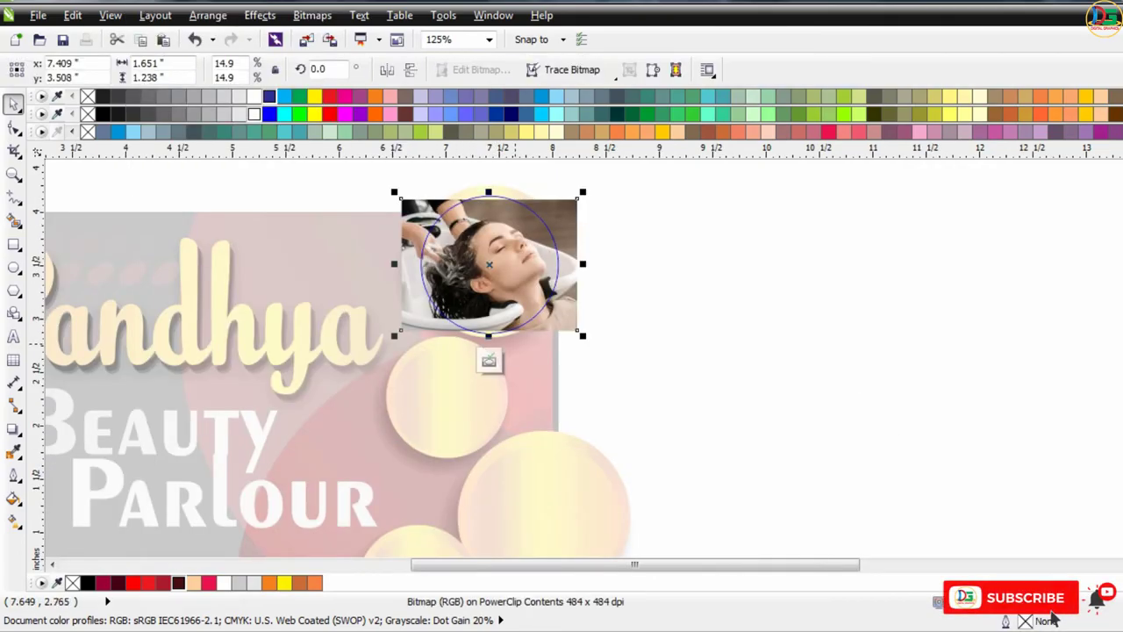
{"action": "left_click_drag", "start_coordinate": [488, 336], "coordinate": [488, 342]}
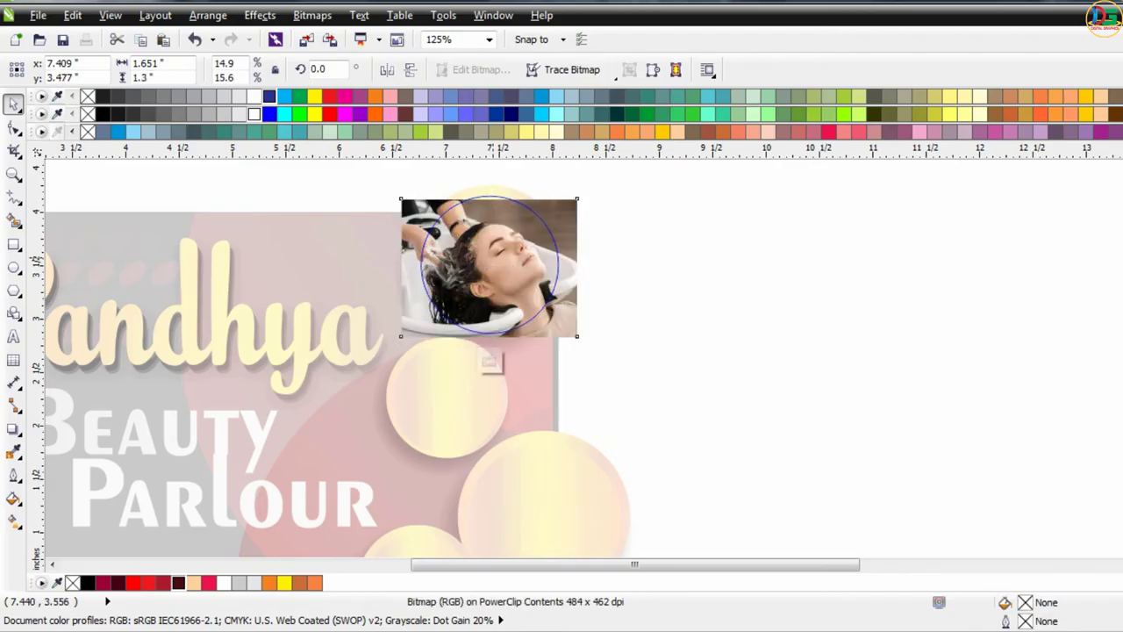
{"action": "left_click_drag", "start_coordinate": [488, 263], "coordinate": [504, 260]}
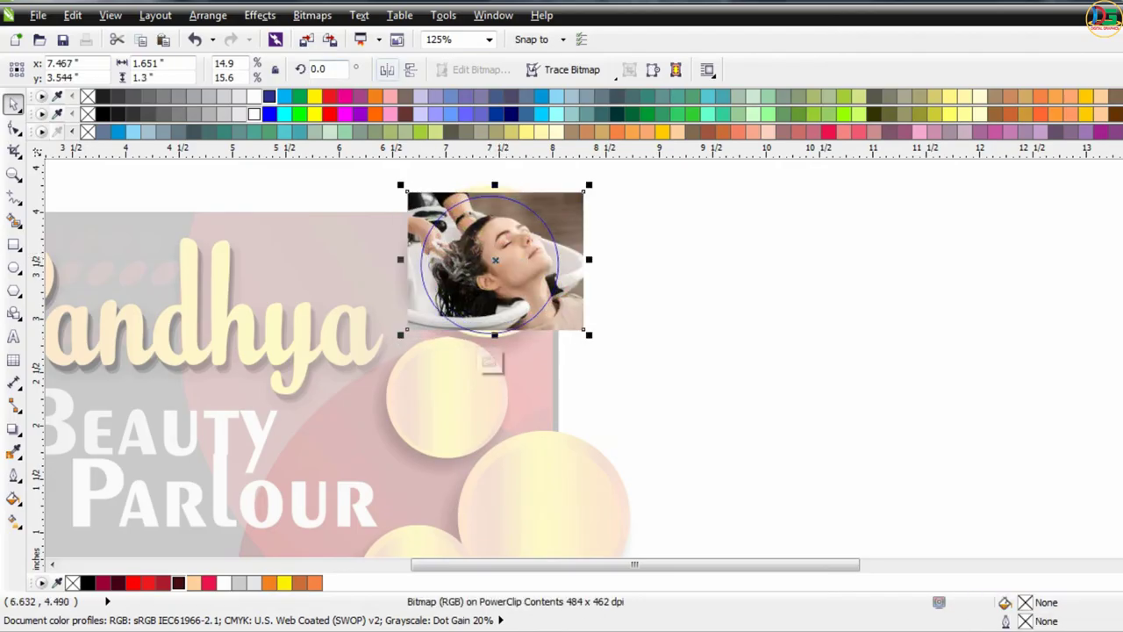
{"action": "left_click", "coordinate": [387, 69]}
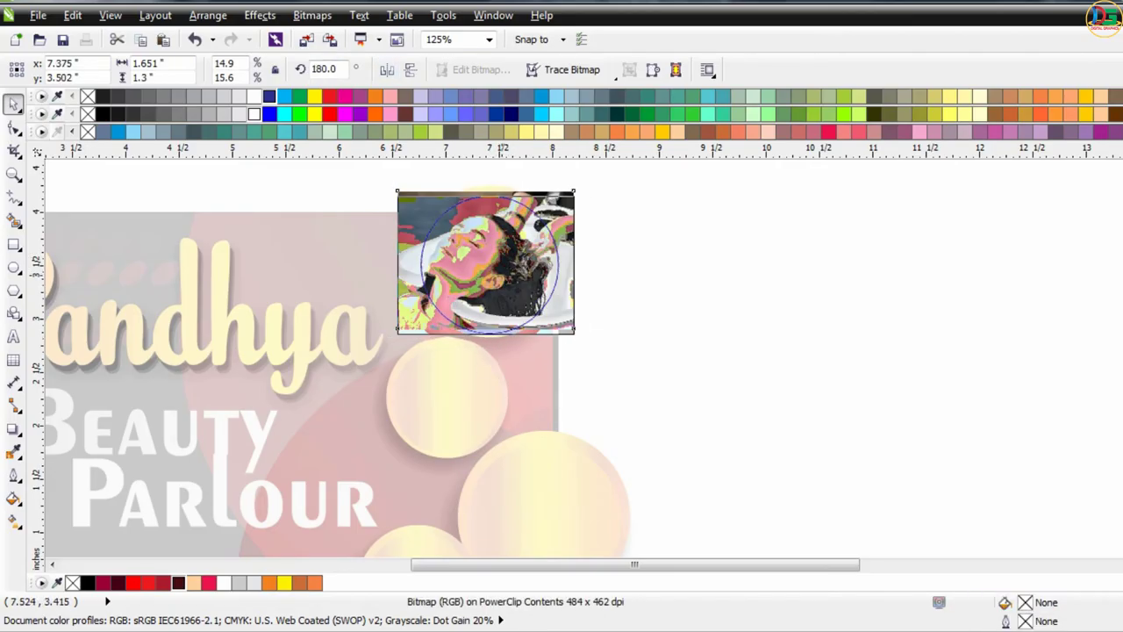
{"action": "left_click_drag", "start_coordinate": [502, 274], "coordinate": [502, 276]}
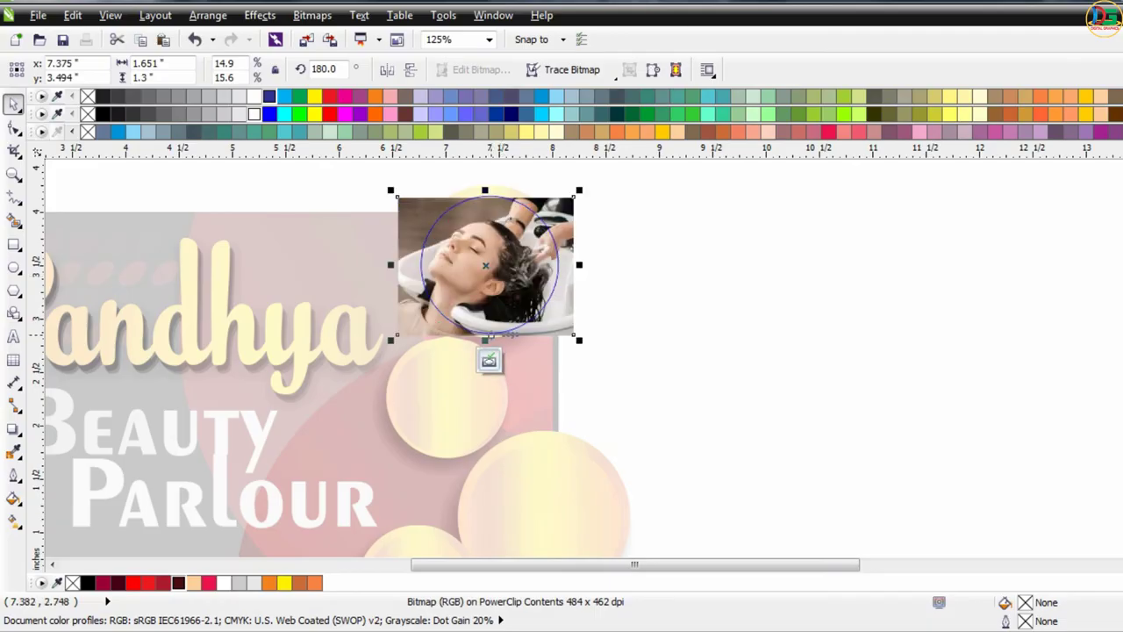
{"action": "left_click", "coordinate": [489, 360]}
- Make the hair-wash photo taller so it fills the top circle
{"action": "left_click", "coordinate": [478, 311]}
{"action": "left_click", "coordinate": [451, 358]}
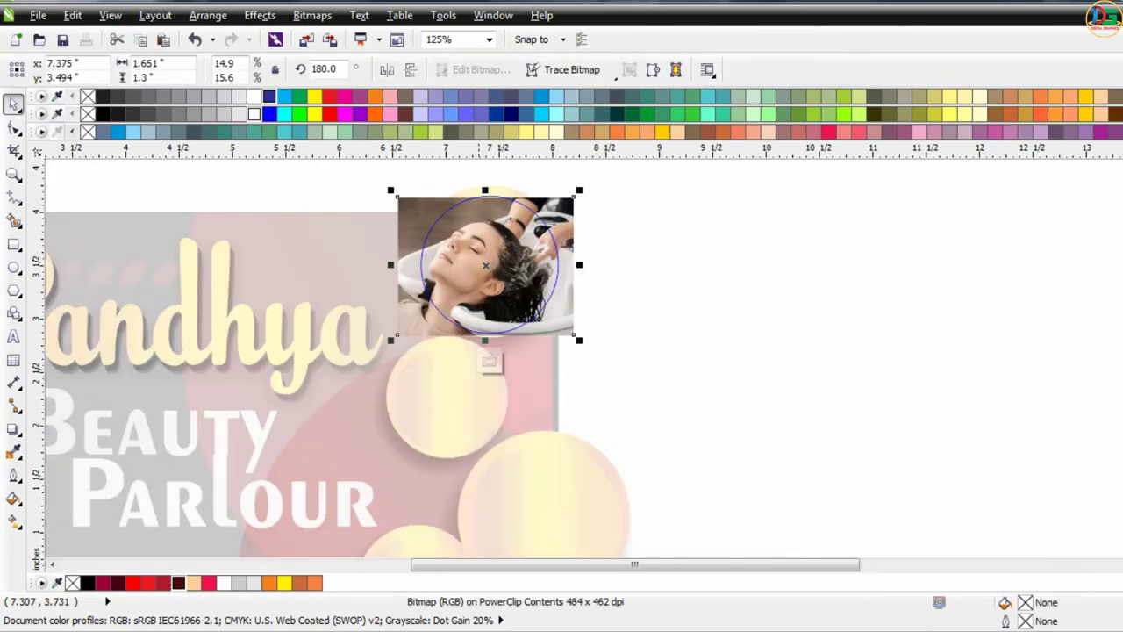
{"action": "left_click_drag", "start_coordinate": [484, 190], "coordinate": [484, 179]}
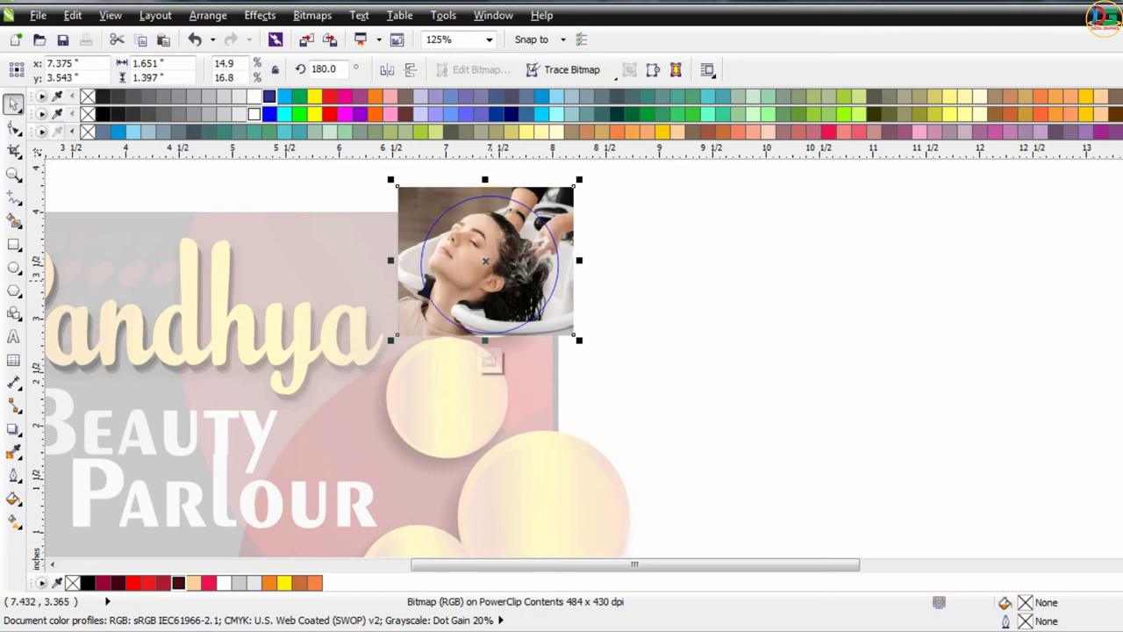
{"action": "left_click", "coordinate": [489, 360]}
{"action": "scroll", "coordinate": [580, 254], "scroll_direction": "down", "scroll_amount": 1}
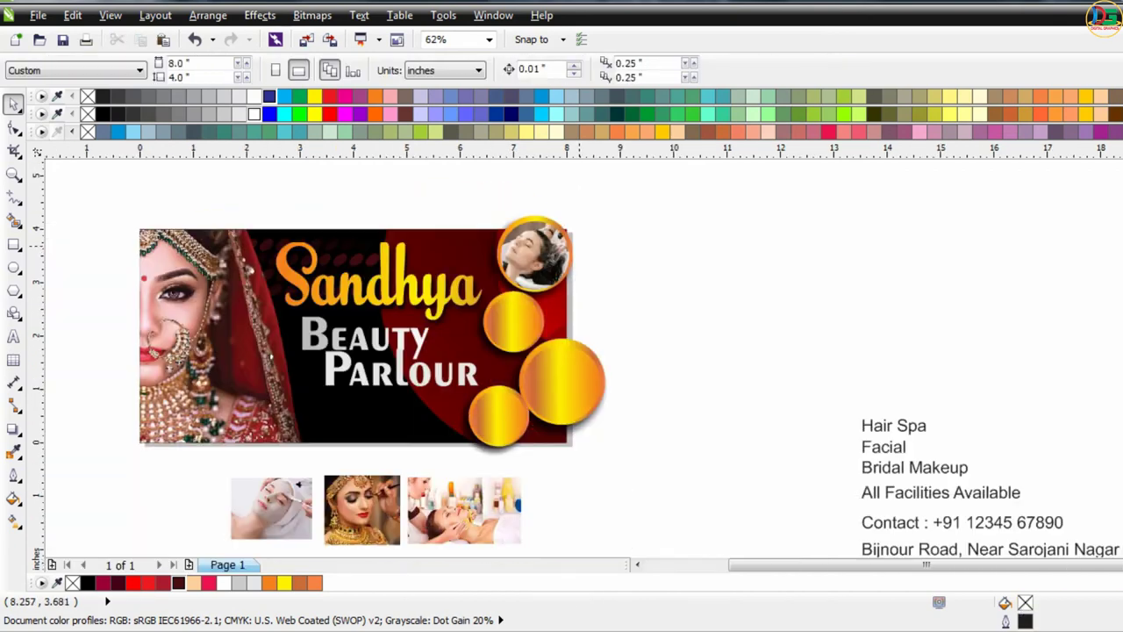
{"action": "left_click", "coordinate": [266, 506]}
- PowerClip the facial photo into the second gold circle and shrink it slightly
{"action": "key", "text": "ctrl+a"}
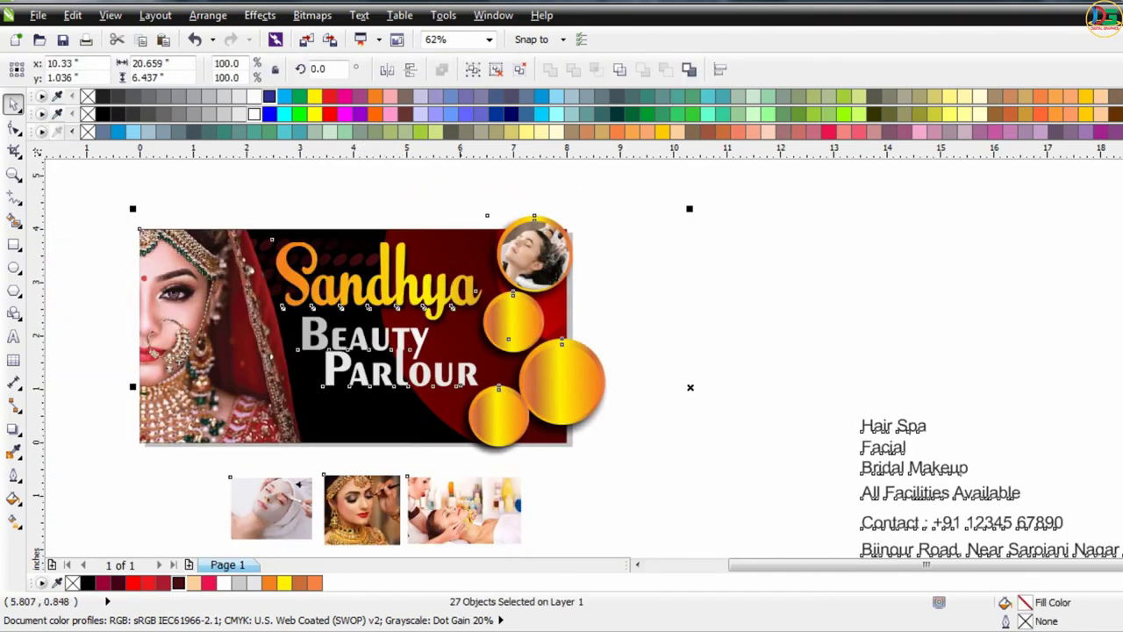
{"action": "left_click", "coordinate": [739, 310]}
{"action": "right_click", "coordinate": [291, 518]}
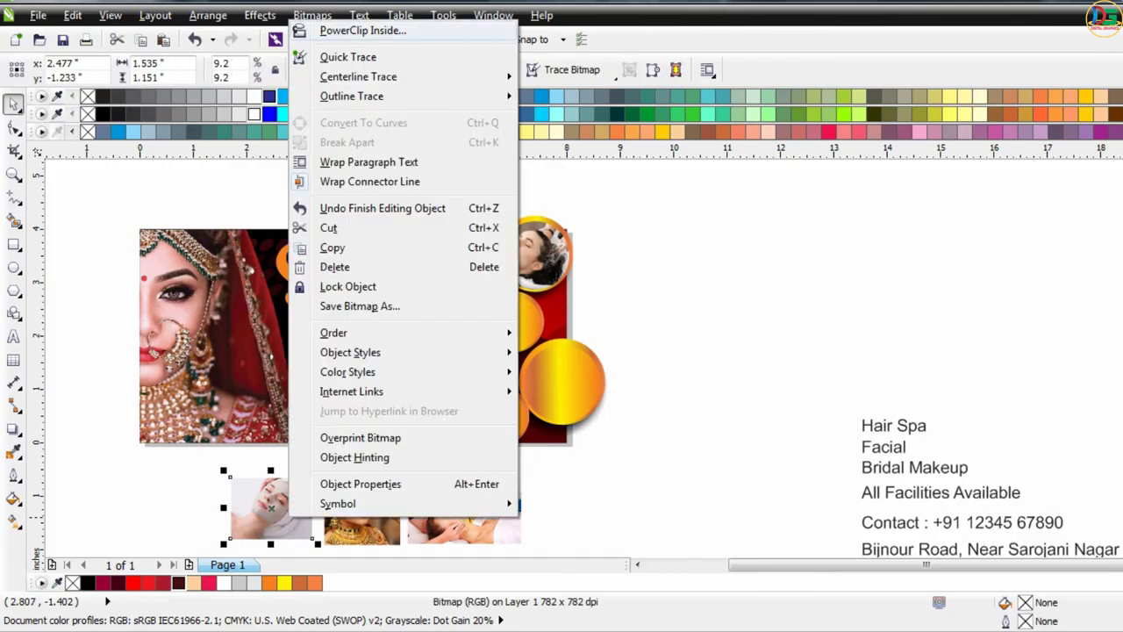
{"action": "left_click", "coordinate": [360, 30]}
{"action": "left_click", "coordinate": [518, 321]}
{"action": "scroll", "coordinate": [526, 321], "scroll_direction": "up", "scroll_amount": 1}
{"action": "scroll", "coordinate": [526, 321], "scroll_direction": "up", "scroll_amount": 1}
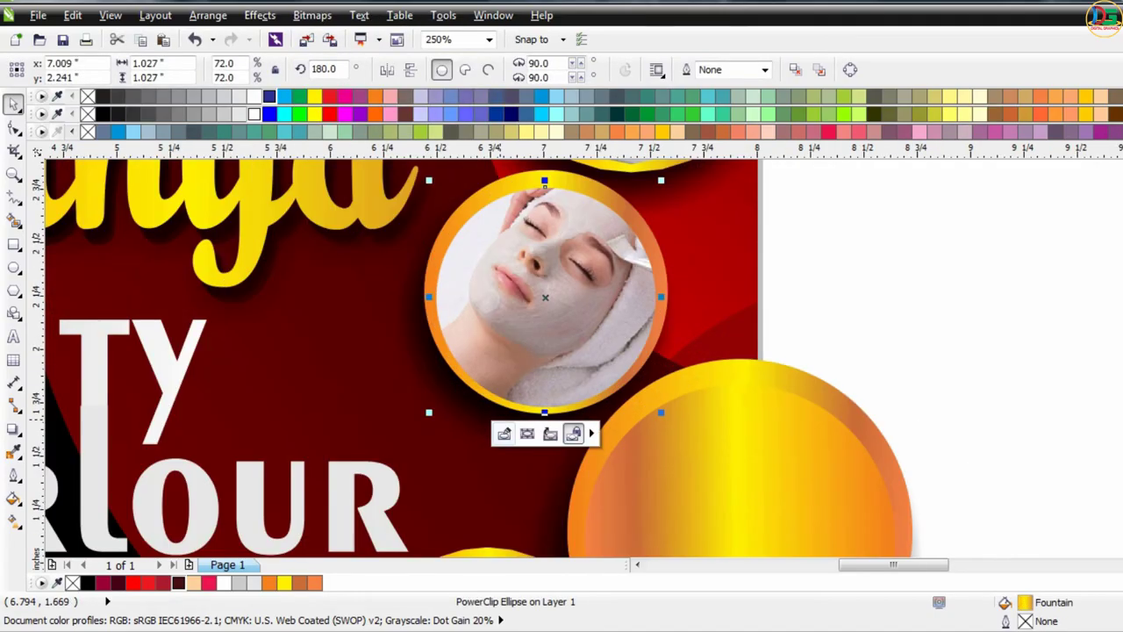
{"action": "left_click", "coordinate": [503, 434]}
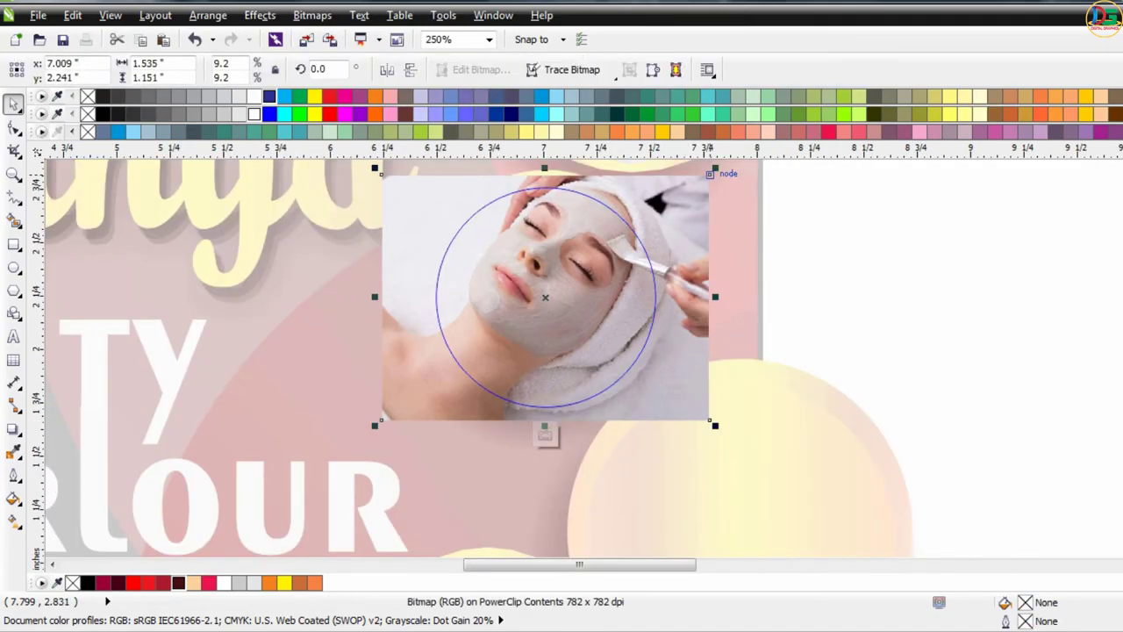
{"action": "left_click_drag", "start_coordinate": [716, 168], "coordinate": [702, 178]}
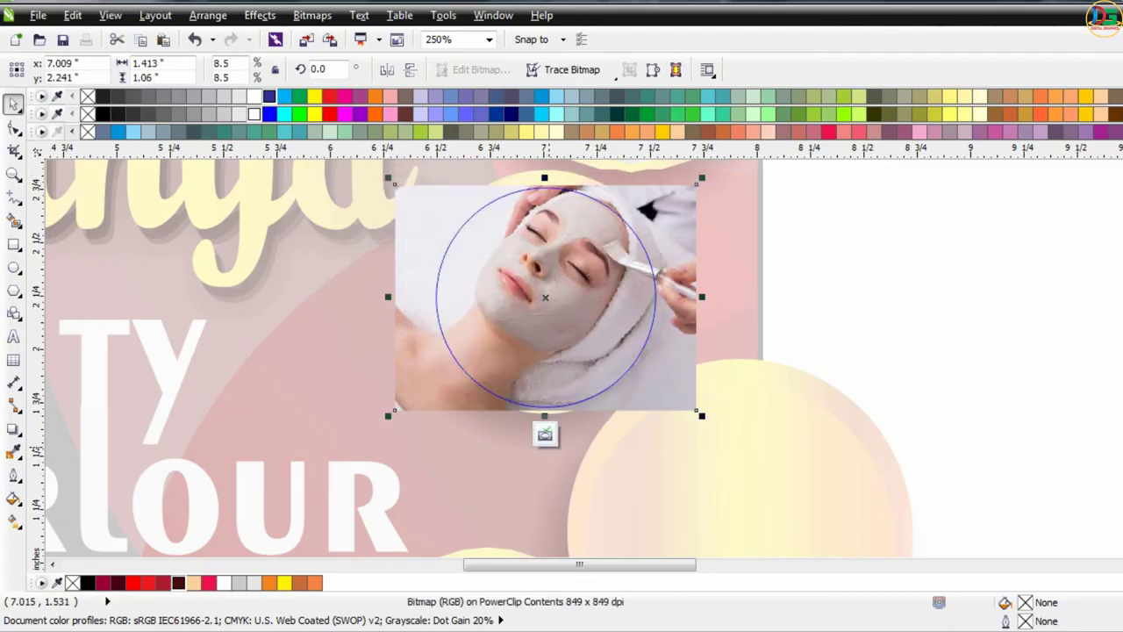
{"action": "left_click", "coordinate": [545, 434]}
- Mirror the bridal makeup photo, clip it into the large circle, enlarge and nudge it left
{"action": "scroll", "coordinate": [545, 434], "scroll_direction": "down", "scroll_amount": 1}
{"action": "scroll", "coordinate": [526, 434], "scroll_direction": "down", "scroll_amount": 1}
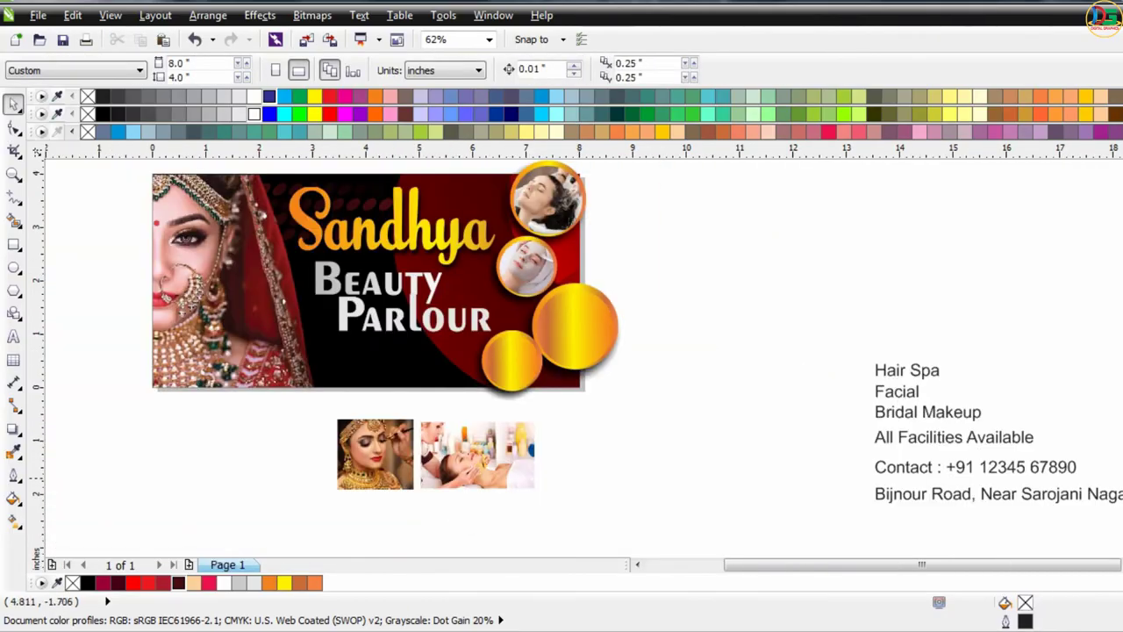
{"action": "left_click", "coordinate": [376, 455]}
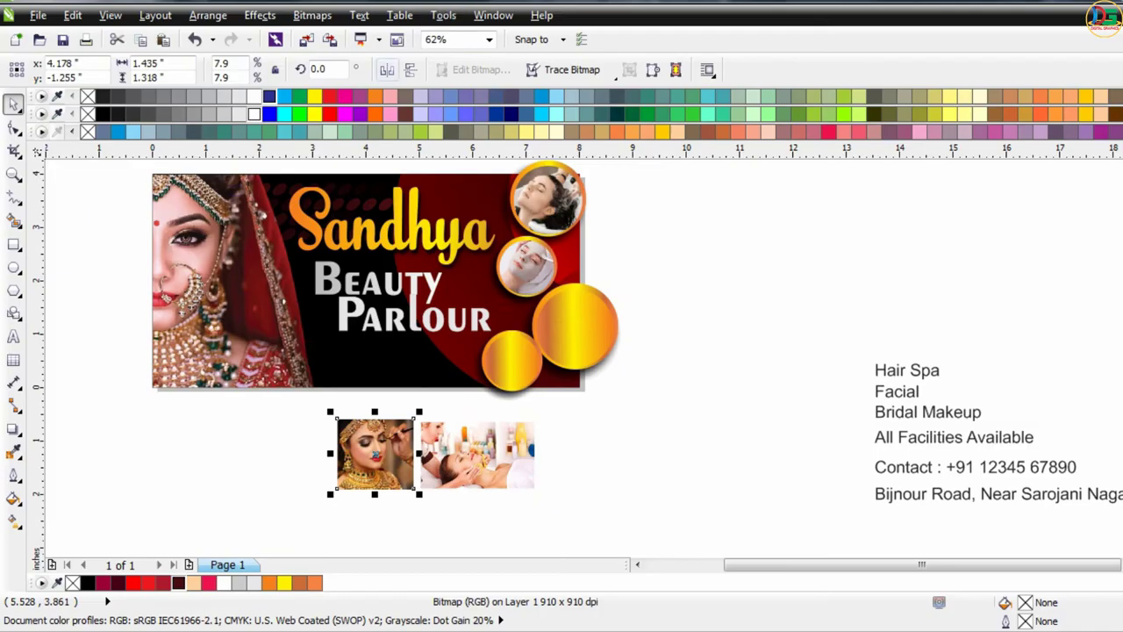
{"action": "left_click", "coordinate": [387, 69]}
{"action": "right_click", "coordinate": [369, 454]}
{"action": "key", "text": "Escape"}
{"action": "key", "text": "Escape"}
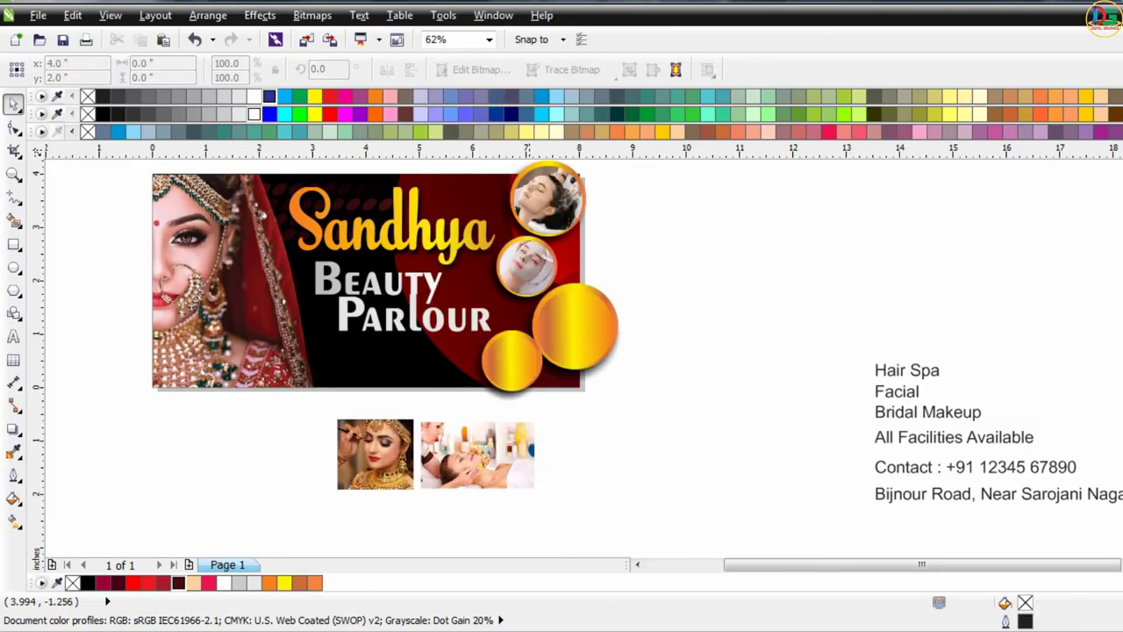
{"action": "left_click", "coordinate": [576, 325]}
{"action": "left_click", "coordinate": [573, 327], "text": "ctrl"}
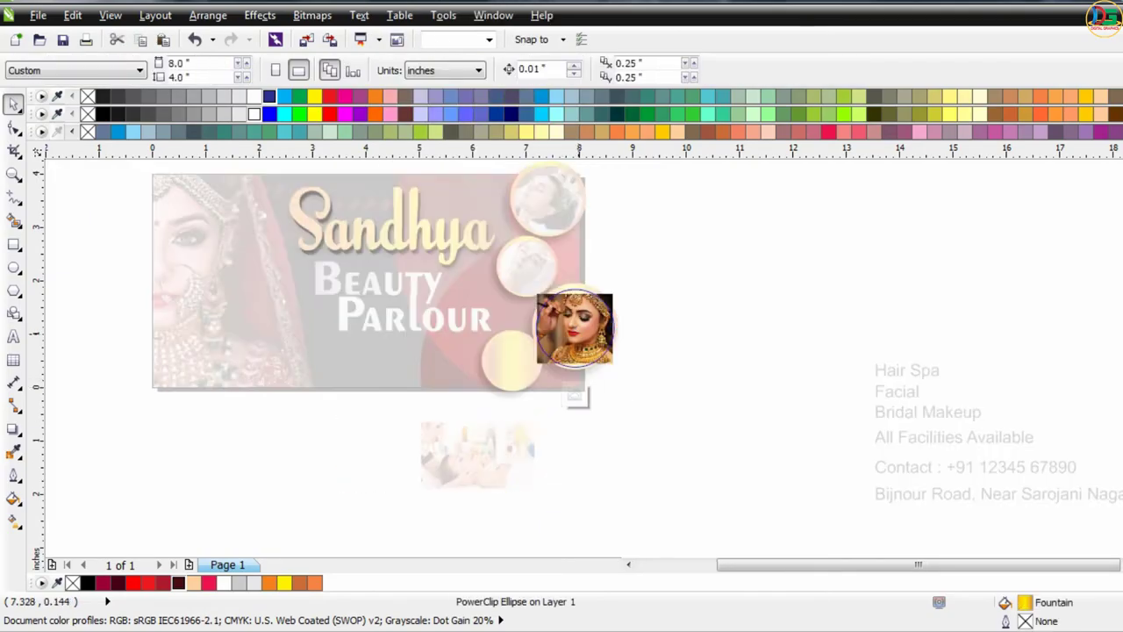
{"action": "scroll", "coordinate": [572, 322], "scroll_direction": "up", "scroll_amount": 2}
{"action": "left_click_drag", "start_coordinate": [653, 246], "coordinate": [663, 237]}
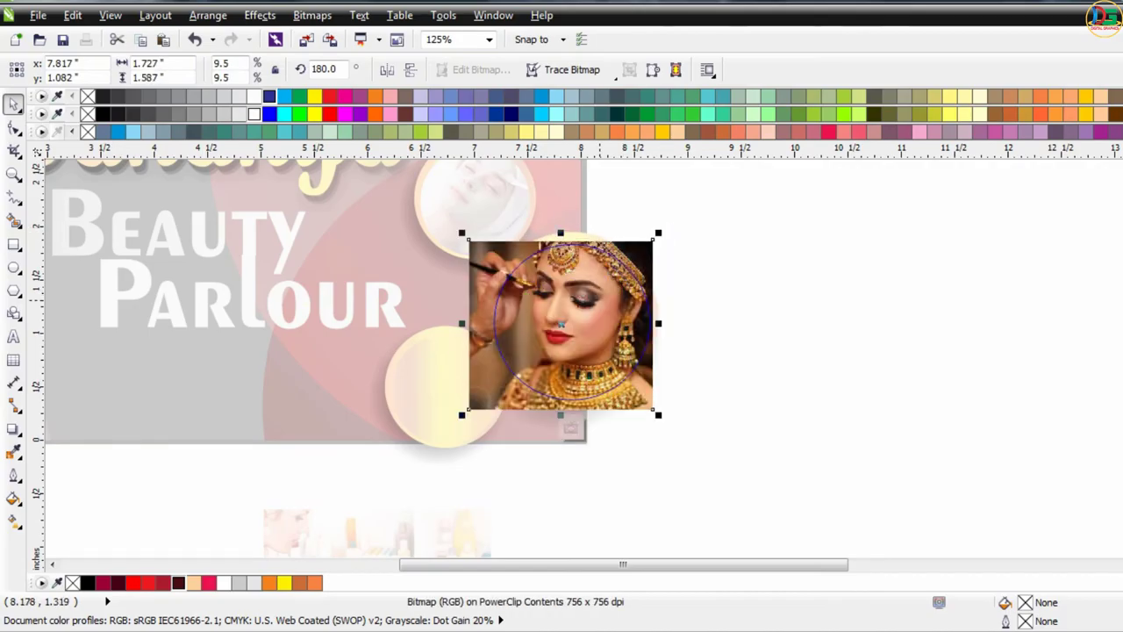
{"action": "left_click_drag", "start_coordinate": [600, 288], "coordinate": [594, 306]}
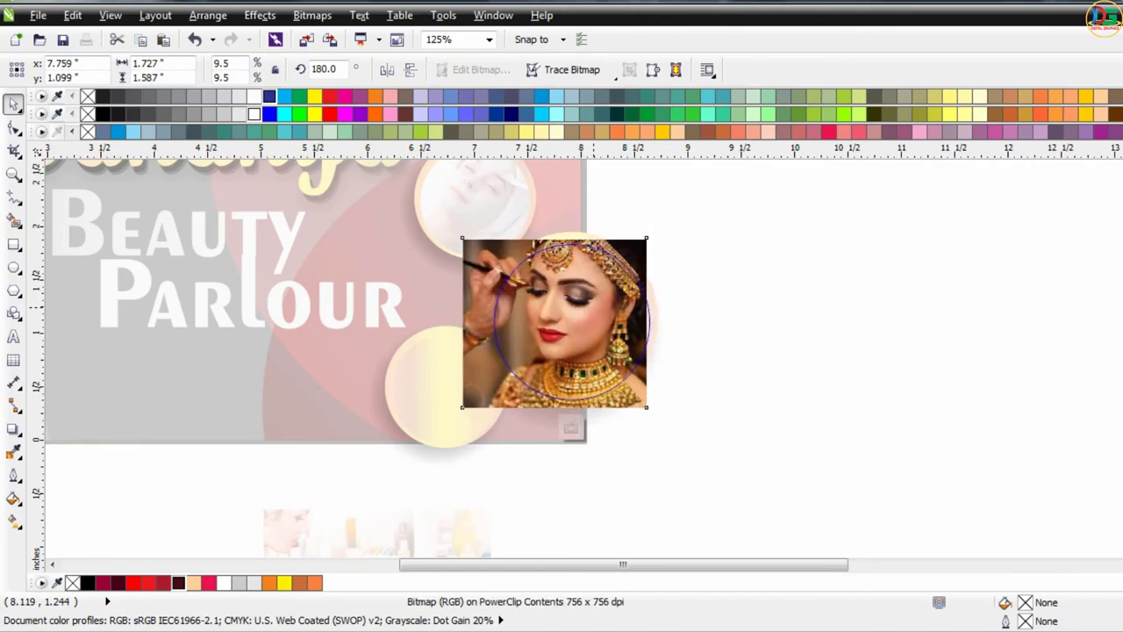
{"action": "left_click", "coordinate": [602, 427]}
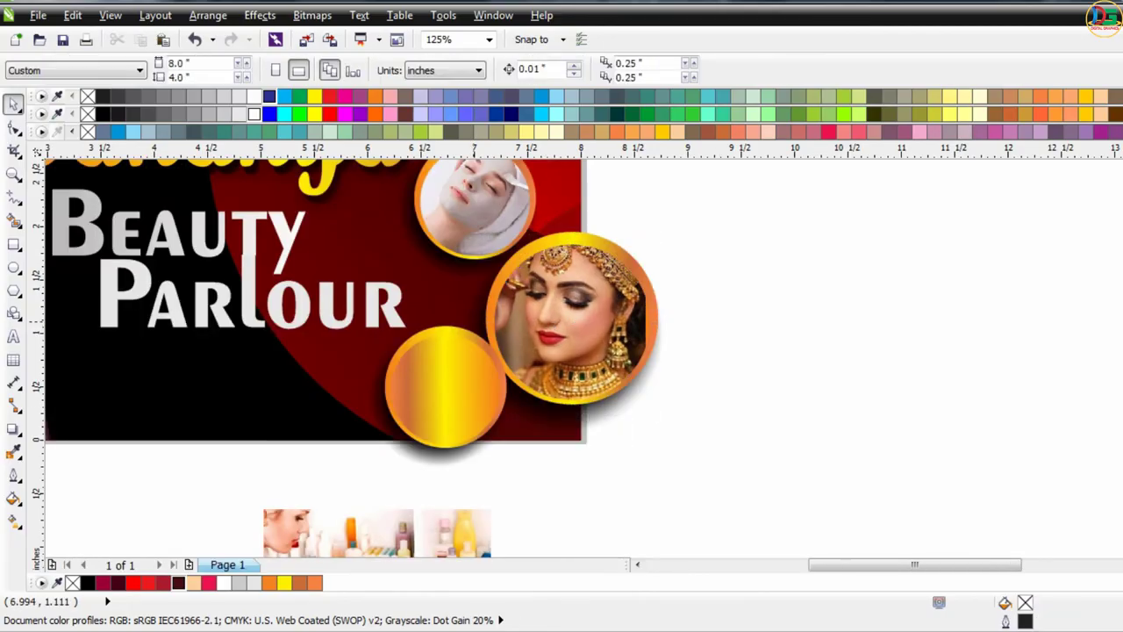
- Mirror the spa photo and PowerClip it into the lower gold circle
{"action": "scroll", "coordinate": [450, 430], "scroll_direction": "down", "scroll_amount": 2}
{"action": "left_click", "coordinate": [413, 502]}
{"action": "right_click", "coordinate": [431, 502]}
{"action": "key", "text": "Escape"}
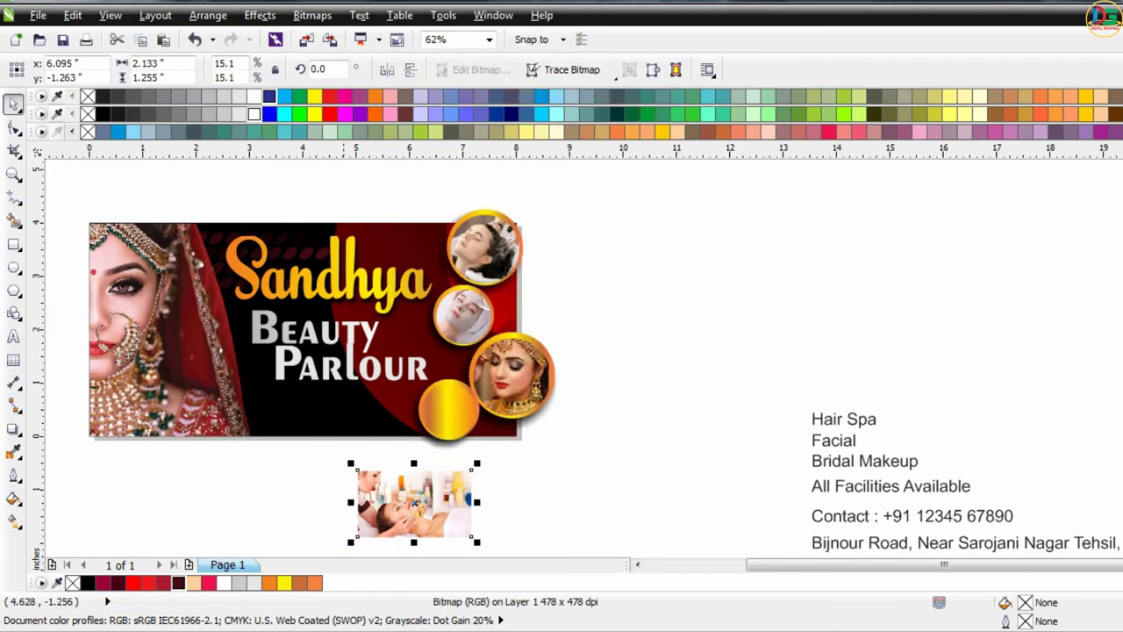
{"action": "left_click", "coordinate": [410, 69]}
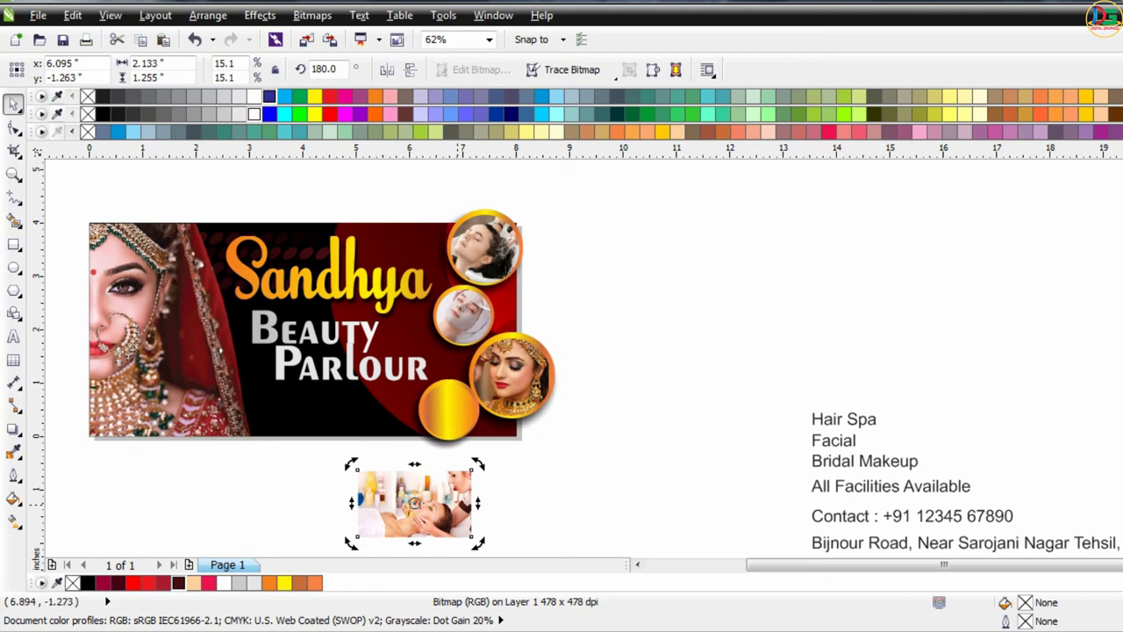
{"action": "right_click", "coordinate": [457, 505]}
{"action": "left_click", "coordinate": [517, 18]}
{"action": "left_click", "coordinate": [445, 414]}
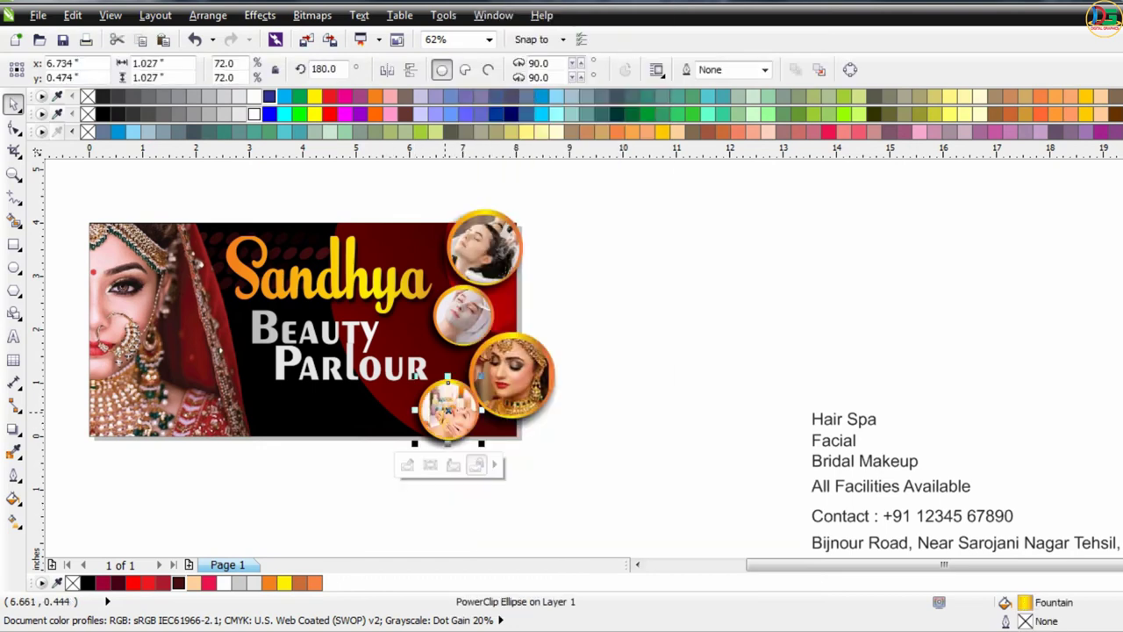
- Rotate the spa photo inside its circle and shift it slightly left and down
{"action": "scroll", "coordinate": [477, 464], "scroll_direction": "up", "scroll_amount": 2}
{"action": "left_click", "coordinate": [477, 464]}
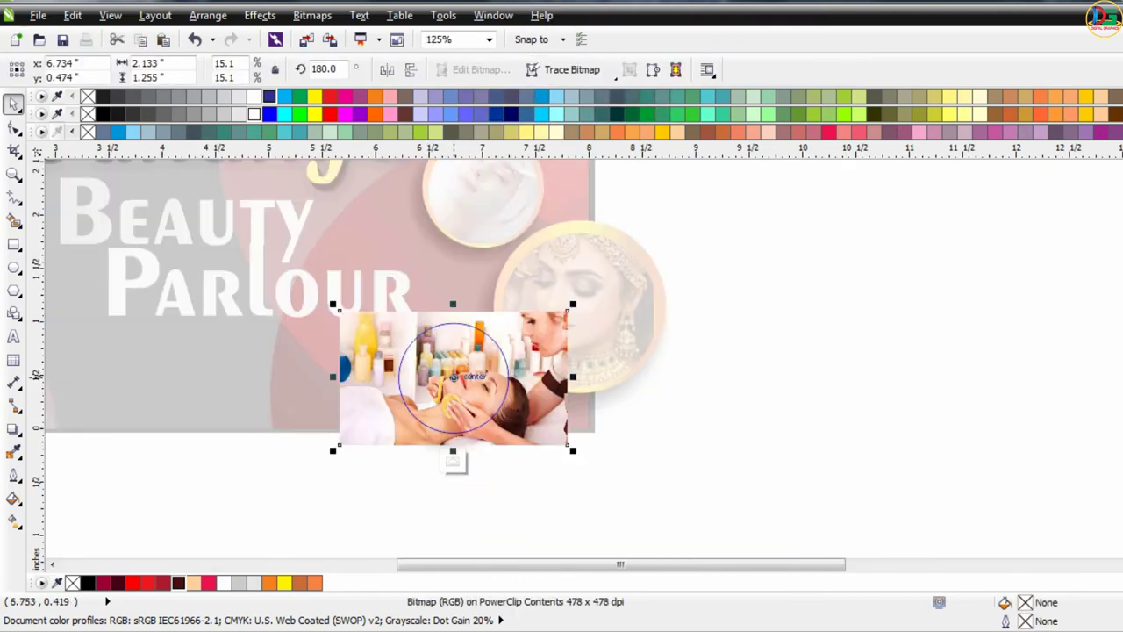
{"action": "left_click_drag", "start_coordinate": [572, 309], "coordinate": [464, 242]}
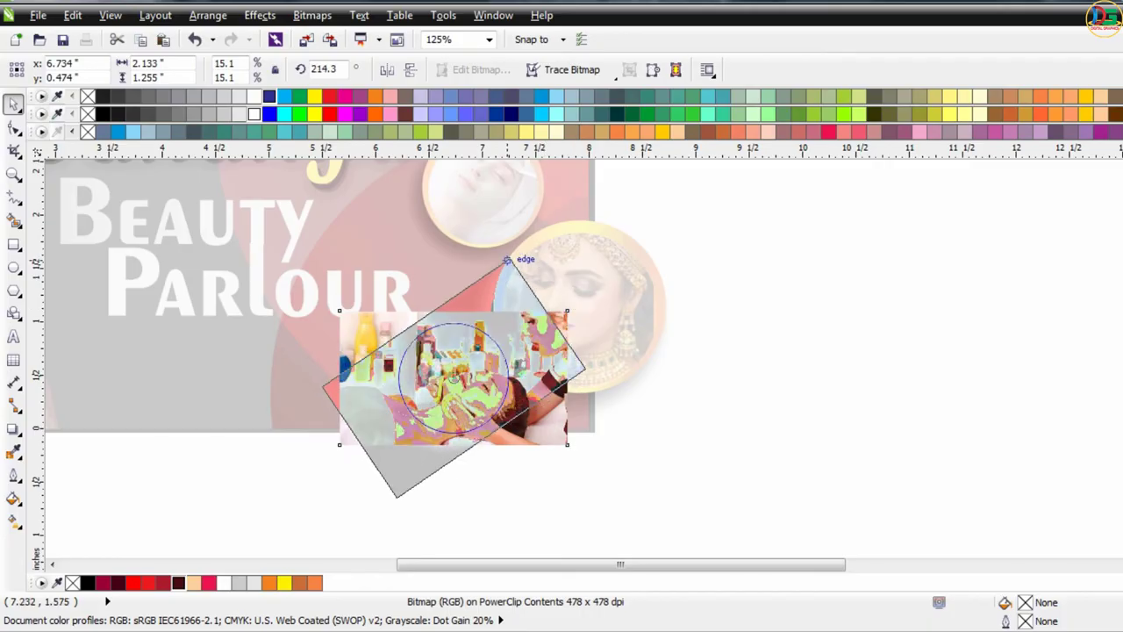
{"action": "left_click", "coordinate": [684, 301]}
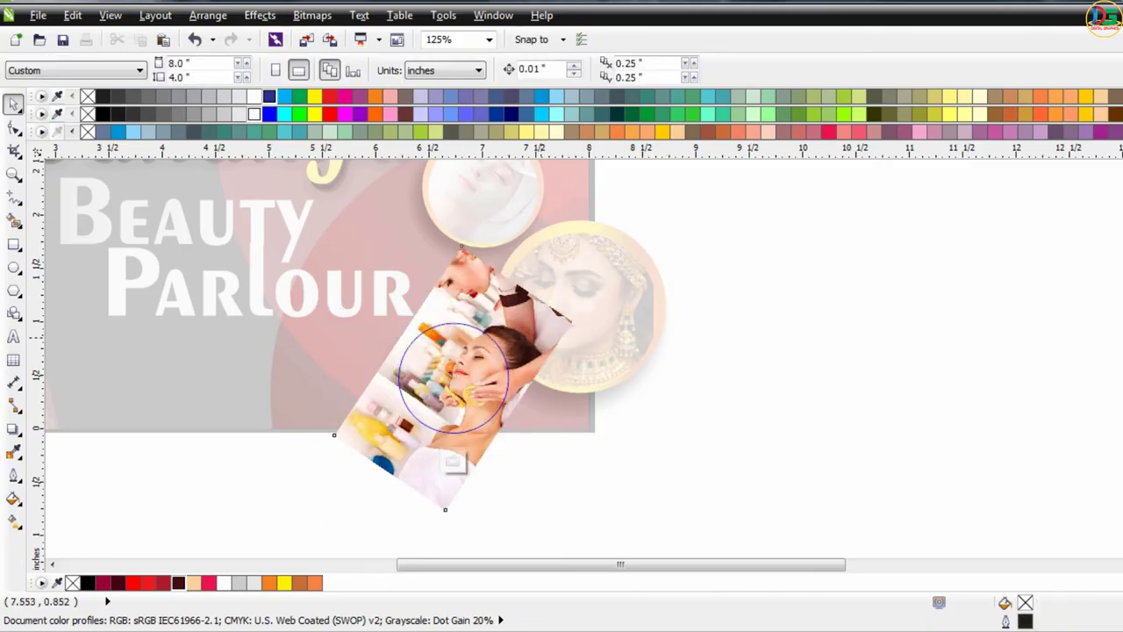
{"action": "left_click", "coordinate": [541, 338]}
{"action": "left_click_drag", "start_coordinate": [541, 338], "coordinate": [521, 349]}
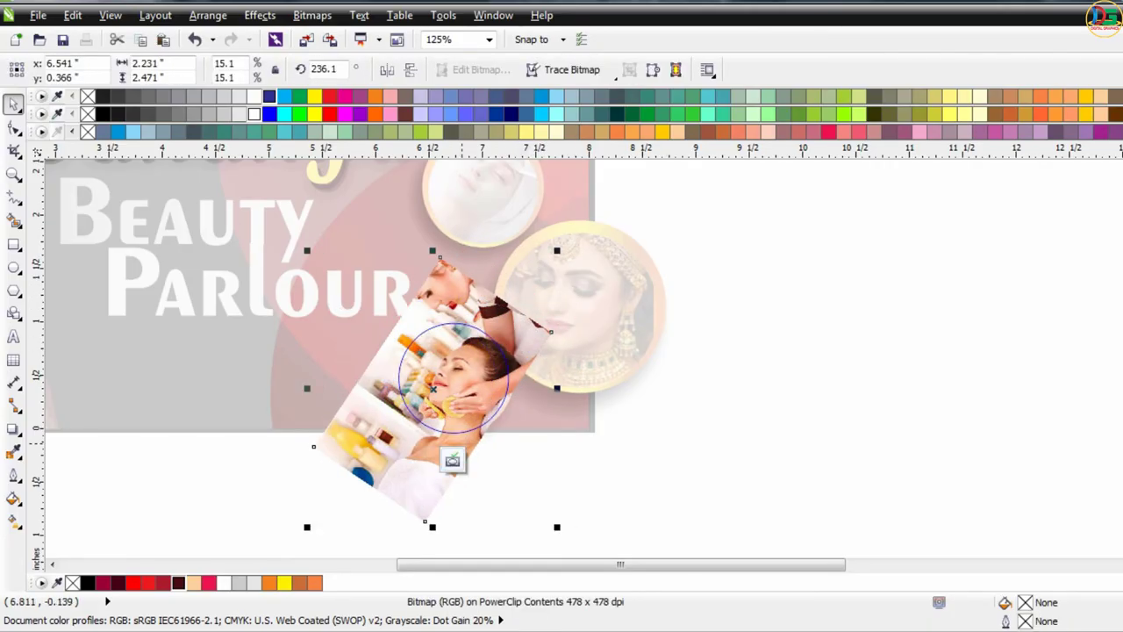
{"action": "left_click", "coordinate": [452, 460]}
{"action": "key", "text": "Escape"}
{"action": "scroll", "coordinate": [426, 407], "scroll_direction": "down", "scroll_amount": 2}
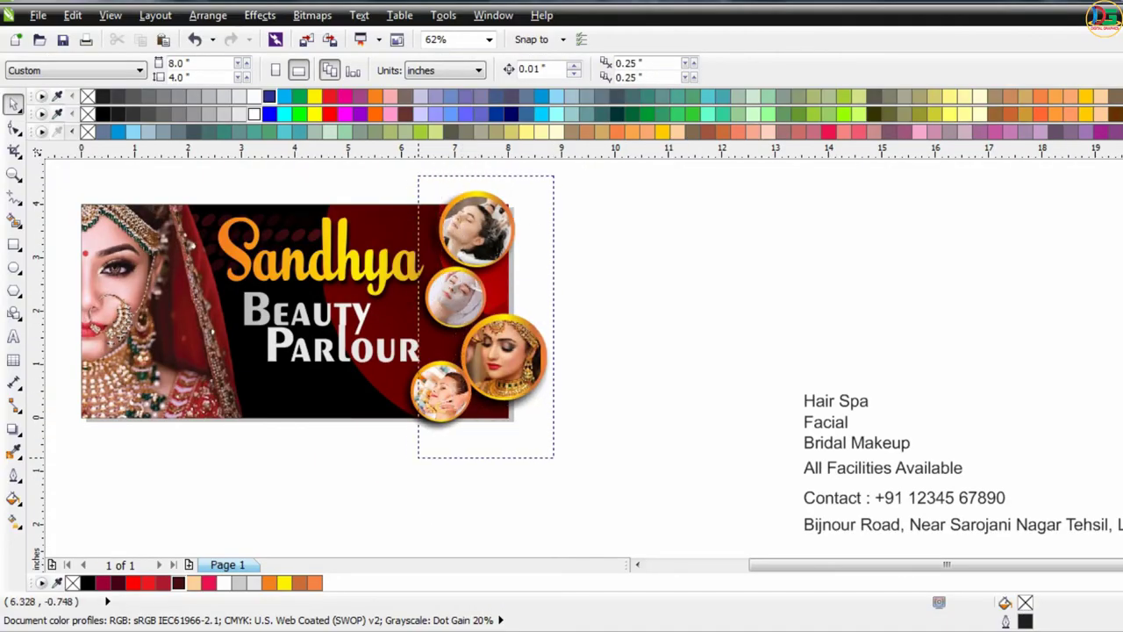
{"action": "left_click_drag", "start_coordinate": [419, 459], "coordinate": [561, 177]}
{"action": "left_click_drag", "start_coordinate": [526, 368], "coordinate": [664, 405]}
{"action": "key", "text": "ctrl+z"}
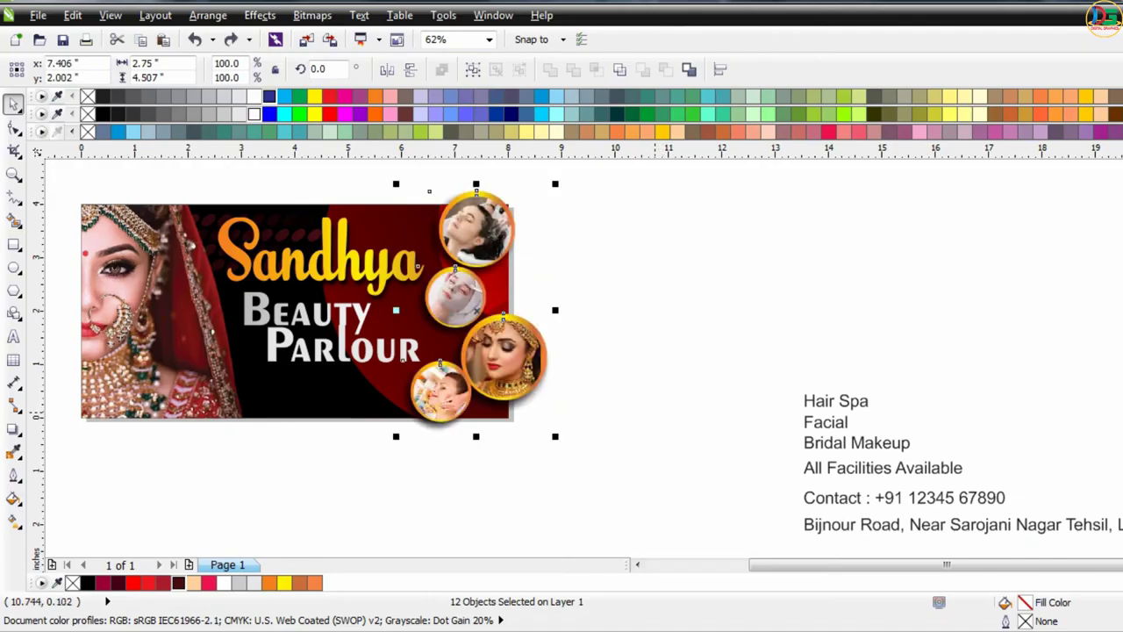
{"action": "key", "text": "ctrl+g"}
{"action": "right_click", "coordinate": [498, 361]}
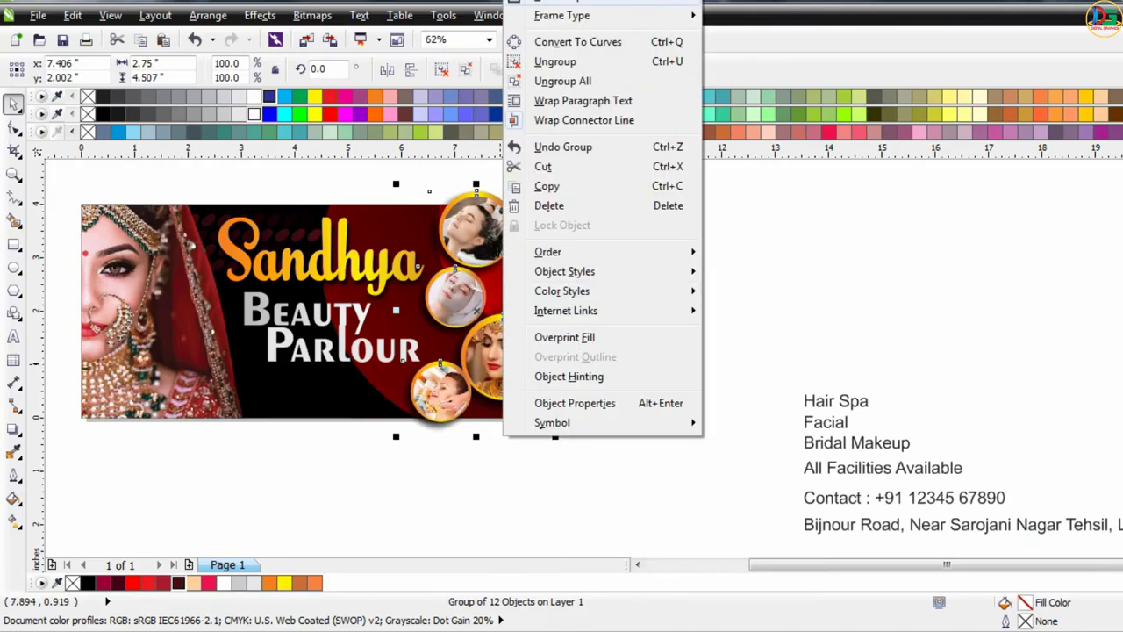
{"action": "left_click", "coordinate": [570, 1]}
{"action": "left_click", "coordinate": [657, 355]}
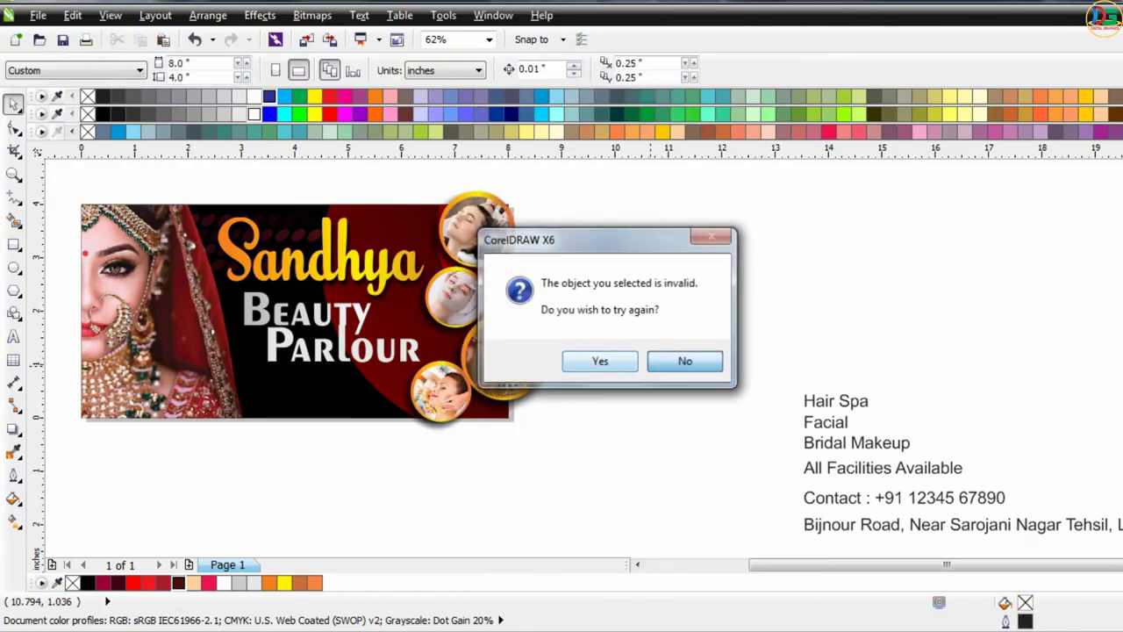
{"action": "left_click", "coordinate": [684, 361]}
{"action": "left_click", "coordinate": [491, 368]}
{"action": "left_click_drag", "start_coordinate": [492, 368], "coordinate": [519, 358]}
{"action": "key", "text": "ctrl+z"}
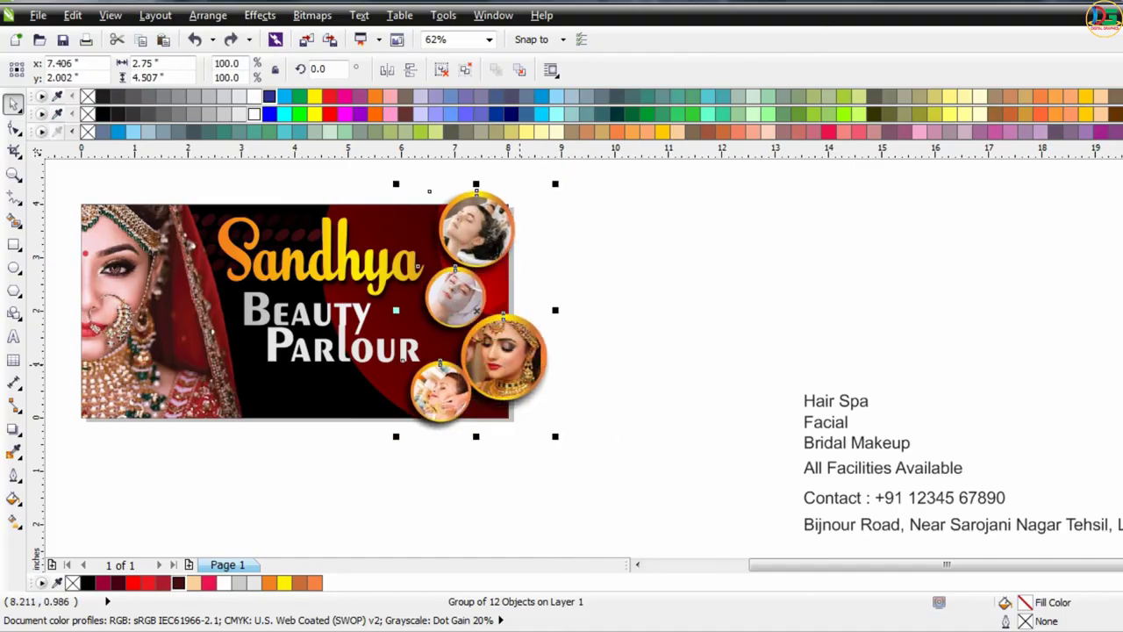
{"action": "right_click", "coordinate": [518, 358]}
{"action": "left_click", "coordinate": [570, 2]}
{"action": "left_click", "coordinate": [492, 360]}
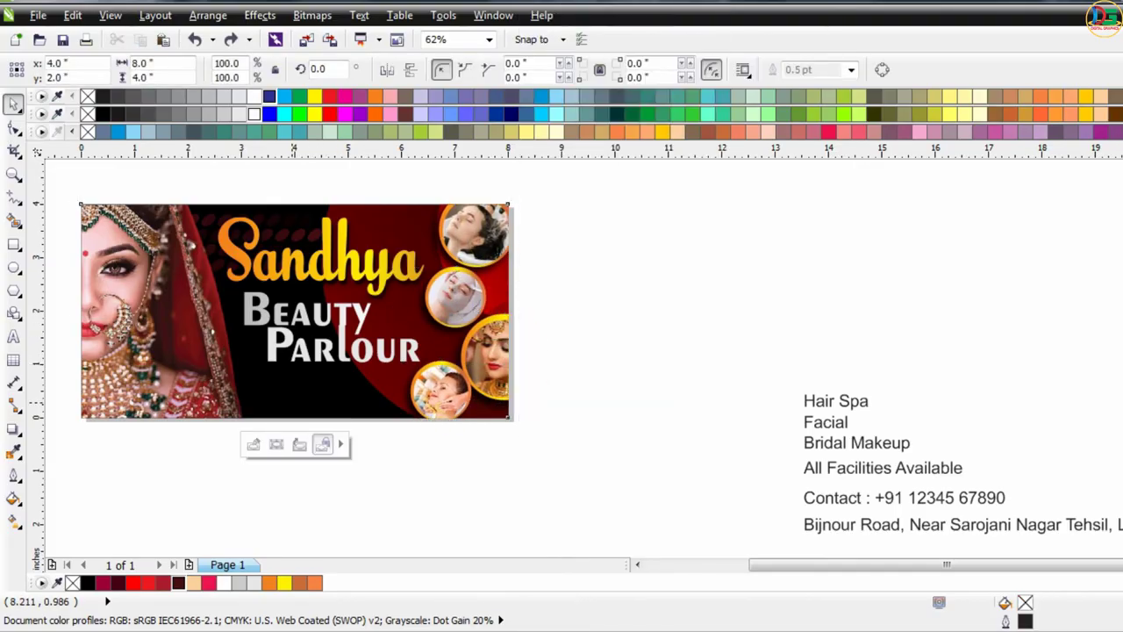
{"action": "left_click", "coordinate": [548, 296]}
{"action": "scroll", "coordinate": [549, 294], "scroll_direction": "down", "scroll_amount": 2}
{"action": "scroll", "coordinate": [477, 278], "scroll_direction": "up", "scroll_amount": 2}
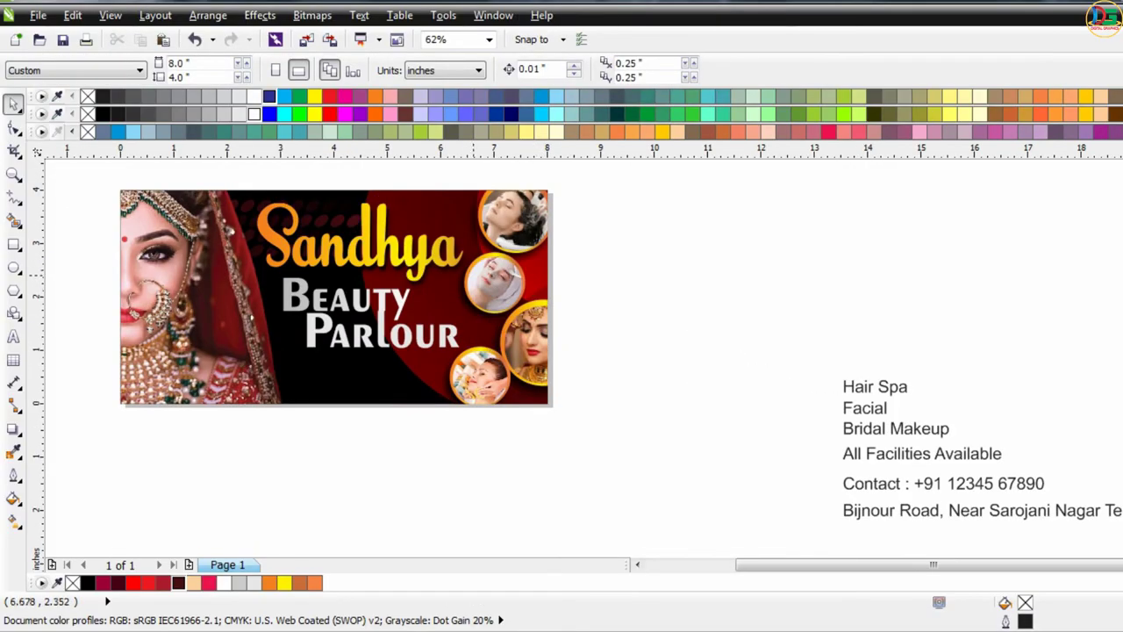
{"action": "scroll", "coordinate": [494, 265], "scroll_direction": "up", "scroll_amount": 2}
{"action": "scroll", "coordinate": [565, 306], "scroll_direction": "down", "scroll_amount": 2}
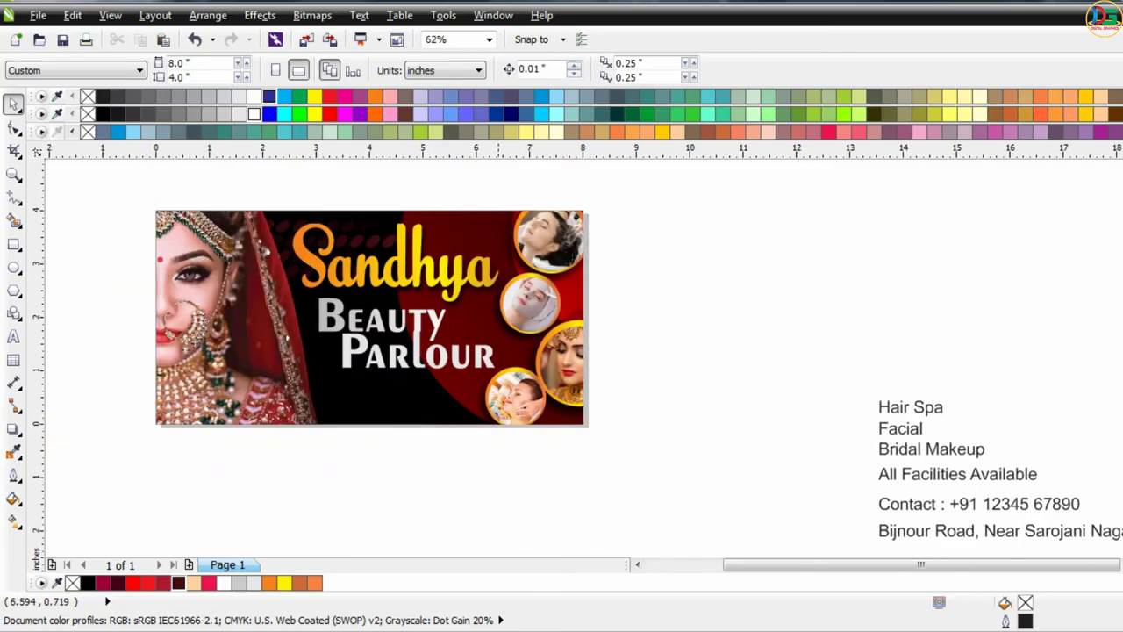
{"action": "scroll", "coordinate": [385, 276], "scroll_direction": "up", "scroll_amount": 2}
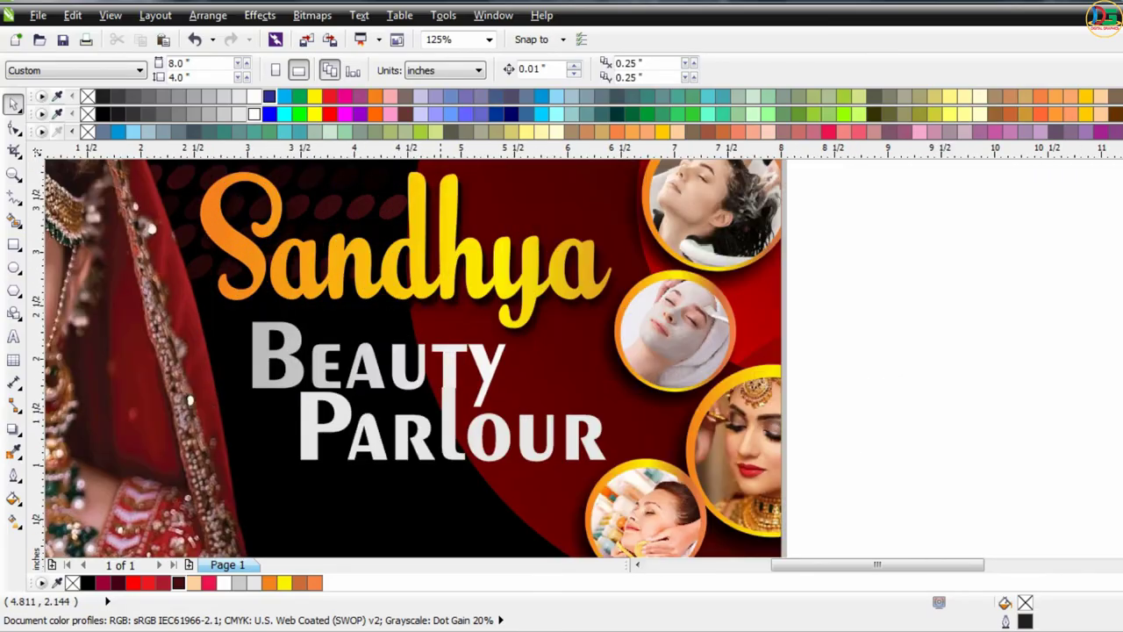
{"action": "scroll", "coordinate": [460, 357], "scroll_direction": "down", "scroll_amount": 2}
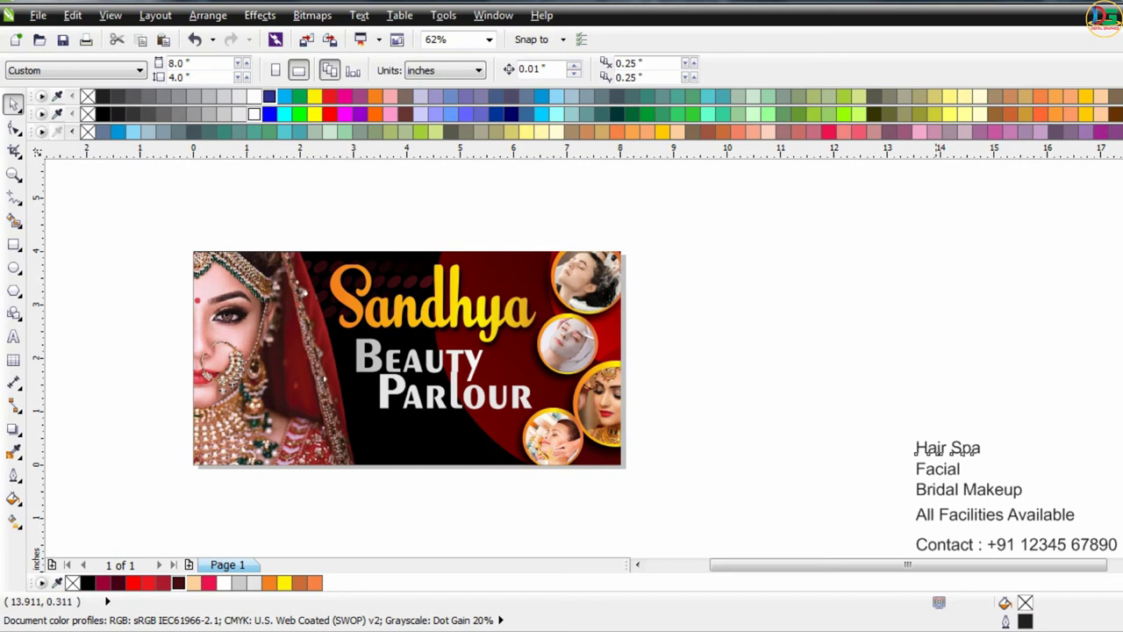
- Try moving Hair Spa and the service lines onto the banner, then undo both moves
{"action": "left_click_drag", "start_coordinate": [937, 447], "coordinate": [869, 408]}
{"action": "key", "text": "ctrl+z"}
{"action": "left_click", "coordinate": [645, 398]}
{"action": "scroll", "coordinate": [878, 386], "scroll_direction": "down", "scroll_amount": 1}
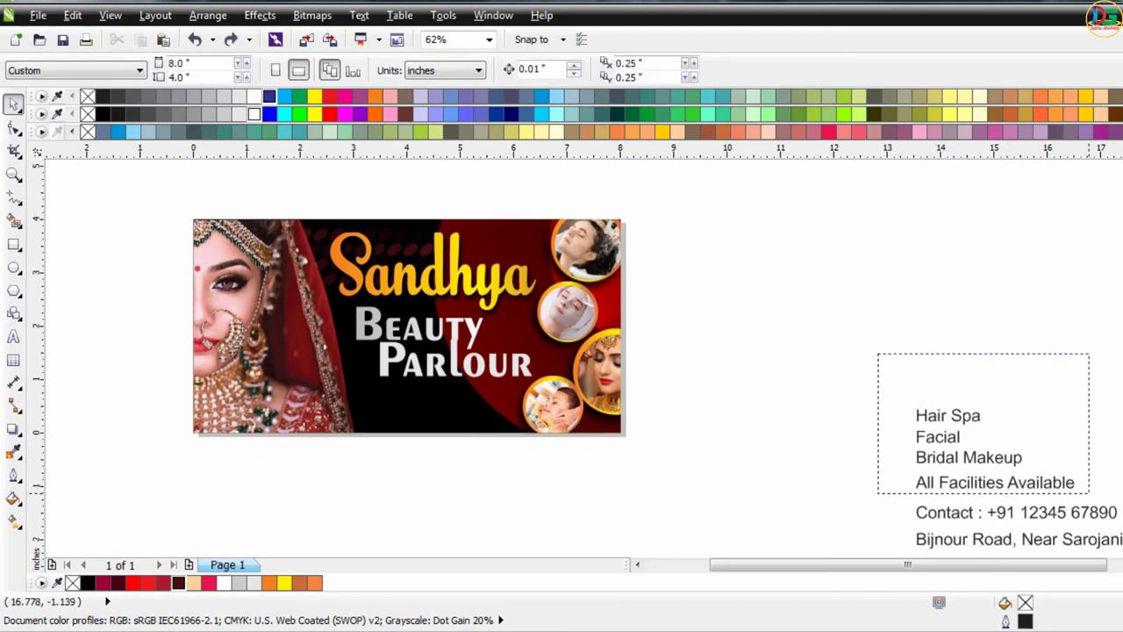
{"action": "left_click_drag", "start_coordinate": [1093, 494], "coordinate": [1091, 493]}
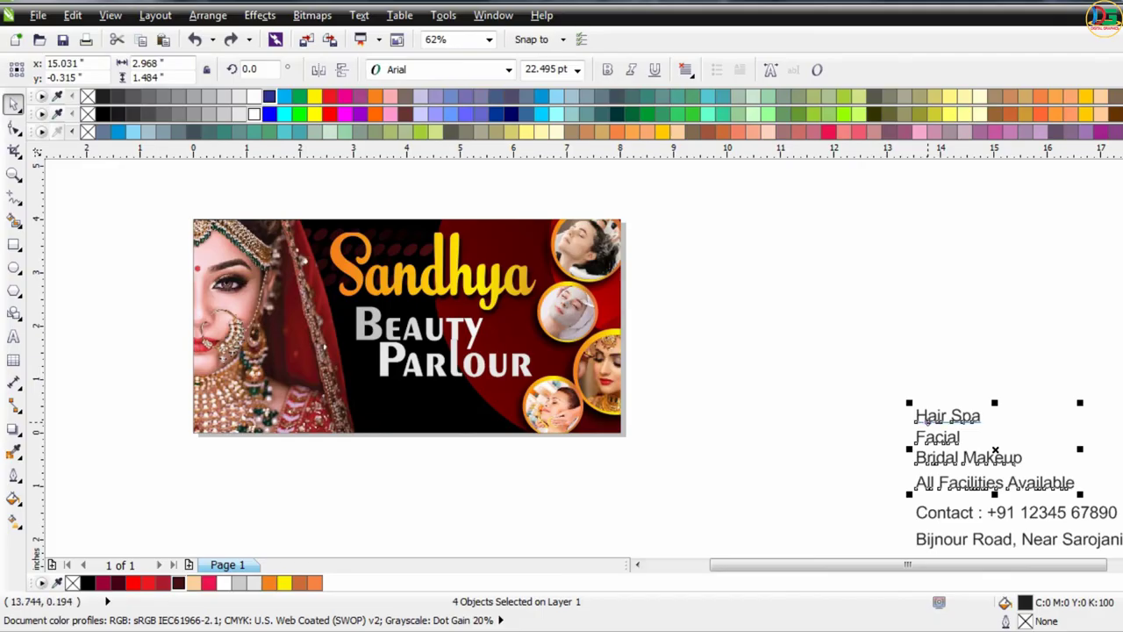
{"action": "left_click_drag", "start_coordinate": [929, 421], "coordinate": [398, 424]}
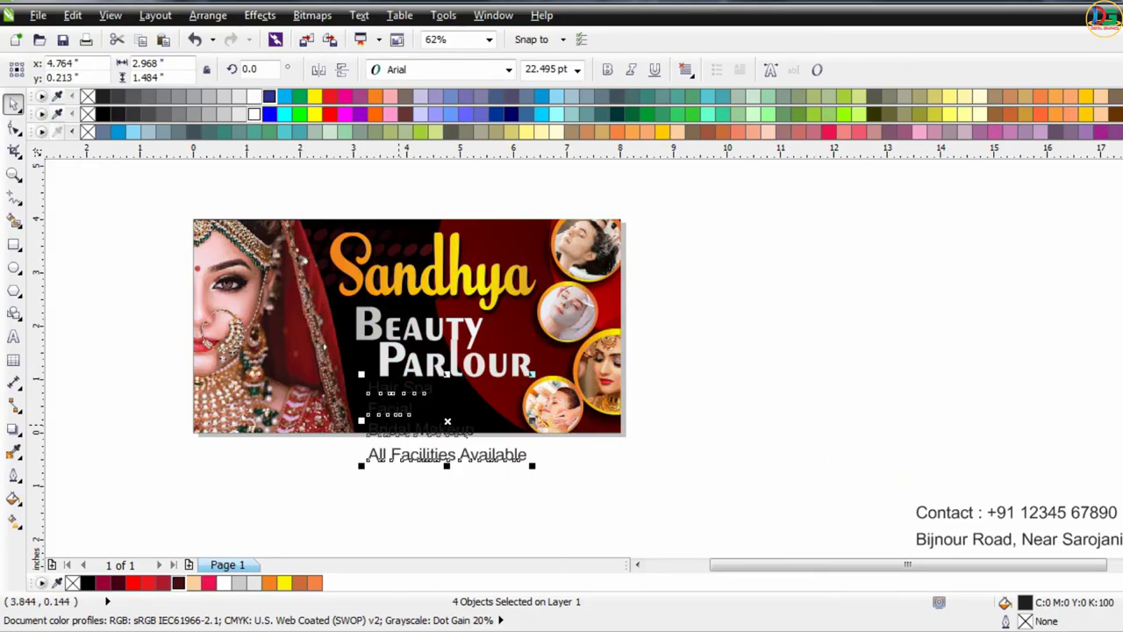
{"action": "scroll", "coordinate": [400, 434], "scroll_direction": "up", "scroll_amount": 2}
{"action": "key", "text": "ctrl+z"}
{"action": "scroll", "coordinate": [398, 389], "scroll_direction": "down", "scroll_amount": 2}
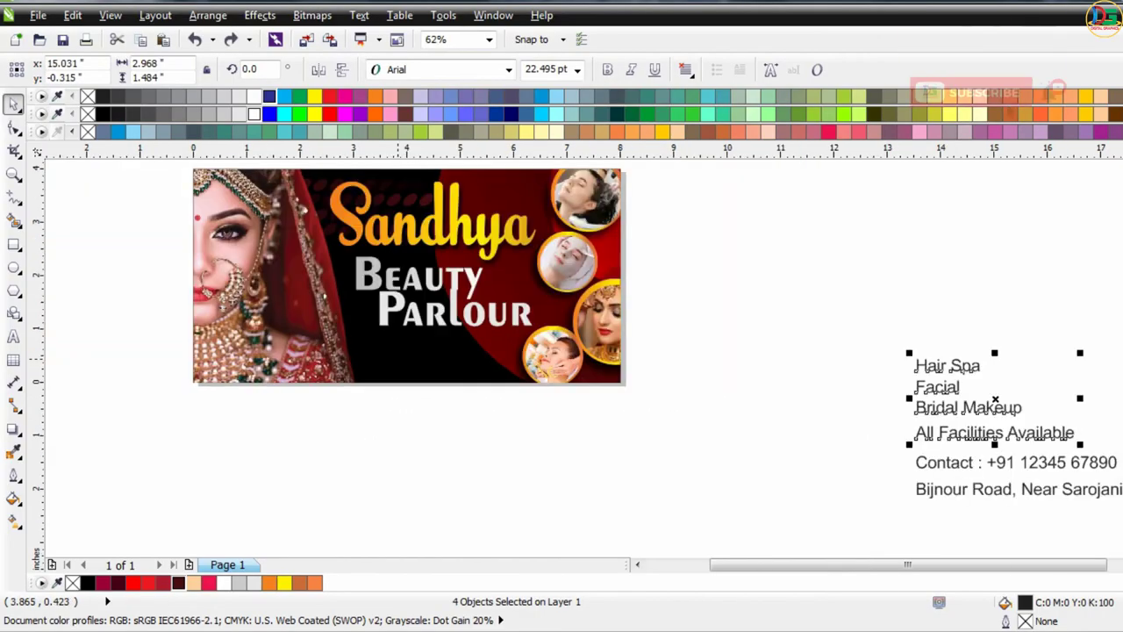
{"action": "key", "text": "Escape"}
- Place Facial to the right of Hair Spa, level with it
{"action": "left_click_drag", "start_coordinate": [937, 387], "coordinate": [1023, 387]}
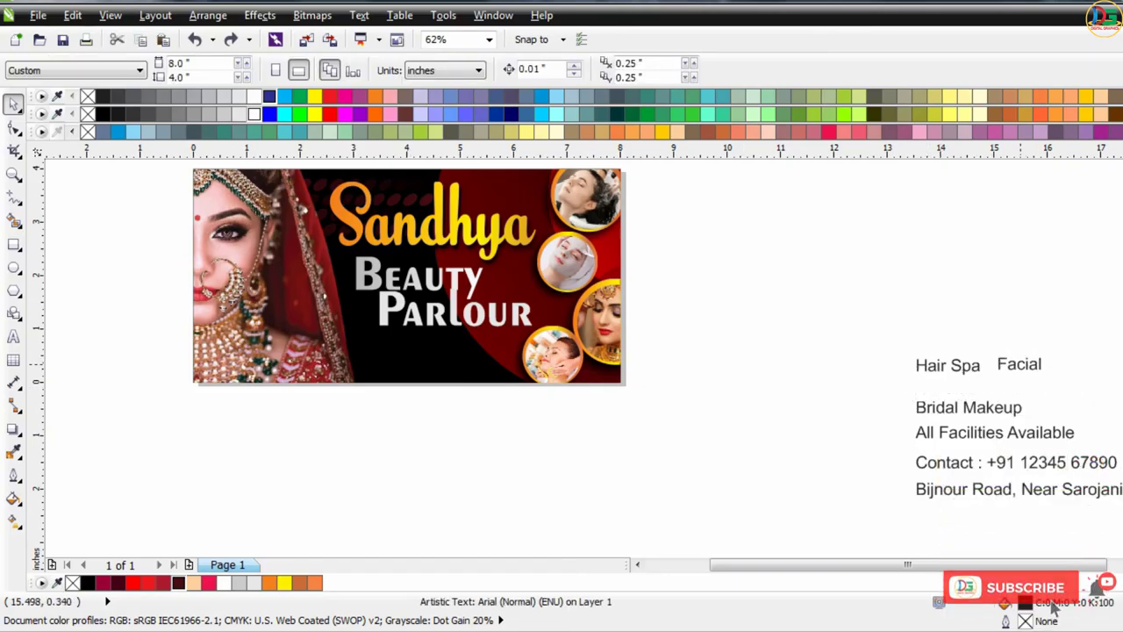
{"action": "left_click_drag", "start_coordinate": [1028, 361], "coordinate": [1028, 366]}
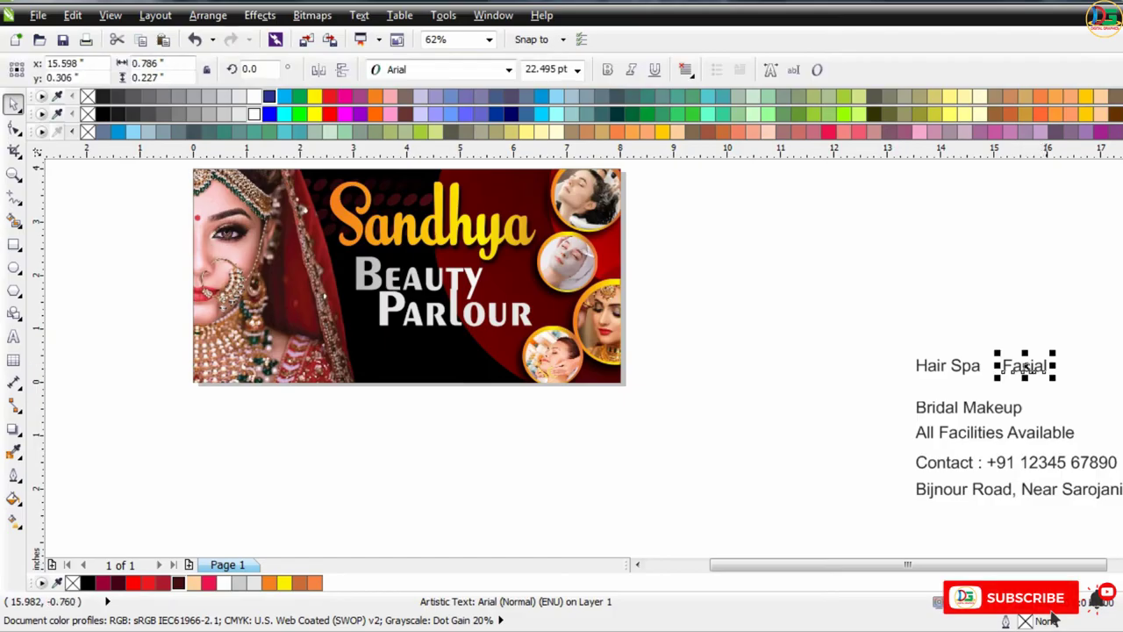
{"action": "key", "text": "Escape"}
{"action": "scroll", "coordinate": [626, 259], "scroll_direction": "down", "scroll_amount": 2}
{"action": "scroll", "coordinate": [979, 298], "scroll_direction": "up", "scroll_amount": 1}
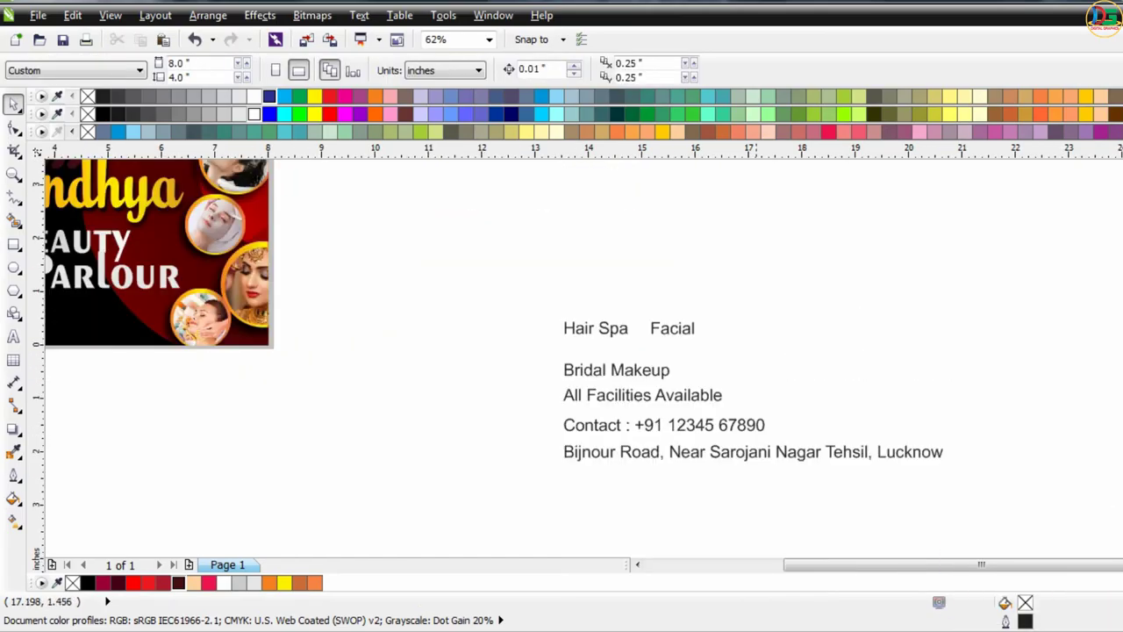
{"action": "scroll", "coordinate": [740, 300], "scroll_direction": "up", "scroll_amount": 1}
- Line Bridal Makeup up after Facial, with All Facilities Available beneath, and select all four
{"action": "mouse_move", "coordinate": [538, 434]}
{"action": "left_mouse_down"}
{"action": "mouse_move", "coordinate": [493, 390]}
{"action": "mouse_move", "coordinate": [540, 386]}
{"action": "left_mouse_up"}
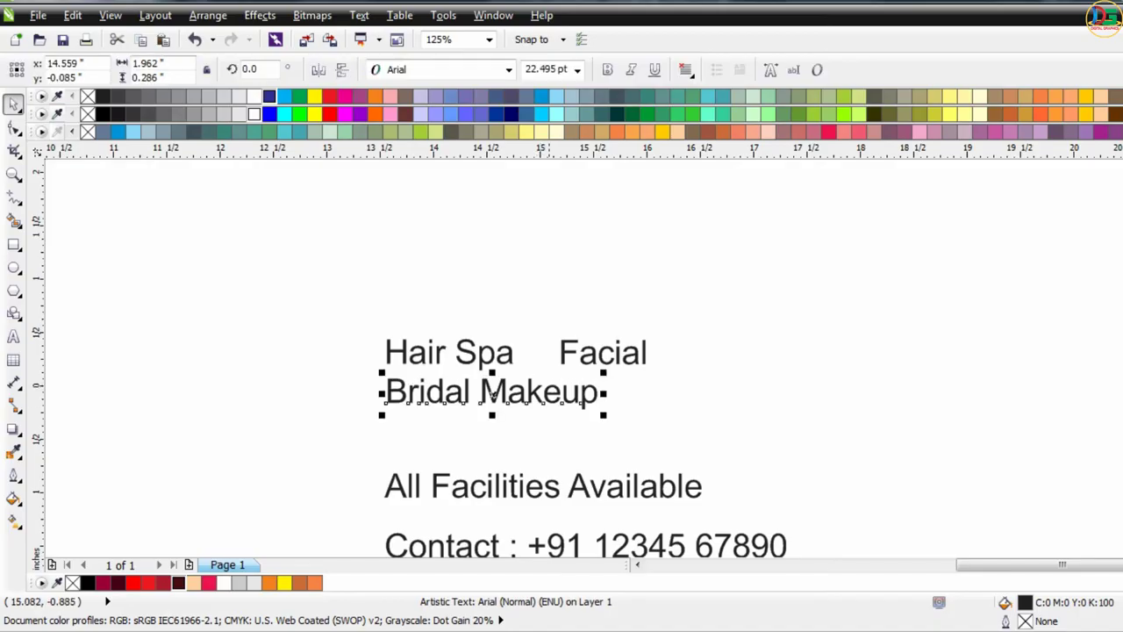
{"action": "mouse_move", "coordinate": [544, 485]}
{"action": "left_mouse_down"}
{"action": "mouse_move", "coordinate": [541, 431]}
{"action": "mouse_move", "coordinate": [775, 412]}
{"action": "mouse_move", "coordinate": [768, 392]}
{"action": "mouse_move", "coordinate": [581, 452]}
{"action": "left_mouse_up"}
{"action": "mouse_move", "coordinate": [535, 390]}
{"action": "left_mouse_down"}
{"action": "mouse_move", "coordinate": [658, 394]}
{"action": "mouse_move", "coordinate": [828, 351]}
{"action": "left_mouse_up"}
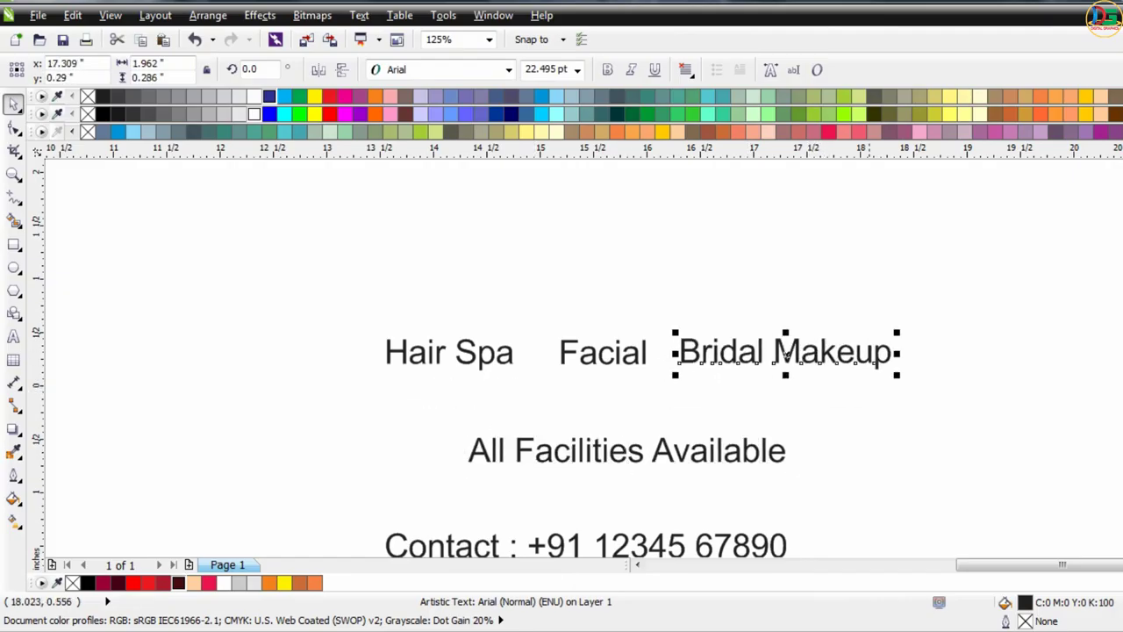
{"action": "left_click_drag", "start_coordinate": [1021, 324], "coordinate": [345, 393]}
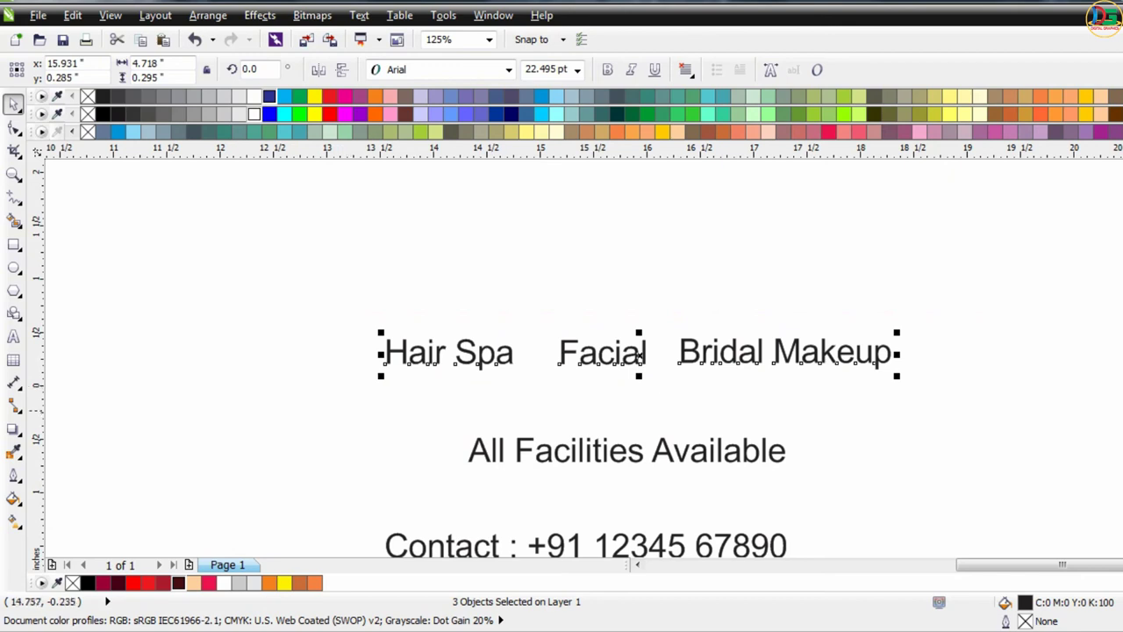
{"action": "left_click_drag", "start_coordinate": [722, 455], "coordinate": [695, 395]}
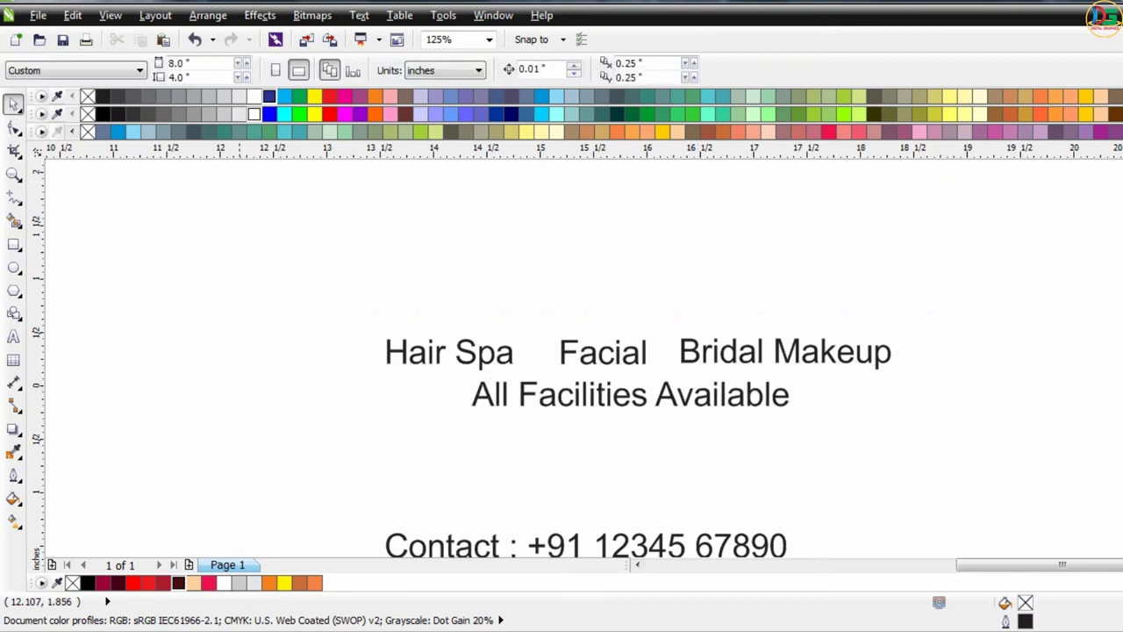
{"action": "left_click_drag", "start_coordinate": [258, 244], "coordinate": [898, 534]}
- Set the four service lines in Estrangelo Edessa, after trying Exotc350 Bd BT
{"action": "left_click", "coordinate": [509, 70]}
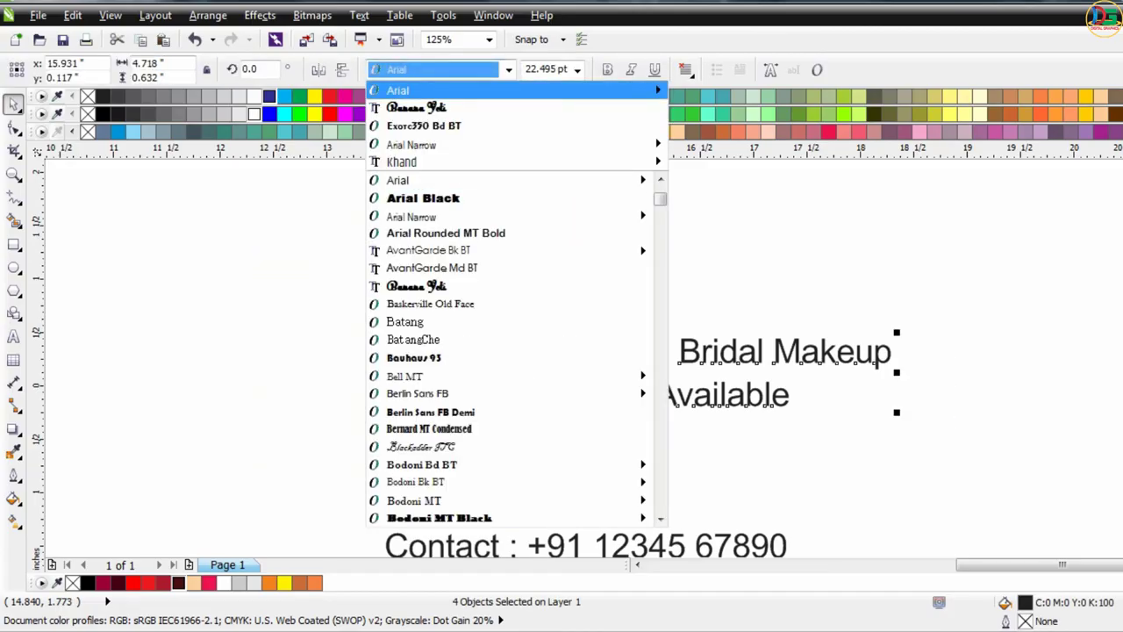
{"action": "left_click", "coordinate": [420, 120]}
{"action": "left_click", "coordinate": [509, 69]}
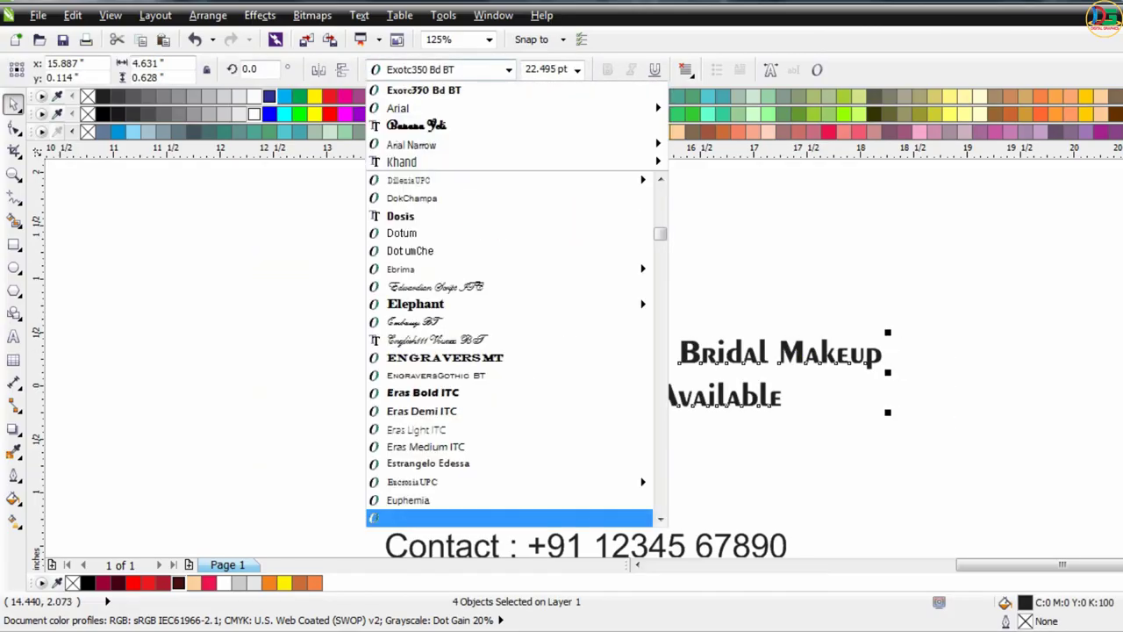
{"action": "key", "text": "Down"}
{"action": "key", "text": "Down"}
{"action": "key", "text": "Down"}
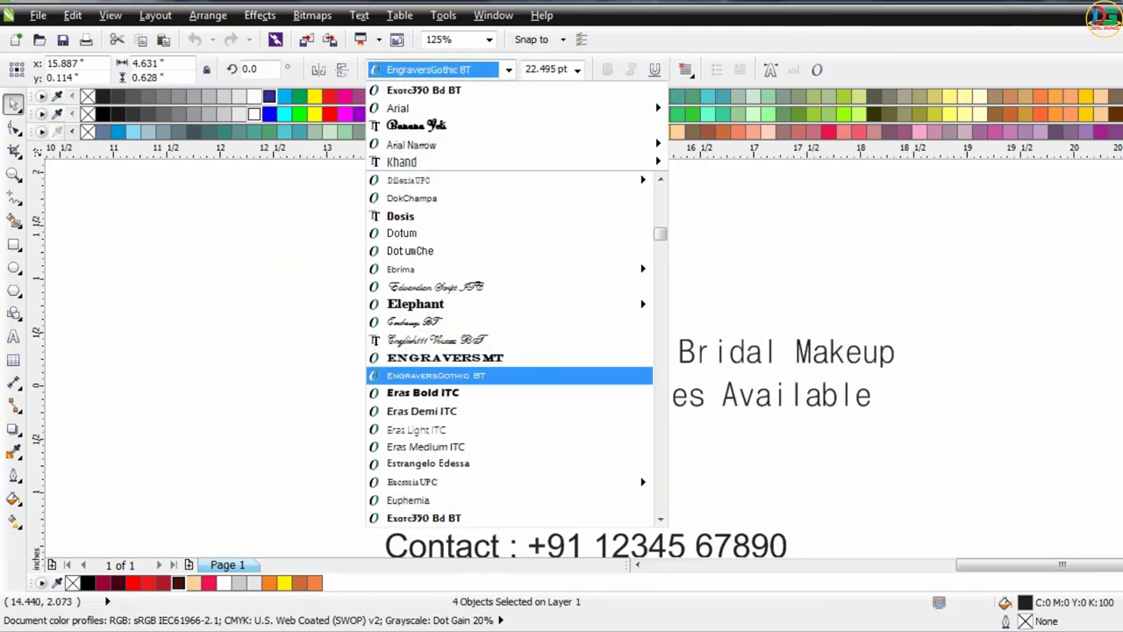
{"action": "key", "text": "Down"}
{"action": "key", "text": "Down"}
{"action": "key", "text": "Down"}
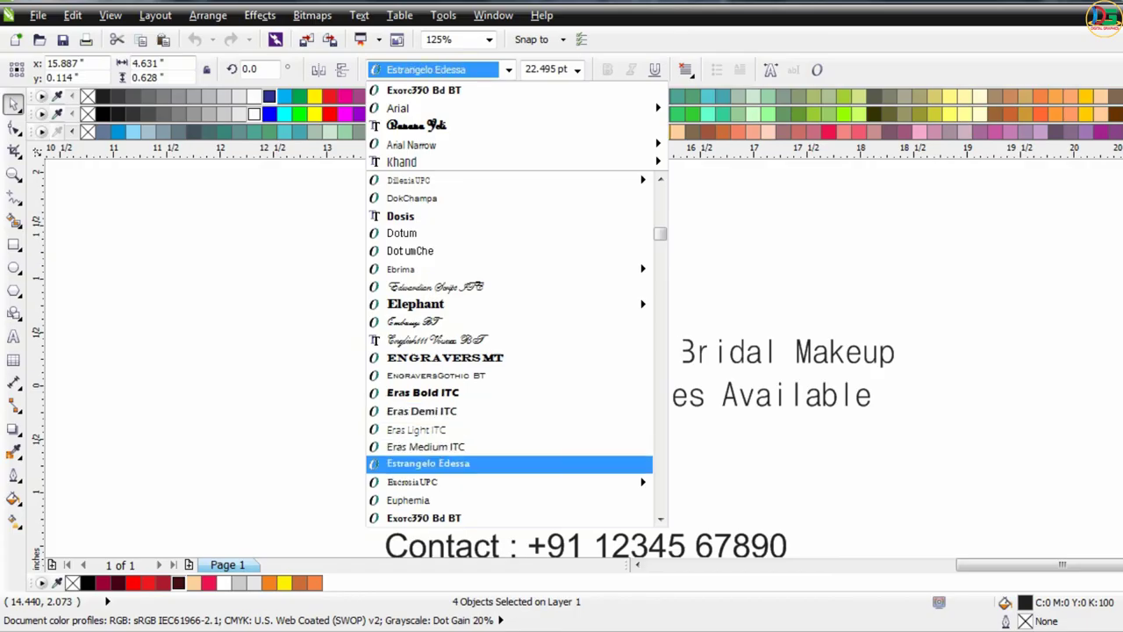
{"action": "key", "text": "Return"}
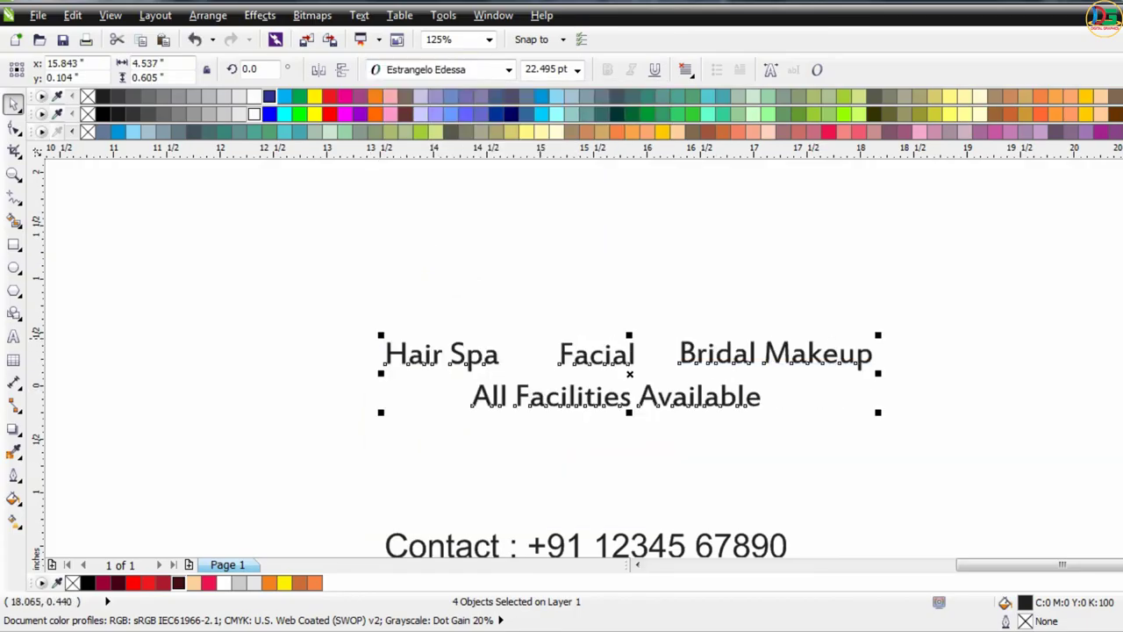
- Move the service text group onto the banner below Parlour
{"action": "scroll", "coordinate": [629, 373], "scroll_direction": "down", "scroll_amount": 1}
{"action": "scroll", "coordinate": [629, 373], "scroll_direction": "down", "scroll_amount": 1}
{"action": "scroll", "coordinate": [781, 342], "scroll_direction": "down", "scroll_amount": 2}
{"action": "scroll", "coordinate": [781, 342], "scroll_direction": "up", "scroll_amount": 1}
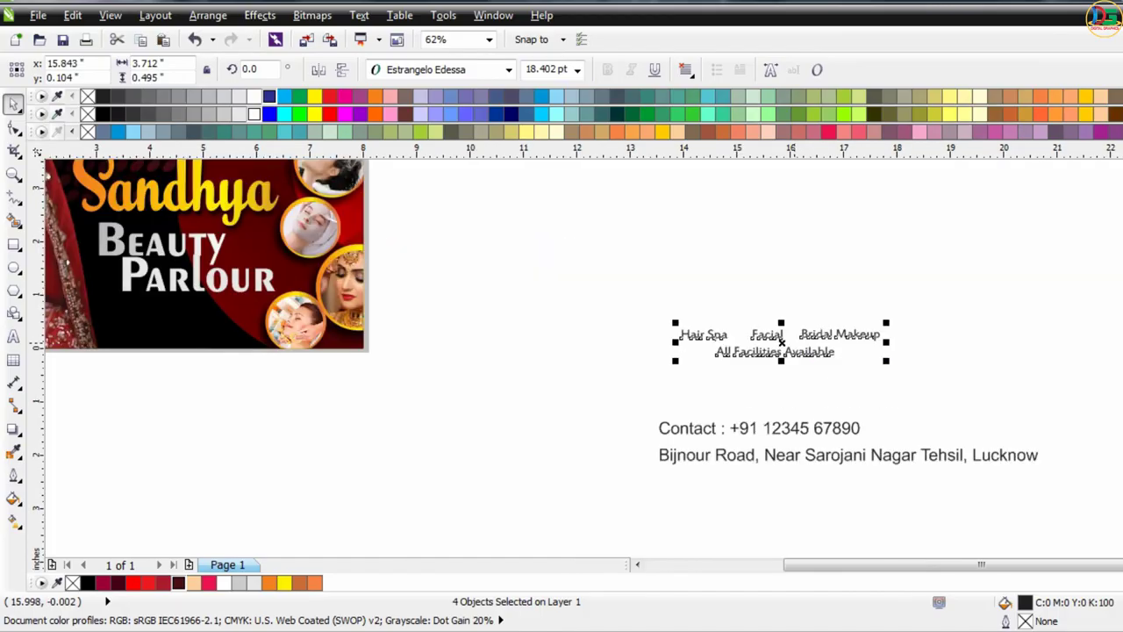
{"action": "left_click_drag", "start_coordinate": [781, 342], "coordinate": [175, 321]}
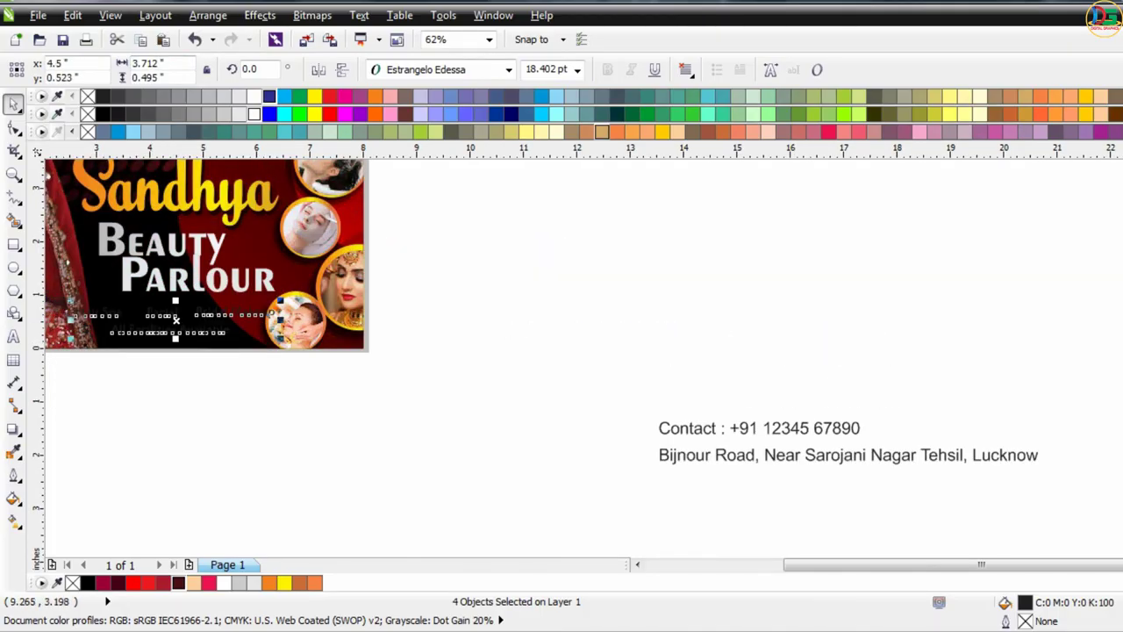
- Resize the orange service text to 15.433 pt so it fits the banner
{"action": "scroll", "coordinate": [175, 321], "scroll_direction": "up", "scroll_amount": 1}
{"action": "scroll", "coordinate": [391, 339], "scroll_direction": "down", "scroll_amount": 1}
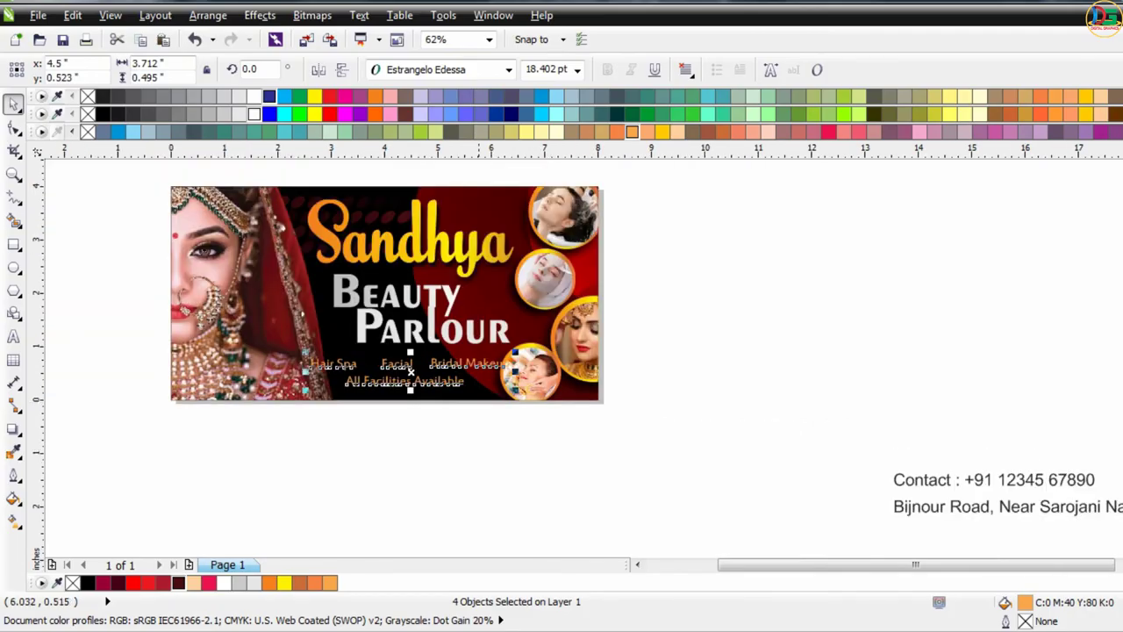
{"action": "scroll", "coordinate": [391, 339], "scroll_direction": "up", "scroll_amount": 1}
{"action": "left_click_drag", "start_coordinate": [634, 362], "coordinate": [584, 370]}
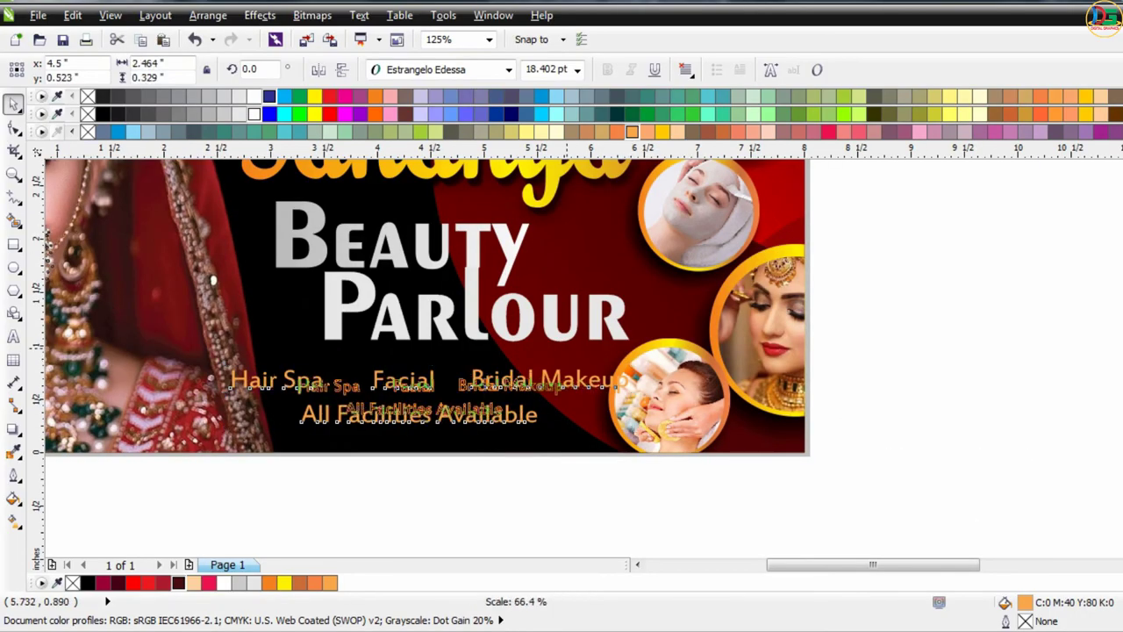
{"action": "scroll", "coordinate": [331, 442], "scroll_direction": "up", "scroll_amount": 1}
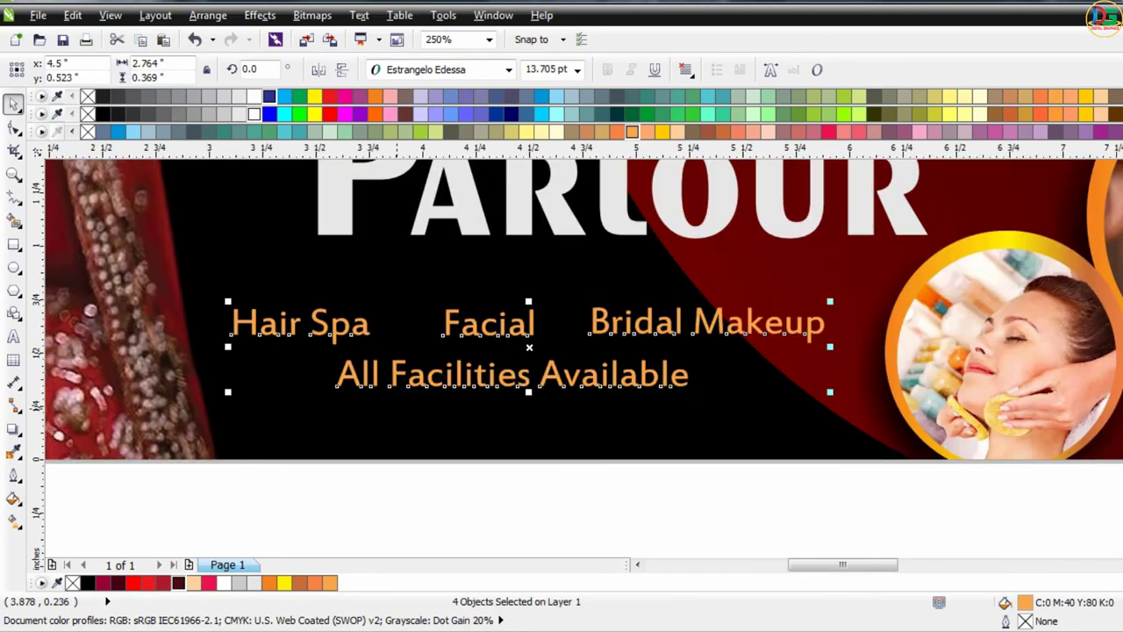
{"action": "key", "text": "Escape"}
- Stack All Facilities Available under Hair Spa, with Bridal Makeup beneath it
{"action": "left_click", "coordinate": [315, 323]}
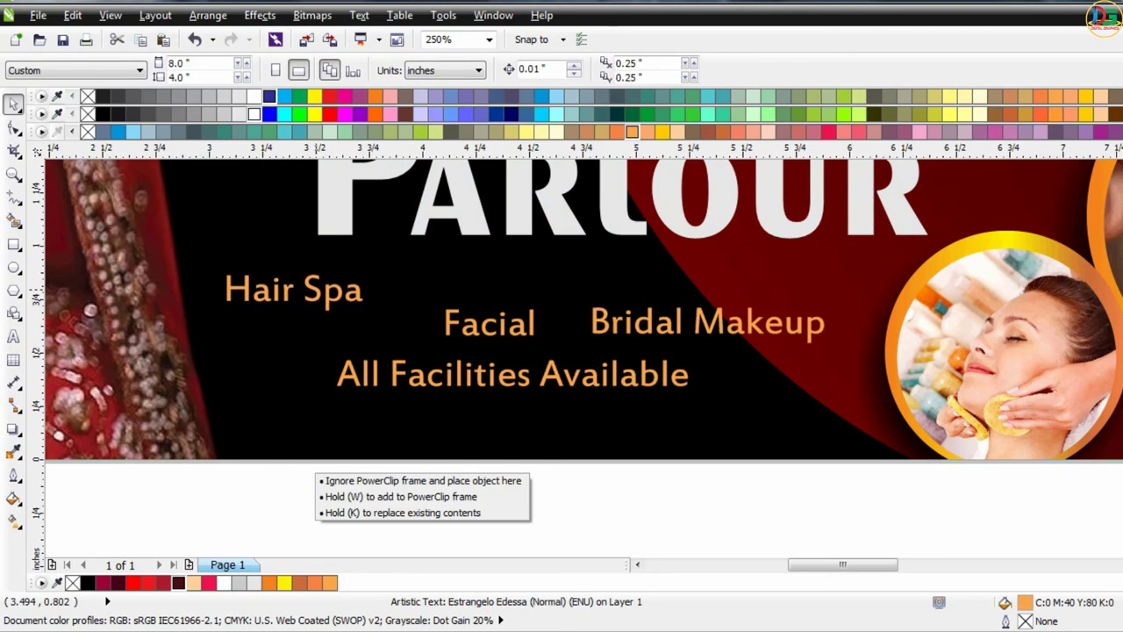
{"action": "left_click_drag", "start_coordinate": [514, 373], "coordinate": [411, 365]}
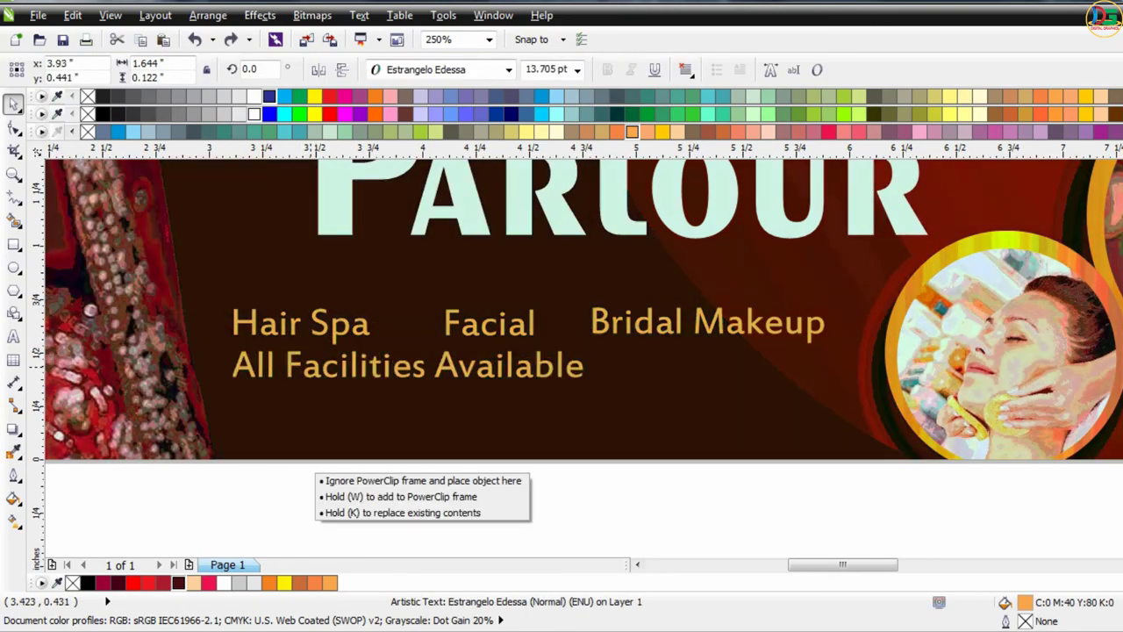
{"action": "left_click_drag", "start_coordinate": [601, 321], "coordinate": [244, 412]}
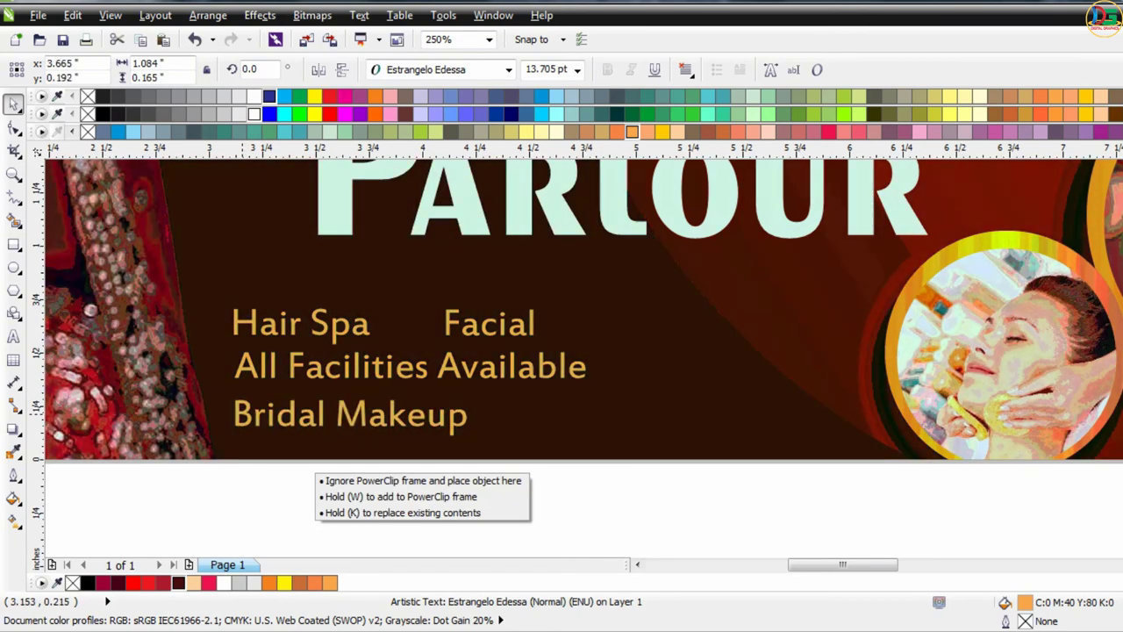
{"action": "left_click_drag", "start_coordinate": [243, 412], "coordinate": [256, 412]}
{"action": "left_click", "coordinate": [221, 481]}
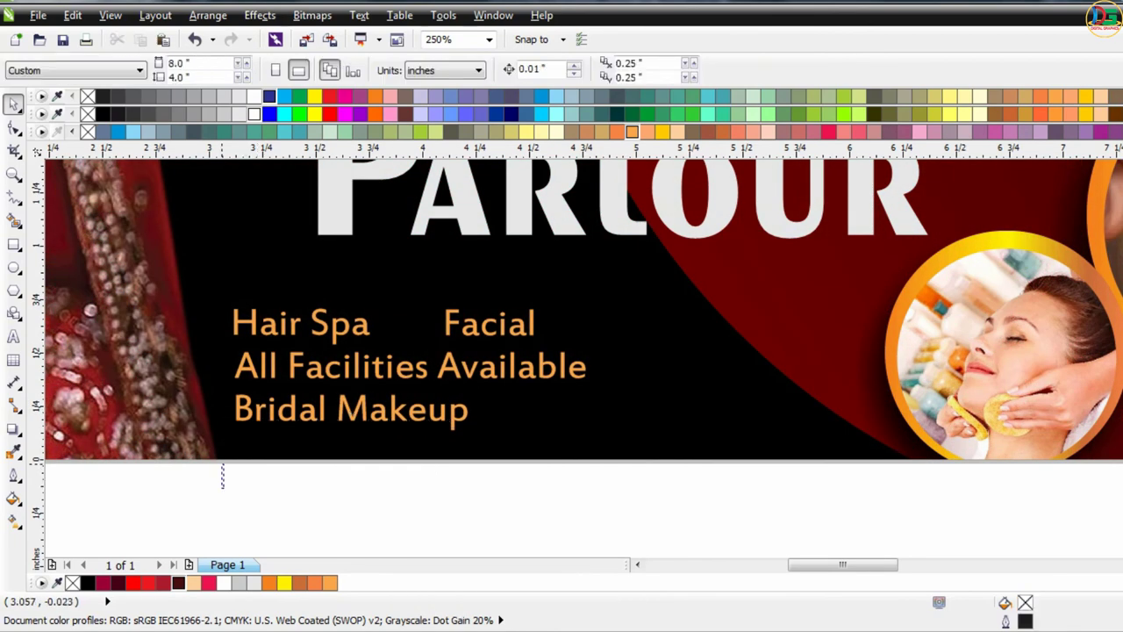
- Select the three service lines, try shifting them left, then undo that move
{"action": "left_click", "coordinate": [245, 369]}
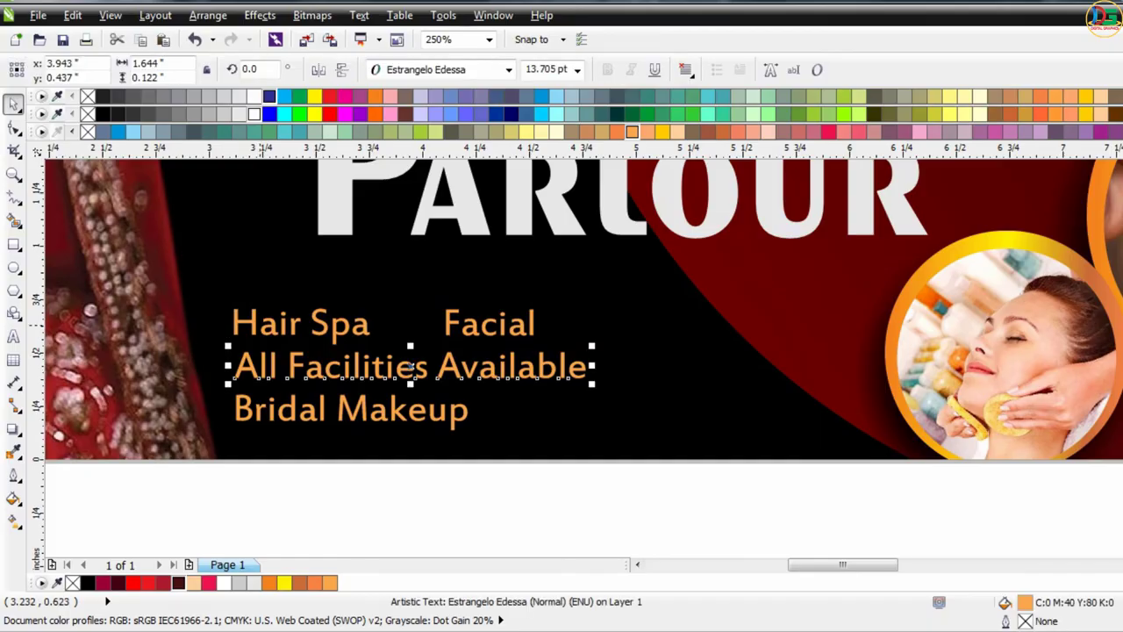
{"action": "left_click", "coordinate": [274, 419], "text": "shift"}
{"action": "left_click", "coordinate": [266, 410], "text": "shift"}
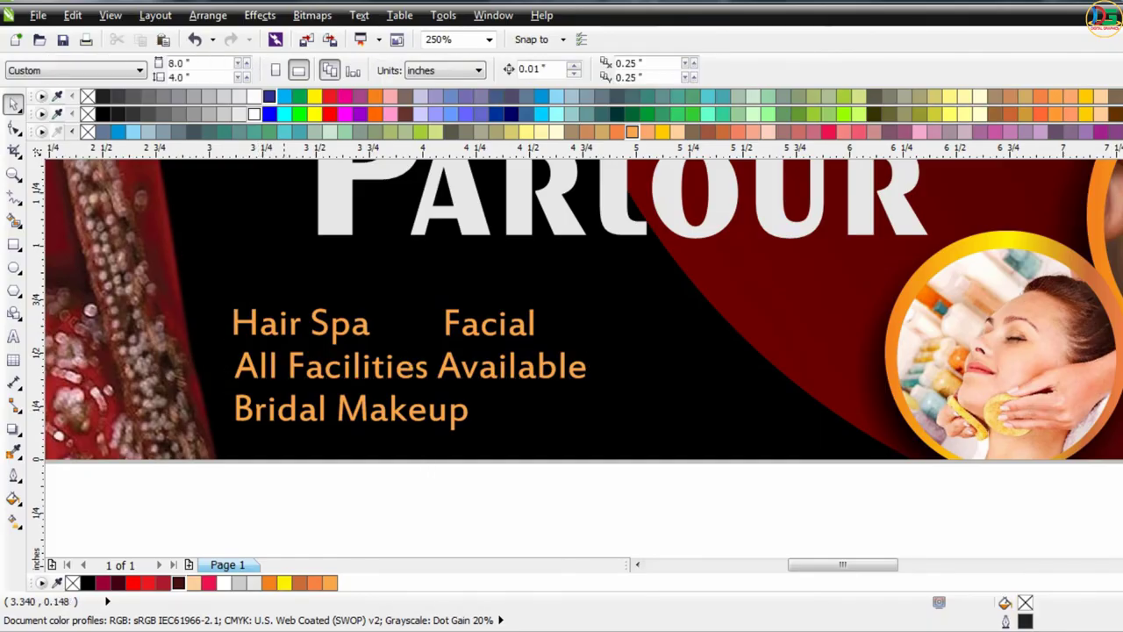
{"action": "left_click", "coordinate": [286, 413]}
{"action": "left_click", "coordinate": [377, 368], "text": "shift"}
{"action": "left_click", "coordinate": [408, 325], "text": "shift"}
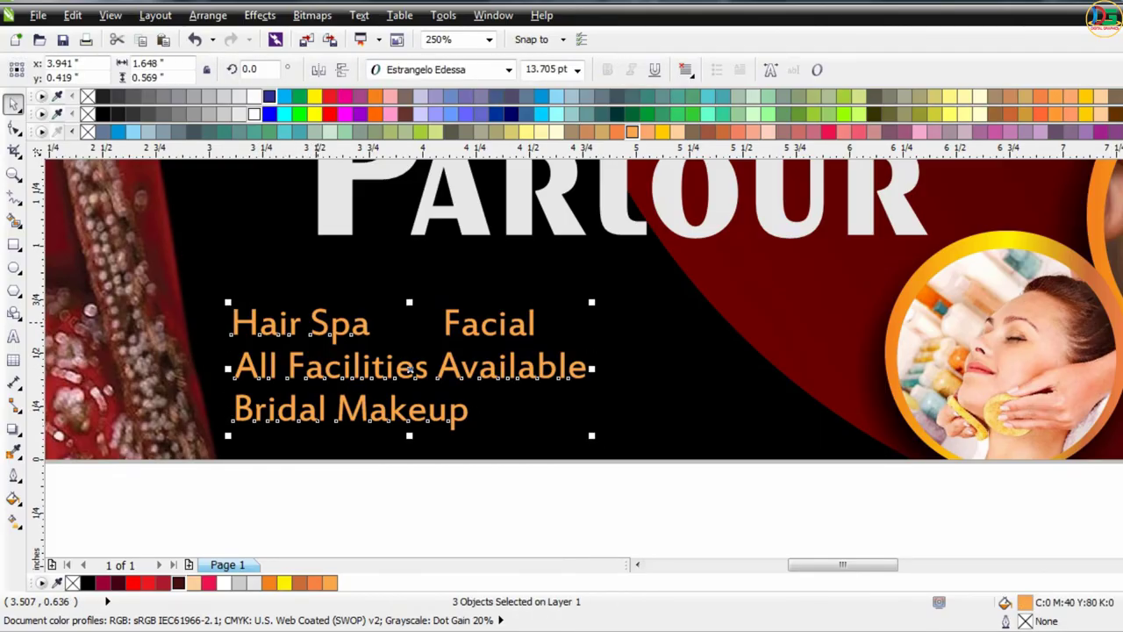
{"action": "left_click_drag", "start_coordinate": [409, 368], "coordinate": [194, 368]}
{"action": "key", "text": "ctrl+z"}
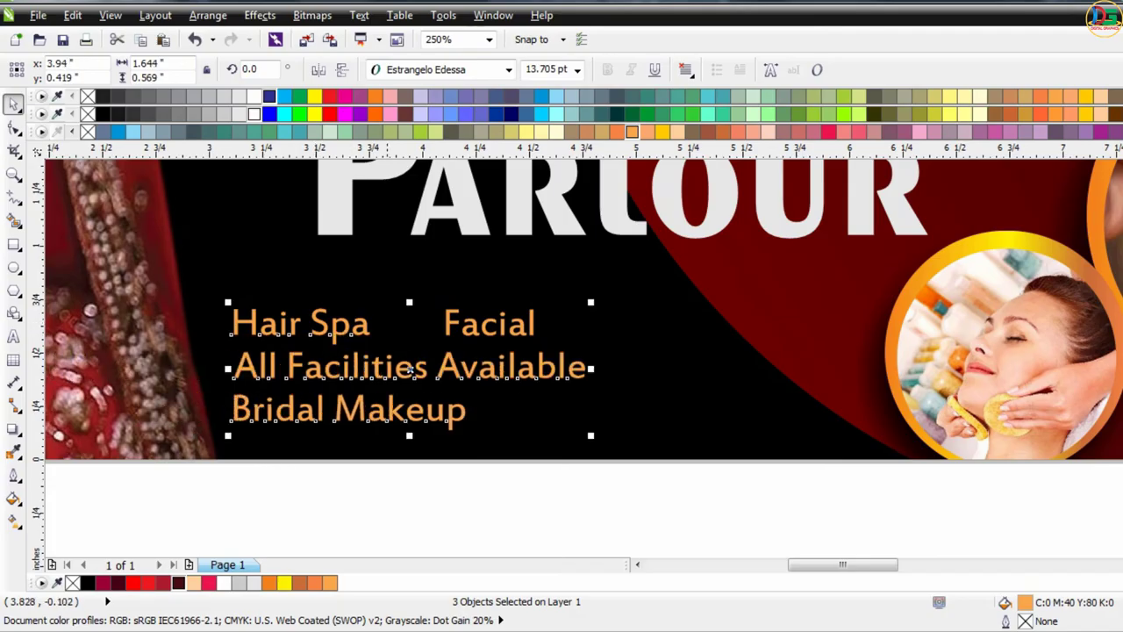
{"action": "key", "text": "Escape"}
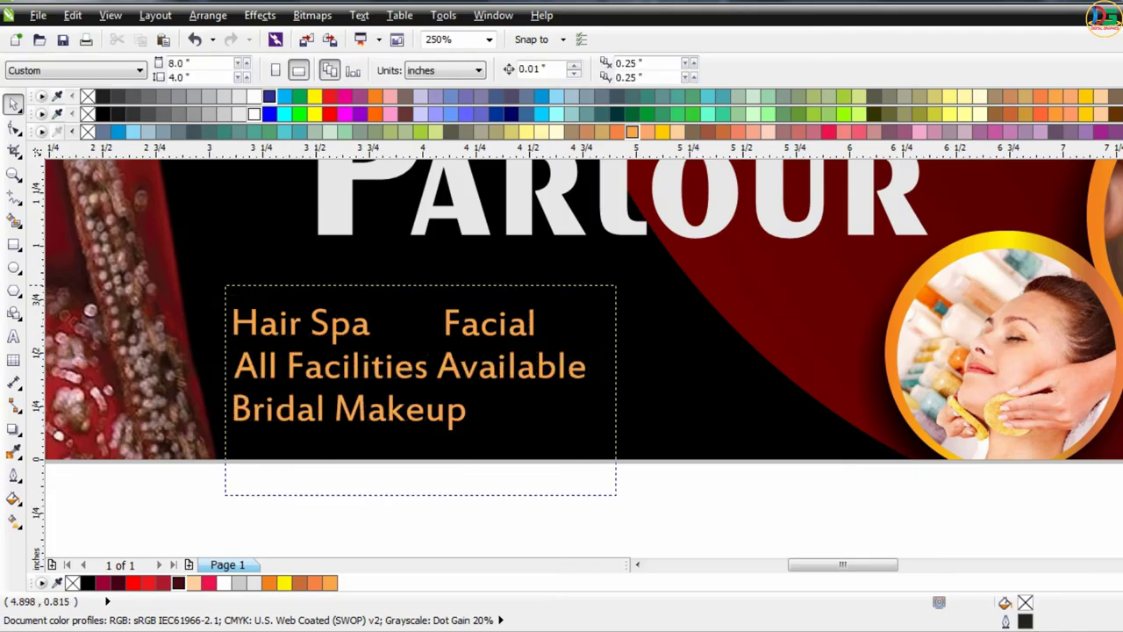
- Marquee-select the service lines and place them up and right, just below PARLOUR
{"action": "mouse_move", "coordinate": [226, 494]}
{"action": "left_mouse_down"}
{"action": "mouse_move", "coordinate": [605, 285]}
{"action": "mouse_move", "coordinate": [645, 282]}
{"action": "left_mouse_up"}
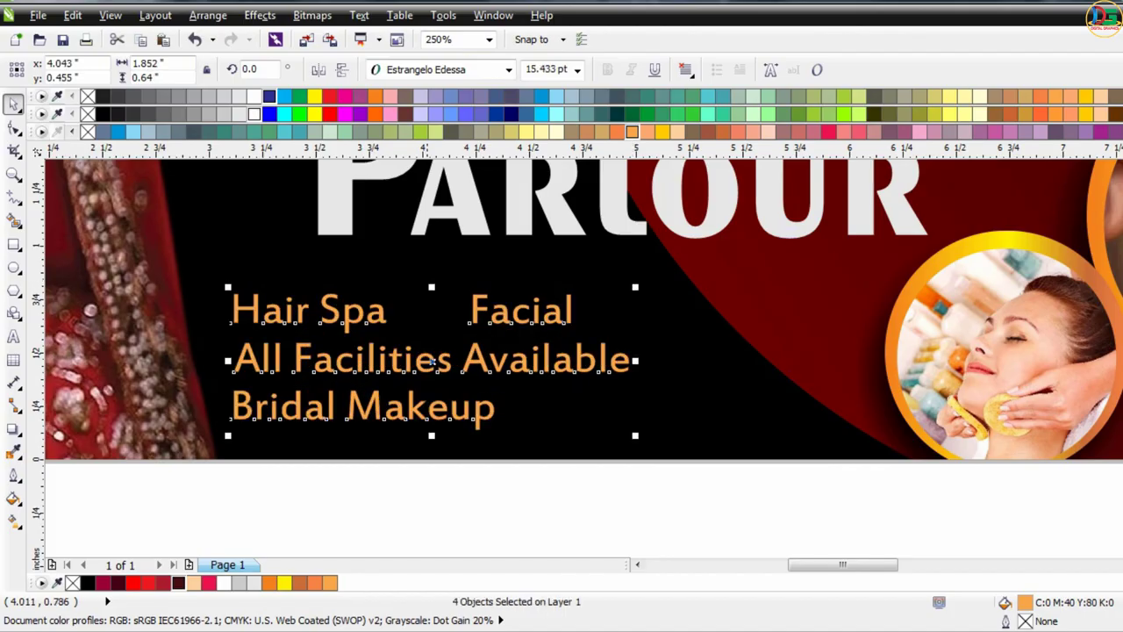
{"action": "left_click_drag", "start_coordinate": [432, 360], "coordinate": [517, 325]}
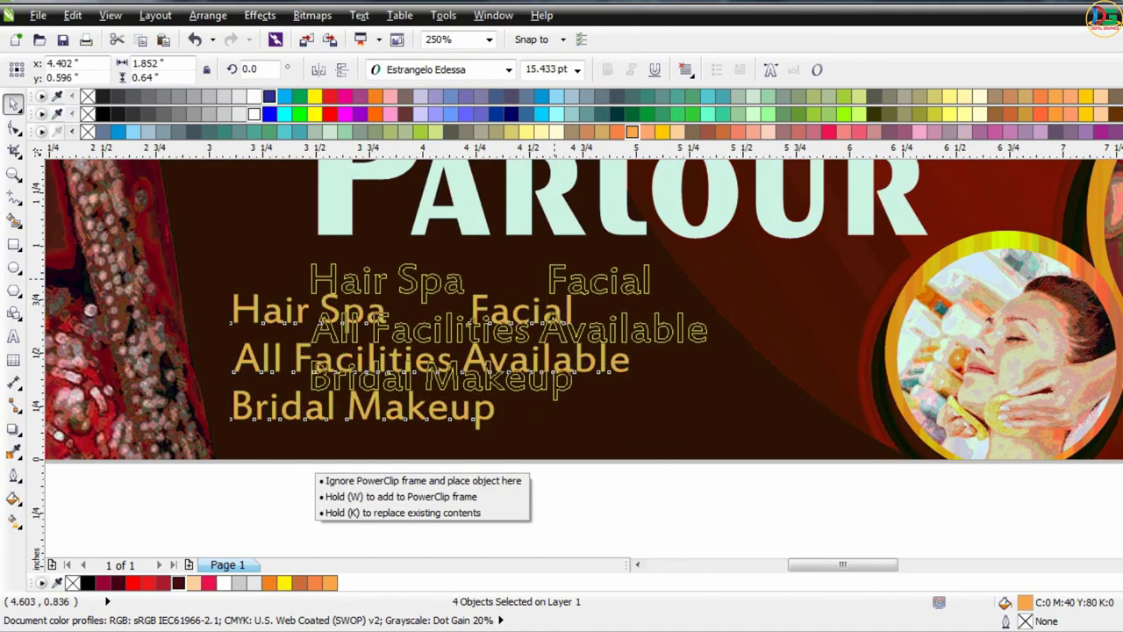
{"action": "scroll", "coordinate": [529, 301], "scroll_direction": "down", "scroll_amount": 4}
{"action": "scroll", "coordinate": [529, 301], "scroll_direction": "up", "scroll_amount": 2}
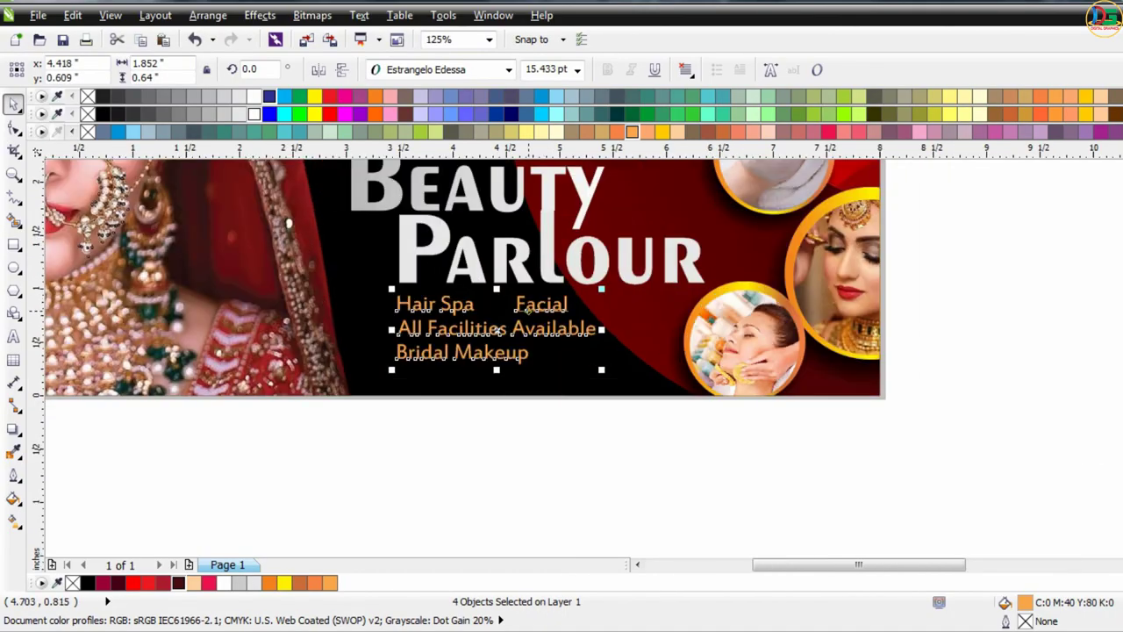
{"action": "left_click_drag", "start_coordinate": [496, 328], "coordinate": [521, 328]}
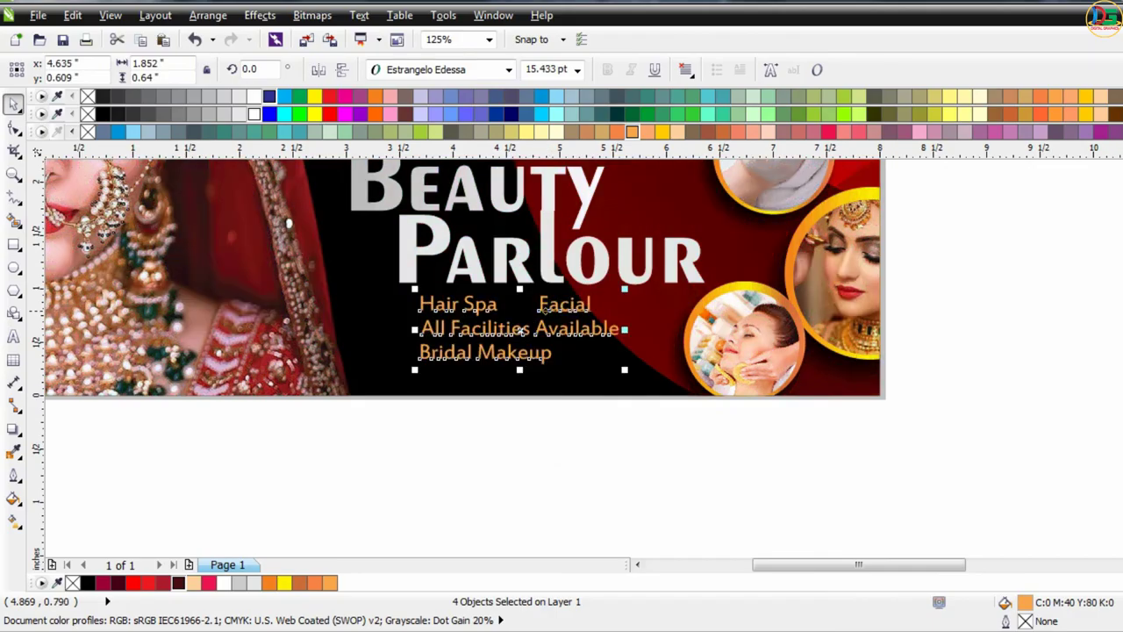
{"action": "left_click_drag", "start_coordinate": [460, 305], "coordinate": [421, 306]}
- Draw a tiny orange-filled square to the left of Hair Spa
{"action": "key", "text": "Escape"}
{"action": "scroll", "coordinate": [440, 343], "scroll_direction": "up", "scroll_amount": 2}
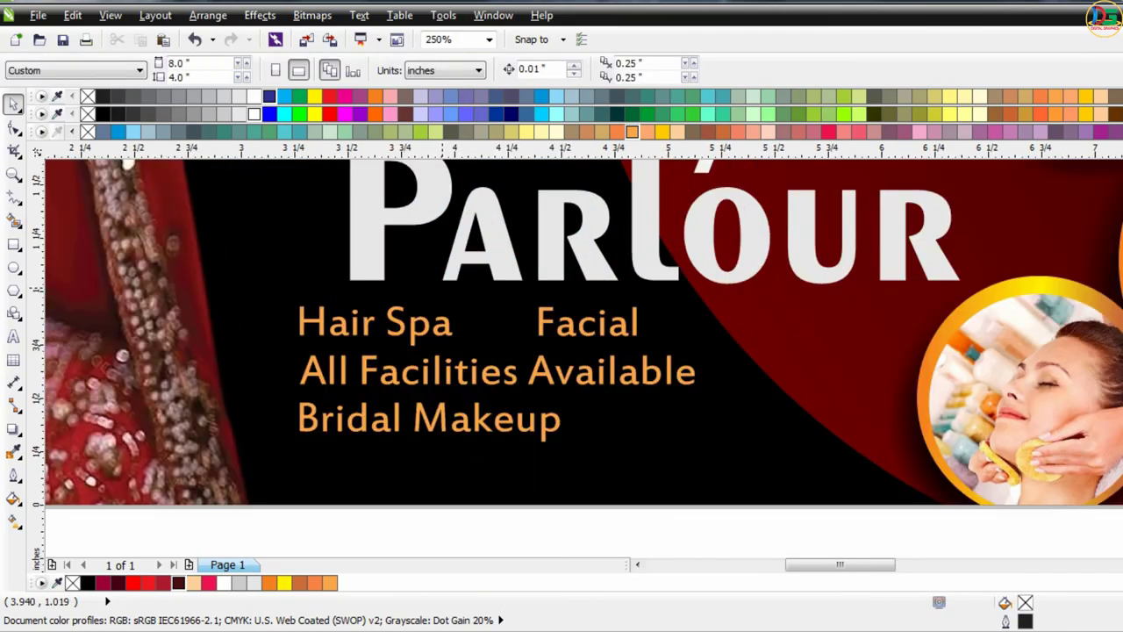
{"action": "left_click", "coordinate": [14, 244]}
{"action": "left_click_drag", "start_coordinate": [275, 310], "coordinate": [291, 327]}
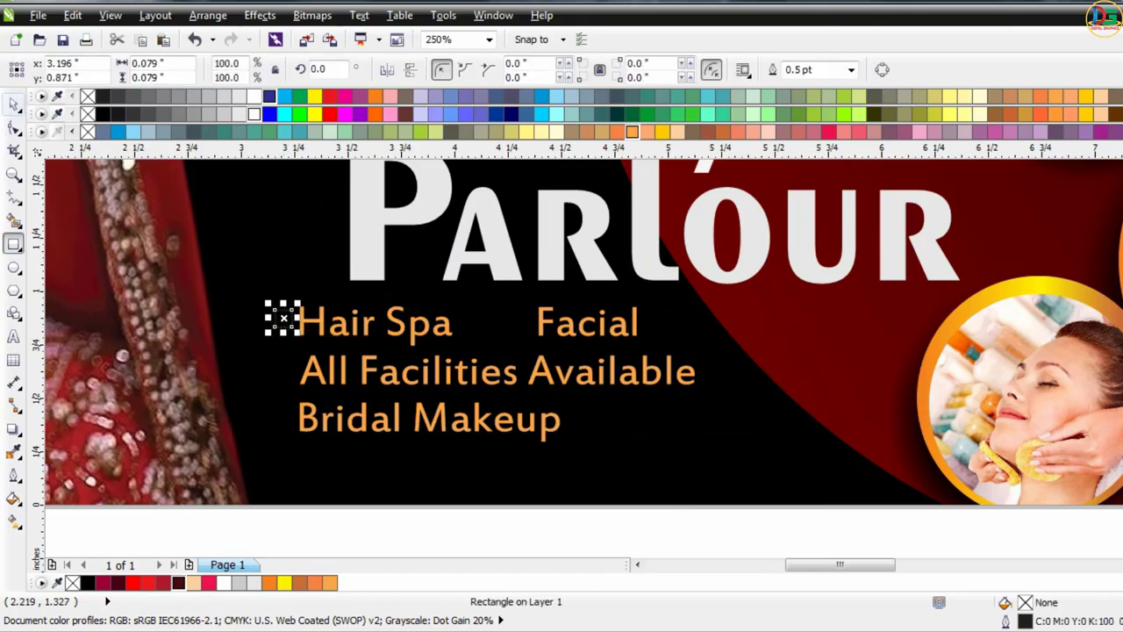
{"action": "key", "text": "space"}
{"action": "left_click", "coordinate": [376, 114]}
{"action": "scroll", "coordinate": [260, 322], "scroll_direction": "up", "scroll_amount": 4}
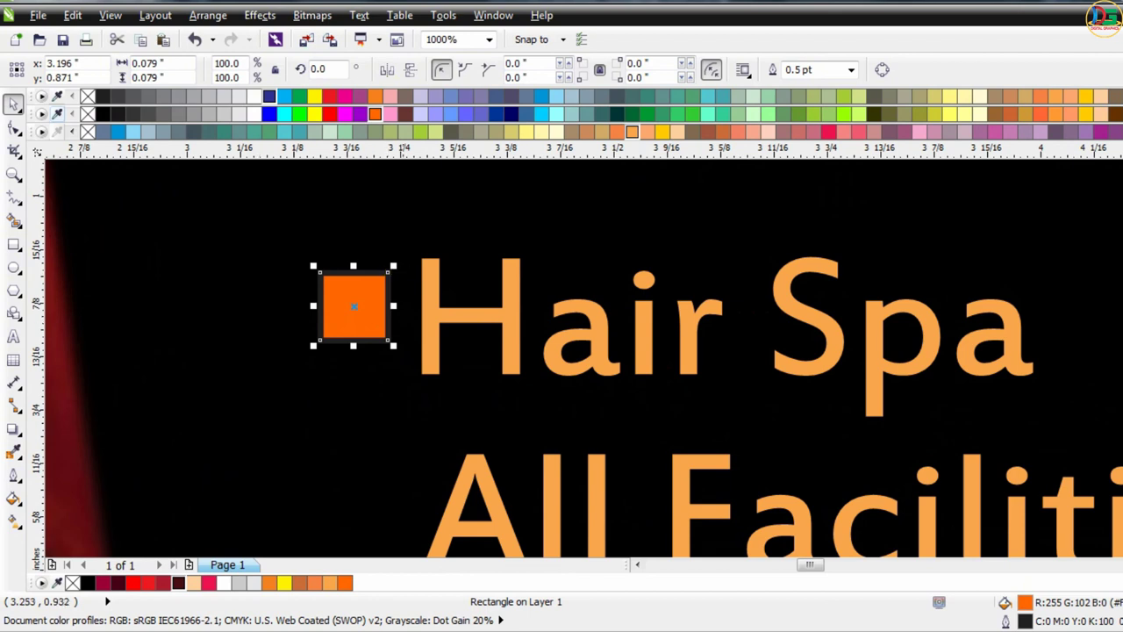
- Round the square's corners into a circle and give it a crimson outline
{"action": "key", "text": "F10"}
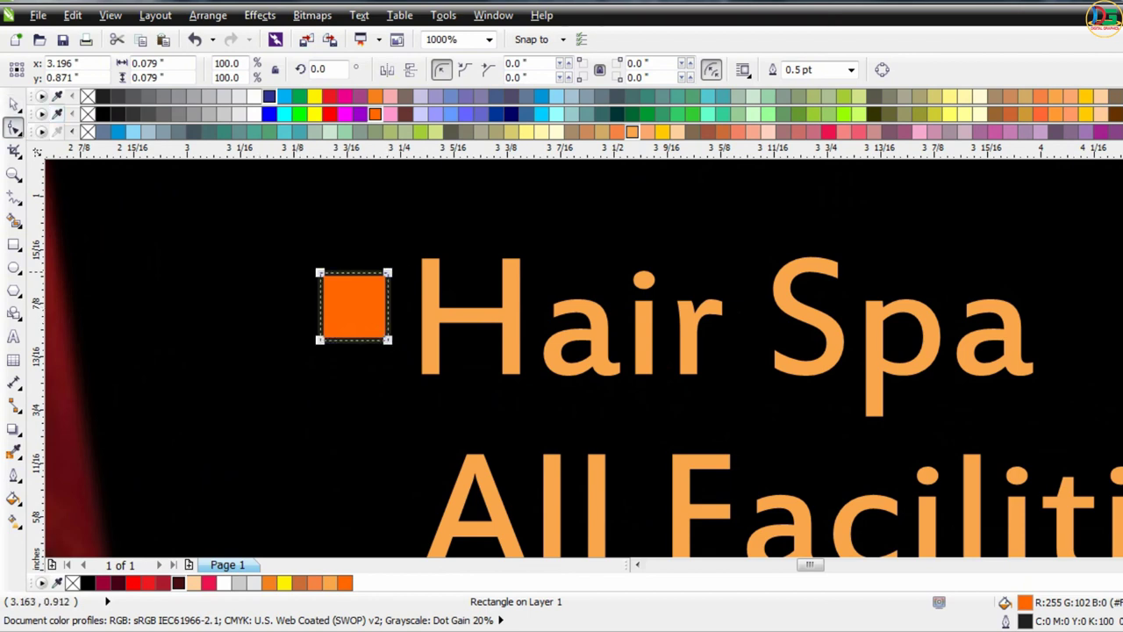
{"action": "mouse_move", "coordinate": [324, 272]}
{"action": "left_mouse_down"}
{"action": "mouse_move", "coordinate": [343, 292]}
{"action": "mouse_move", "coordinate": [118, 185]}
{"action": "left_mouse_up"}
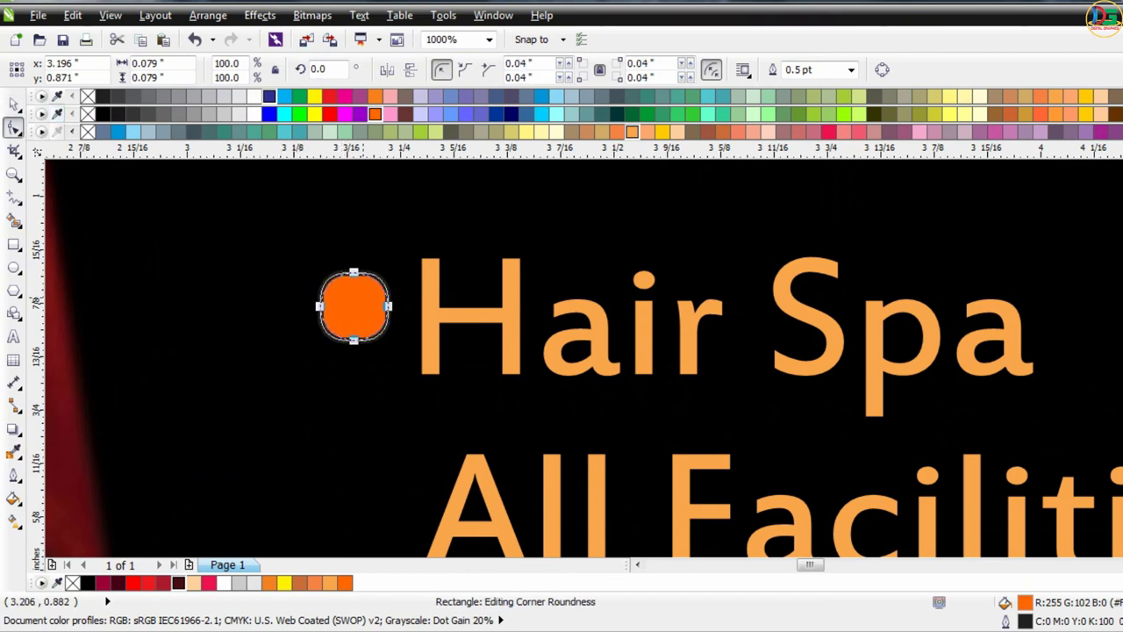
{"action": "key", "text": "space"}
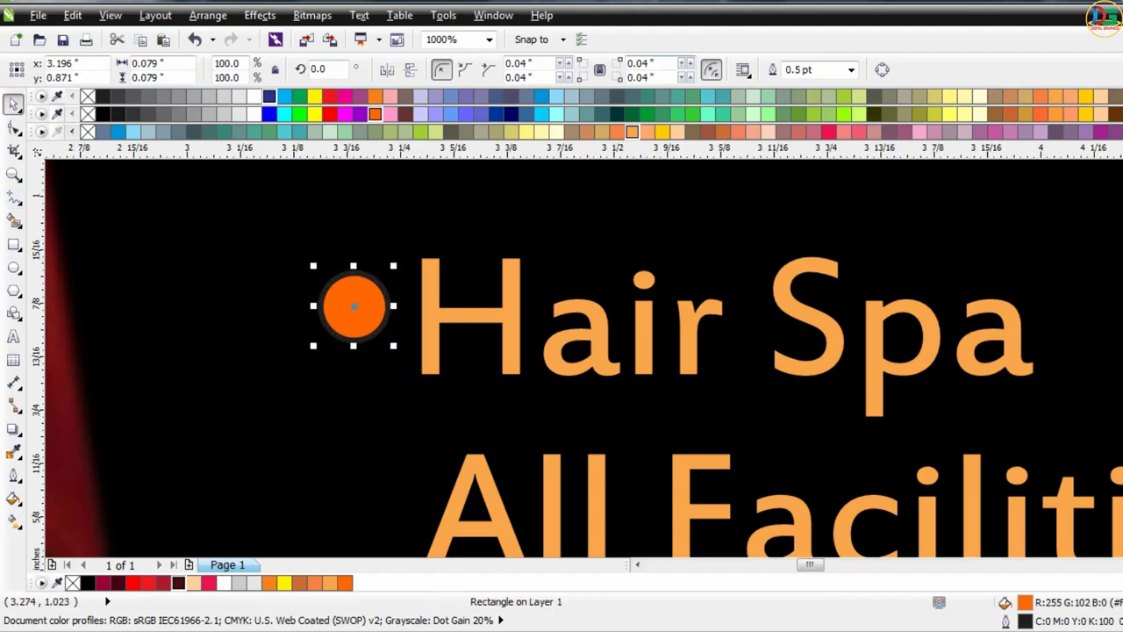
{"action": "right_click", "coordinate": [828, 132]}
- Copy the bullet beside All Facilities Available, Bridal Makeup and Facial
{"action": "scroll", "coordinate": [299, 293], "scroll_direction": "down", "scroll_amount": 2}
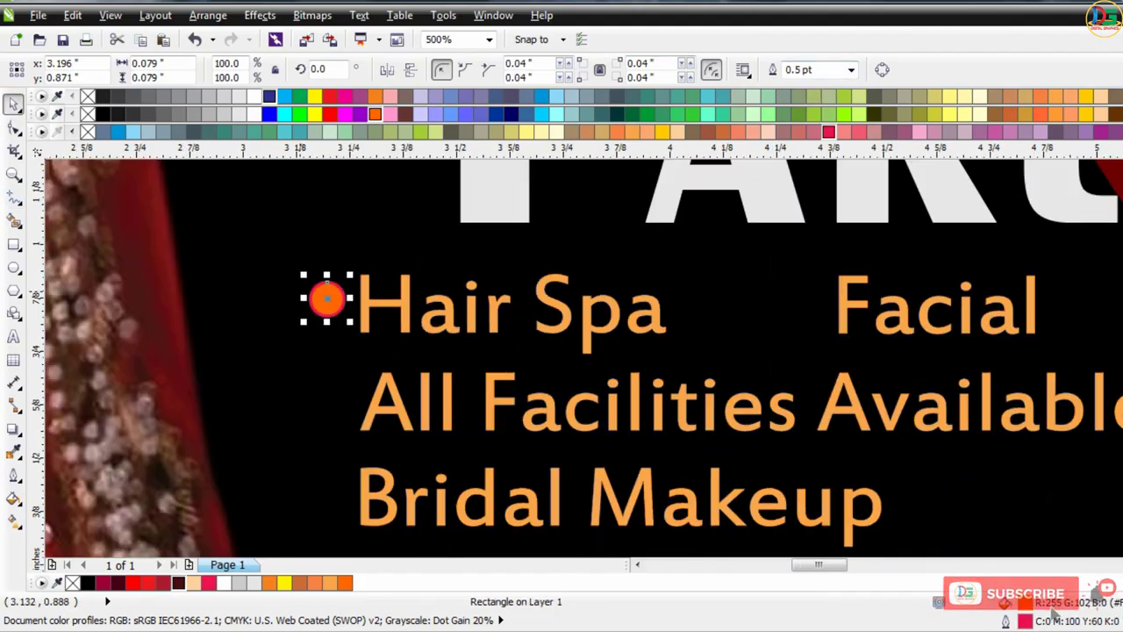
{"action": "left_click_drag", "start_coordinate": [326, 298], "coordinate": [327, 400]}
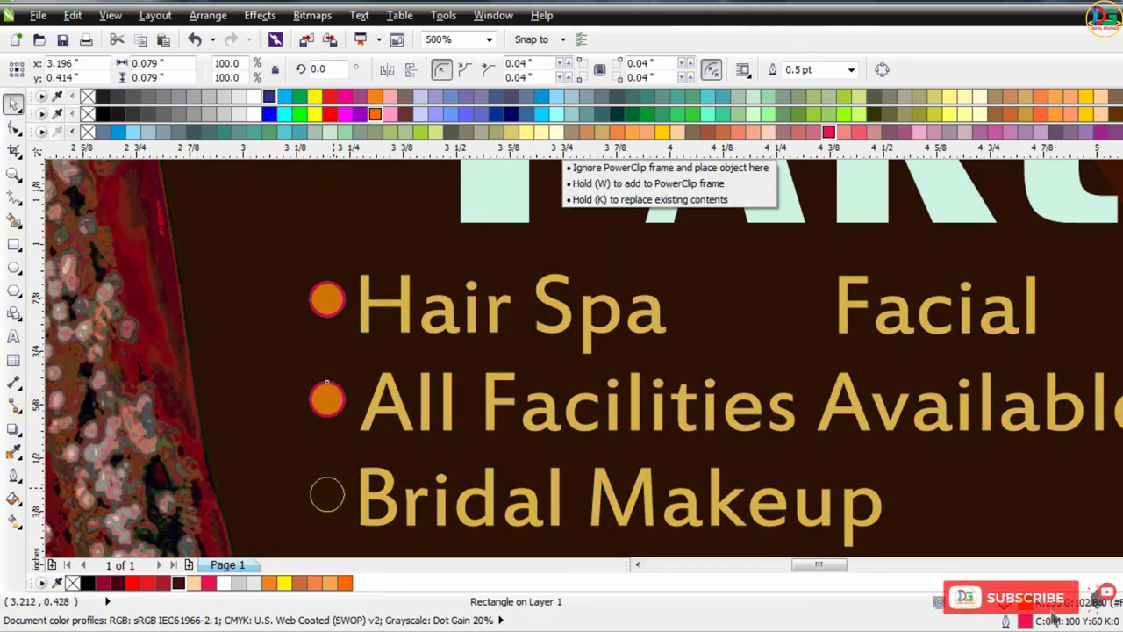
{"action": "mouse_move", "coordinate": [327, 400]}
{"action": "left_mouse_down"}
{"action": "mouse_move", "coordinate": [328, 494]}
{"action": "mouse_move", "coordinate": [810, 318]}
{"action": "left_mouse_up"}
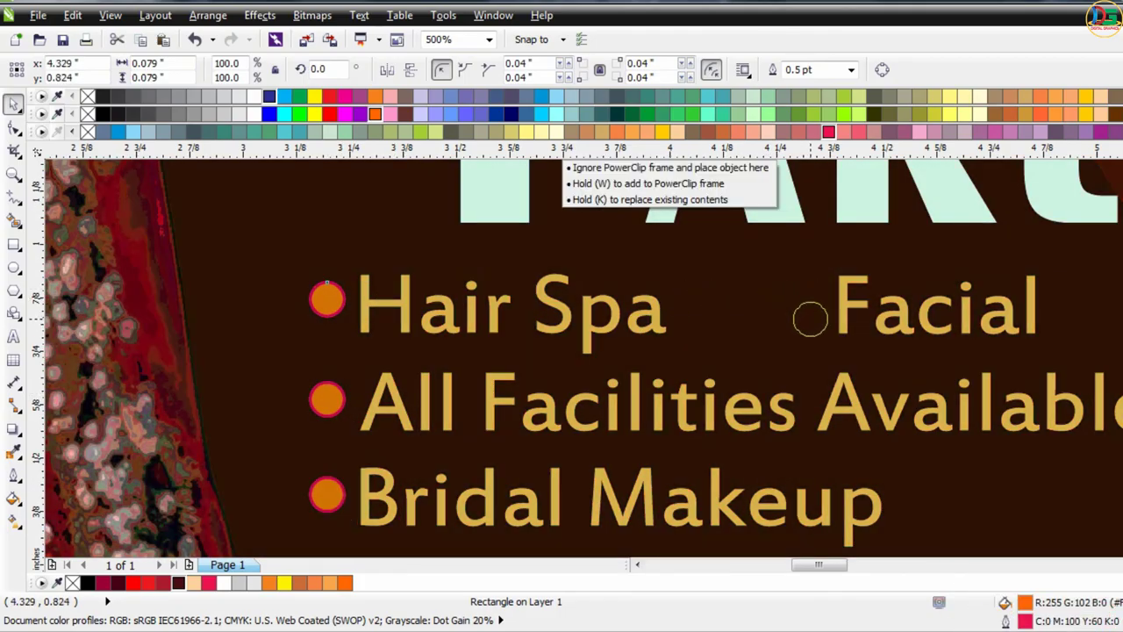
{"action": "left_click_drag", "start_coordinate": [810, 318], "coordinate": [811, 308]}
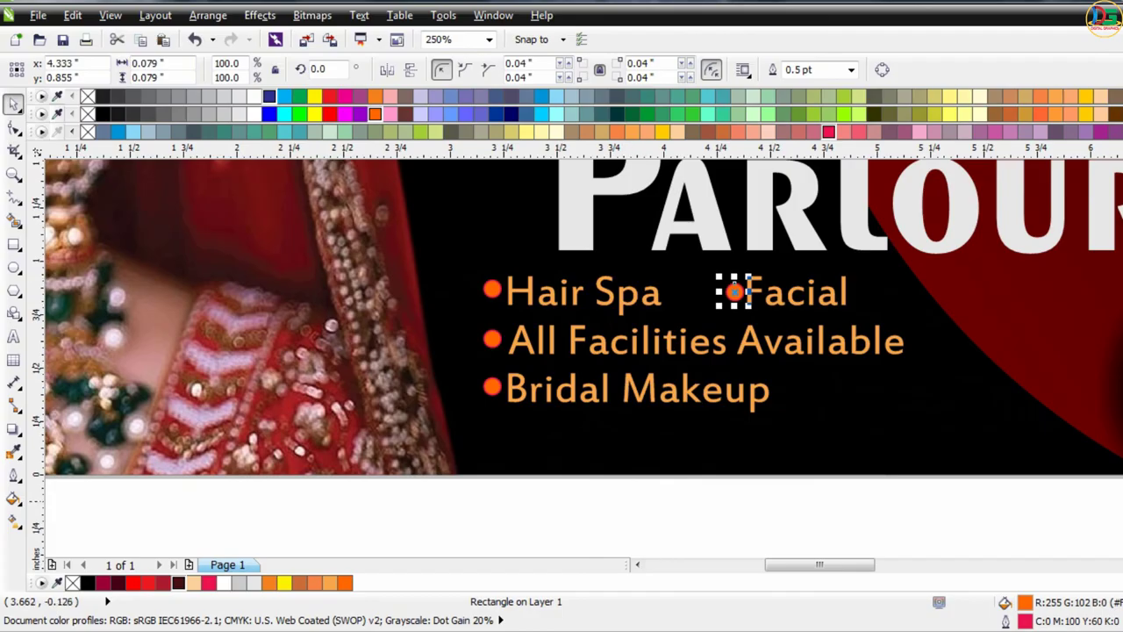
{"action": "left_click", "coordinate": [591, 501]}
{"action": "scroll", "coordinate": [399, 404], "scroll_direction": "down", "scroll_amount": 4}
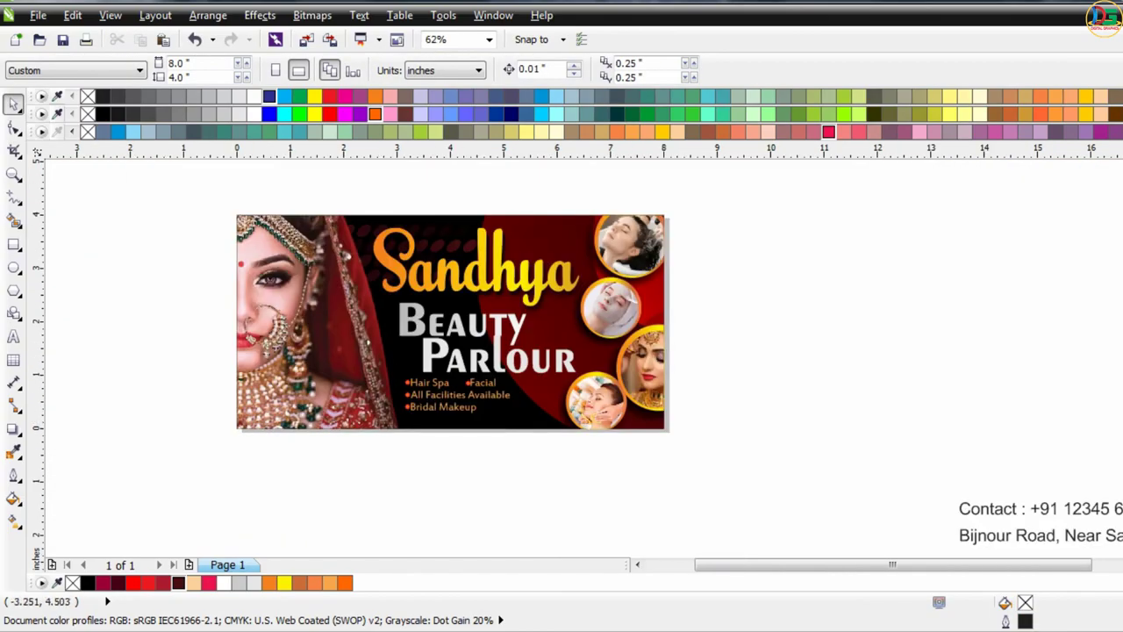
- Select the banner rectangle, then undo and redo the last change
{"action": "left_click", "coordinate": [449, 323]}
{"action": "key", "text": "space"}
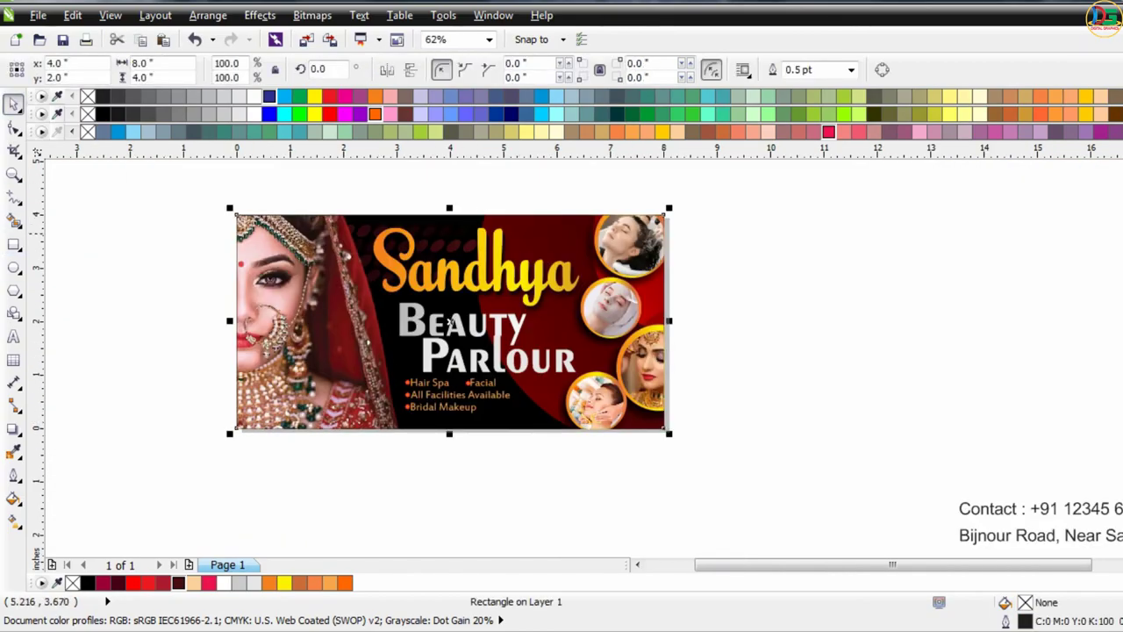
{"action": "key", "text": "Escape"}
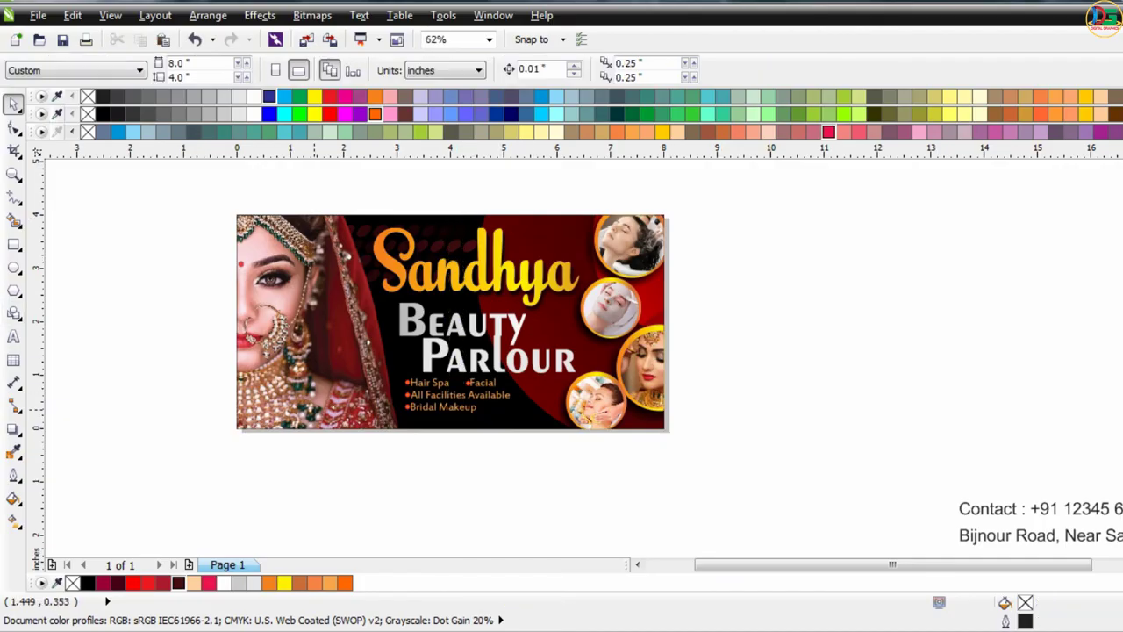
{"action": "key", "text": "ctrl+z"}
{"action": "key", "text": "ctrl+shift+z"}
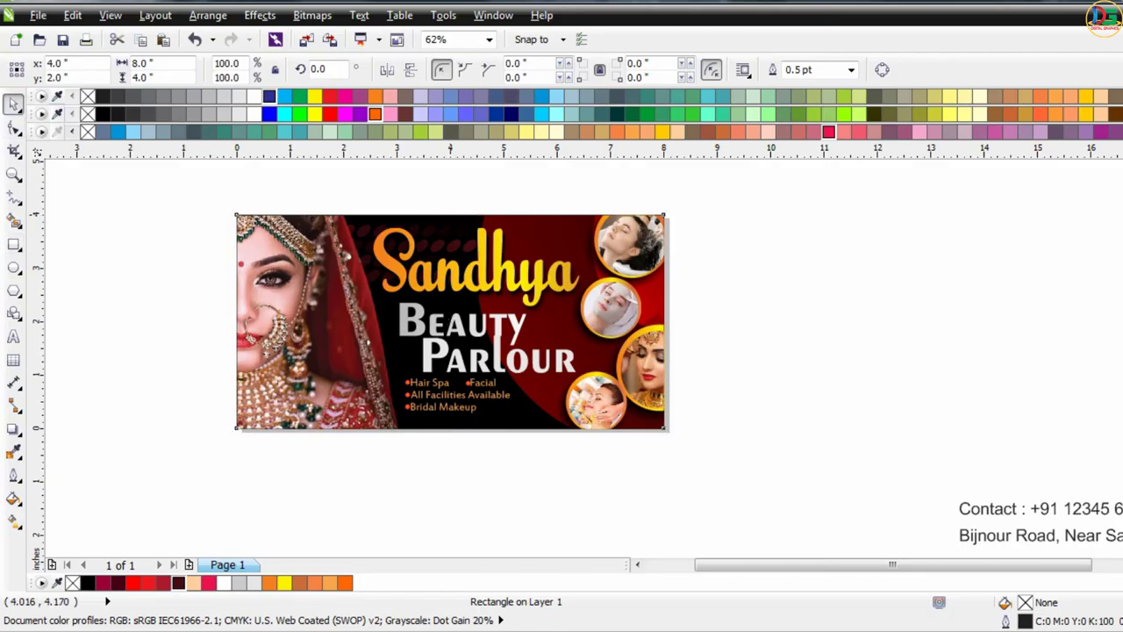
- Make the rectangle a thin dark brown bottom strip with no outline, in front of the photo
{"action": "left_click_drag", "start_coordinate": [450, 208], "coordinate": [450, 408]}
{"action": "scroll", "coordinate": [408, 444], "scroll_direction": "up", "scroll_amount": 4}
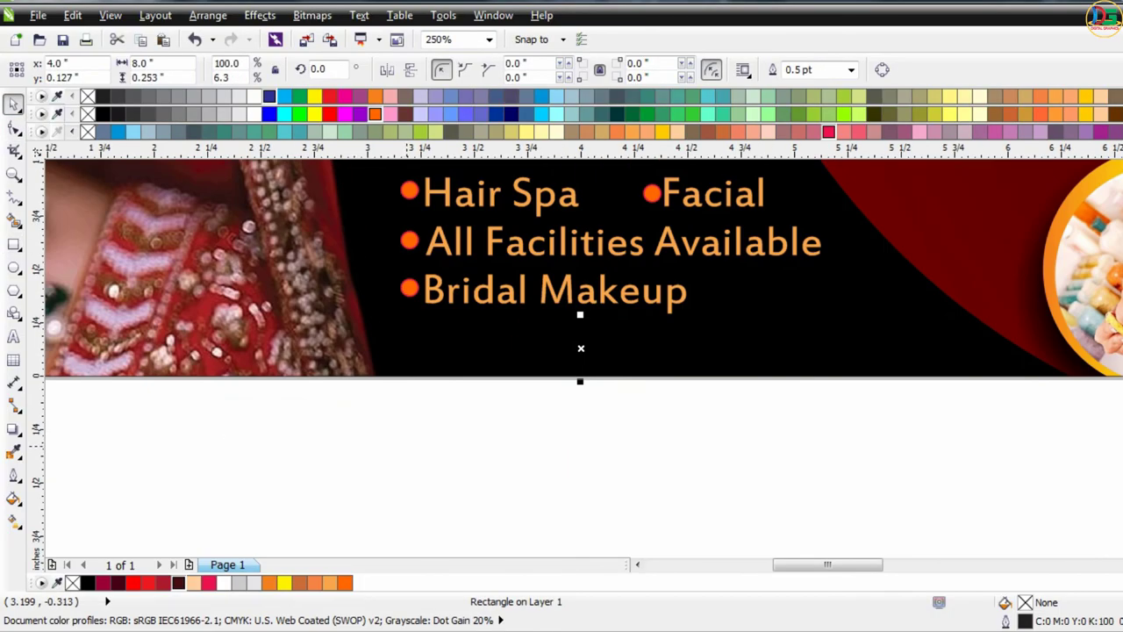
{"action": "scroll", "coordinate": [471, 370], "scroll_direction": "down", "scroll_amount": 2}
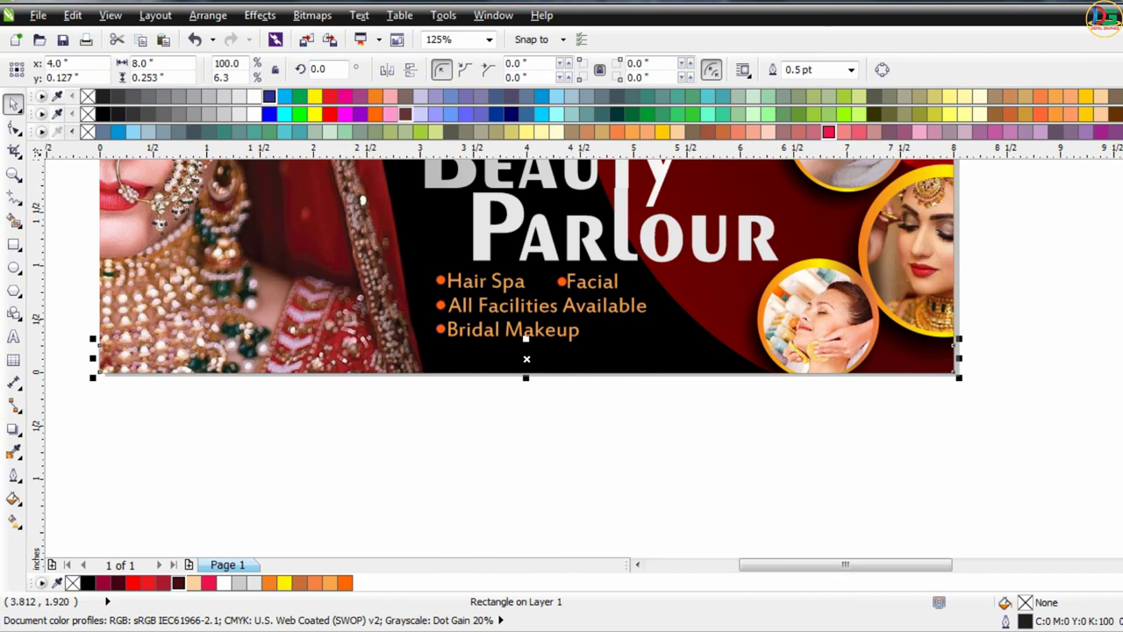
{"action": "left_click", "coordinate": [406, 114]}
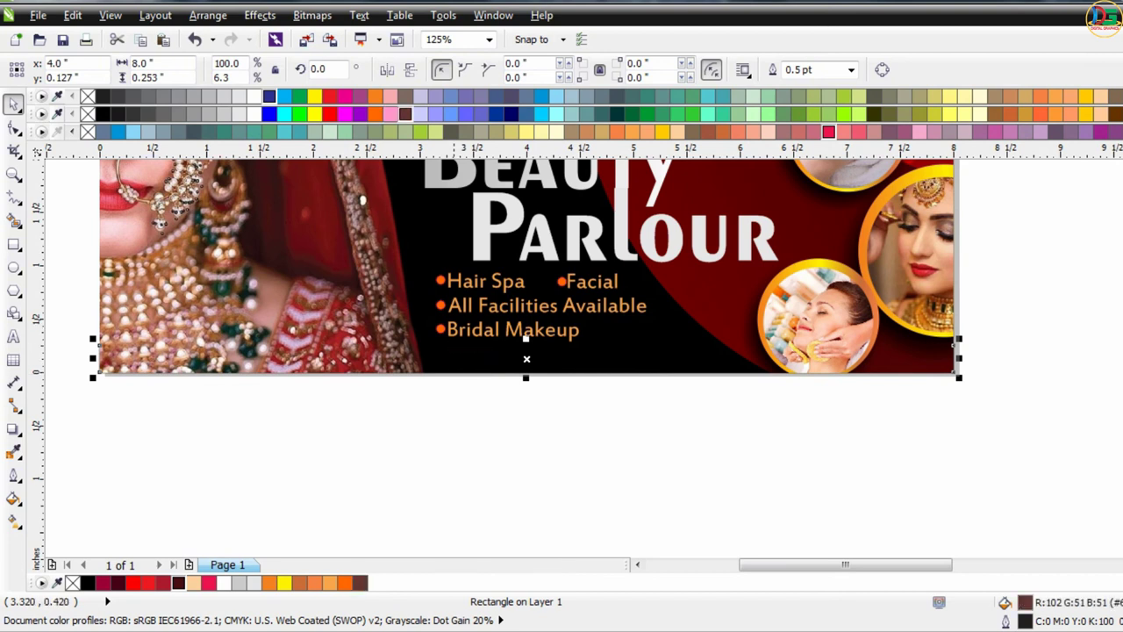
{"action": "key", "text": "shift+Page_Up"}
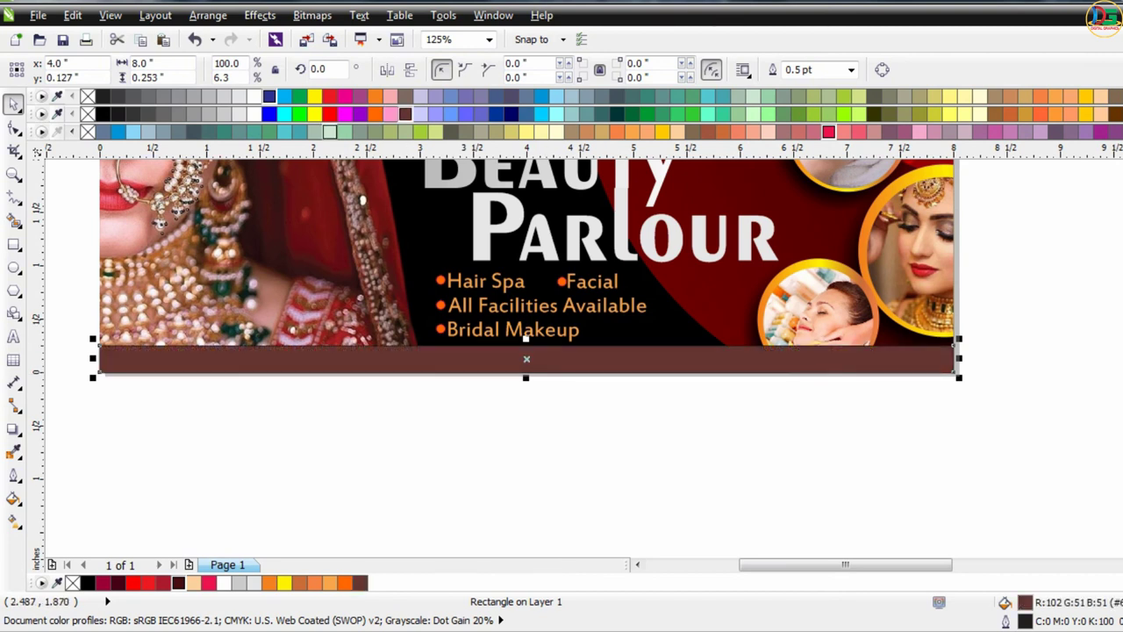
{"action": "scroll", "coordinate": [404, 532], "scroll_direction": "down", "scroll_amount": 2}
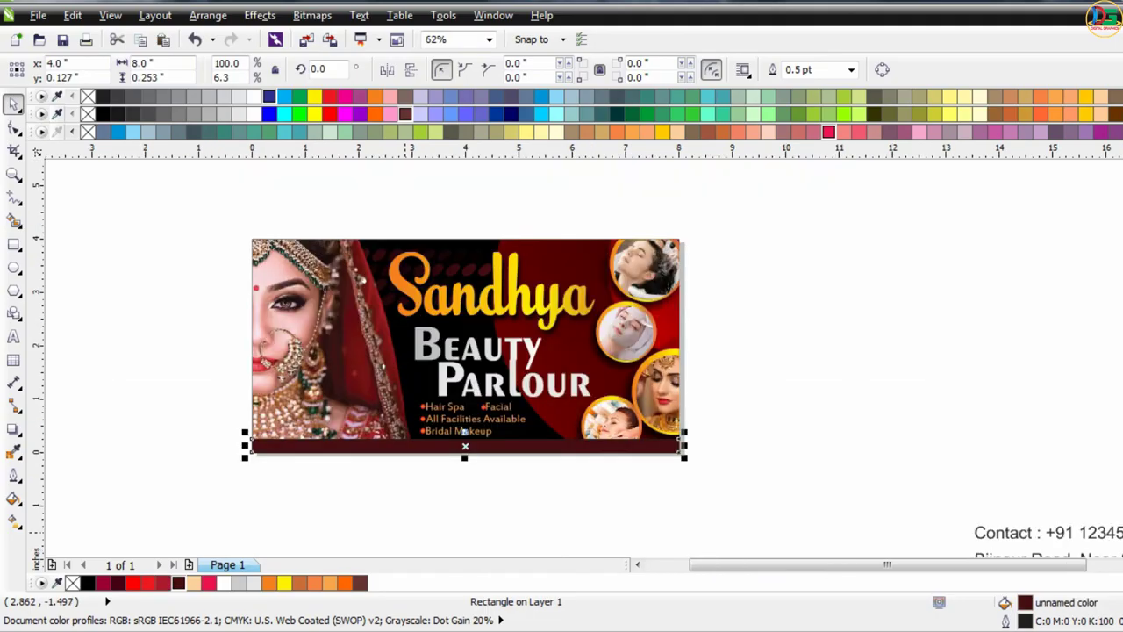
{"action": "left_click", "coordinate": [850, 70]}
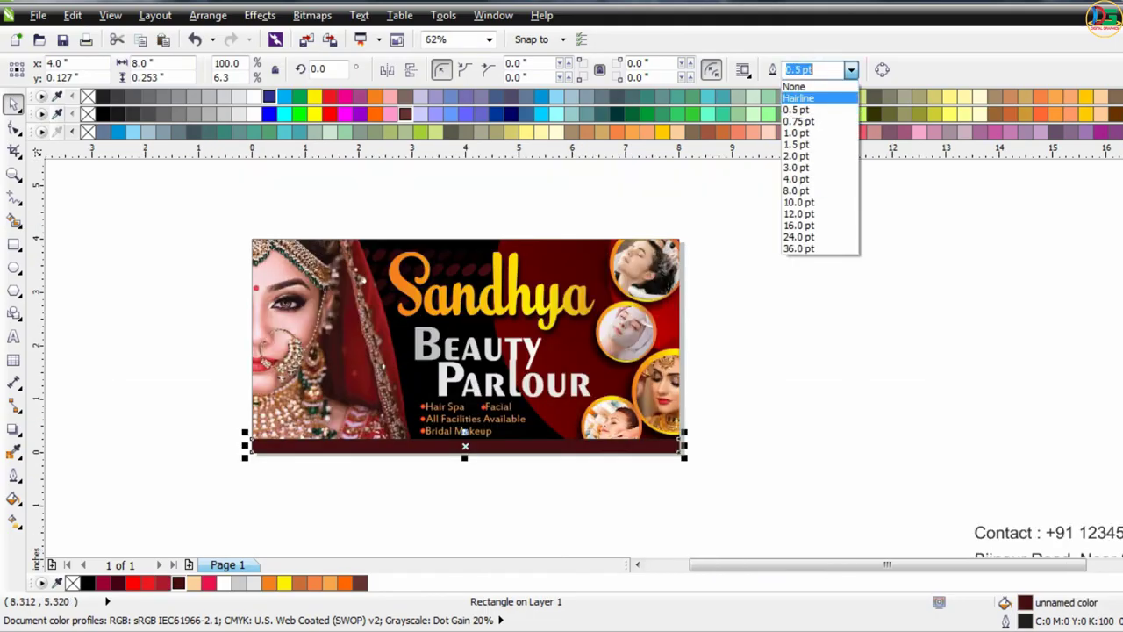
{"action": "left_click", "coordinate": [800, 85]}
- Edit the banner PowerClip so the maroon bar sits along the bottom edge
{"action": "right_click", "coordinate": [544, 439]}
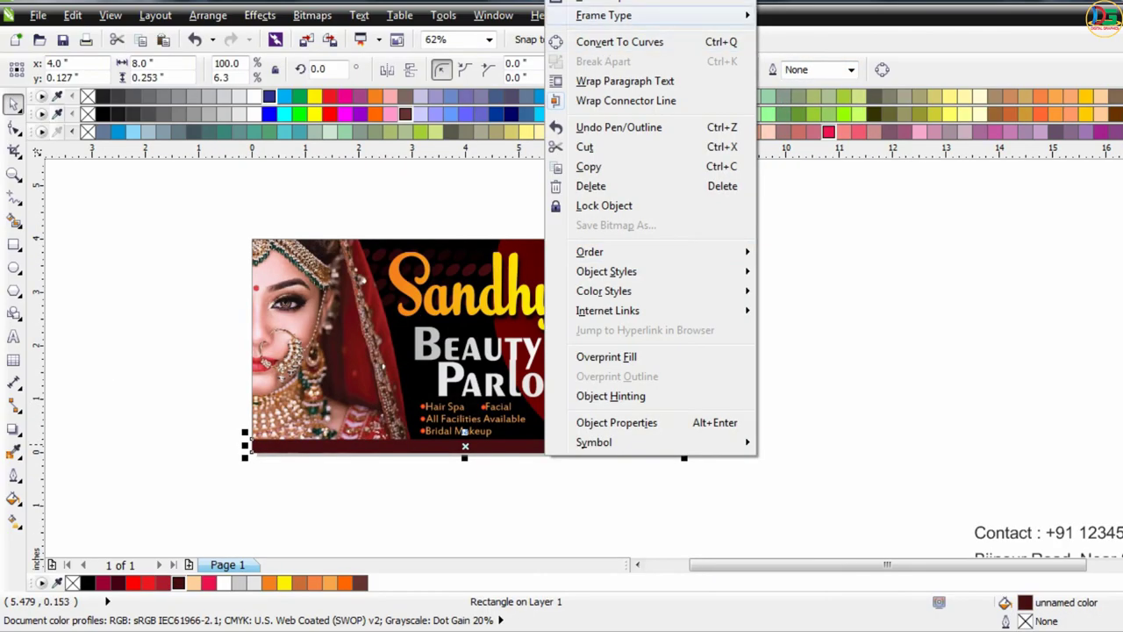
{"action": "key", "text": "Escape"}
{"action": "key", "text": "Escape"}
{"action": "left_click", "coordinate": [492, 294]}
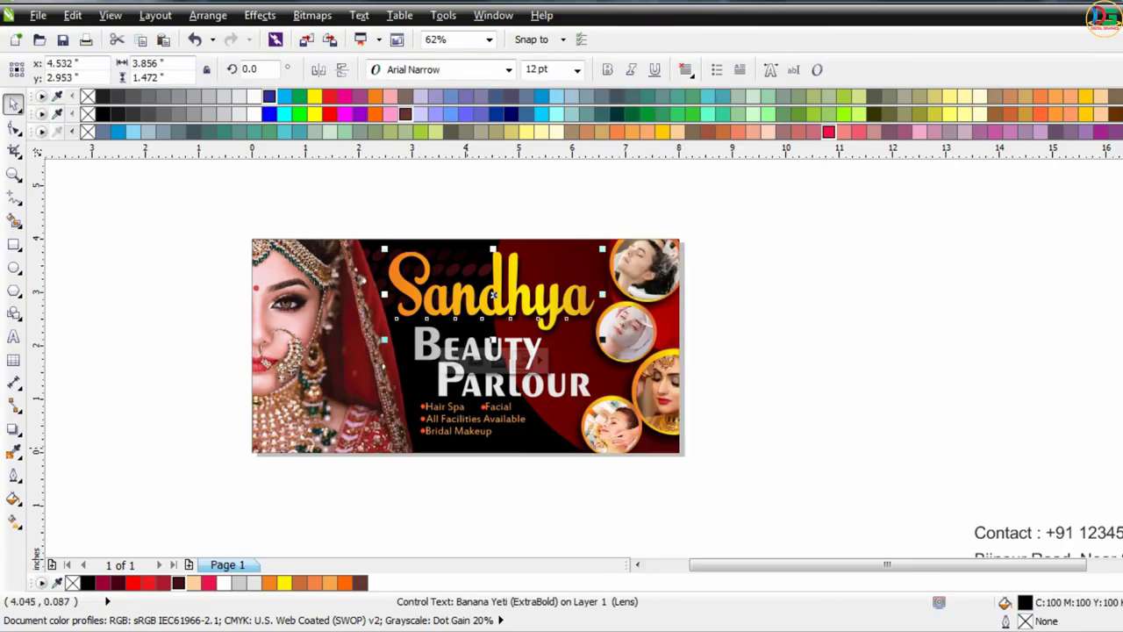
{"action": "left_click", "coordinate": [475, 359]}
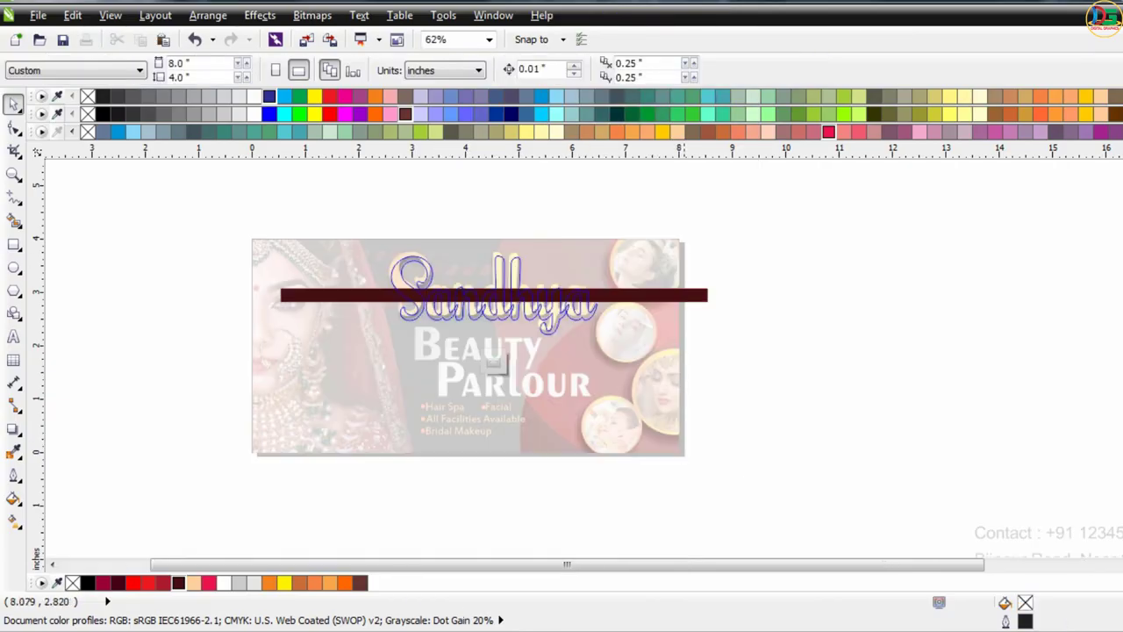
{"action": "mouse_move", "coordinate": [686, 298]}
{"action": "left_mouse_down"}
{"action": "mouse_move", "coordinate": [649, 430]}
{"action": "mouse_move", "coordinate": [658, 419]}
{"action": "left_mouse_up"}
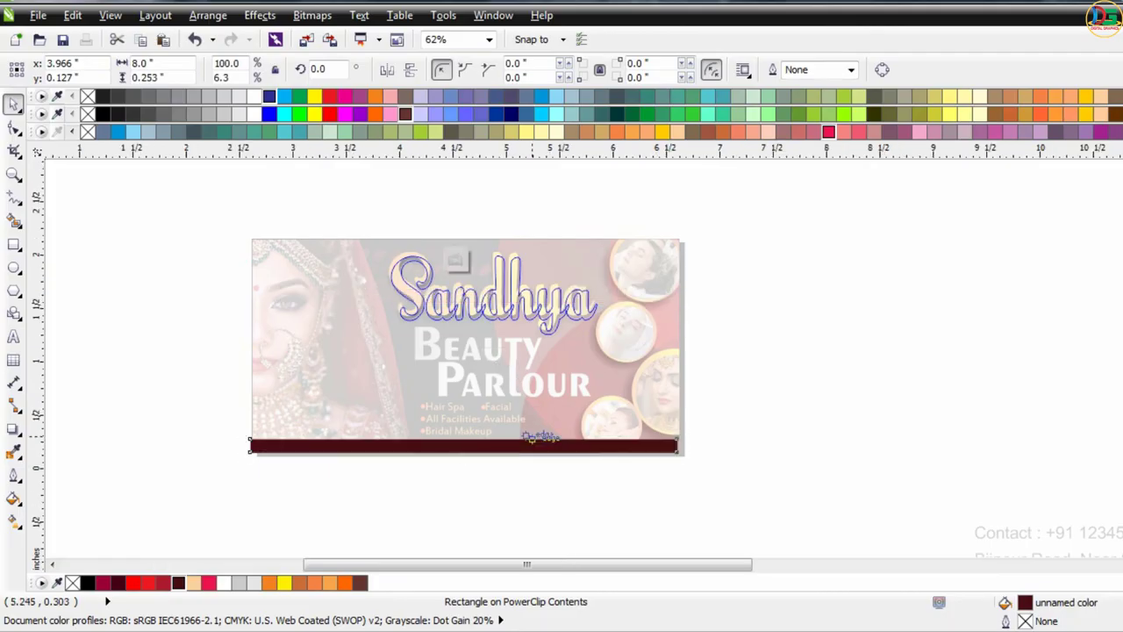
{"action": "scroll", "coordinate": [533, 436], "scroll_direction": "up", "scroll_amount": 2}
{"action": "key", "text": "Escape"}
{"action": "left_click", "coordinate": [665, 455]}
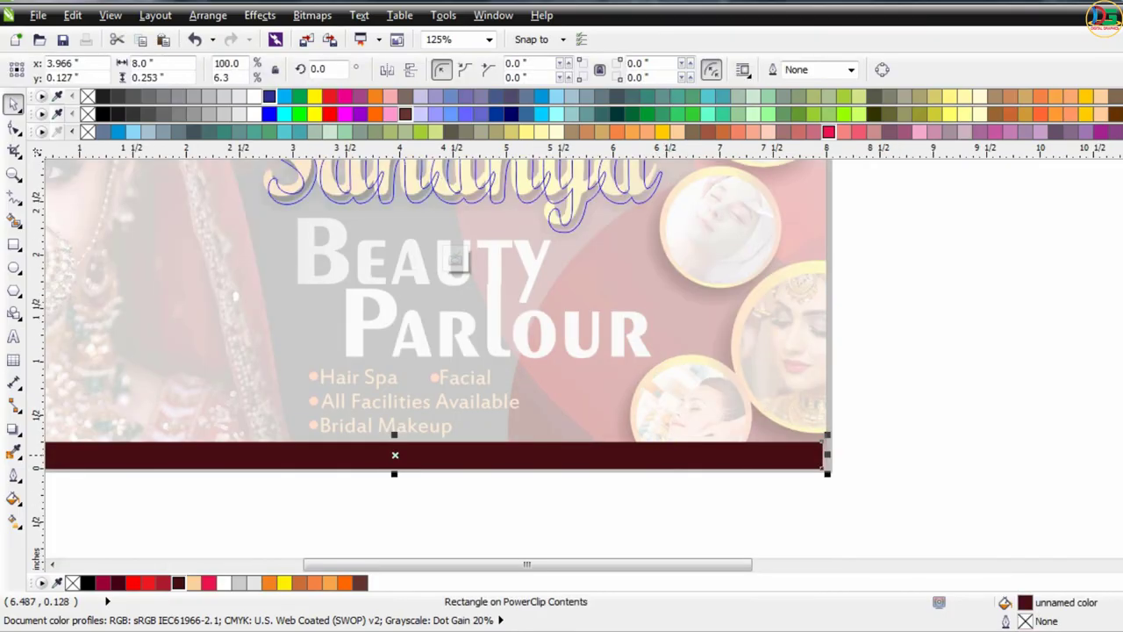
{"action": "scroll", "coordinate": [395, 454], "scroll_direction": "down", "scroll_amount": 2}
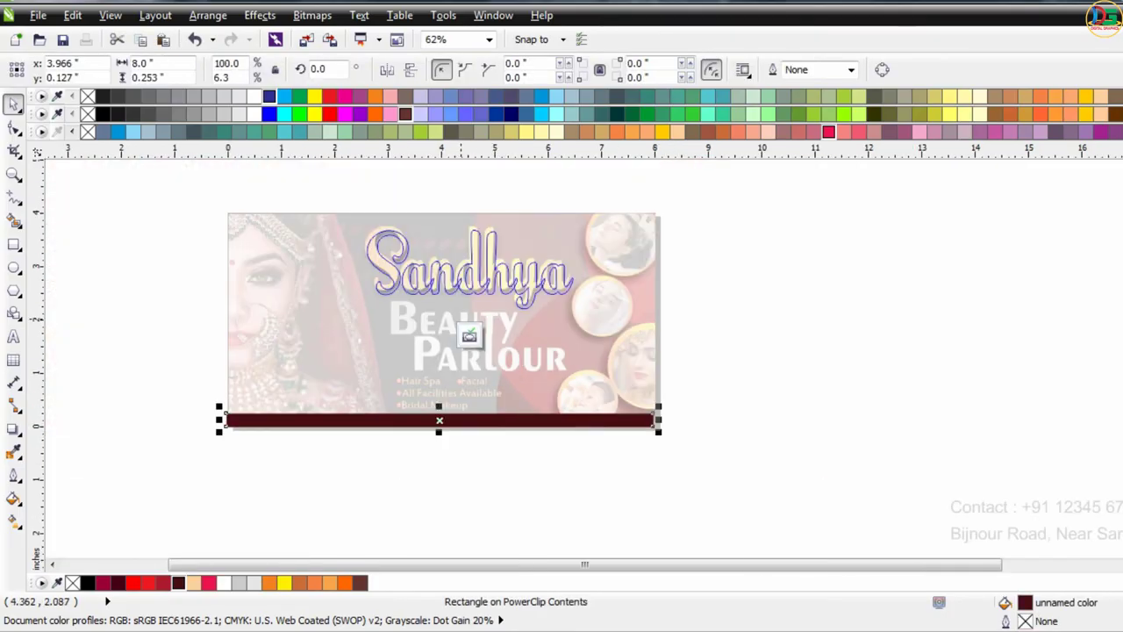
{"action": "left_click", "coordinate": [471, 335]}
{"action": "left_click", "coordinate": [776, 288]}
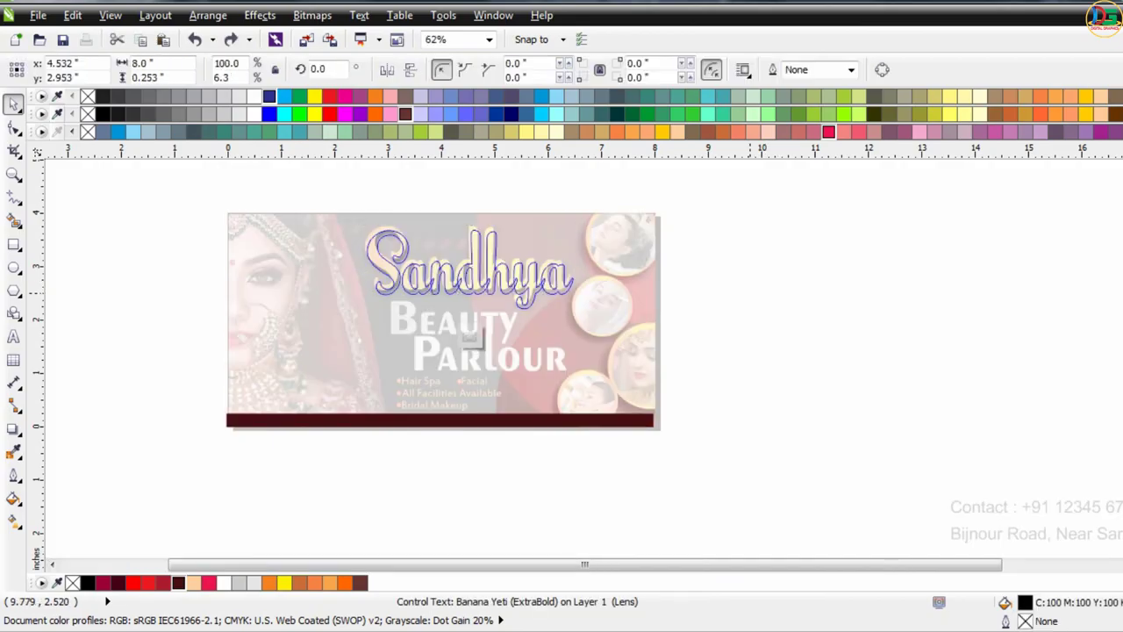
- Check the maroon footer bar and the banner image by selecting each
{"action": "left_click", "coordinate": [441, 419]}
{"action": "right_click", "coordinate": [487, 426]}
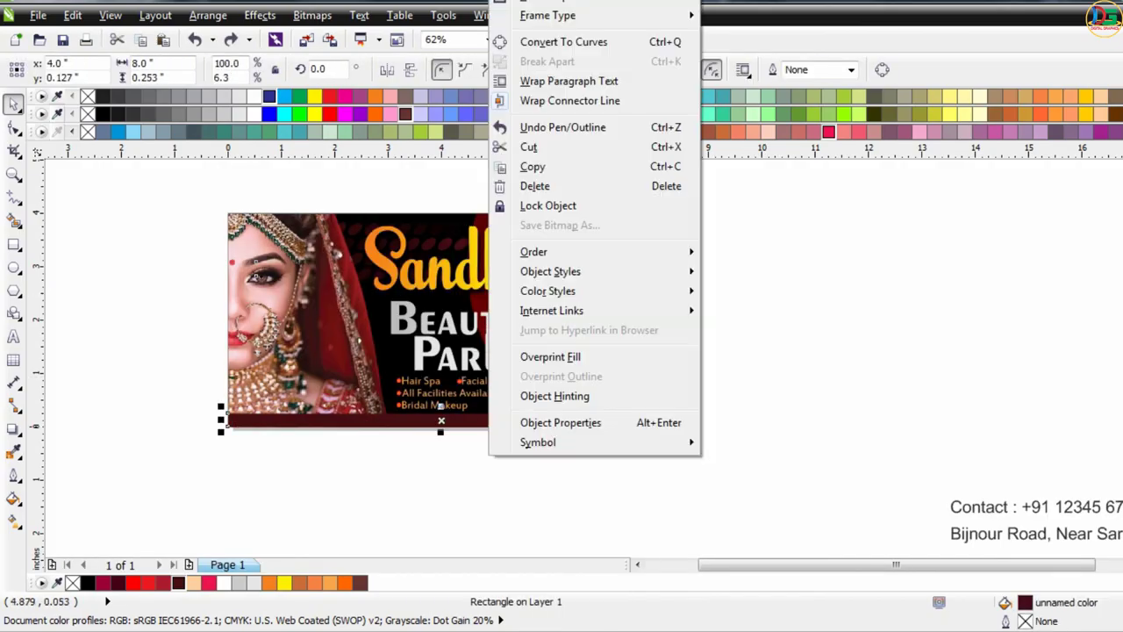
{"action": "key", "text": "Escape"}
{"action": "key", "text": "Escape"}
{"action": "left_click", "coordinate": [442, 321]}
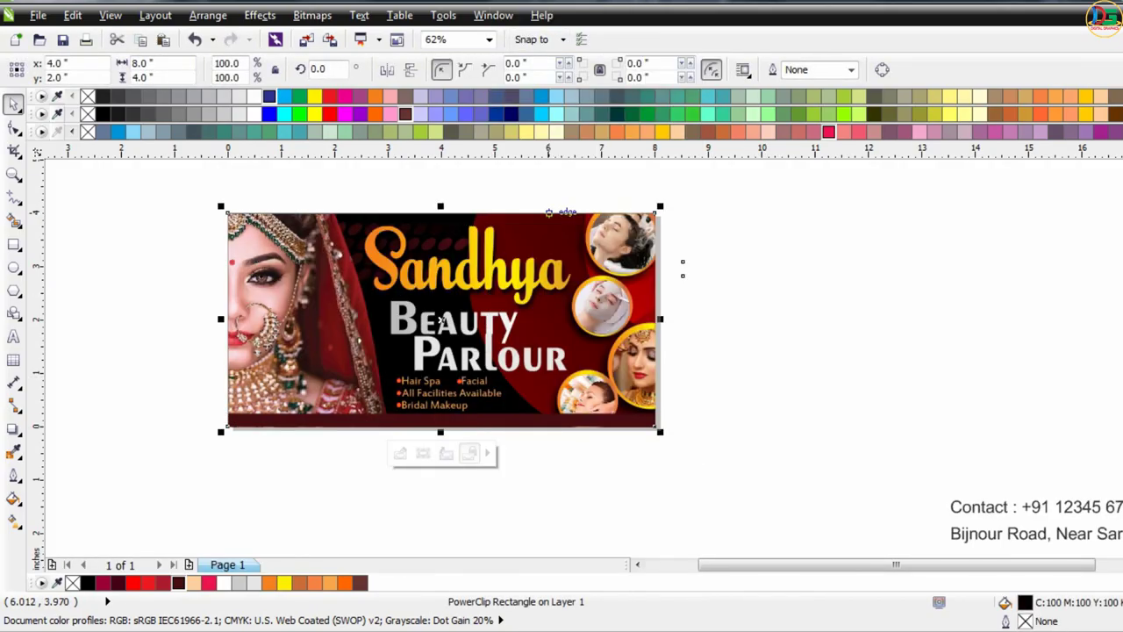
{"action": "key", "text": "Escape"}
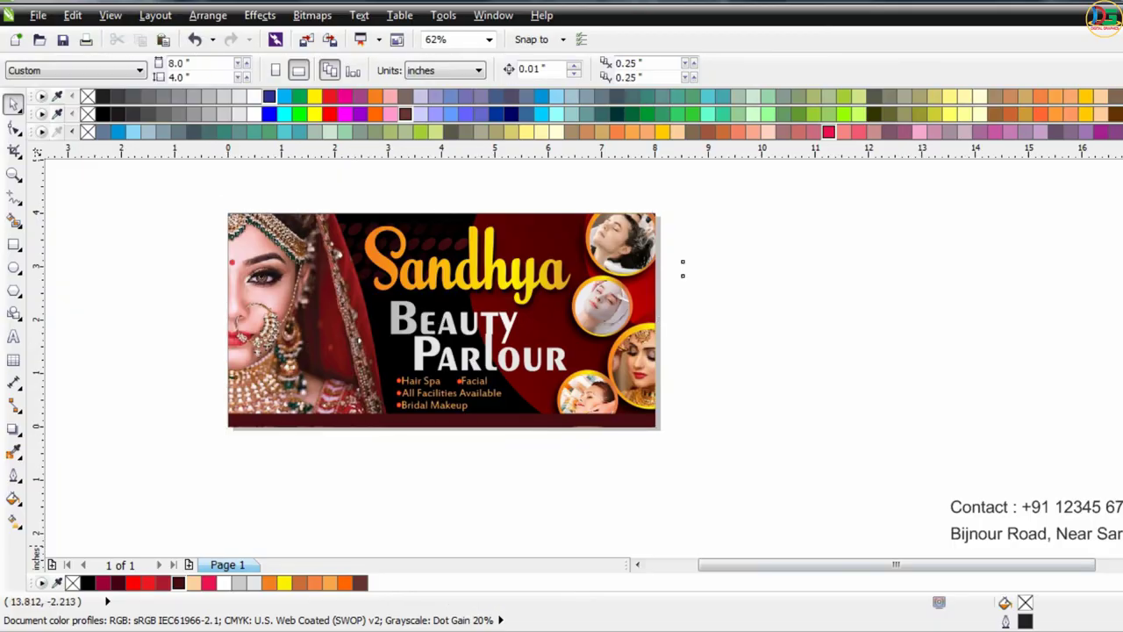
- Move the address text onto the footer strip and shrink it to about half size
{"action": "left_click_drag", "start_coordinate": [1031, 535], "coordinate": [329, 420]}
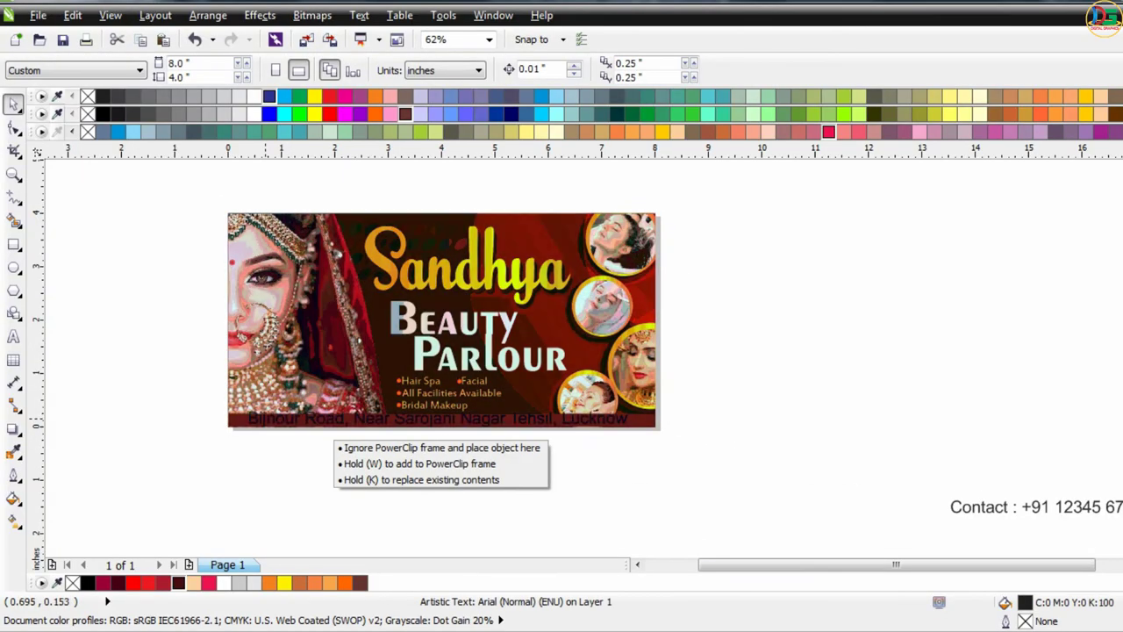
{"action": "left_click_drag", "start_coordinate": [436, 412], "coordinate": [436, 407]}
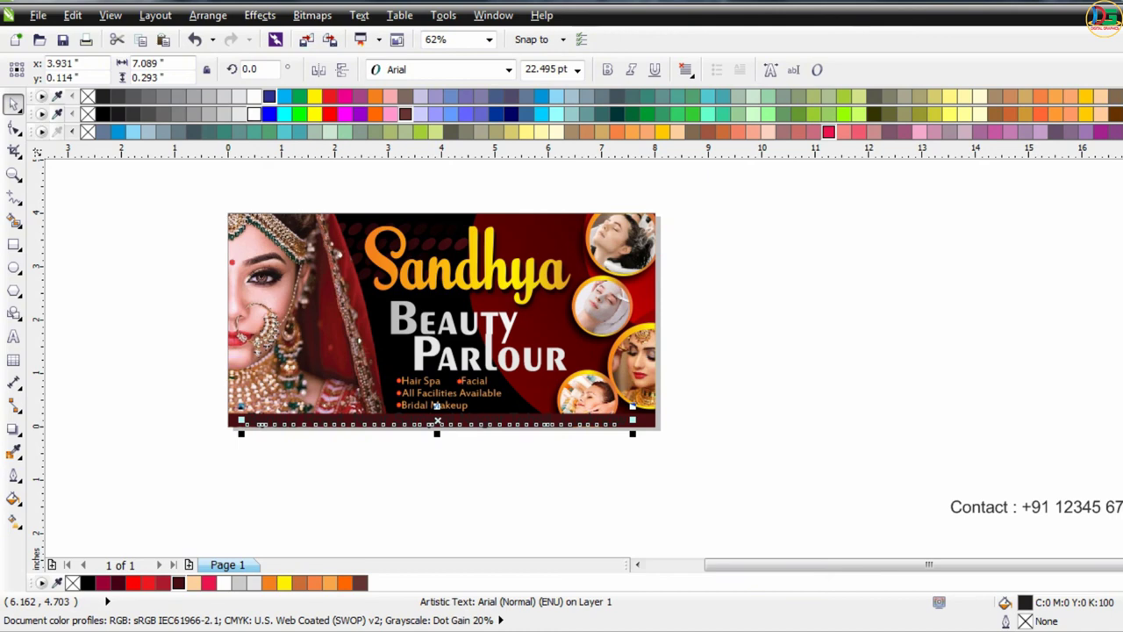
{"action": "scroll", "coordinate": [436, 408], "scroll_direction": "up", "scroll_amount": 2}
{"action": "left_click_drag", "start_coordinate": [936, 414], "coordinate": [546, 439]}
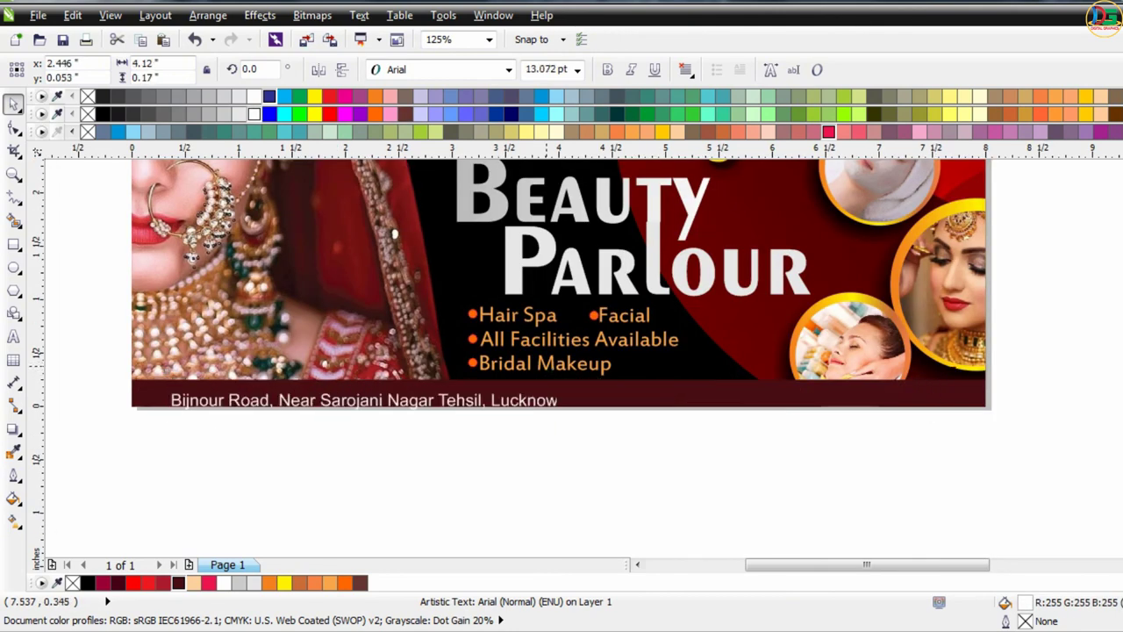
- Fine-tune the address text's position on the left of the maroon footer
{"action": "left_click", "coordinate": [359, 401]}
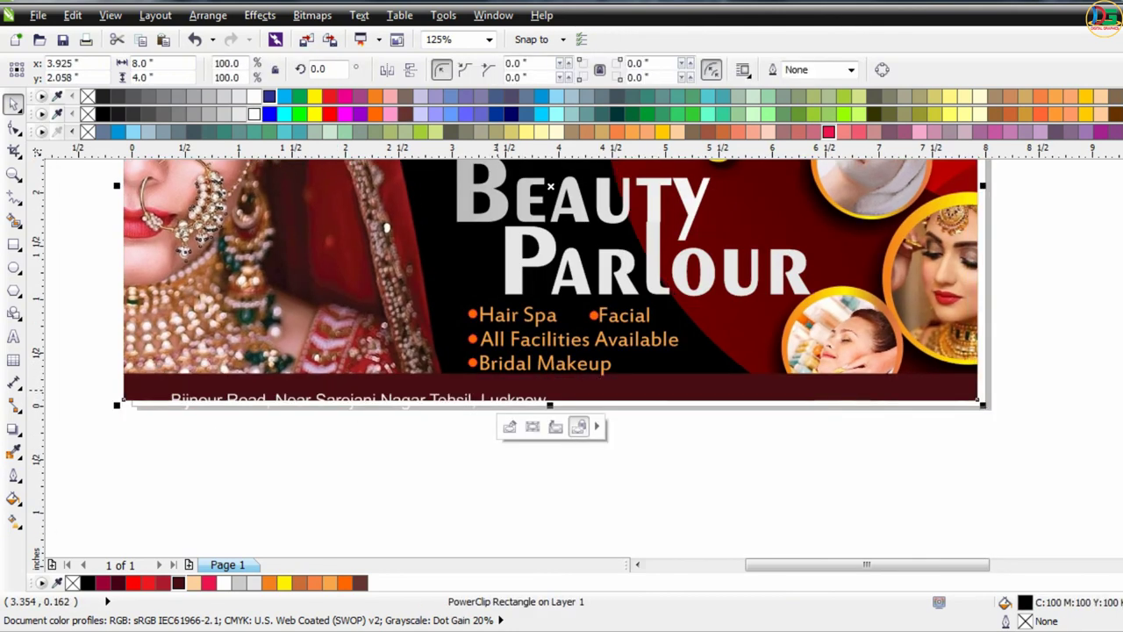
{"action": "left_click", "coordinate": [462, 453]}
{"action": "left_click_drag", "start_coordinate": [465, 405], "coordinate": [440, 400]}
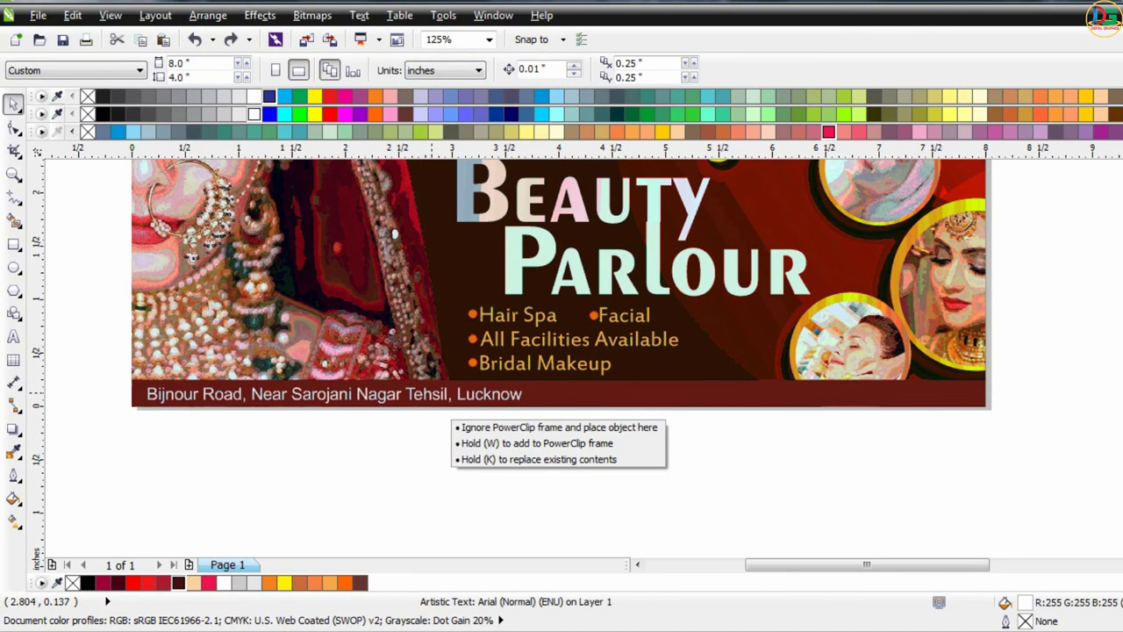
{"action": "left_click", "coordinate": [406, 438]}
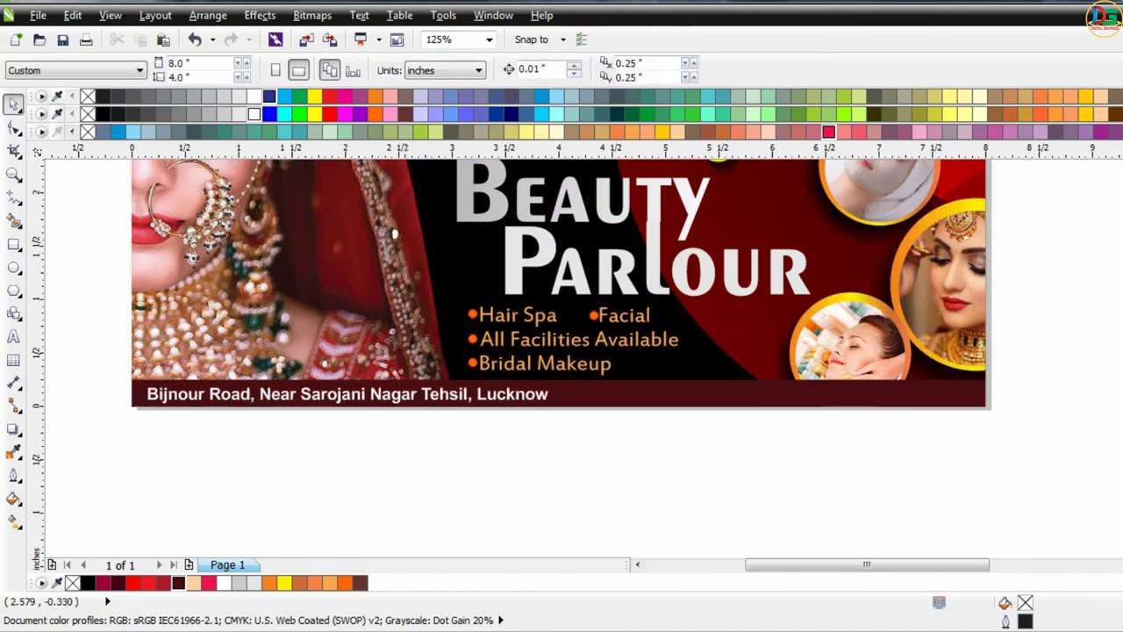
{"action": "scroll", "coordinate": [308, 396], "scroll_direction": "up", "scroll_amount": 2}
{"action": "left_click_drag", "start_coordinate": [383, 398], "coordinate": [391, 397]}
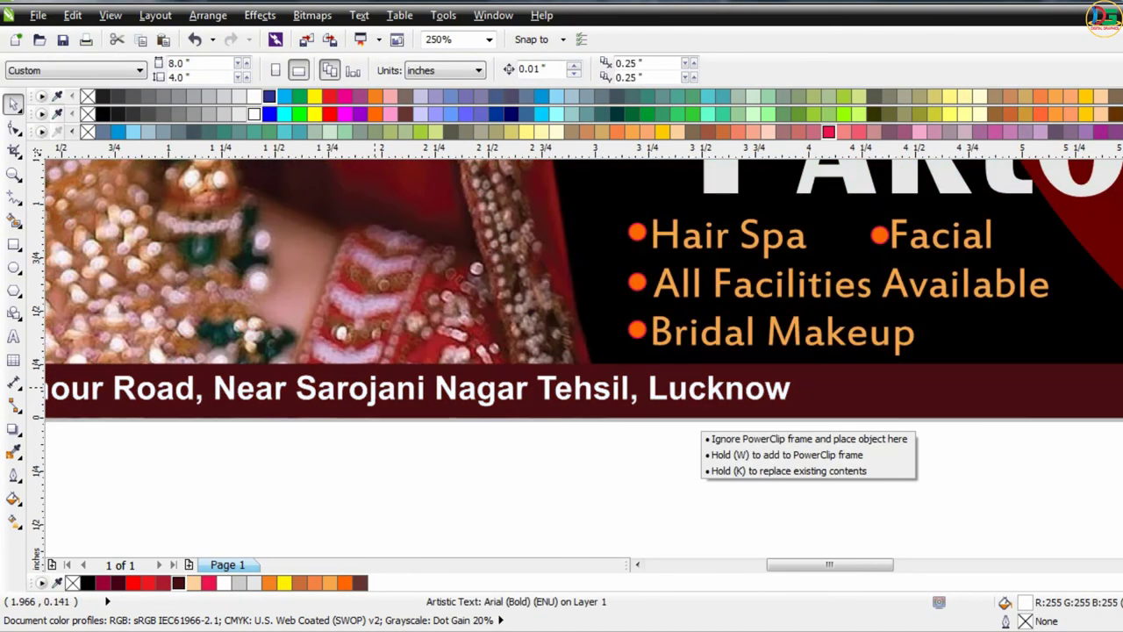
{"action": "left_click", "coordinate": [352, 444]}
{"action": "scroll", "coordinate": [352, 443], "scroll_direction": "down", "scroll_amount": 2}
{"action": "scroll", "coordinate": [352, 442], "scroll_direction": "down", "scroll_amount": 2}
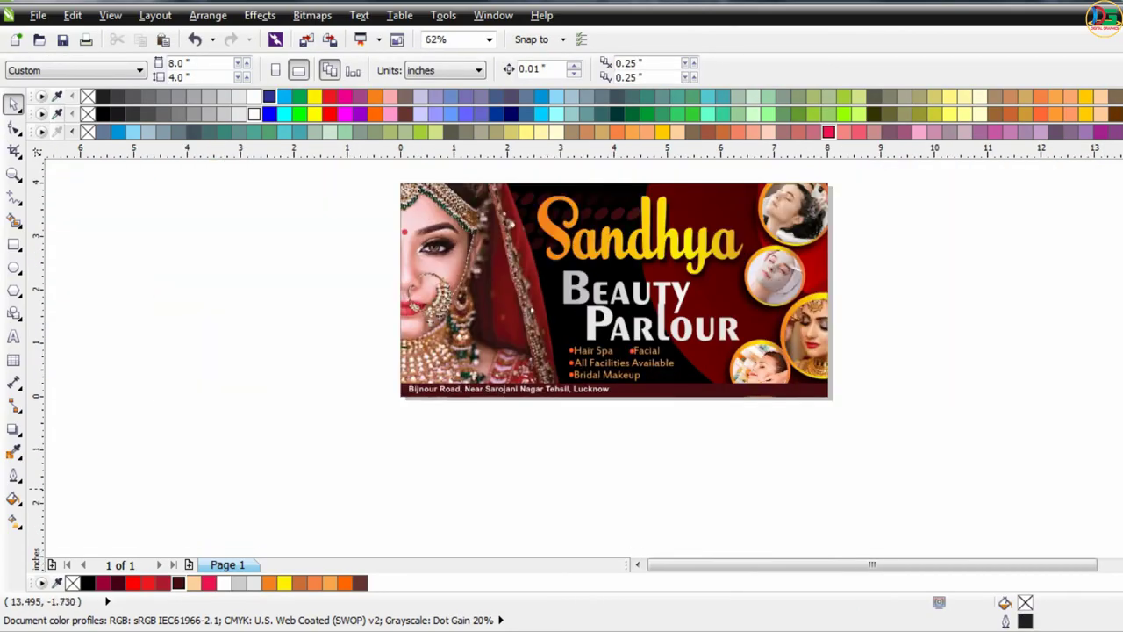
- Place the contact line at the footer's right end, bold, scaled to 72.5%, in light grey
{"action": "left_click_drag", "start_coordinate": [1009, 419], "coordinate": [674, 390]}
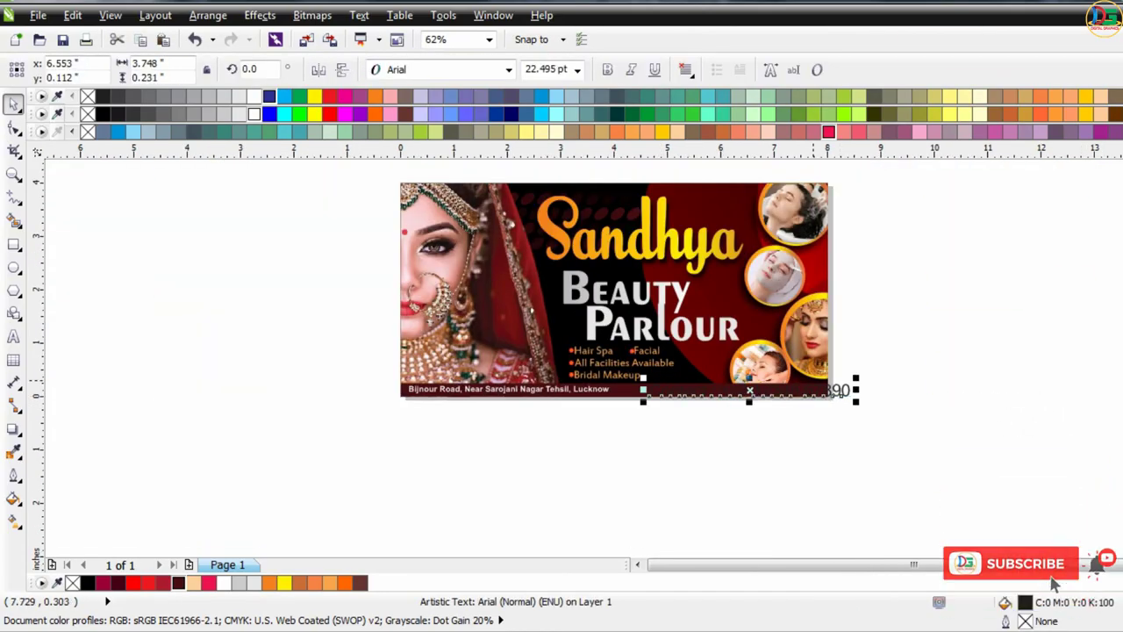
{"action": "scroll", "coordinate": [1053, 584], "scroll_direction": "up", "scroll_amount": 2}
{"action": "key", "text": "ctrl+b"}
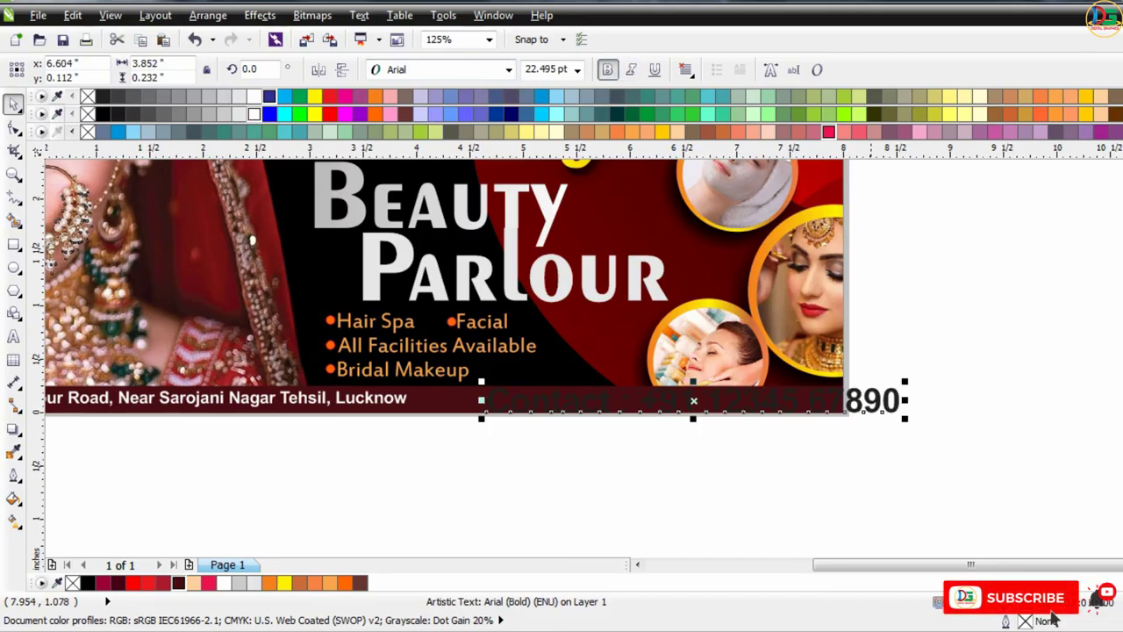
{"action": "left_click_drag", "start_coordinate": [905, 418], "coordinate": [848, 414]}
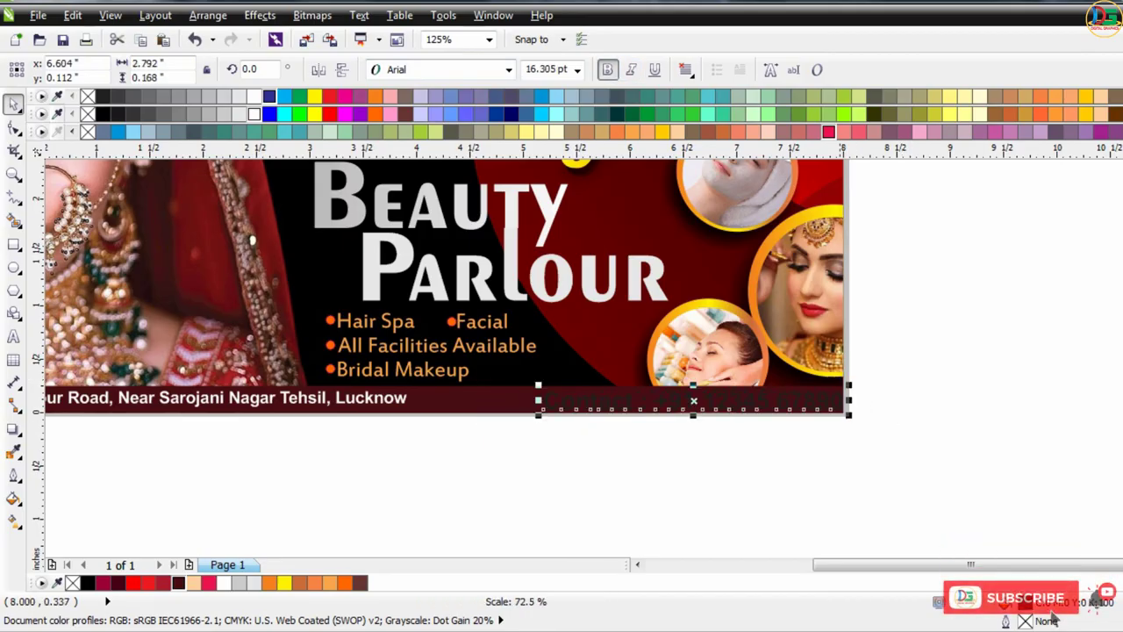
{"action": "scroll", "coordinate": [805, 398], "scroll_direction": "up", "scroll_amount": 1}
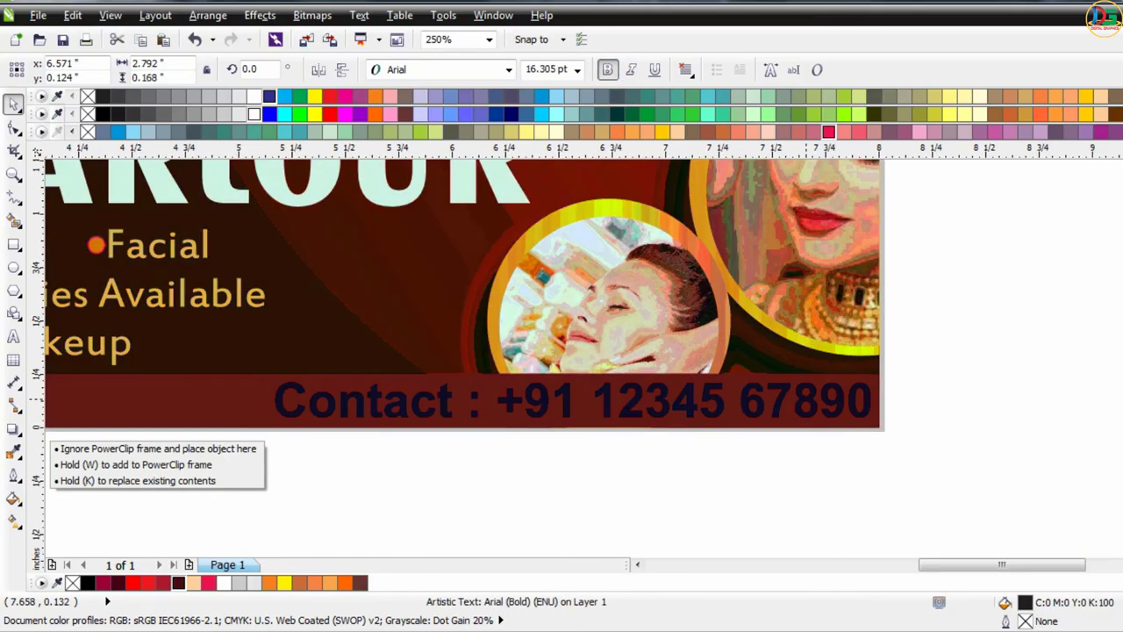
{"action": "mouse_move", "coordinate": [805, 398]}
{"action": "left_mouse_down"}
{"action": "mouse_move", "coordinate": [865, 377]}
{"action": "mouse_move", "coordinate": [830, 378]}
{"action": "left_mouse_up"}
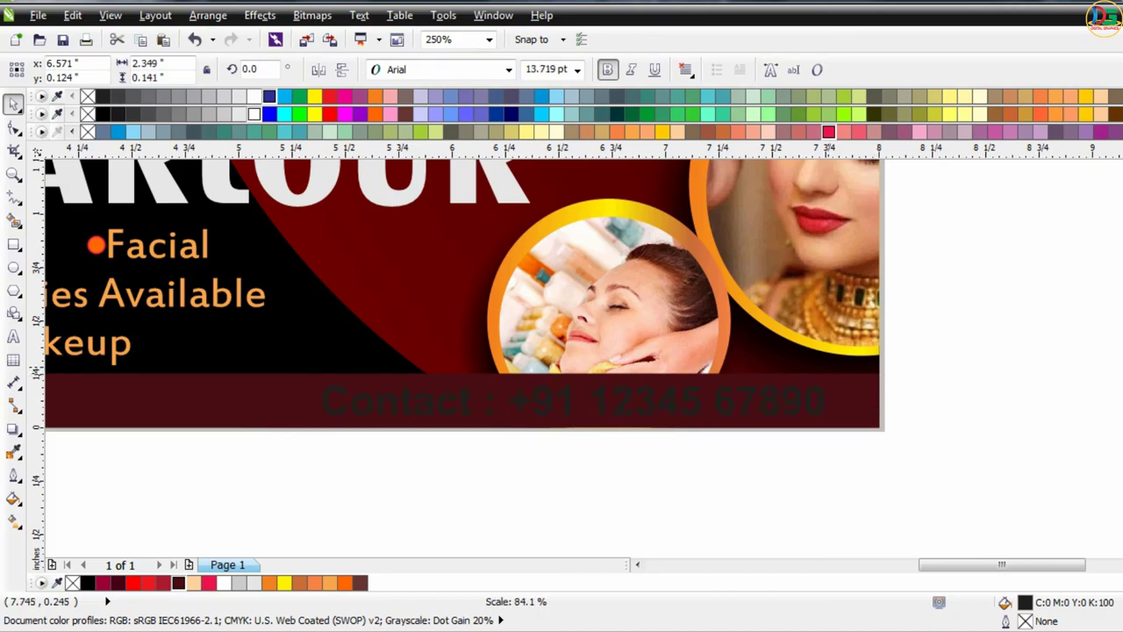
{"action": "left_click", "coordinate": [207, 96]}
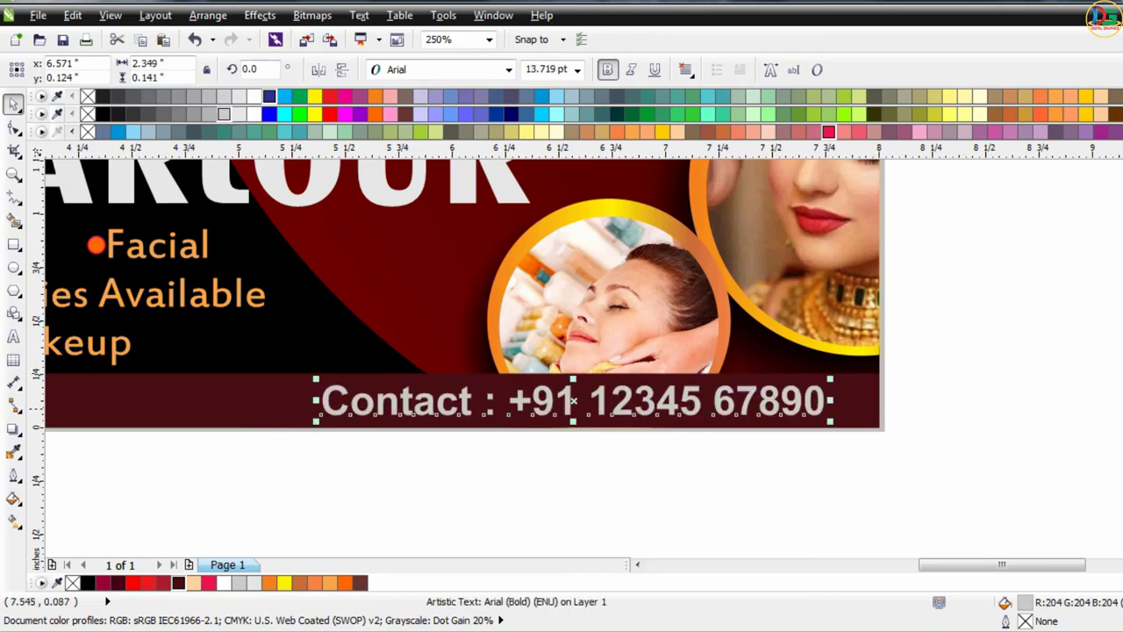
{"action": "key", "text": "ctrl+z"}
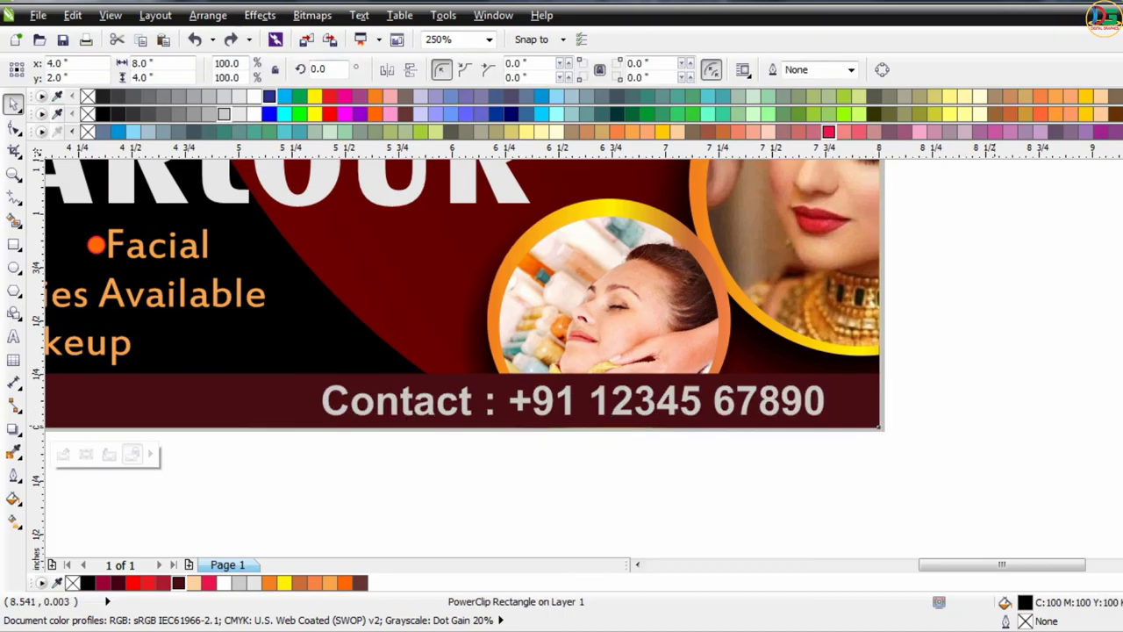
{"action": "key", "text": "F4"}
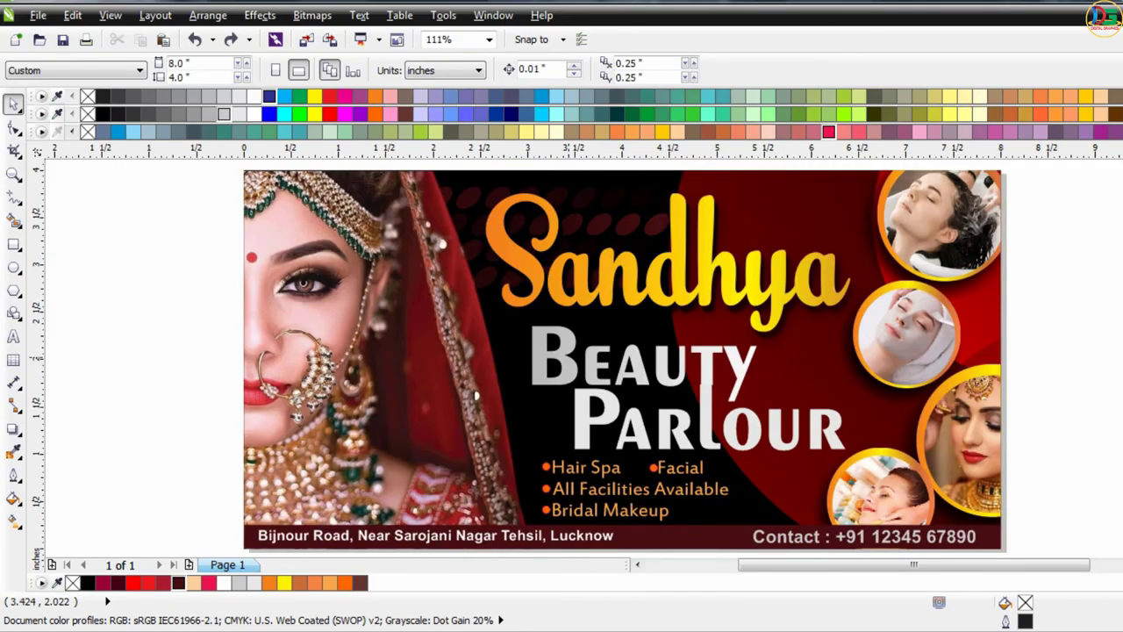